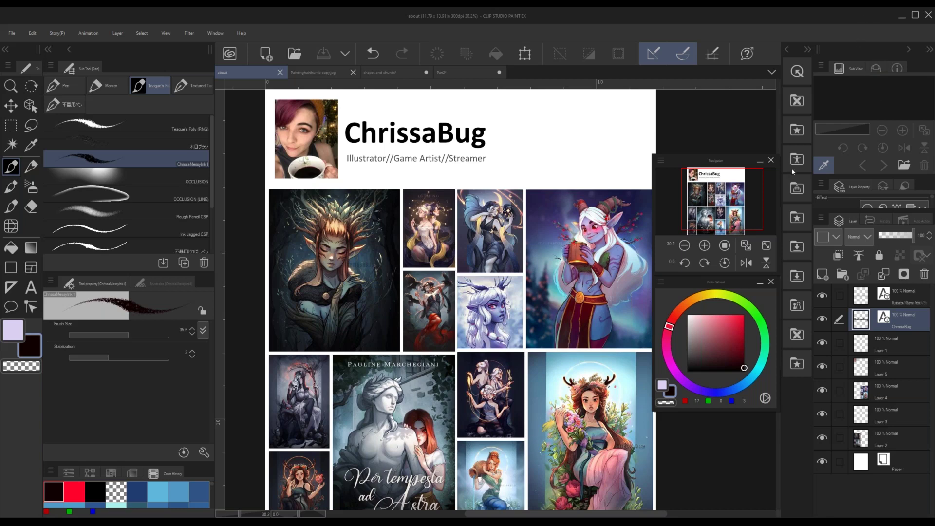
- Look over the artwork portfolio page and the Painting Hair Tutorial thumbnail image
left_click_drag(729, 207, 732, 207)
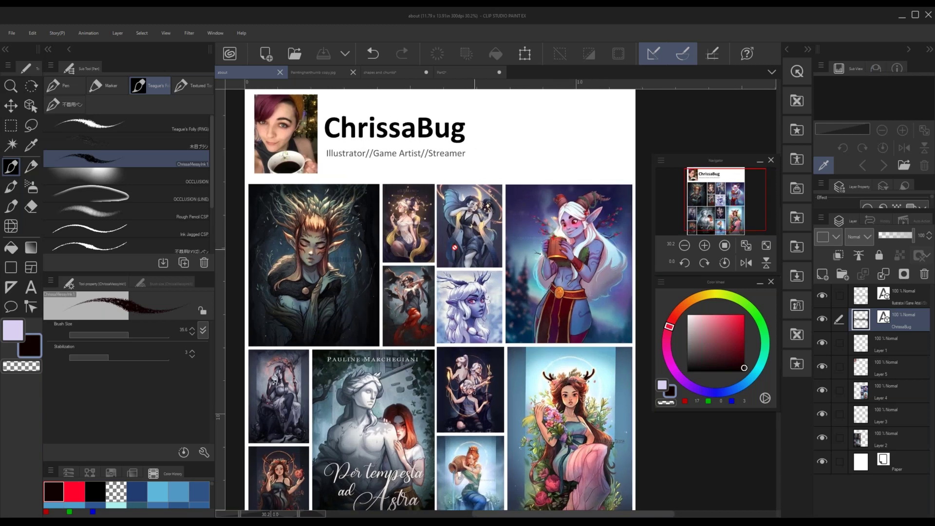
scroll(455, 247, "up", 3)
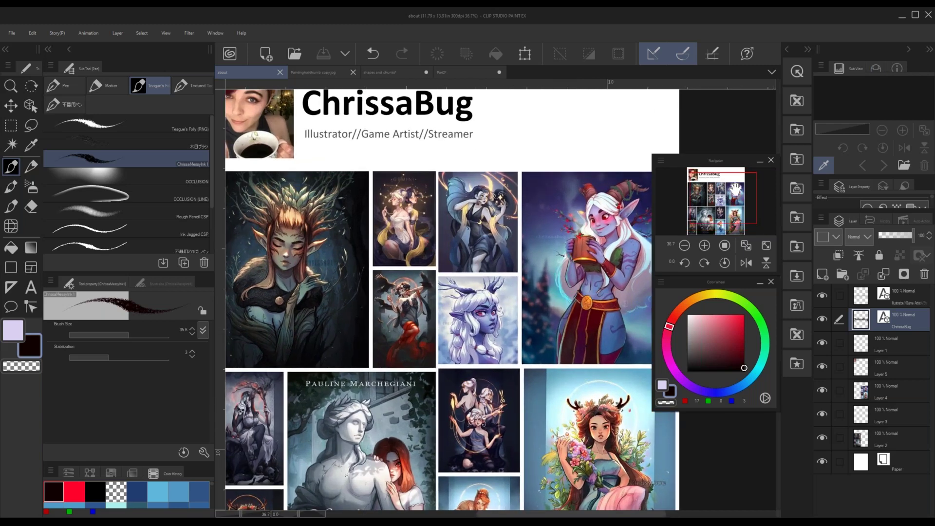
left_click_drag(735, 190, 745, 204)
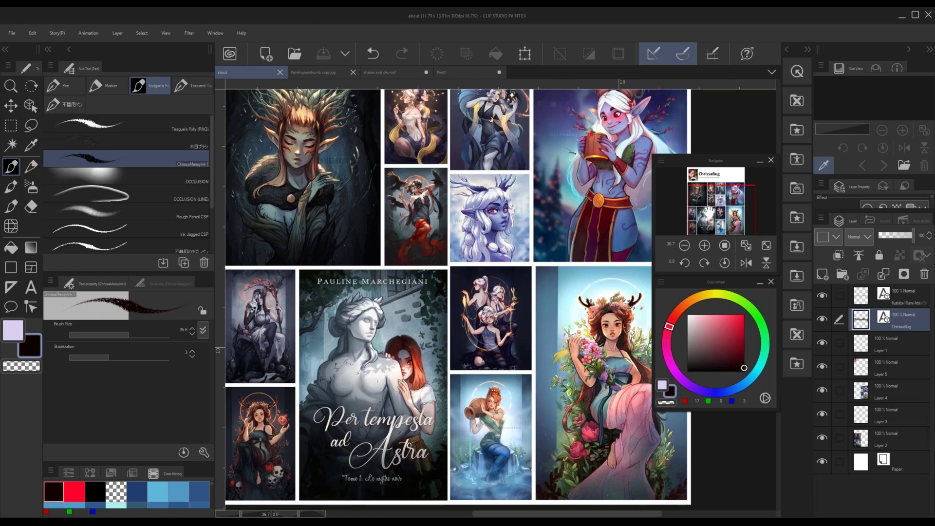
left_click_drag(712, 208, 724, 199)
scroll(712, 205, "down", 1)
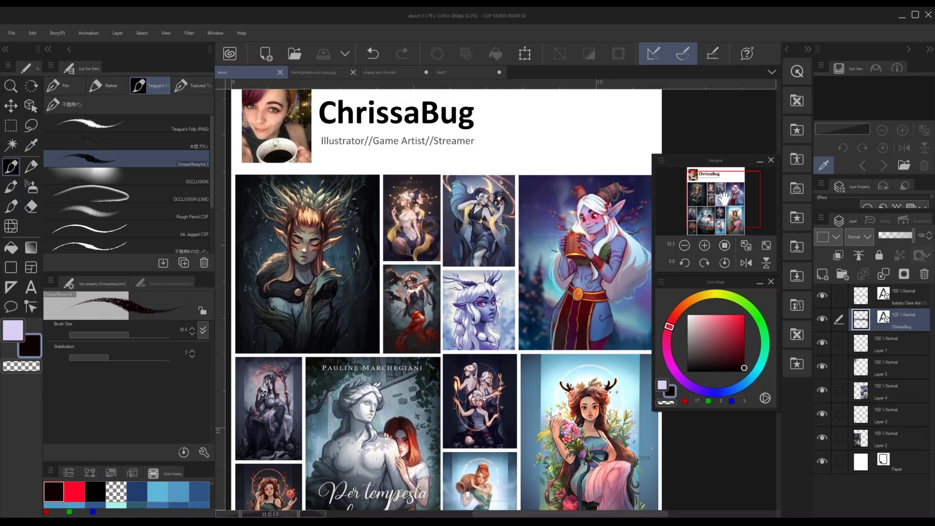
left_click(320, 74)
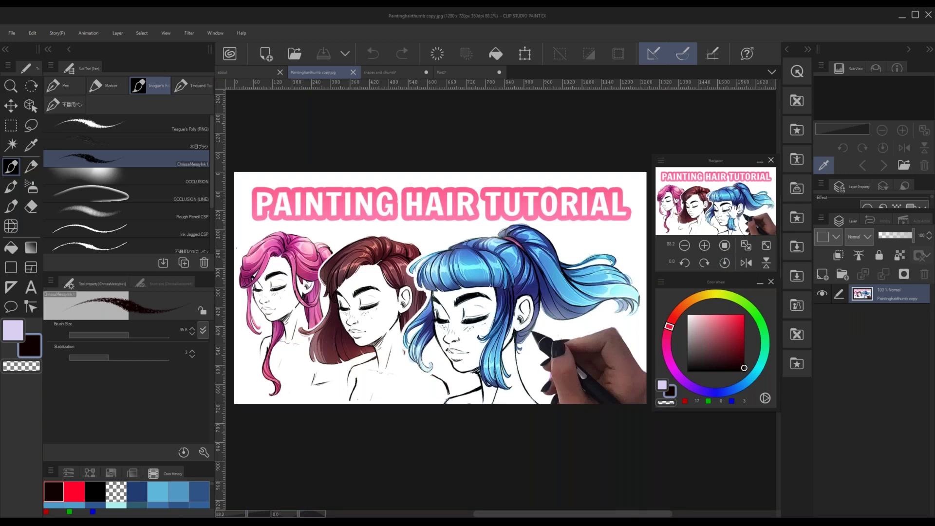
left_click_drag(732, 211, 733, 211)
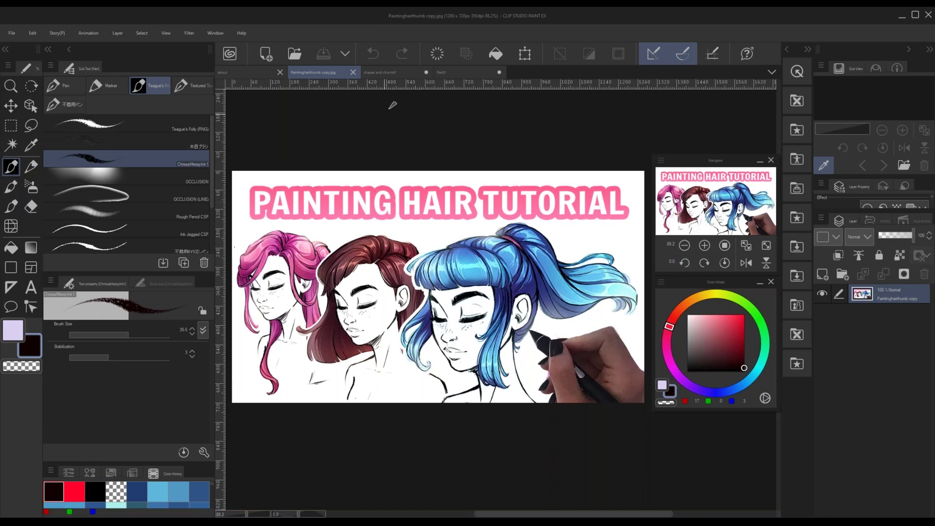
- In the shapes and chunks document, add a new raster layer directly above the mannequin lineart Copy layer
left_click(401, 73)
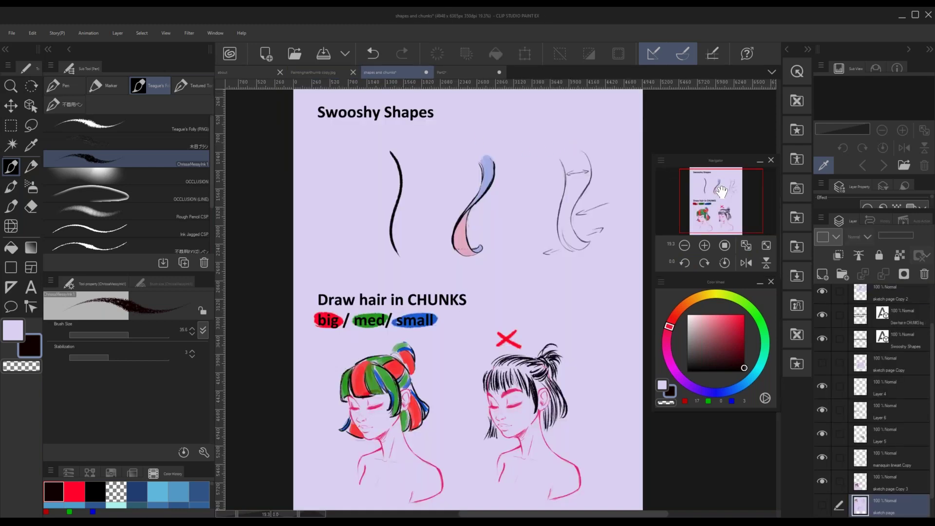
left_click_drag(721, 191, 724, 190)
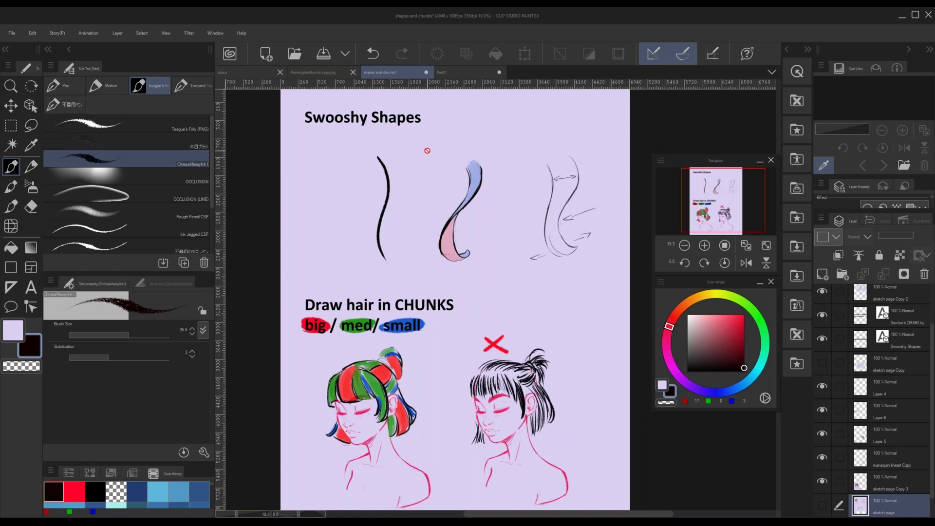
scroll(427, 150, "up", 3)
left_click_drag(714, 185, 717, 176)
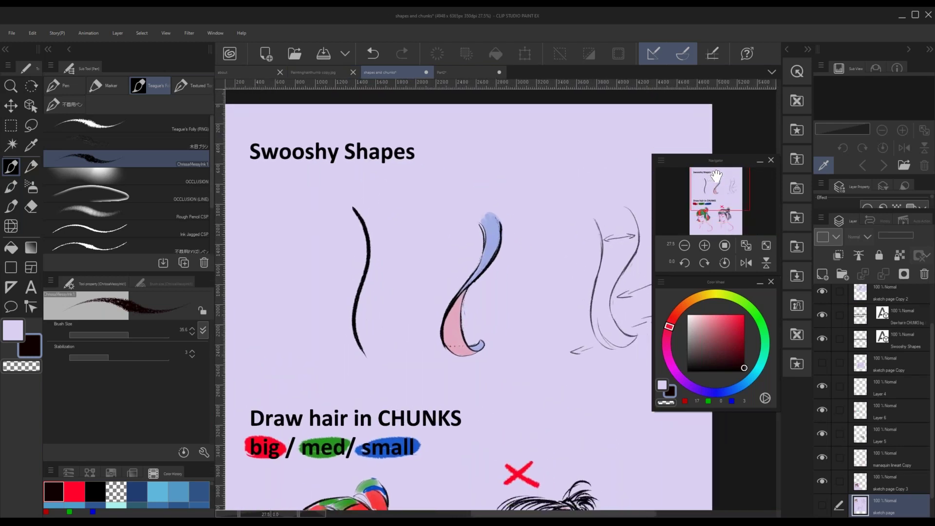
left_click(895, 463)
left_click(823, 274)
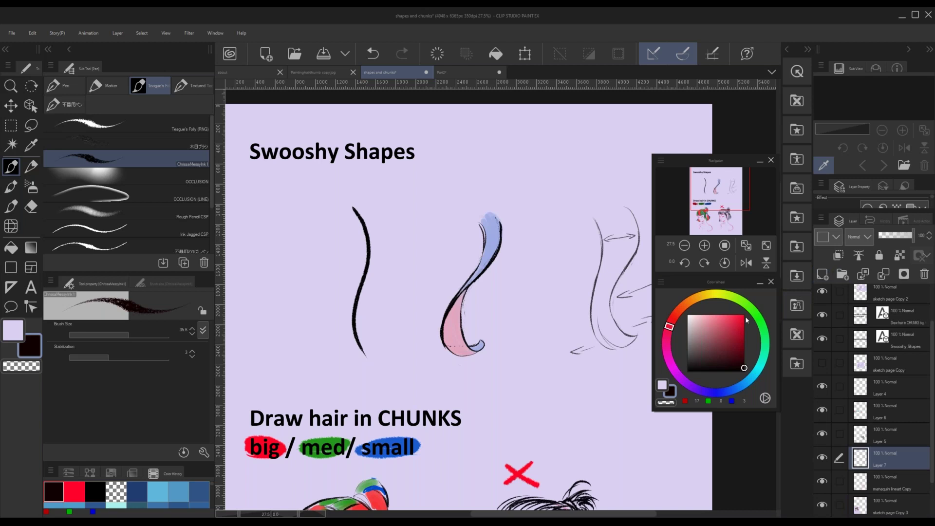
- Draw a thin black S-shaped curve below the Swooshy Shapes heading, beside the existing thick curve
left_click_drag(255, 178, 457, 163)
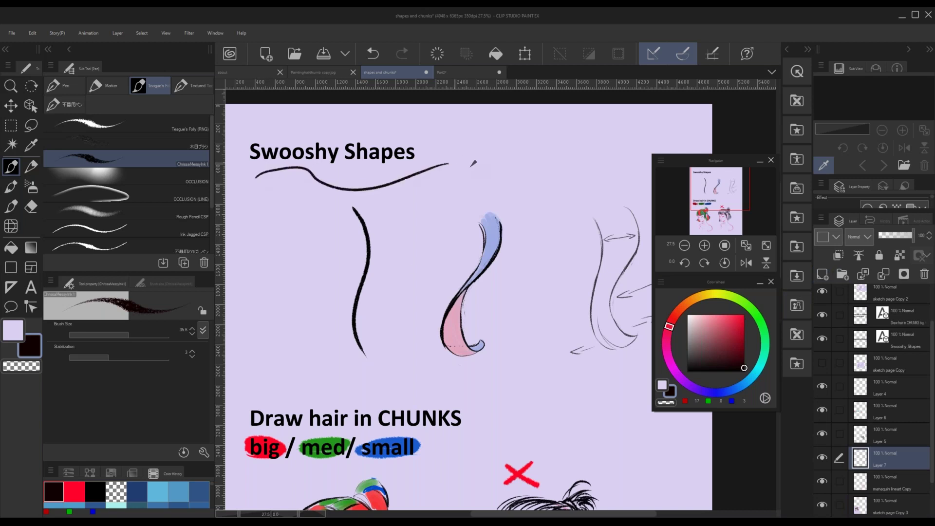
key("ctrl+z")
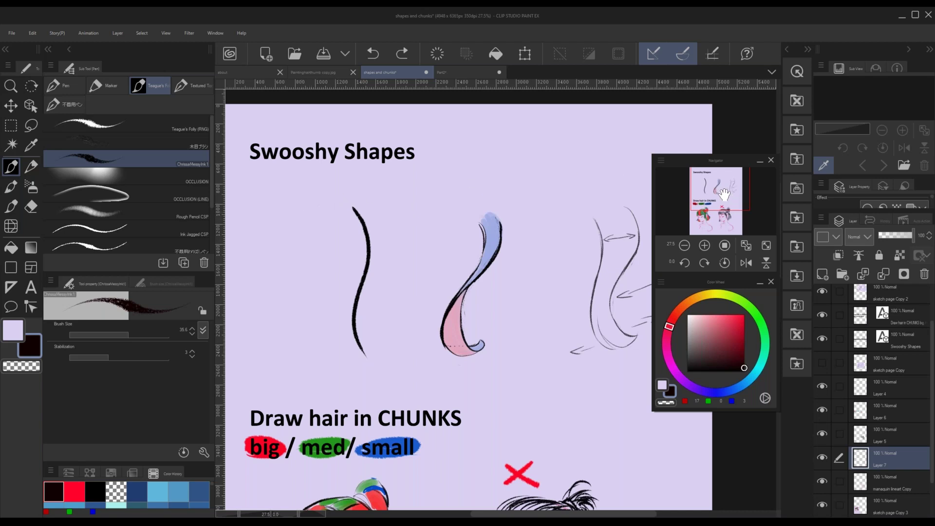
left_click_drag(709, 181, 713, 182)
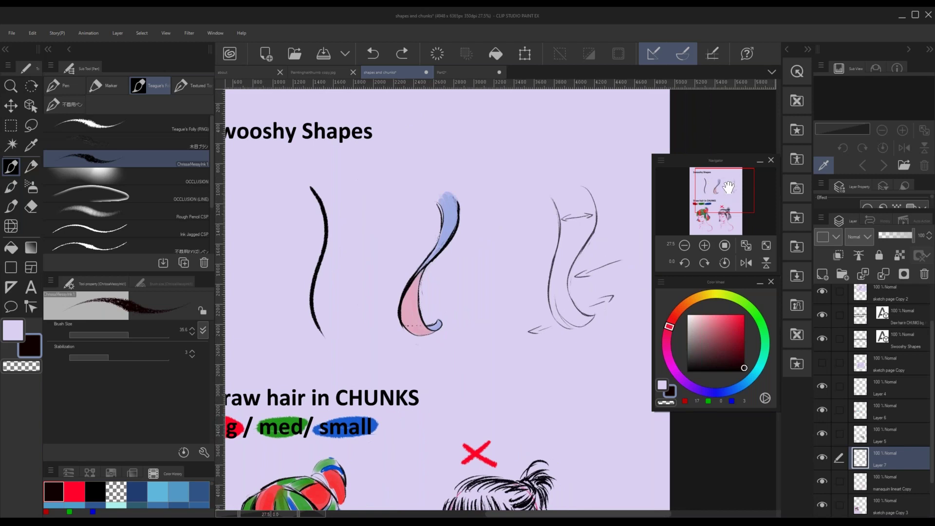
left_click_drag(724, 202, 713, 199)
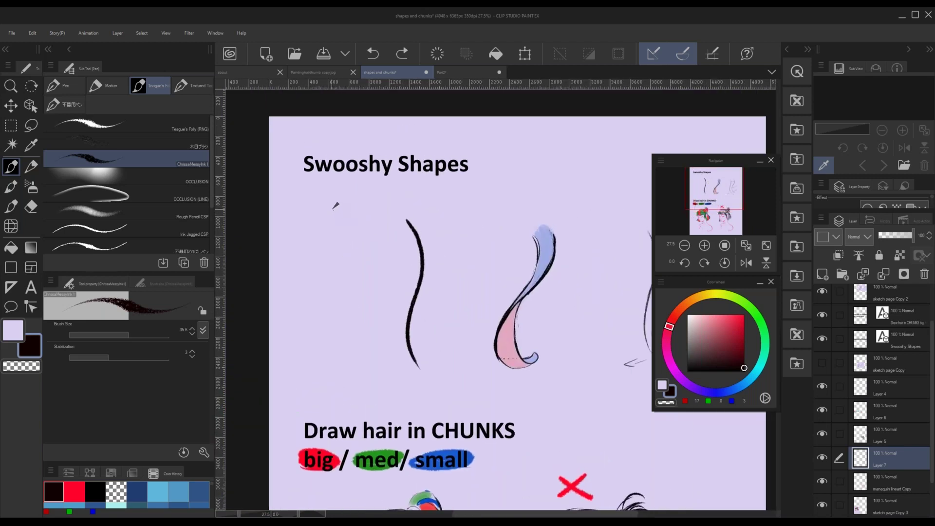
mouse_move(331, 204)
left_mouse_down()
mouse_move(352, 244)
mouse_move(345, 384)
left_mouse_up()
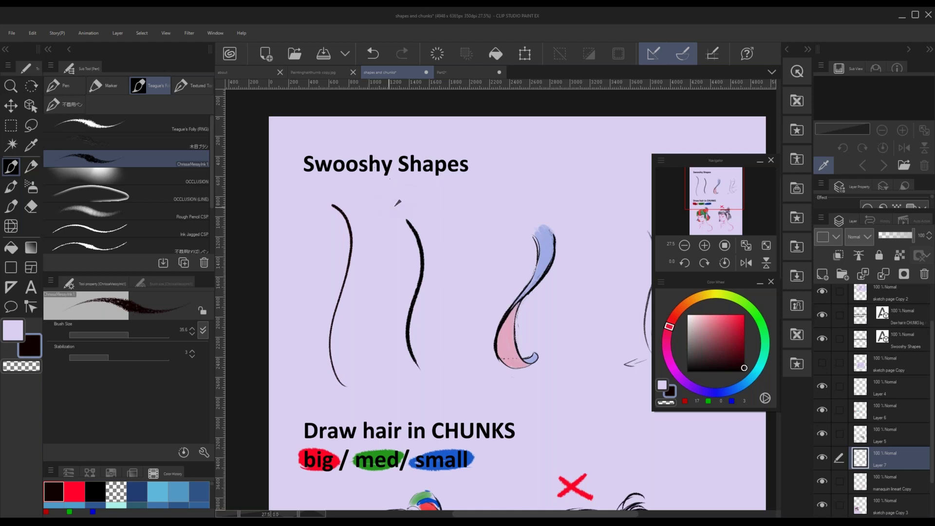
- Try a second curve parallel to the new S-curve with a double-headed arrow between them, and undo it
mouse_move(363, 200)
left_mouse_down()
mouse_move(380, 251)
mouse_move(360, 319)
mouse_move(362, 368)
left_mouse_up()
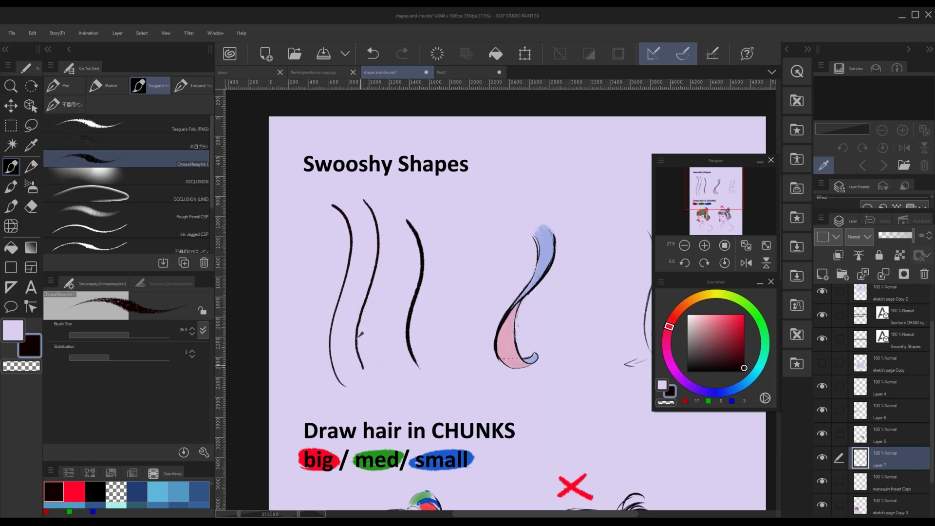
mouse_move(359, 236)
left_mouse_down()
mouse_move(371, 239)
mouse_move(359, 241)
left_mouse_up()
mouse_move(346, 290)
left_mouse_down()
mouse_move(360, 292)
mouse_move(346, 297)
left_mouse_up()
key("ctrl+z")
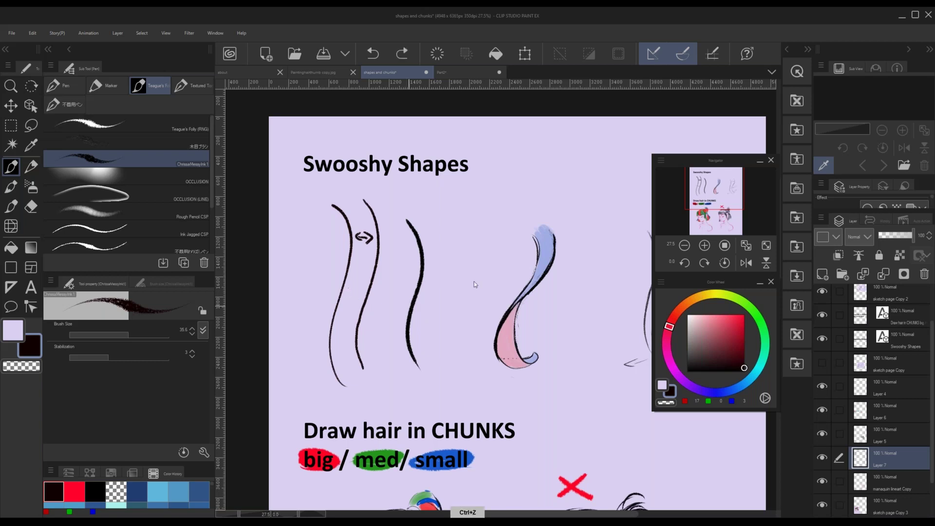
key("ctrl+z")
key("ctrl+z")
key("ctrl+z")
key("ctrl+z")
key("ctrl+z")
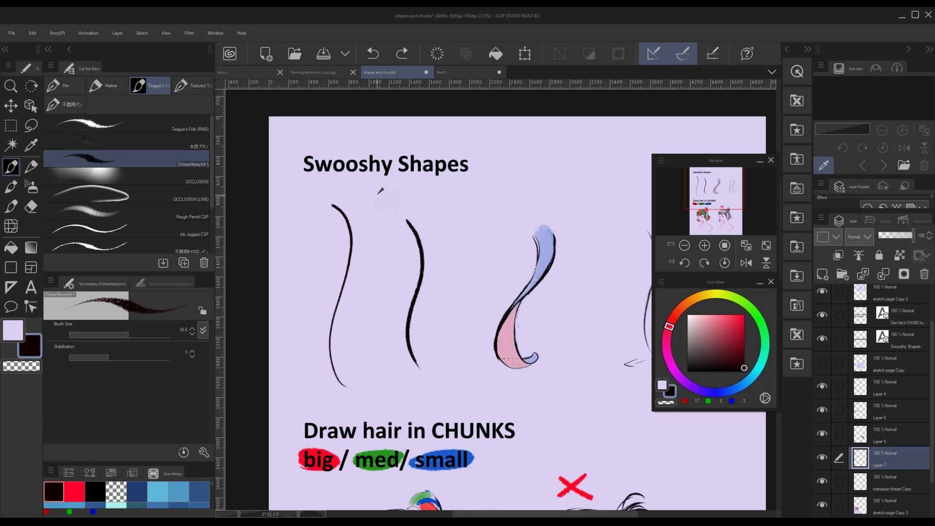
- Draw a second curve converging on the S-curve, with a double-headed arrow at the wide part and inward arrows at the narrow part
mouse_move(371, 189)
left_mouse_down()
mouse_move(390, 208)
mouse_move(394, 255)
mouse_move(366, 295)
left_mouse_up()
mouse_move(362, 231)
left_mouse_down()
mouse_move(387, 223)
mouse_move(366, 236)
left_mouse_up()
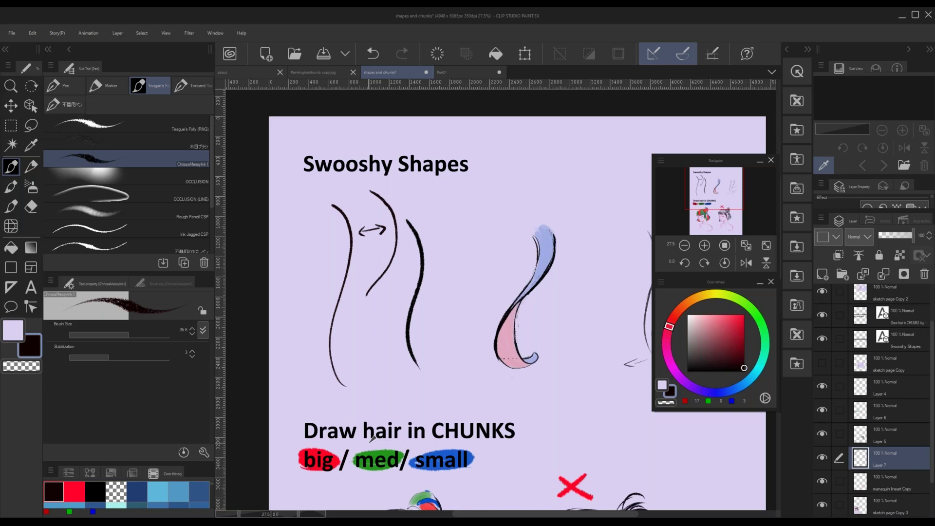
mouse_move(395, 256)
left_mouse_down()
mouse_move(357, 307)
mouse_move(348, 338)
left_mouse_up()
left_click_drag(381, 308, 374, 315)
left_click_drag(316, 306, 327, 310)
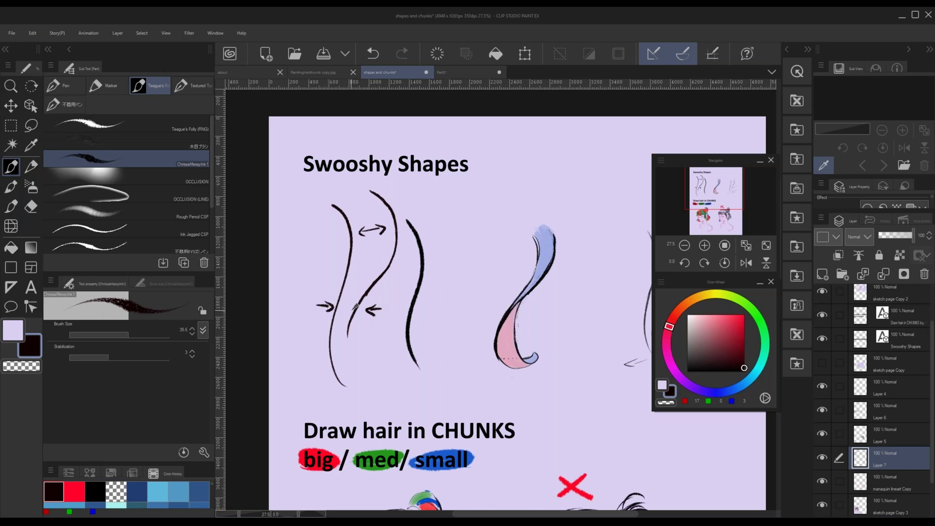
- Extend both curves downward into one pointed, curling tip and erase the rough outer edge with transparent colour
mouse_move(374, 285)
left_mouse_down()
mouse_move(352, 334)
mouse_move(352, 358)
left_mouse_up()
key("ctrl+z")
left_click_drag(371, 287, 349, 345)
left_click_drag(360, 306, 366, 374)
key("ctrl+z")
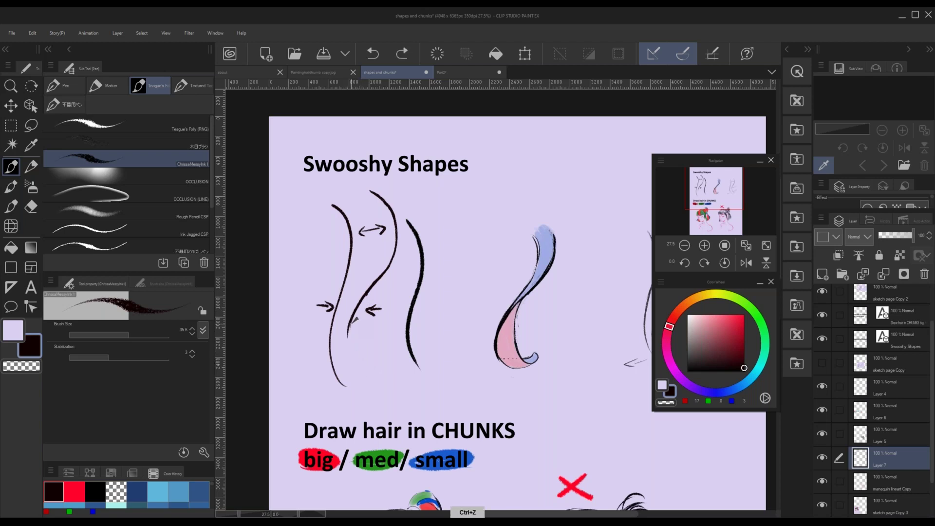
left_click_drag(347, 327, 350, 366)
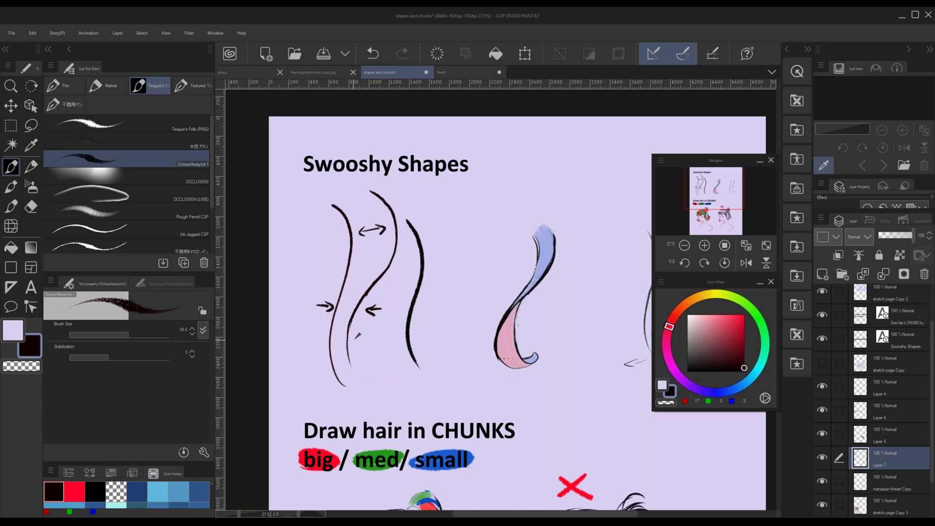
key("ctrl+z")
mouse_move(353, 314)
left_mouse_down()
mouse_move(350, 364)
mouse_move(369, 389)
left_mouse_up()
mouse_move(336, 314)
left_mouse_down()
mouse_move(344, 374)
mouse_move(369, 388)
left_mouse_up()
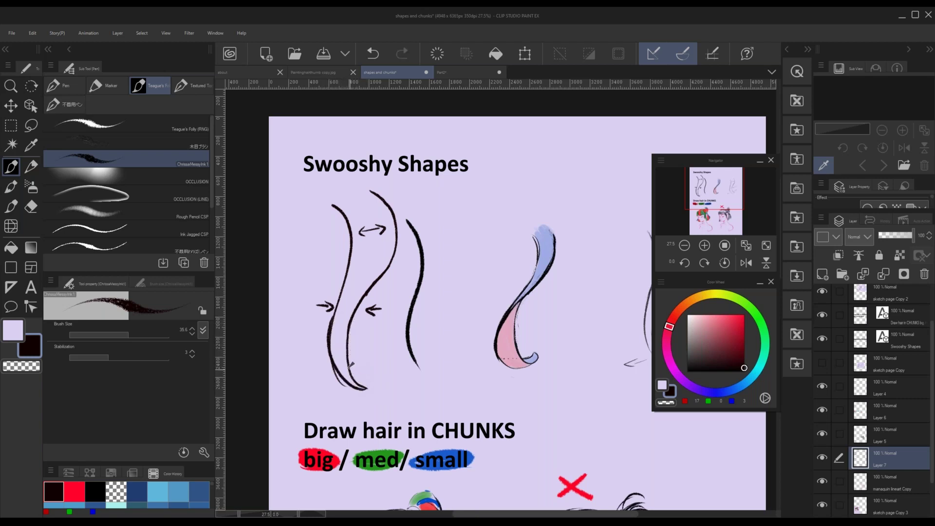
key("c")
left_click_drag(339, 374, 366, 403)
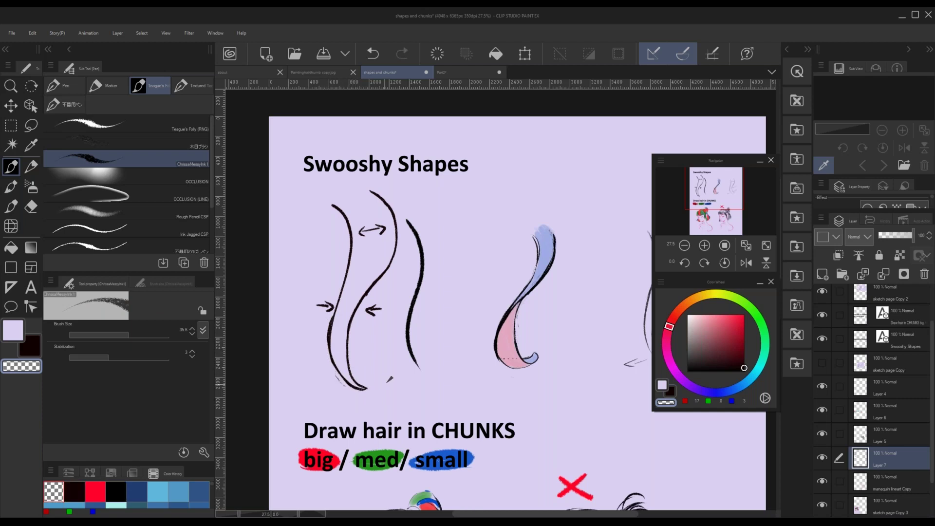
- Undo the strand's tip, arrows and second curve, back to the single S-curve
left_click_drag(718, 197, 739, 197)
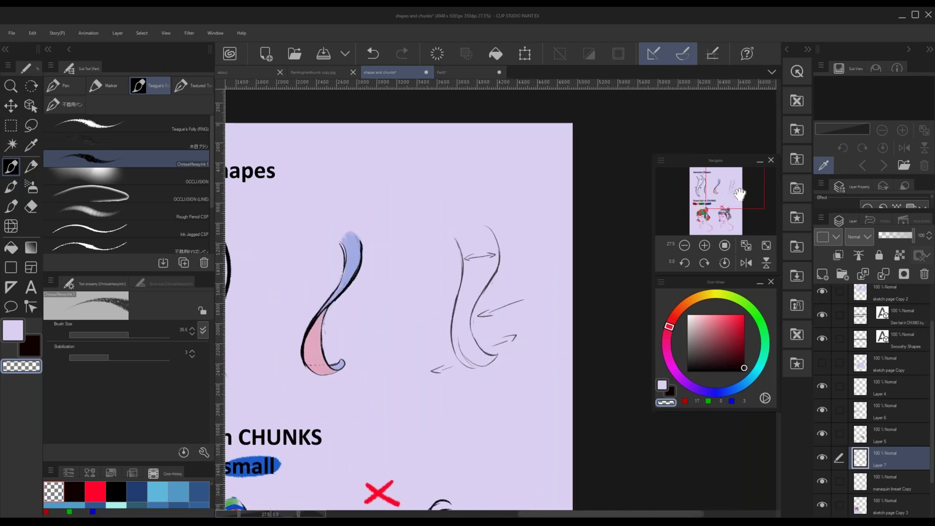
left_click_drag(746, 192, 734, 194)
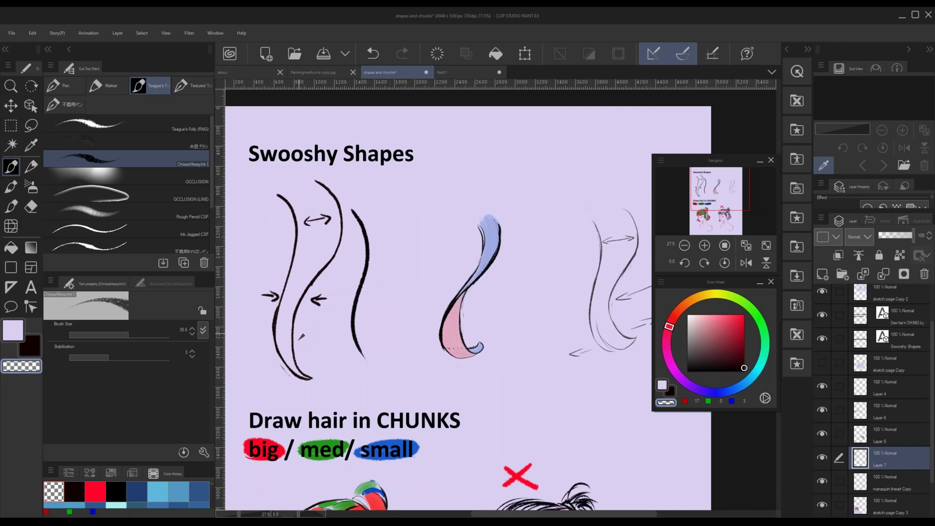
key("ctrl+z")
key("ctrl+z")
key("ctrl+z")
key("ctrl+z")
key("ctrl+z")
key("ctrl+z")
key("ctrl+z")
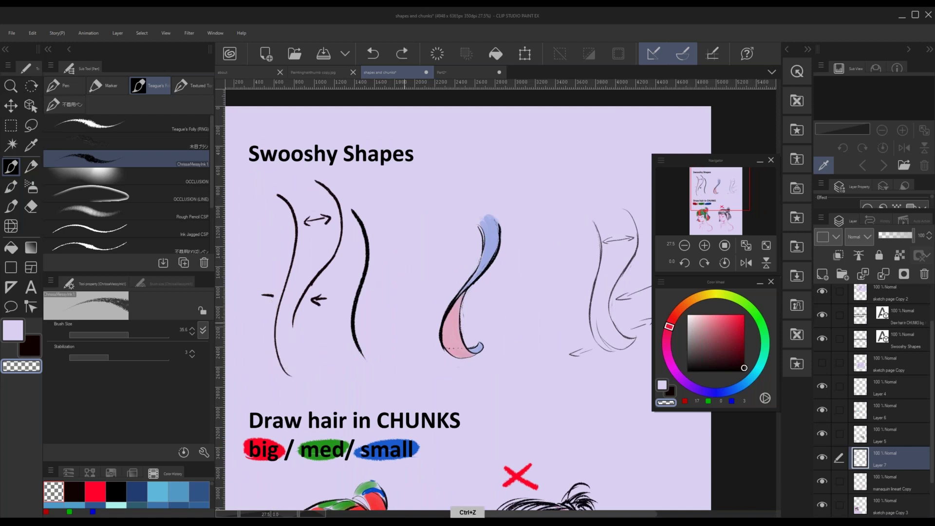
key("ctrl+z")
key("ctrl+z")
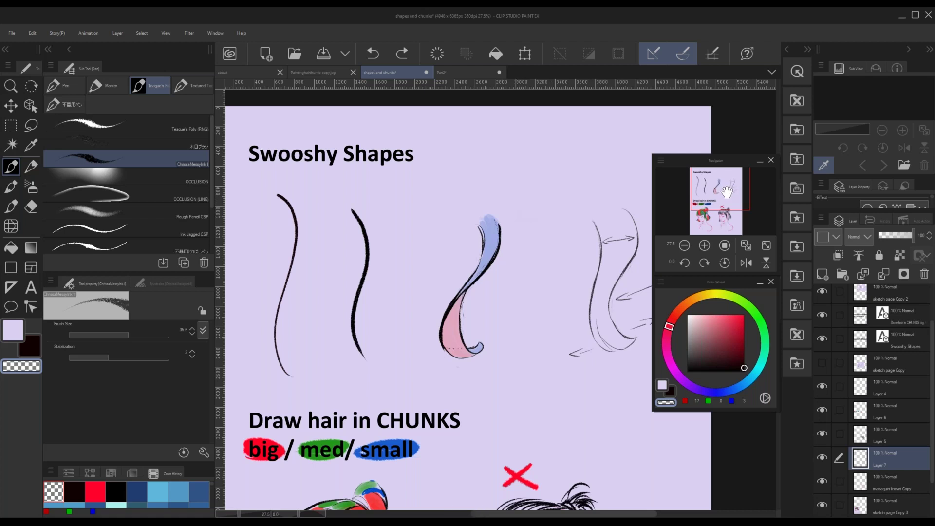
- Retrace the S-curve in black and extend its lower end into an upward-curling hook
left_click_drag(725, 193, 719, 192)
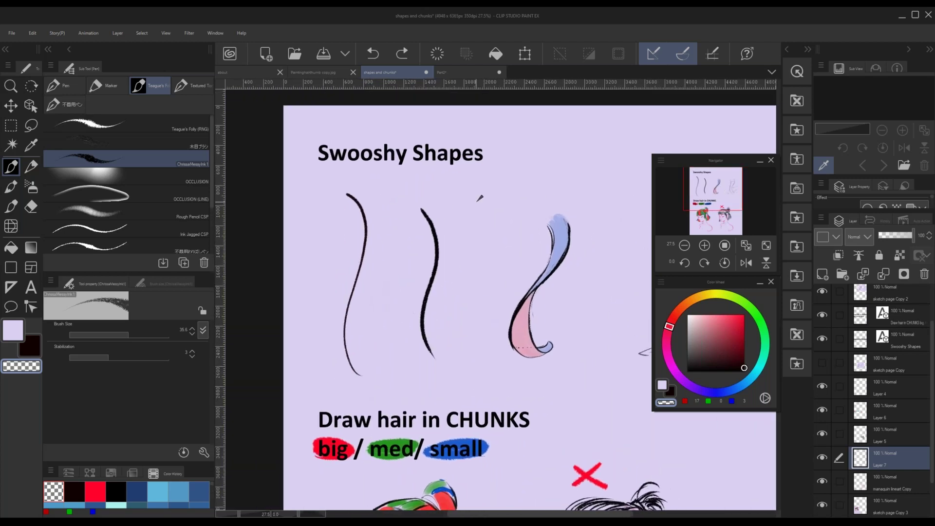
left_click_drag(364, 255, 348, 347)
key("c")
mouse_move(363, 263)
left_mouse_down()
mouse_move(348, 351)
mouse_move(355, 366)
mouse_move(375, 373)
left_mouse_up()
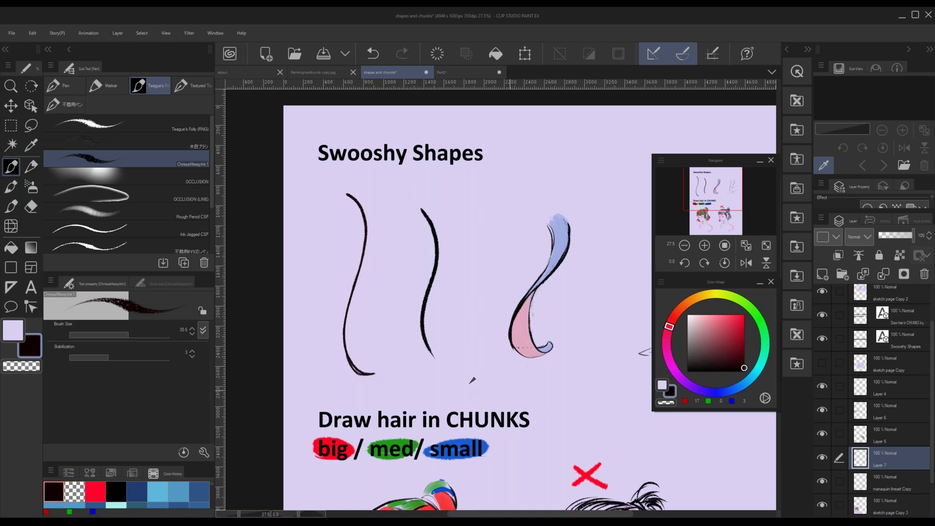
key("ctrl+z")
mouse_move(352, 361)
left_mouse_down()
mouse_move(375, 372)
mouse_move(380, 359)
left_mouse_up()
- Draw a second curve beside the S-curve that sweeps inward to meet it around the middle
mouse_move(385, 192)
left_mouse_down()
mouse_move(390, 217)
mouse_move(373, 259)
left_mouse_up()
key("ctrl+z")
mouse_move(389, 190)
left_mouse_down()
mouse_move(387, 256)
mouse_move(351, 302)
mouse_move(352, 356)
left_mouse_up()
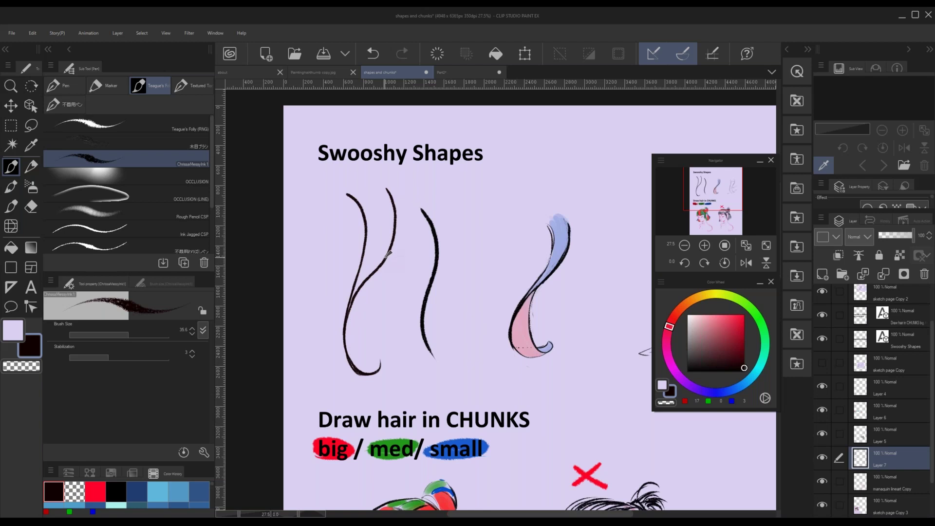
- Draw the strand's twisted lower section, continuing the lines past the crossing and closing them in a curled tip
left_click_drag(355, 298, 336, 359)
mouse_move(354, 298)
left_mouse_down()
mouse_move(339, 341)
mouse_move(343, 374)
mouse_move(353, 374)
left_mouse_up()
key("ctrl+z")
mouse_move(353, 298)
left_mouse_down()
mouse_move(336, 351)
mouse_move(351, 375)
left_mouse_up()
mouse_move(341, 321)
left_mouse_down()
mouse_move(337, 365)
mouse_move(355, 374)
mouse_move(377, 363)
left_mouse_up()
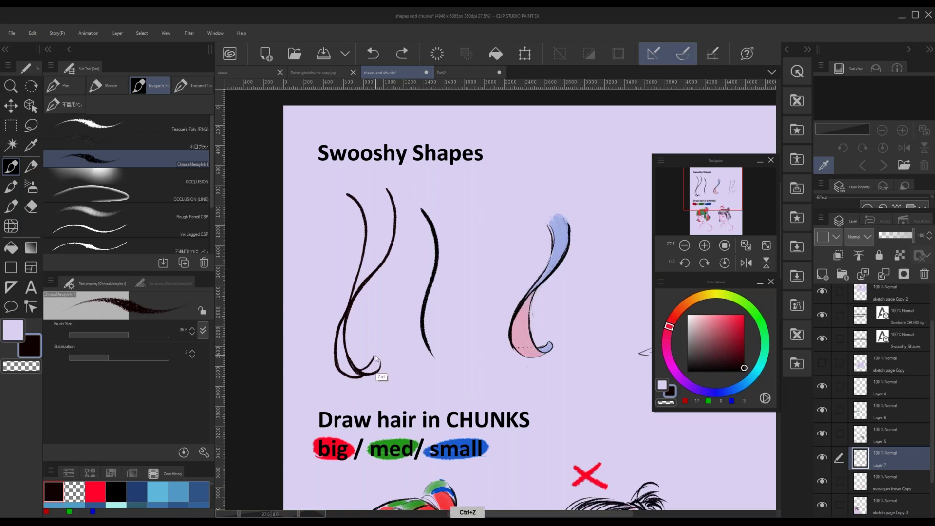
- Switch to bright red and draw a flow line along the strand with arrows marking the directions of its lower ends
left_click(744, 314)
mouse_move(401, 182)
left_mouse_down()
mouse_move(407, 251)
mouse_move(383, 287)
mouse_move(323, 322)
mouse_move(326, 363)
mouse_move(320, 358)
mouse_move(366, 355)
mouse_move(371, 343)
mouse_move(369, 358)
left_mouse_up()
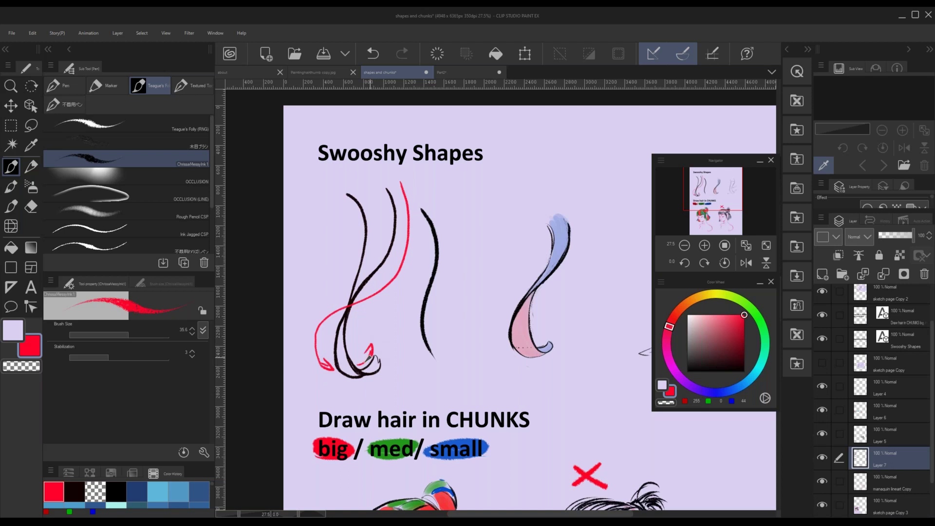
mouse_move(586, 323)
left_mouse_down()
mouse_move(559, 280)
mouse_move(486, 291)
left_mouse_up()
scroll(445, 180, "up", 2)
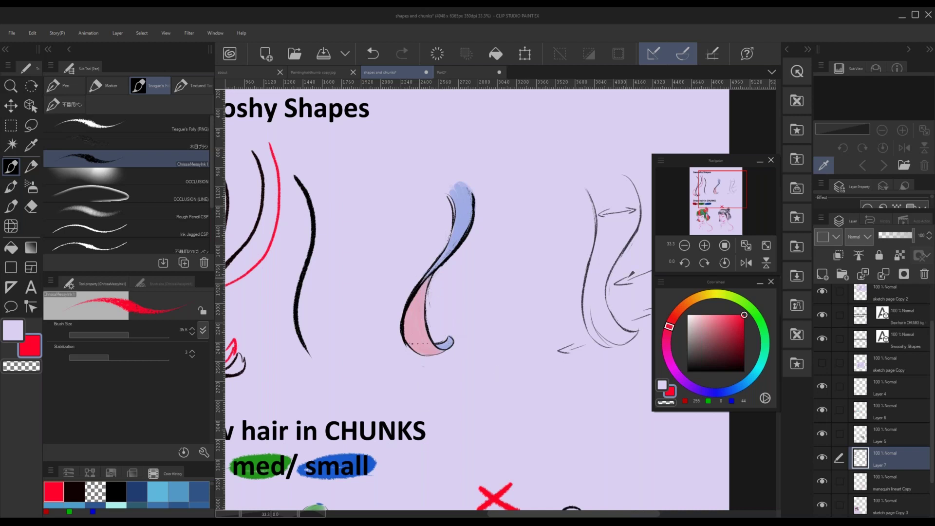
scroll(631, 275, "down", 1)
scroll(631, 275, "down", 1)
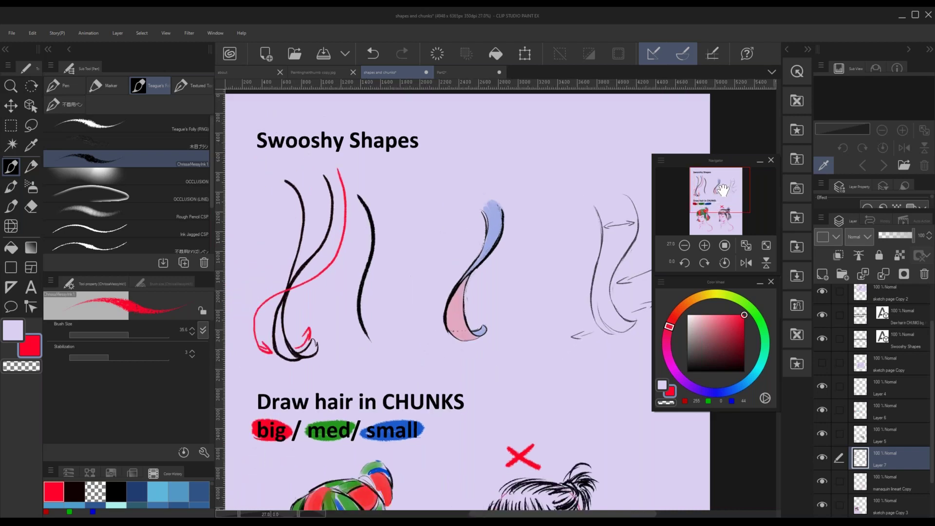
- Underline the words big, med and small in red beneath the "Draw hair in CHUNKS" heading
mouse_move(721, 181)
left_mouse_down()
mouse_move(723, 196)
mouse_move(711, 216)
left_mouse_up()
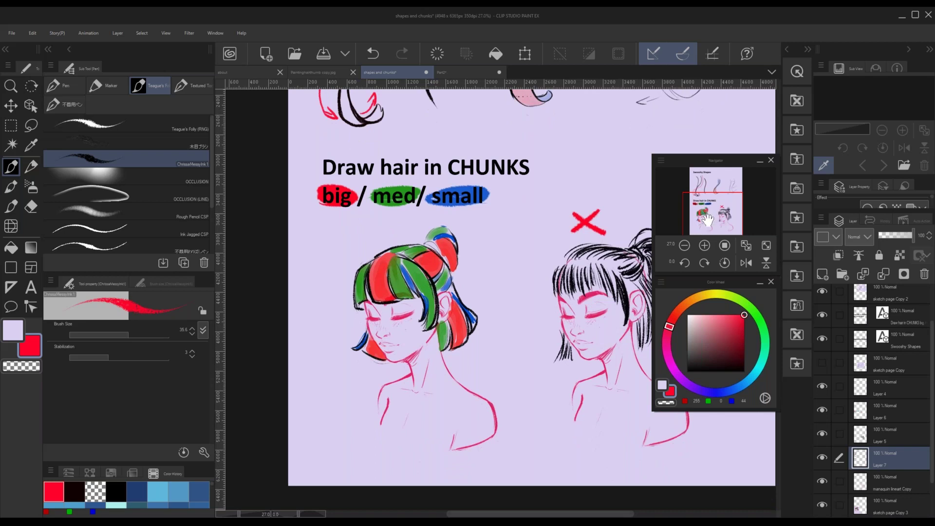
left_click_drag(711, 215, 730, 213)
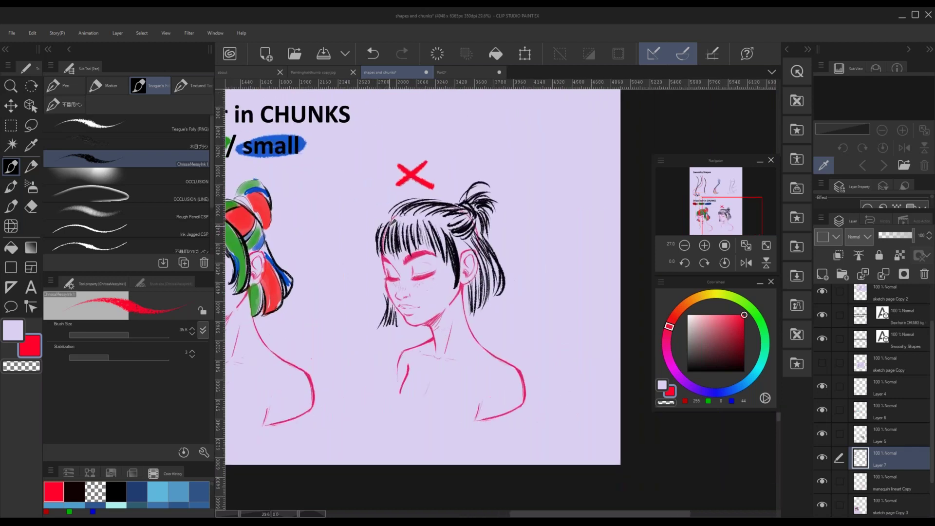
scroll(392, 220, "up", 2)
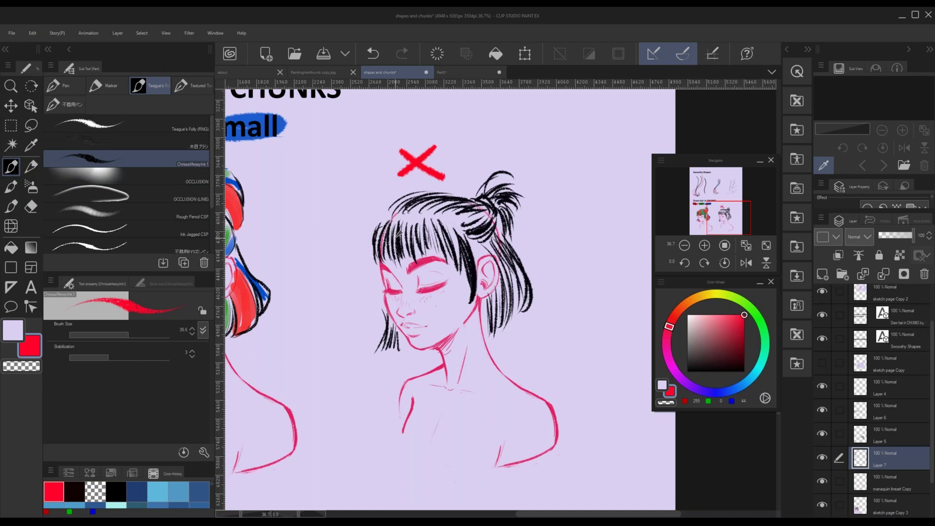
scroll(398, 234, "down", 1)
left_click_drag(724, 212, 695, 210)
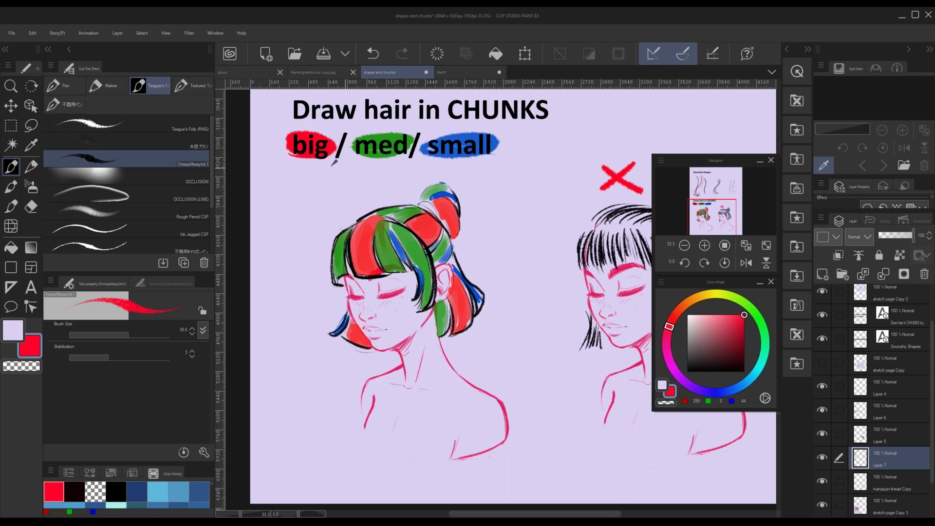
mouse_move(290, 164)
left_mouse_down()
mouse_move(322, 162)
mouse_move(301, 163)
left_mouse_up()
left_click_drag(358, 165, 484, 164)
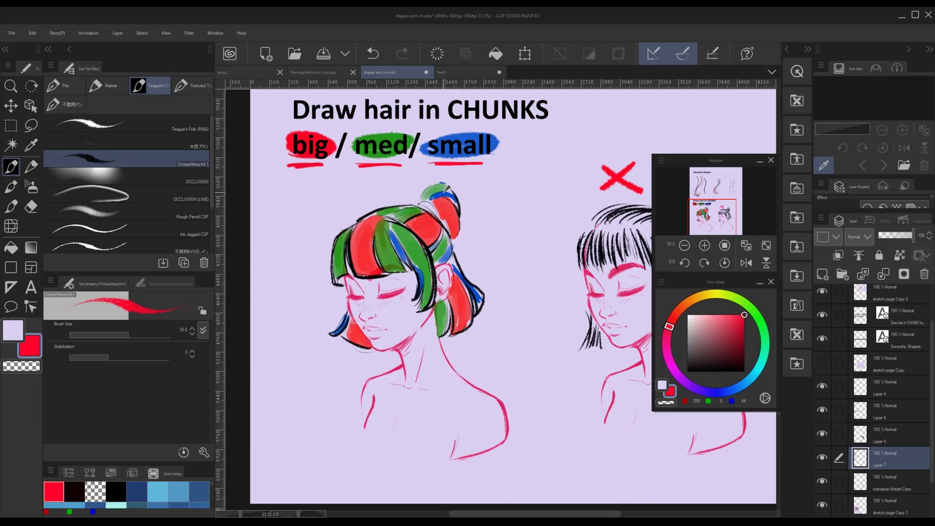
- Draw a small red arrow pointing at the front green hair chunk, then sample the lighter red from the lower back chunk
scroll(536, 204, "down", 3)
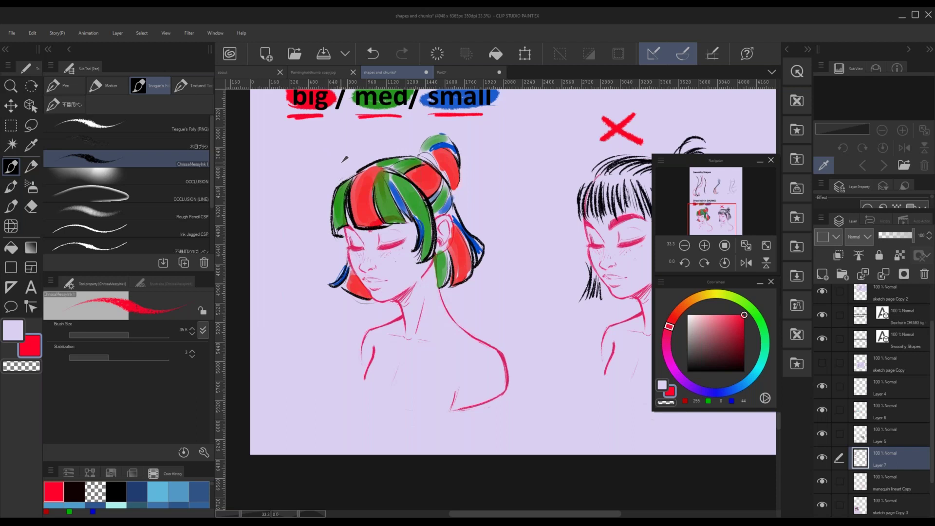
mouse_move(344, 160)
left_mouse_down()
mouse_move(336, 181)
mouse_move(341, 175)
left_mouse_up()
left_click(457, 264, "alt")
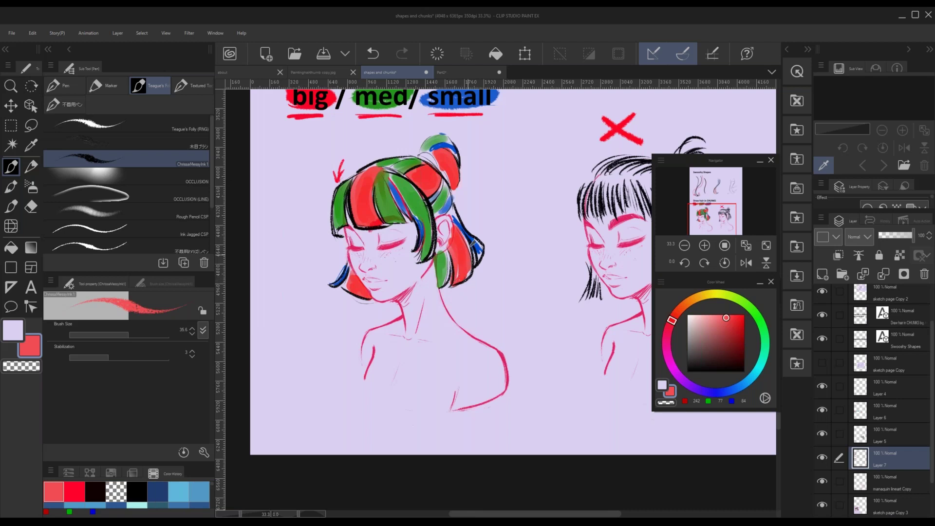
left_click(456, 276, "alt")
left_click_drag(450, 253, 451, 284)
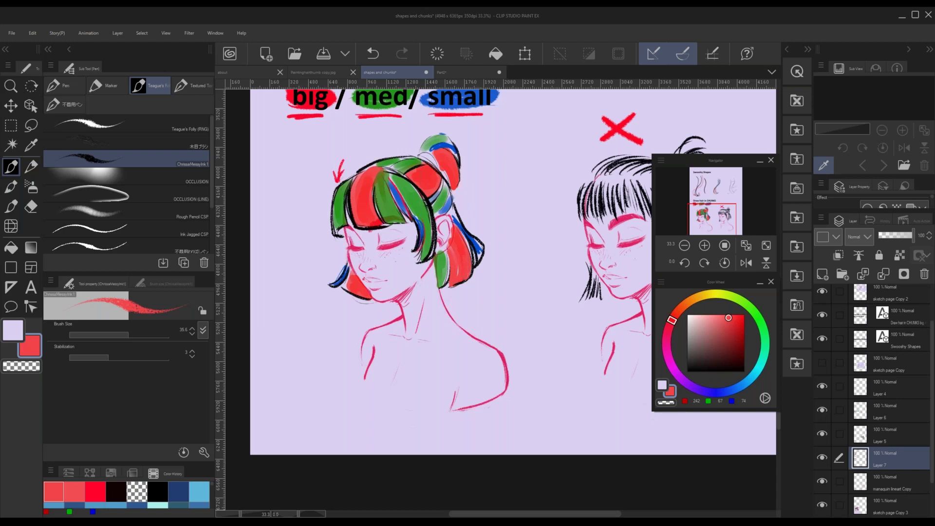
- Switch to the Part2 document and add a new layer above the folder about where the hair is coming from
scroll(570, 241, "down", 4)
left_click_drag(717, 207, 729, 191)
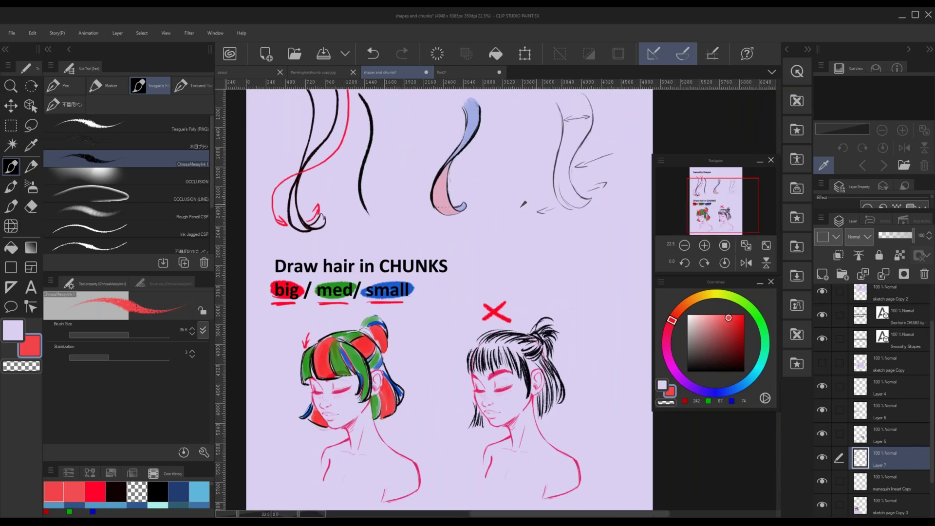
left_click_drag(730, 216, 728, 211)
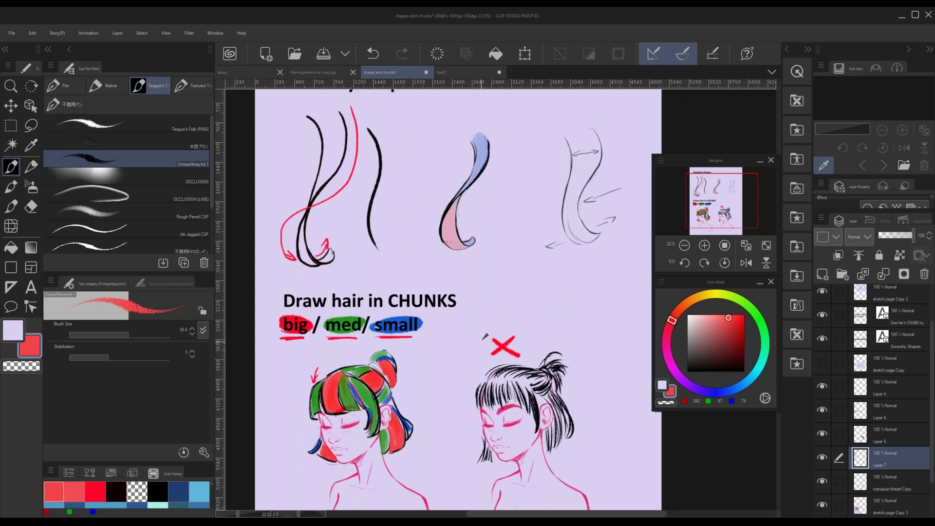
left_click(452, 72)
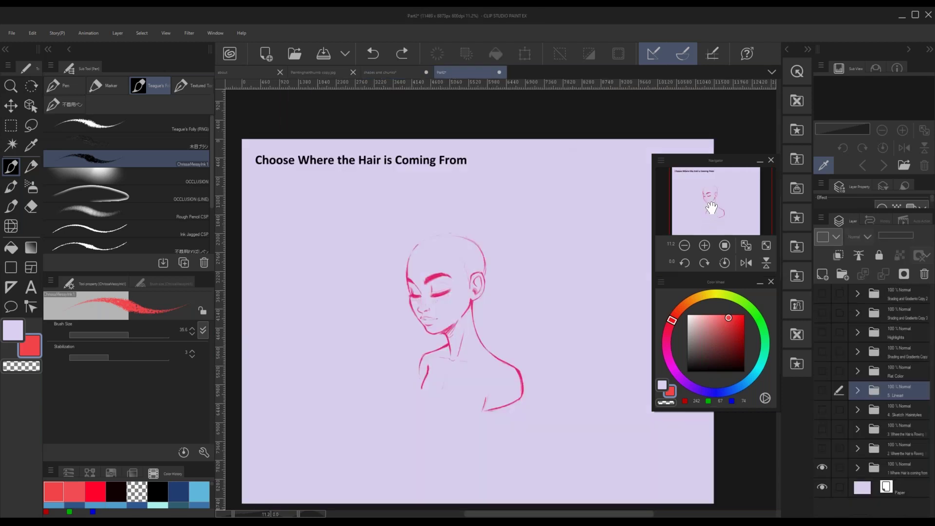
left_click_drag(712, 206, 714, 210)
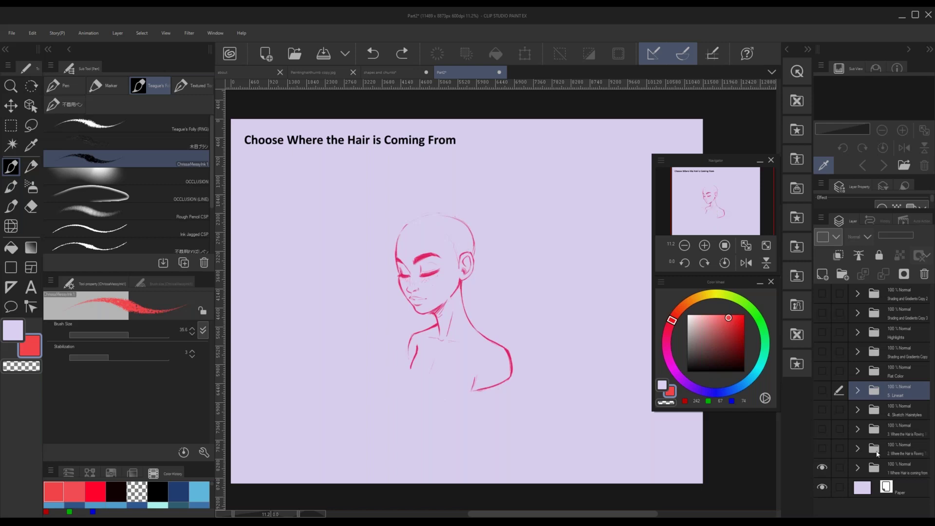
left_click(888, 468)
left_click(824, 276)
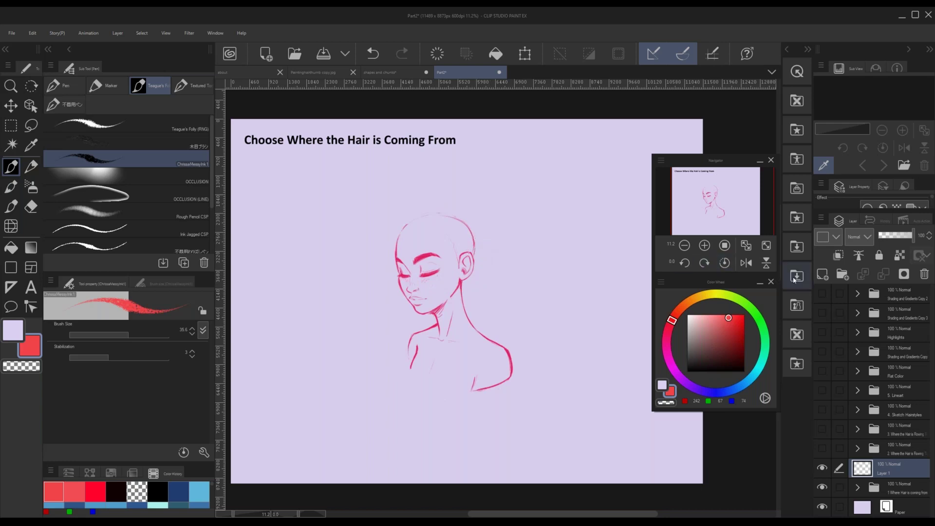
- Browse the 3D pose materials and place the Standing 03 figure on the canvas
left_click_drag(730, 162, 648, 156)
left_click_drag(746, 282, 675, 287)
left_click(795, 160)
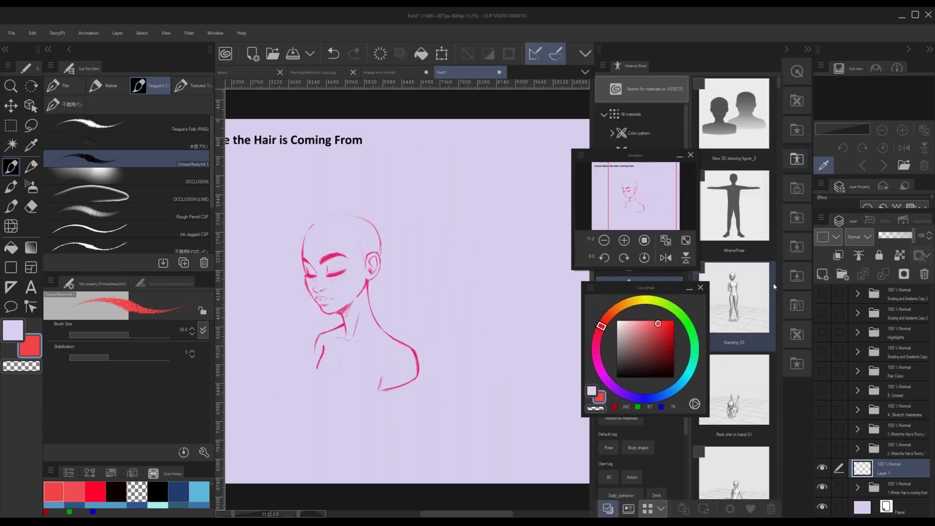
scroll(762, 336, "down", 10)
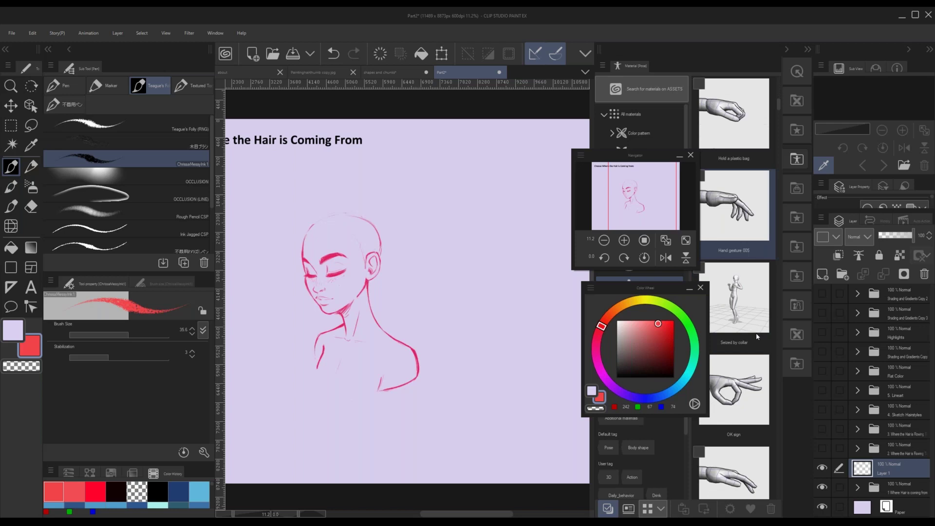
scroll(755, 337, "down", 4)
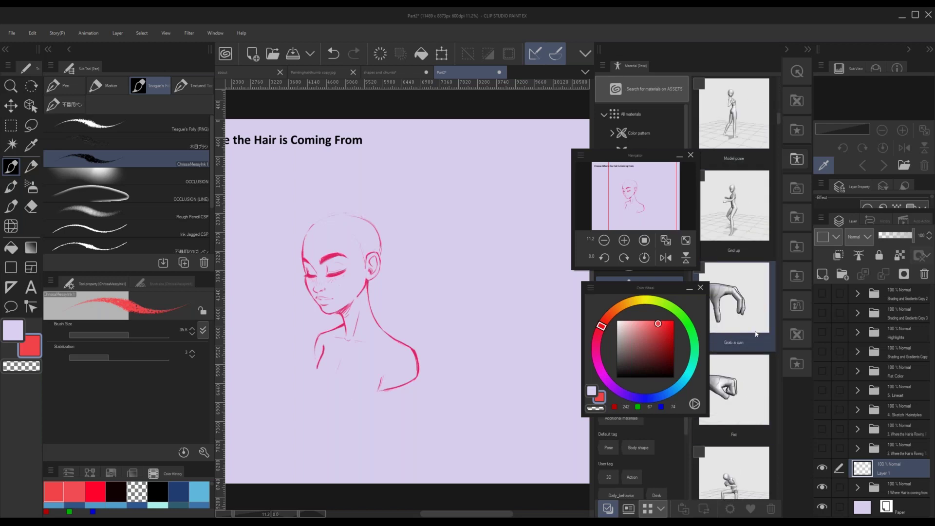
scroll(756, 332, "up", 10)
left_click_drag(739, 293, 346, 338)
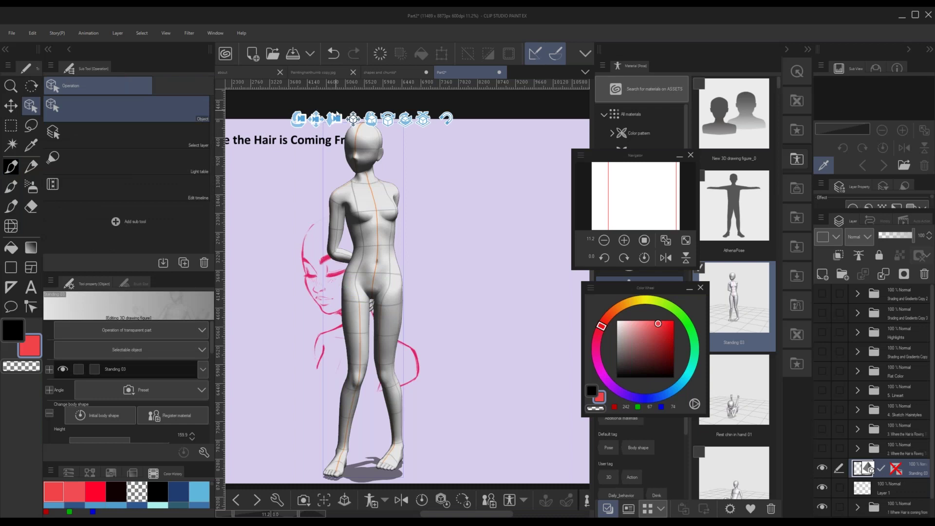
- Enlarge and reposition the 3D figure so its head sits over the sketched mannequin's head
left_click_drag(336, 115, 309, 237)
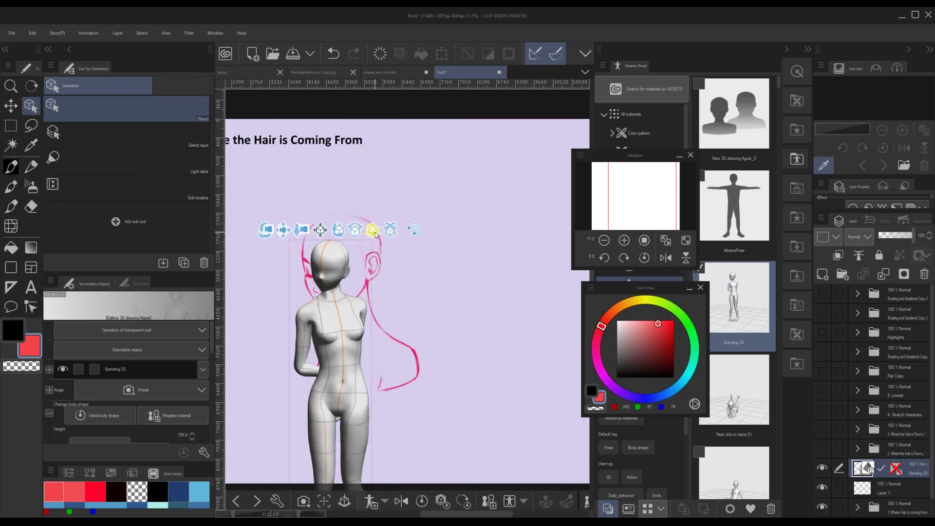
left_click_drag(291, 235, 290, 240)
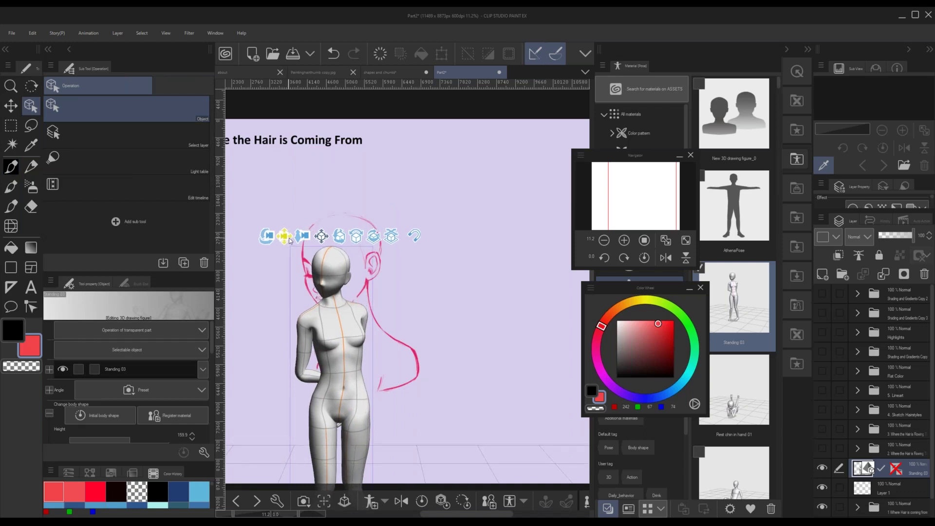
left_click_drag(356, 237, 335, 279)
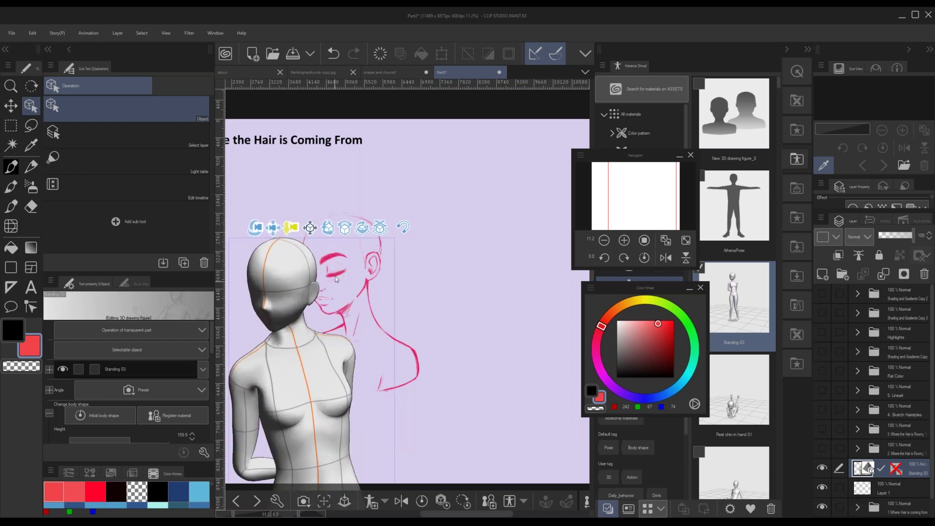
left_click_drag(273, 227, 337, 215)
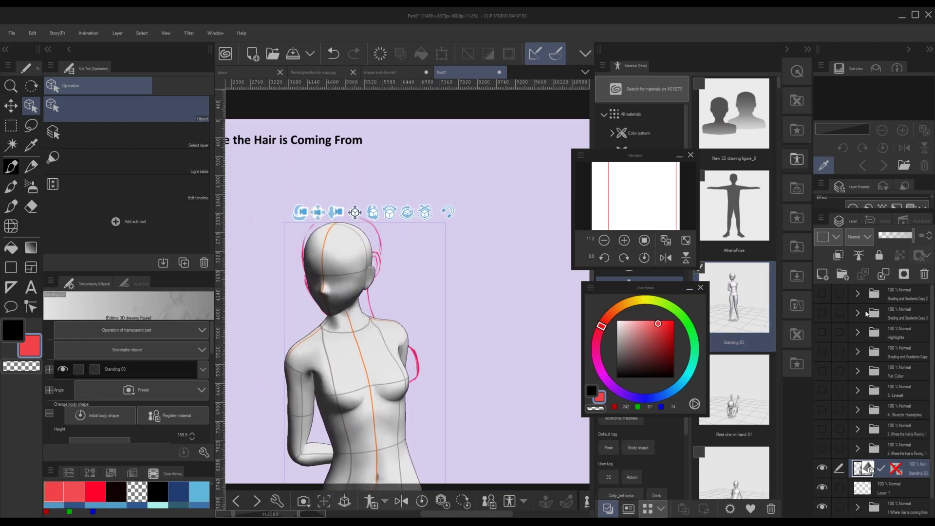
- Lower the opacity of the 3D figure's layer and add a new layer above it
left_click(892, 236)
left_click(821, 274)
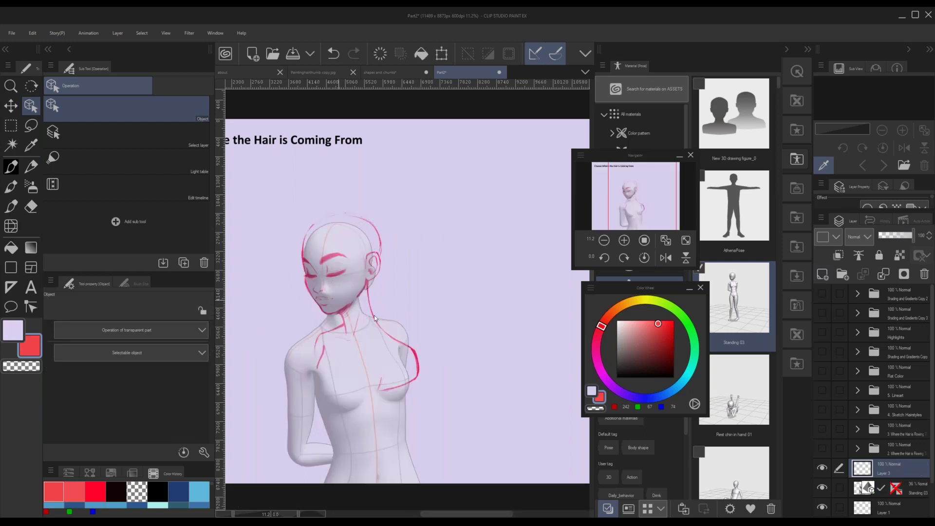
- Delete the 3D figure together with its Standing 03 layer
left_click(918, 487)
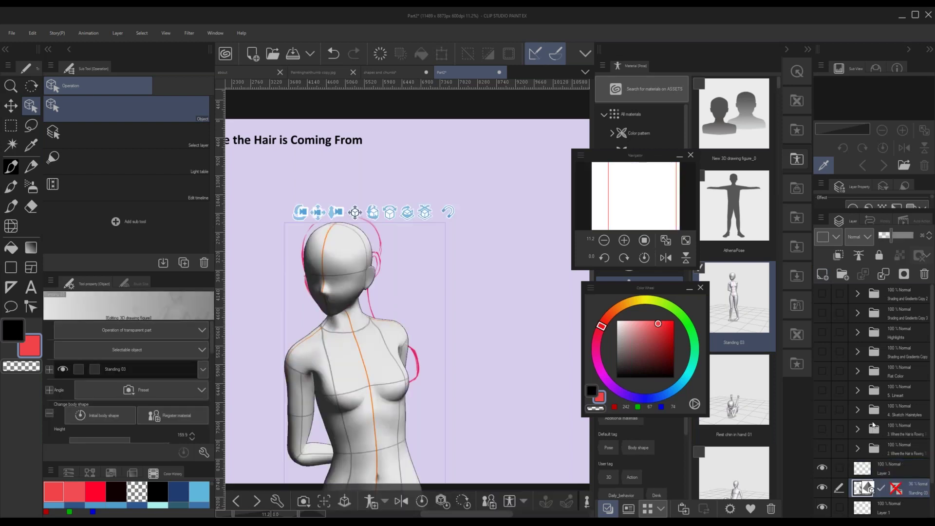
key("Delete")
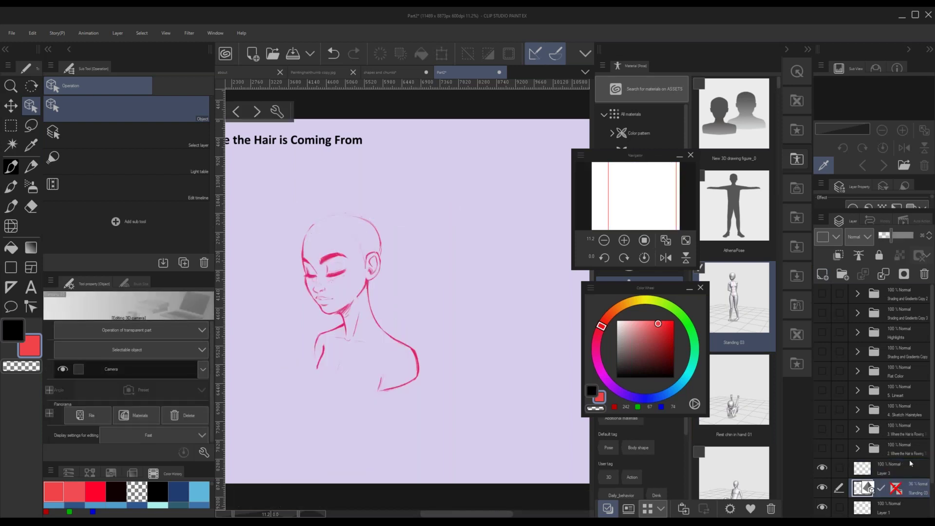
left_click(924, 275)
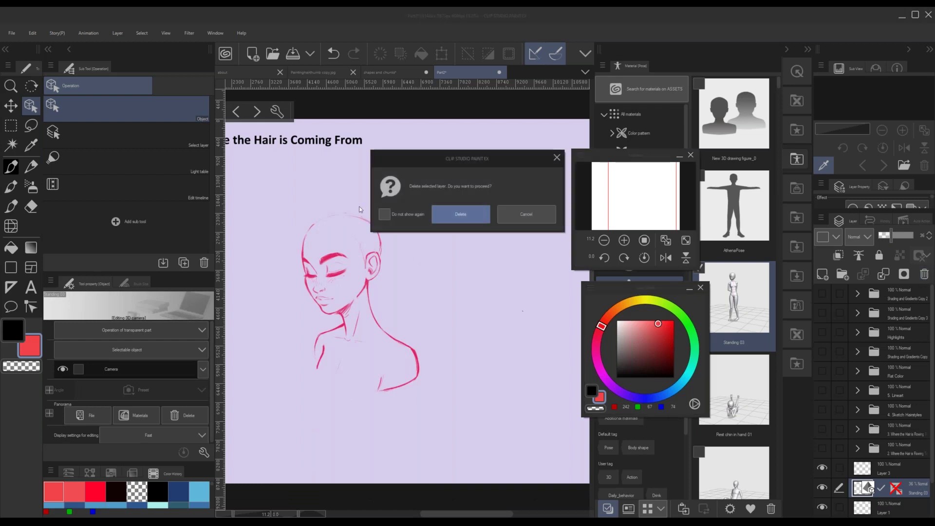
left_click(461, 214)
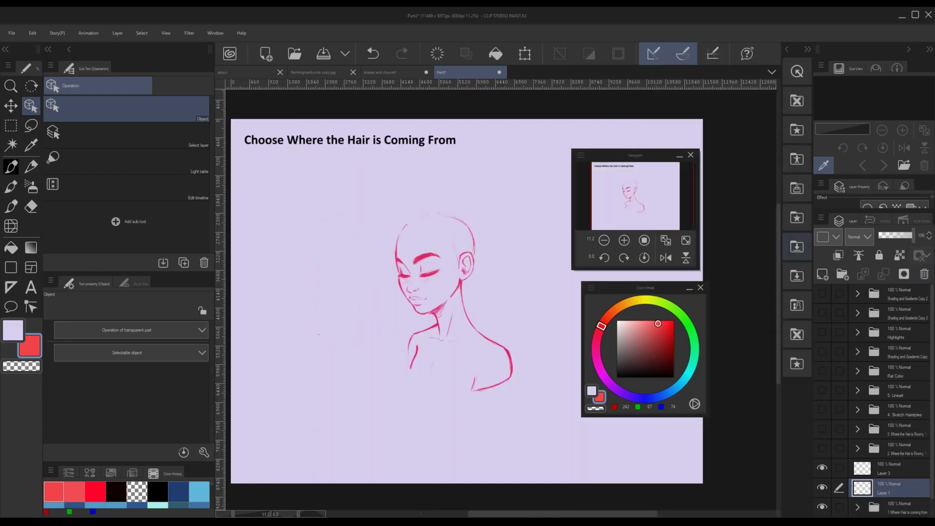
- Add another new layer above Layer 3 and set the drawing colour to black
left_click_drag(604, 163, 685, 120)
left_click_drag(660, 297, 732, 244)
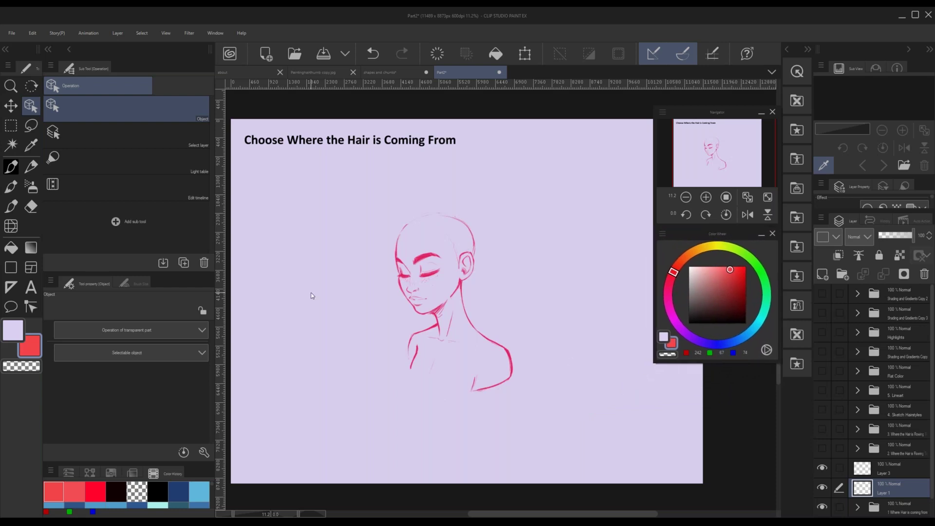
scroll(455, 185, "up", 2)
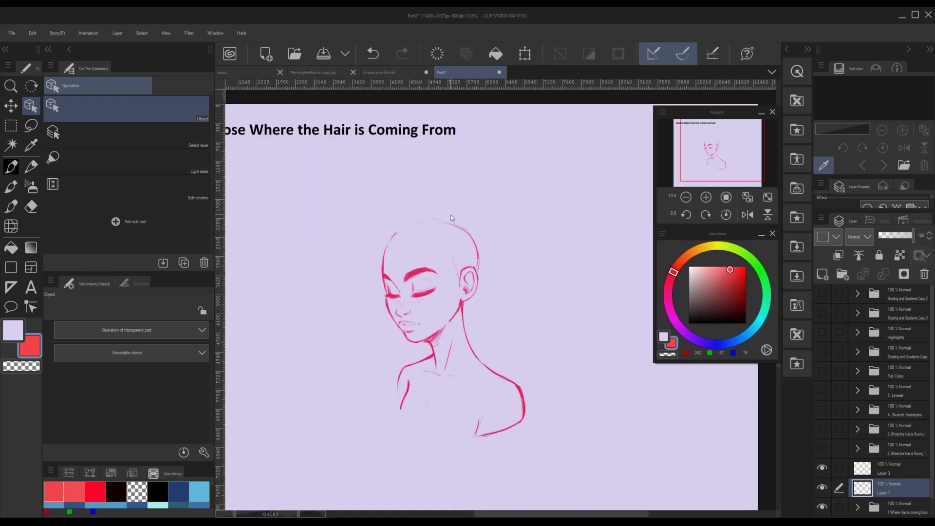
left_click(896, 475)
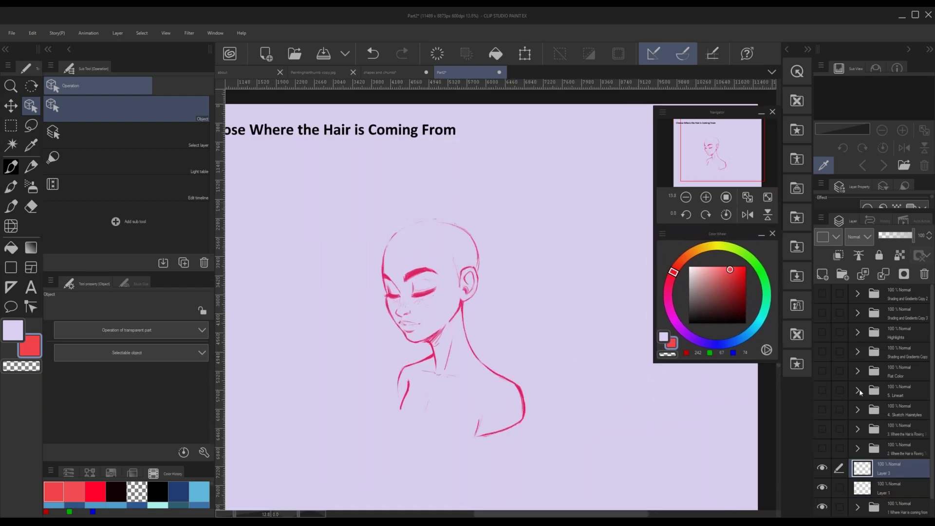
left_click(822, 274)
left_click_drag(725, 307, 784, 331)
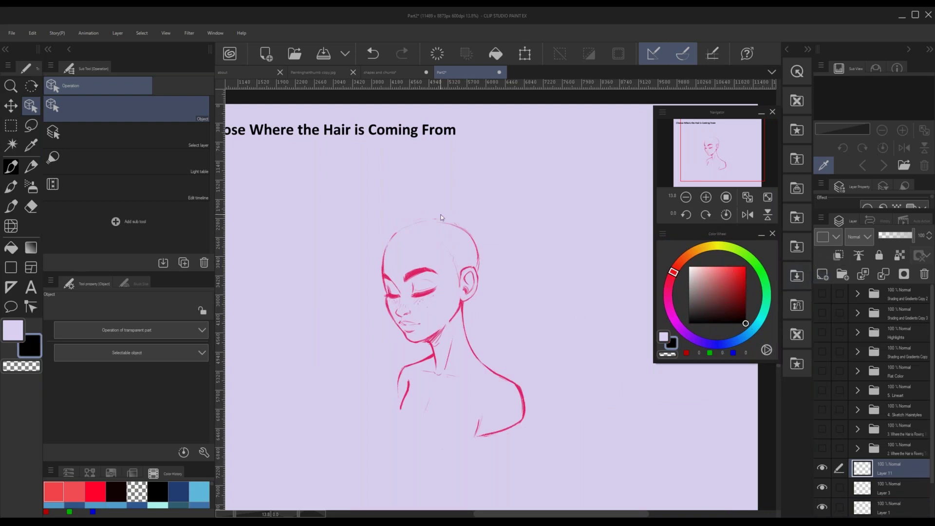
- Draw a black hairline across the mannequin's forehead and down the temple to the ear on the mannequin lineart layer
left_click(391, 249)
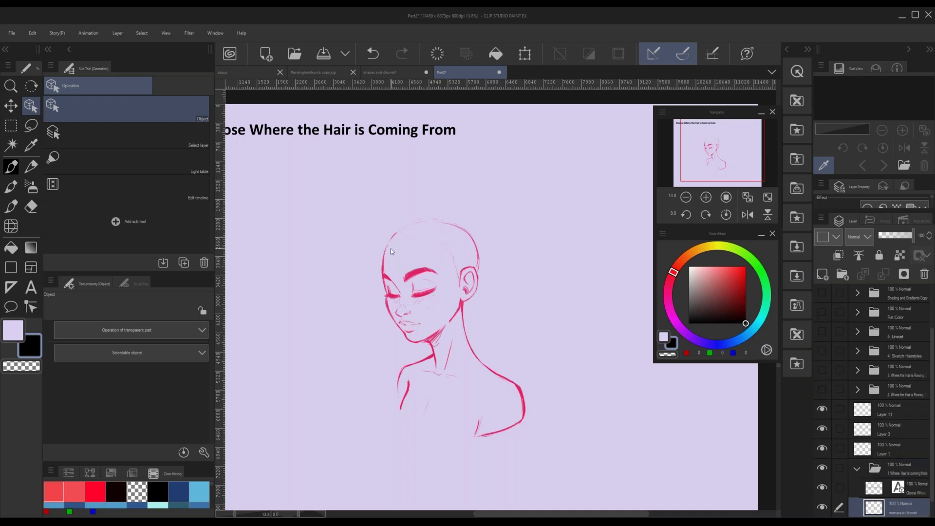
key("p")
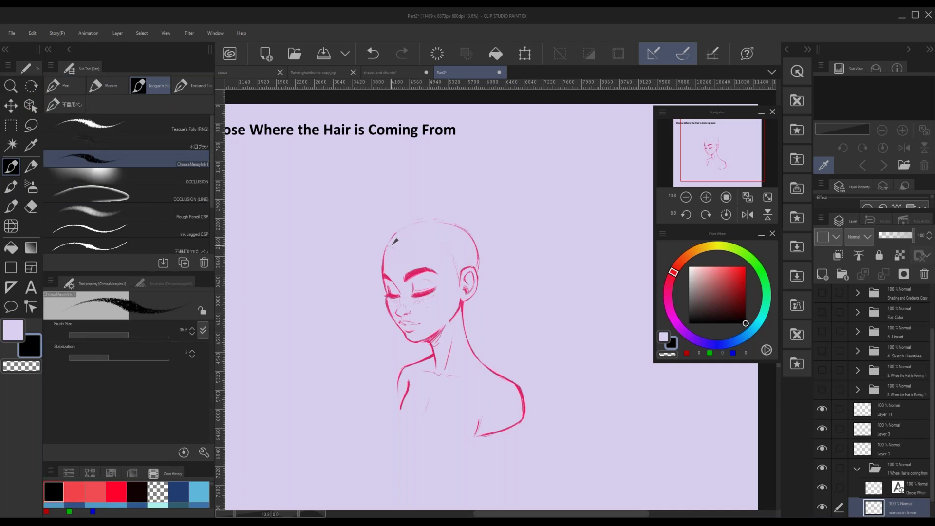
key("ctrl+z")
key("ctrl+z")
mouse_move(388, 246)
left_mouse_down()
mouse_move(436, 234)
mouse_move(408, 246)
mouse_move(453, 245)
mouse_move(473, 227)
mouse_move(452, 243)
mouse_move(460, 280)
left_mouse_up()
left_click_drag(449, 245, 460, 279)
- Clean up the hairline near the temple with transparent colour and extend its black front end to the forehead's edge
key("c")
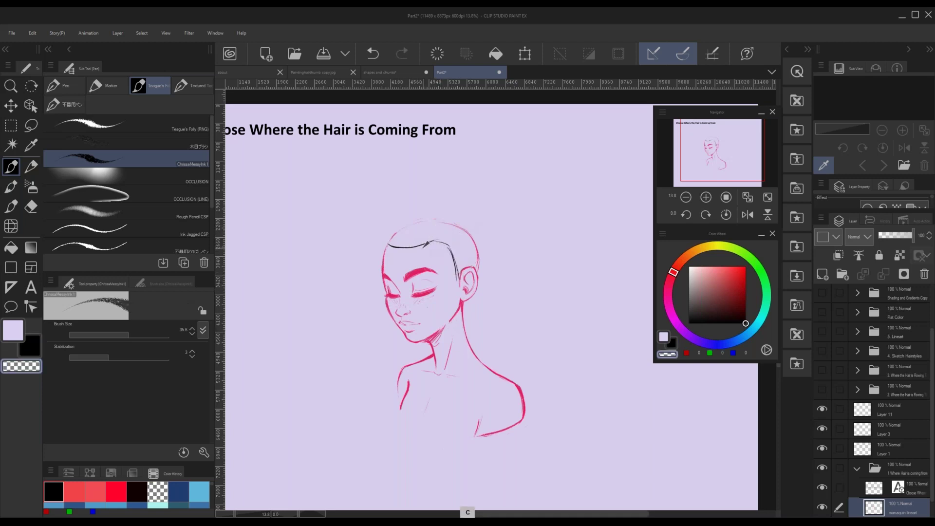
mouse_move(432, 241)
left_mouse_down()
mouse_move(414, 246)
mouse_move(442, 240)
mouse_move(457, 276)
left_mouse_up()
key("c")
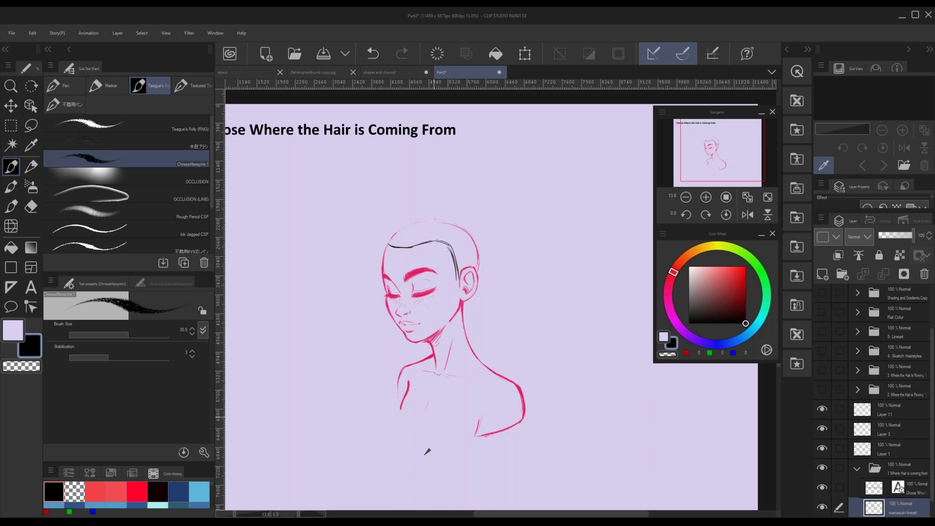
left_click_drag(399, 245, 385, 246)
- Reduce the mannequin lineart layer's opacity to 54%
left_click(886, 238)
left_click(899, 238)
left_click(897, 238)
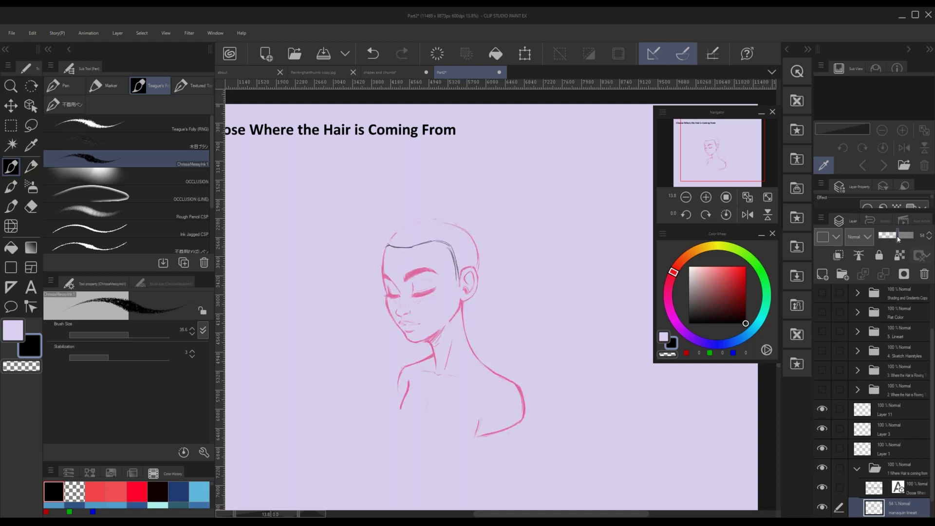
- Undo the opacity reduction of the mannequin lineart layer and remove the hairline drawn directly on it
key("ctrl+z")
key("ctrl+z")
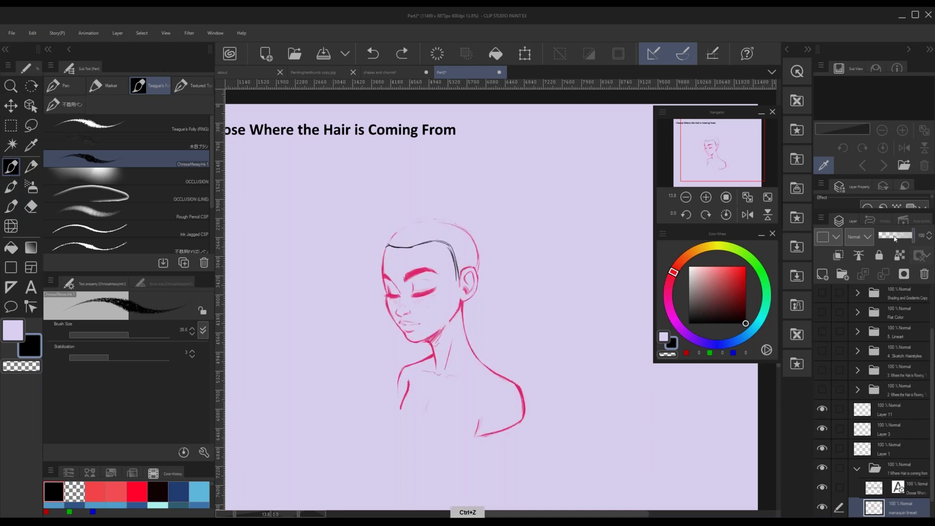
left_click(901, 476)
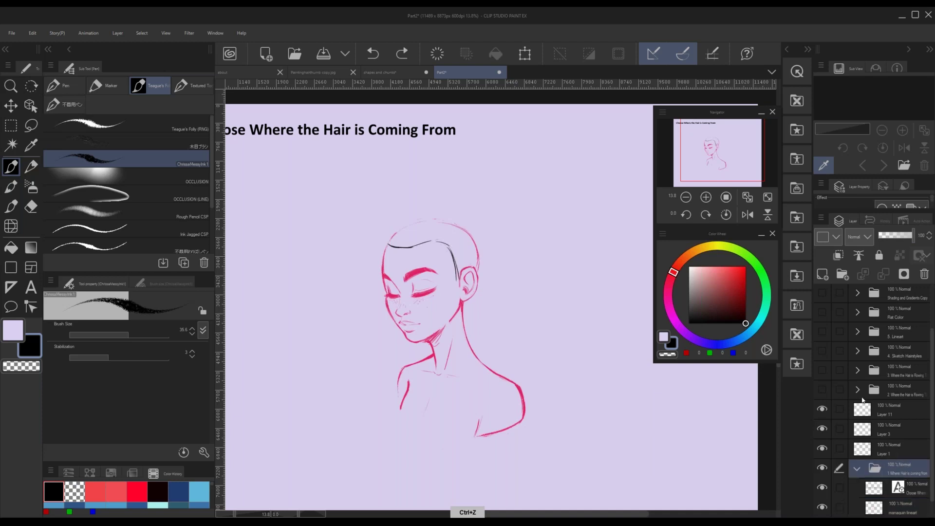
key("ctrl+z")
key("ctrl+z")
key("ctrl+z")
key("ctrl+z")
key("ctrl+z")
- Draw a black hairline from the forehead to the ear on a new layer in folder 1, and set the drawing colour to red
left_click(823, 275)
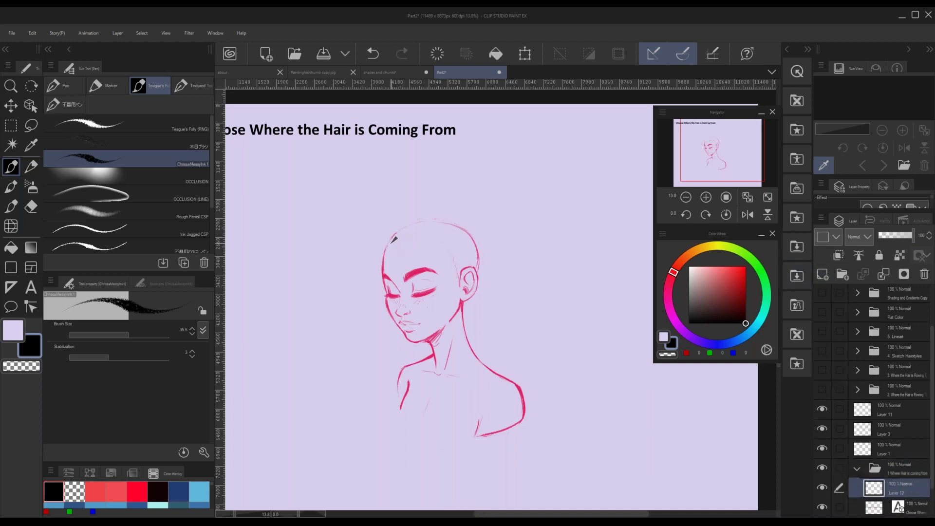
mouse_move(388, 247)
left_mouse_down()
mouse_move(446, 239)
mouse_move(457, 278)
left_mouse_up()
left_click(745, 266)
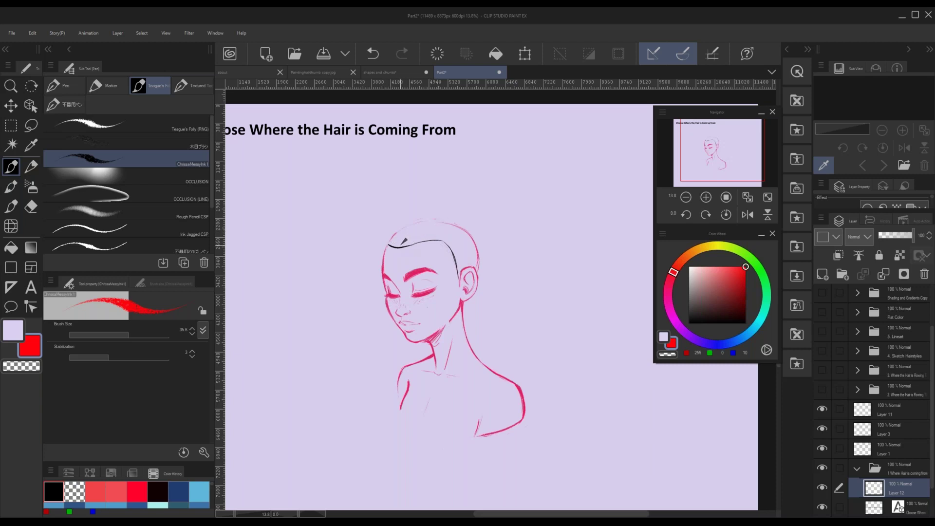
- Try red strands swept back from the hairline over the scalp and undo them
mouse_move(400, 244)
left_mouse_down()
mouse_move(404, 225)
mouse_move(435, 220)
mouse_move(473, 228)
mouse_move(477, 239)
left_mouse_up()
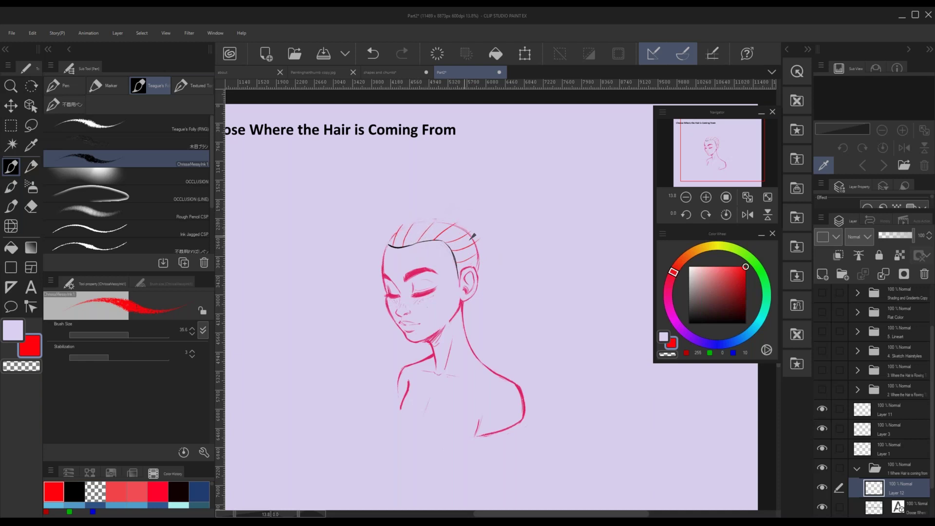
mouse_move(452, 223)
left_mouse_down()
mouse_move(470, 219)
mouse_move(486, 252)
left_mouse_up()
left_click_drag(418, 216, 403, 233)
key("ctrl+z")
key("ctrl+z")
key("ctrl+z")
key("ctrl+z")
key("ctrl+z")
key("ctrl+z")
key("ctrl+z")
key("ctrl+z")
key("ctrl+z")
key("ctrl+z")
key("ctrl+z")
- Try a red swooping chunk of hair curving from the hairline over the side of the head, and undo it
left_click_drag(433, 240, 450, 224)
mouse_move(446, 227)
left_mouse_down()
mouse_move(470, 237)
mouse_move(461, 240)
left_mouse_up()
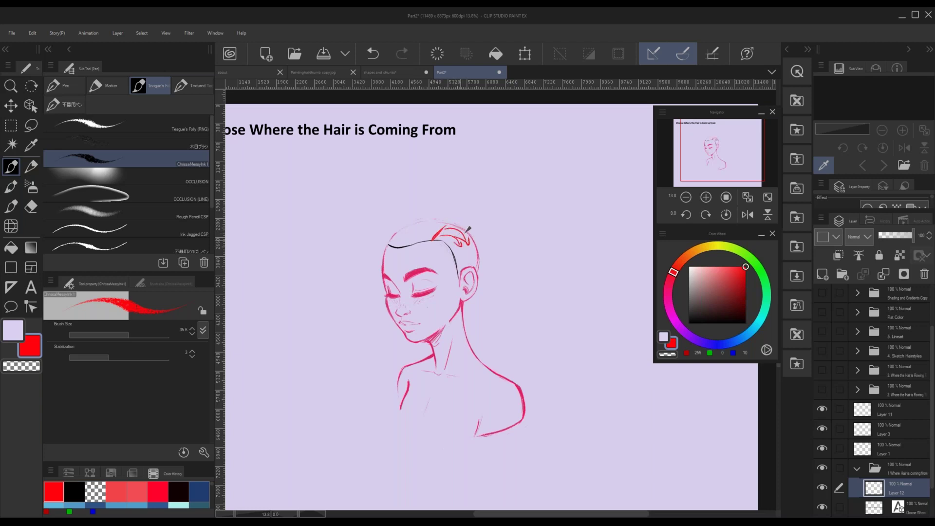
mouse_move(408, 216)
left_mouse_down()
mouse_move(423, 217)
mouse_move(398, 228)
mouse_move(405, 233)
left_mouse_up()
key("ctrl+z")
key("ctrl+z")
key("ctrl+z")
key("ctrl+z")
key("ctrl+z")
key("ctrl+z")
key("ctrl+z")
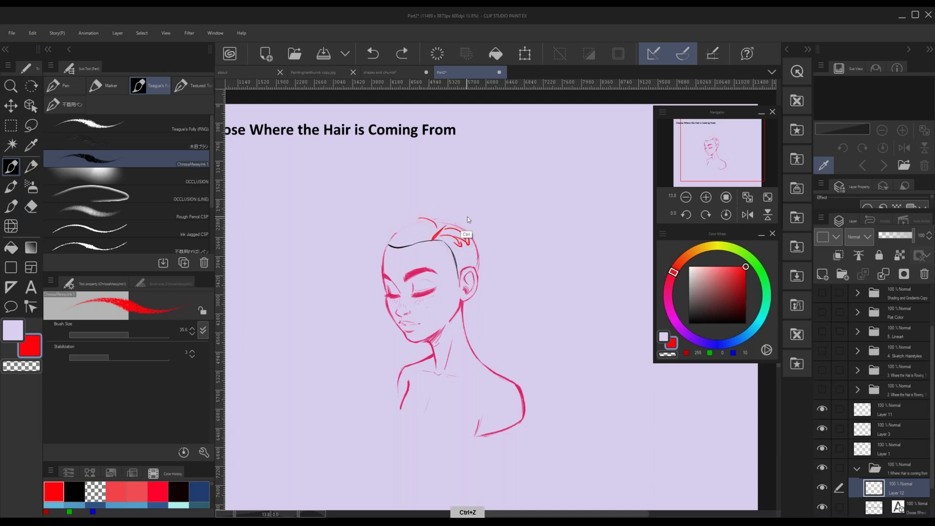
key("ctrl+z")
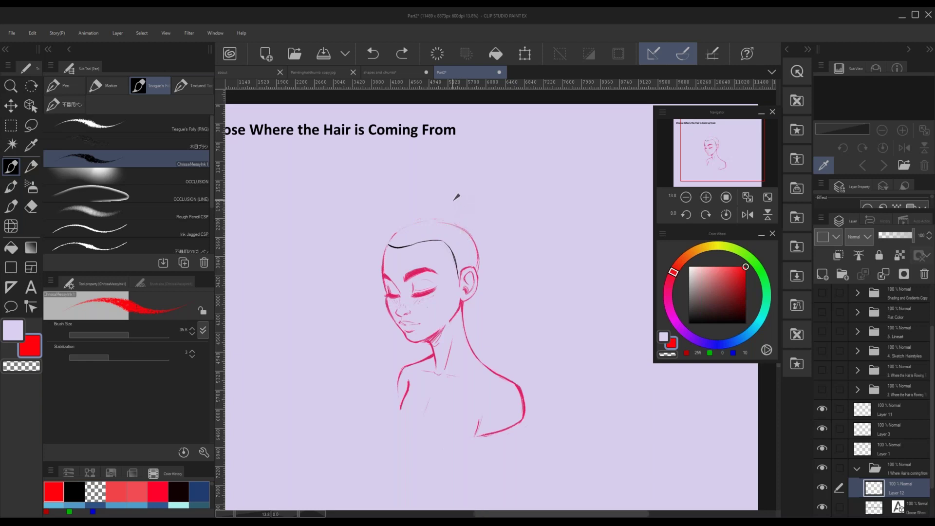
- Mark the crown with a red downward arrow, trying and undoing flow strokes from there towards the hairline
mouse_move(462, 218)
left_mouse_down()
mouse_move(453, 227)
mouse_move(463, 219)
mouse_move(443, 202)
mouse_move(460, 223)
mouse_move(432, 210)
mouse_move(422, 238)
left_mouse_up()
key("ctrl+z")
key("ctrl+z")
mouse_move(422, 238)
left_mouse_down()
mouse_move(451, 249)
mouse_move(459, 237)
left_mouse_up()
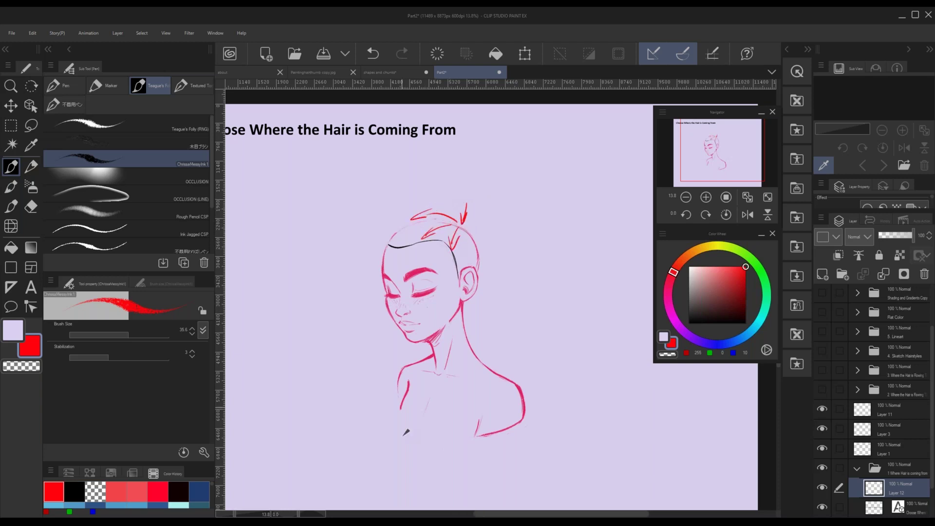
key("ctrl+z")
key("ctrl+z")
key("ctrl+z")
key("ctrl+z")
key("ctrl+z")
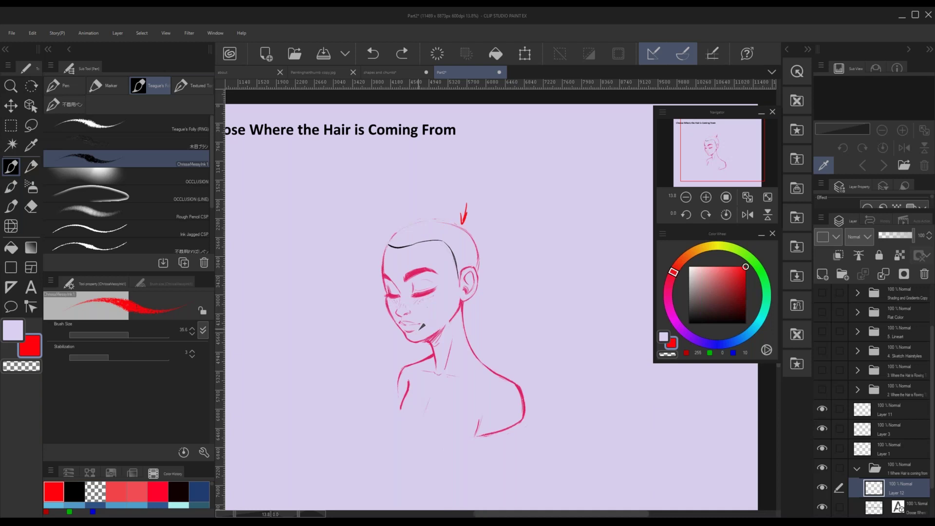
- Hide the collapsed folder 1 on where hair is coming from, and show and expand folder 2 on where the hair is flowing to
left_click(857, 471)
left_click(822, 409)
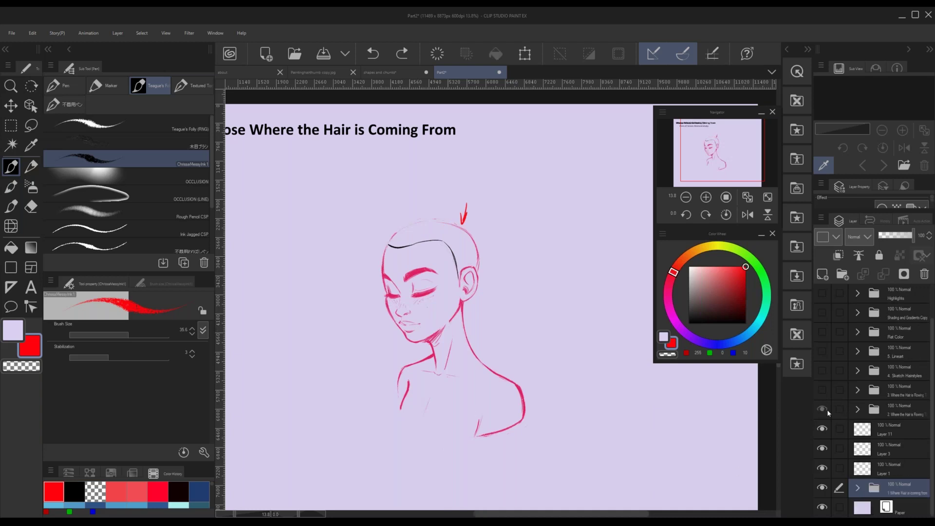
left_click(822, 488)
left_click_drag(705, 157, 706, 155)
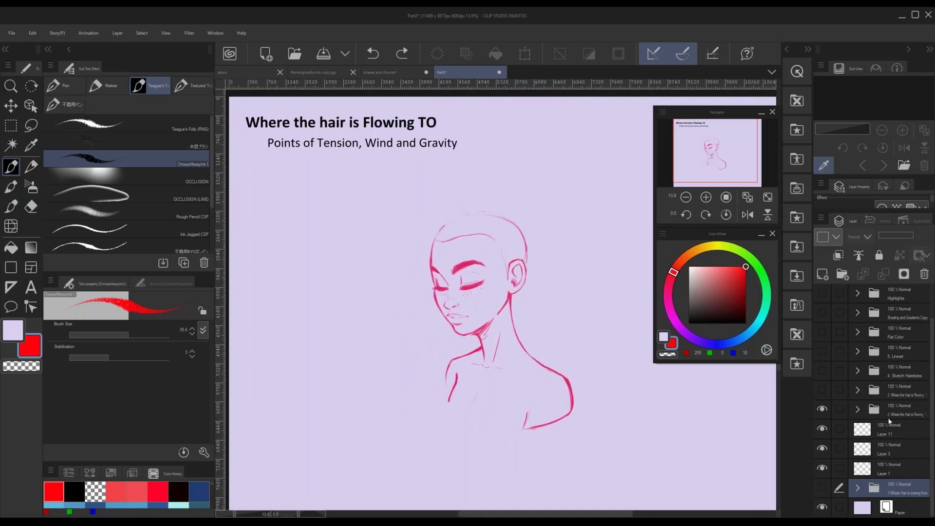
left_click(901, 414)
left_click(876, 411)
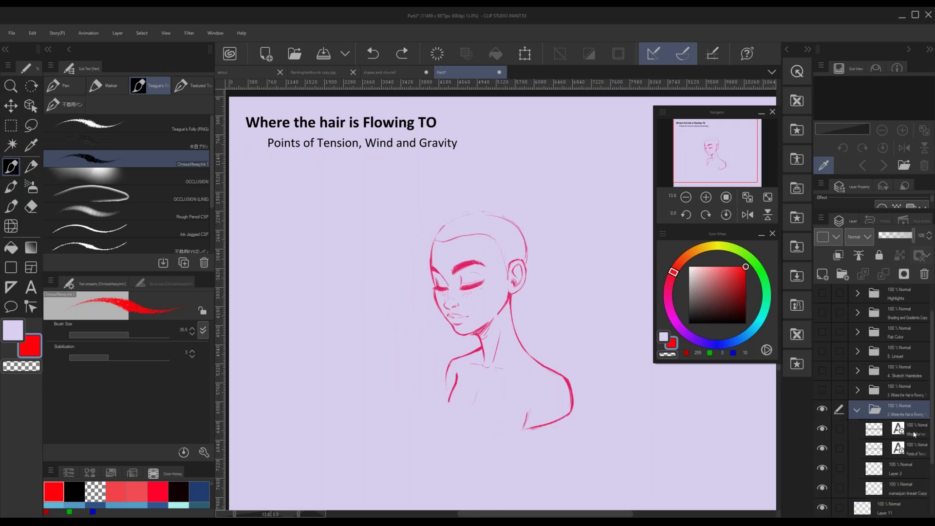
- Underline "Points of Tension" on a new layer in folder 2 with the Transparent watercolor brush in black at a smaller size
key("ctrl+shift+n")
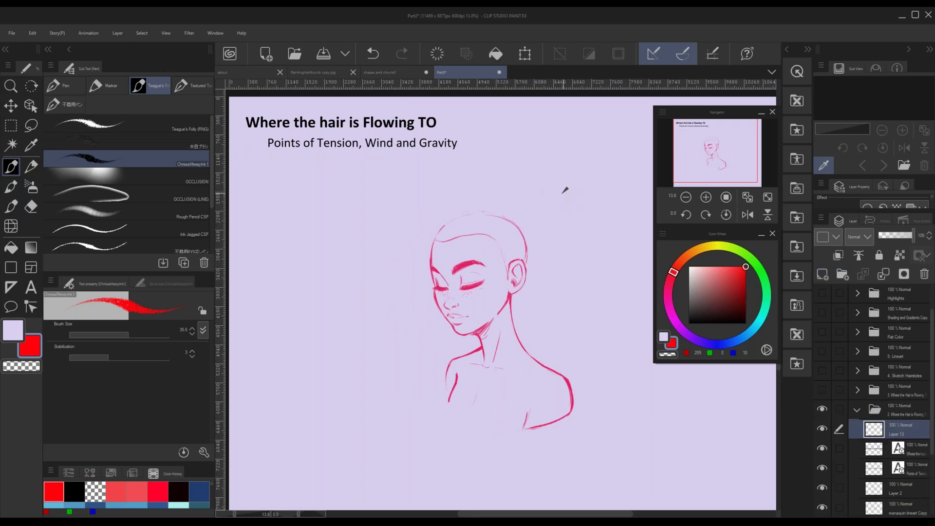
key("b")
left_click_drag(738, 303, 789, 331)
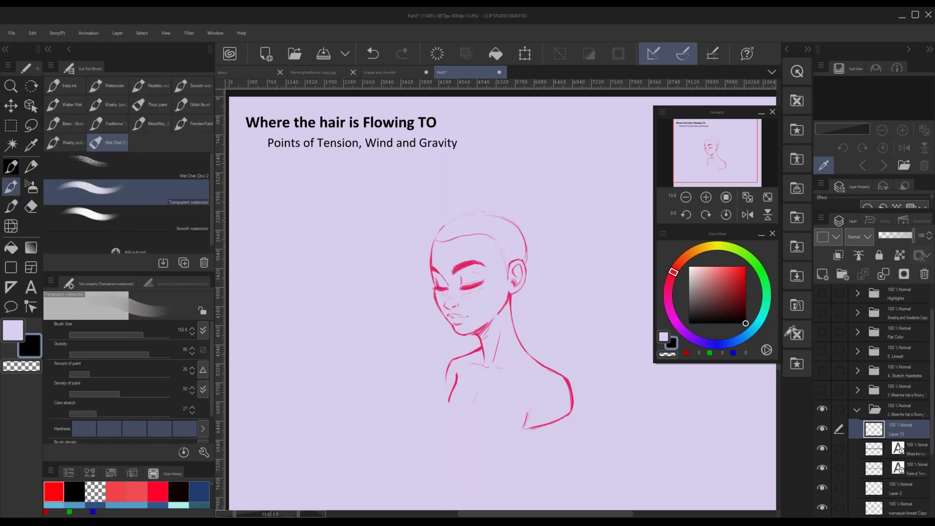
left_click_drag(528, 210, 531, 204, "ctrl+alt")
left_click_drag(270, 155, 339, 152)
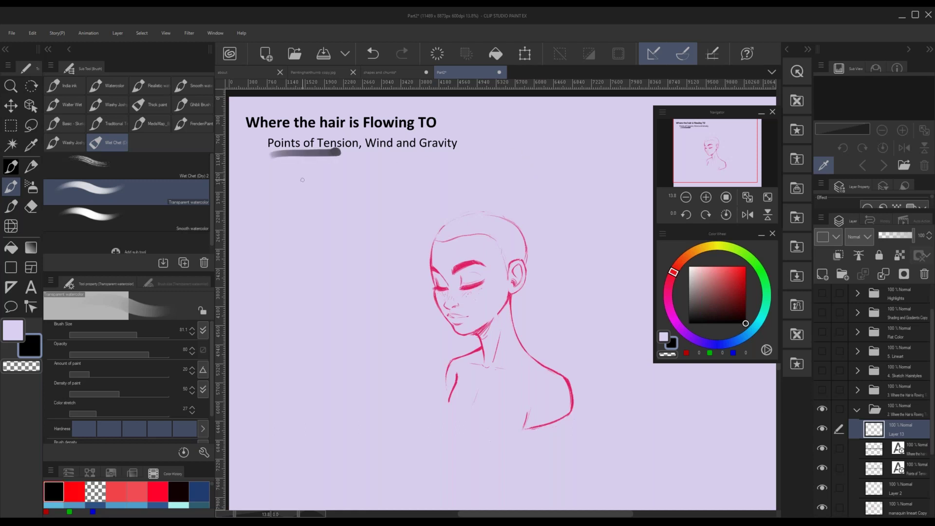
- Sketch a hair tie at the back of the crown with strands pulled towards it from the ear and forehead
mouse_move(524, 184)
left_mouse_down()
mouse_move(507, 215)
mouse_move(523, 229)
left_mouse_up()
key("ctrl+z")
mouse_move(510, 220)
left_mouse_down()
mouse_move(480, 230)
mouse_move(497, 243)
mouse_move(515, 231)
mouse_move(502, 243)
mouse_move(513, 249)
mouse_move(522, 228)
mouse_move(525, 255)
mouse_move(529, 237)
mouse_move(514, 261)
left_mouse_up()
key("ctrl+z")
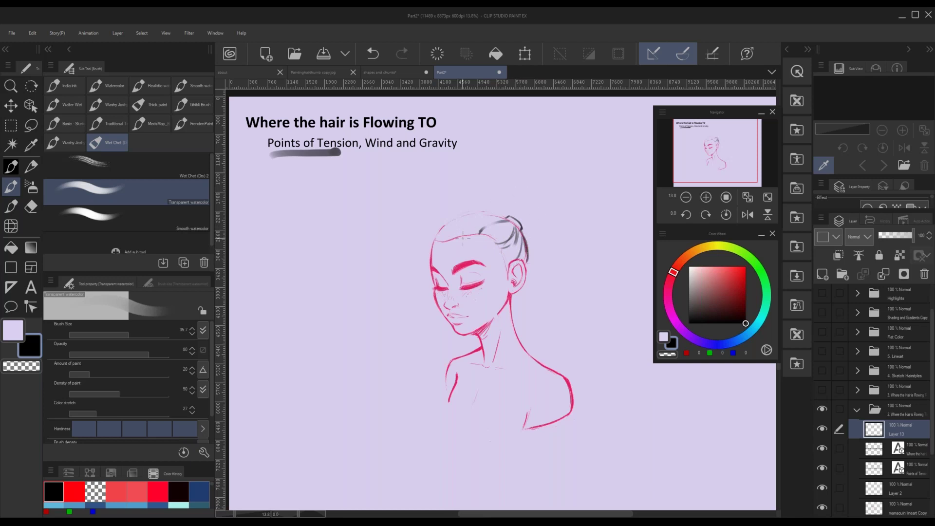
mouse_move(505, 215)
left_mouse_down()
mouse_move(461, 221)
mouse_move(471, 226)
mouse_move(443, 243)
mouse_move(485, 213)
left_mouse_up()
mouse_move(427, 238)
left_mouse_down()
mouse_move(480, 210)
mouse_move(449, 218)
left_mouse_up()
left_click_drag(425, 246, 434, 232)
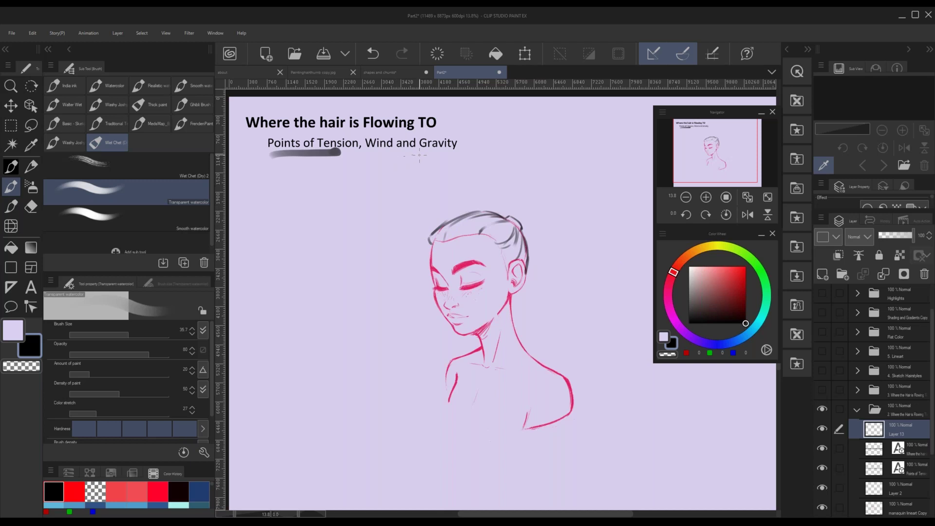
- Underline "Wind" and "Gravity" in the subtitle and darken the hair tie at the crown
left_click_drag(365, 155, 398, 153)
left_click_drag(426, 154, 467, 155)
left_click_drag(513, 216, 524, 233)
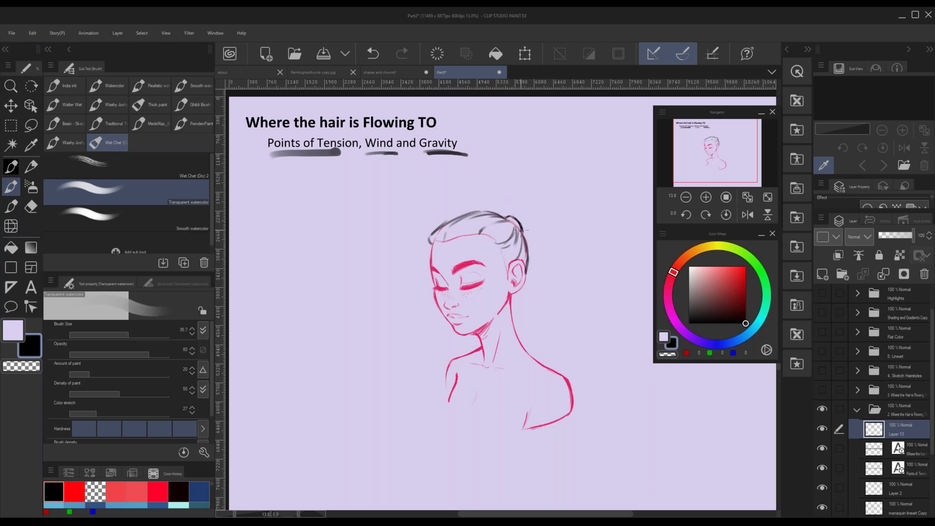
- Draw the ponytail arching up from the hair tie and falling behind the head, with a downward gravity arrow beside it
mouse_move(502, 209)
left_mouse_down()
mouse_move(470, 197)
mouse_move(491, 201)
mouse_move(508, 239)
left_mouse_up()
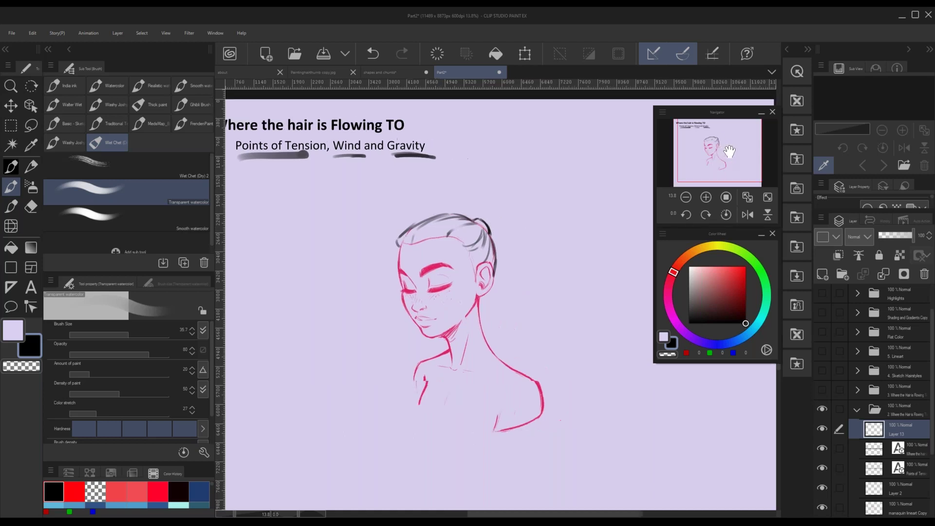
left_click_drag(498, 204, 510, 250)
mouse_move(499, 203)
left_mouse_down()
mouse_move(510, 219)
mouse_move(516, 292)
left_mouse_up()
key("ctrl+z")
left_click_drag(503, 210, 514, 342)
left_click_drag(527, 197, 535, 294)
left_click_drag(526, 274, 540, 304)
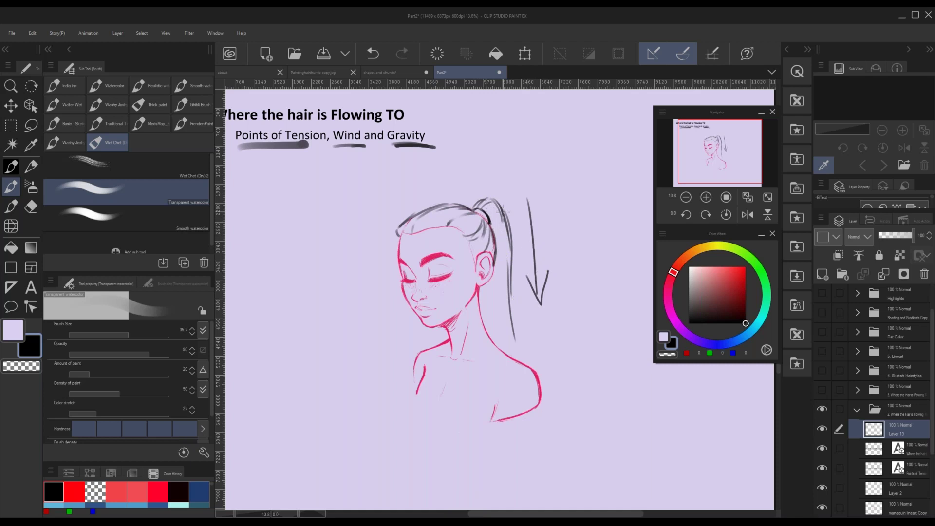
- Reinforce the ponytail's outer edge and draw its inner edge down past the neck, curving the end over the shoulder
mouse_move(493, 202)
left_mouse_down()
mouse_move(506, 220)
mouse_move(515, 338)
left_mouse_up()
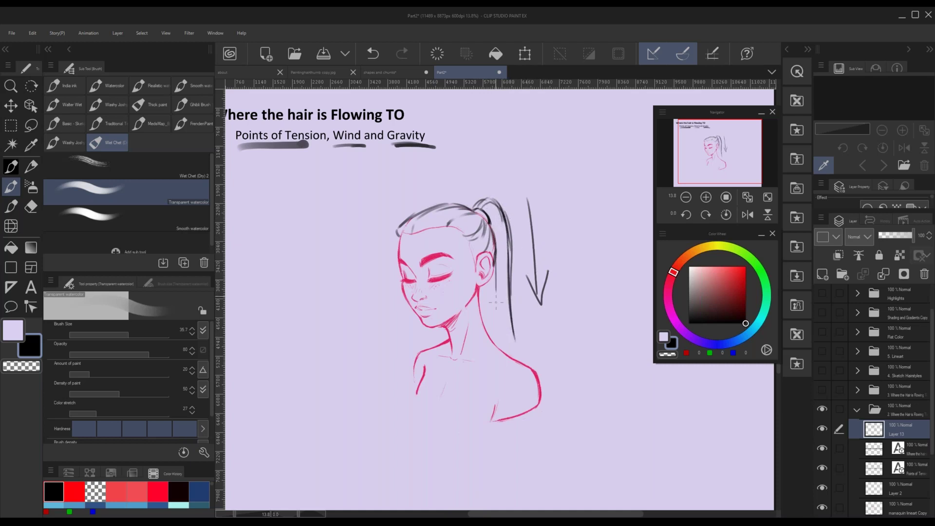
key("ctrl+z")
left_click_drag(491, 283, 498, 357)
key("ctrl+z")
left_click_drag(490, 283, 493, 360)
left_click_drag(491, 345, 500, 371)
mouse_move(493, 357)
left_mouse_down()
mouse_move(517, 367)
mouse_move(494, 366)
mouse_move(515, 358)
mouse_move(501, 368)
mouse_move(530, 363)
left_mouse_up()
key("ctrl+z")
key("ctrl+z")
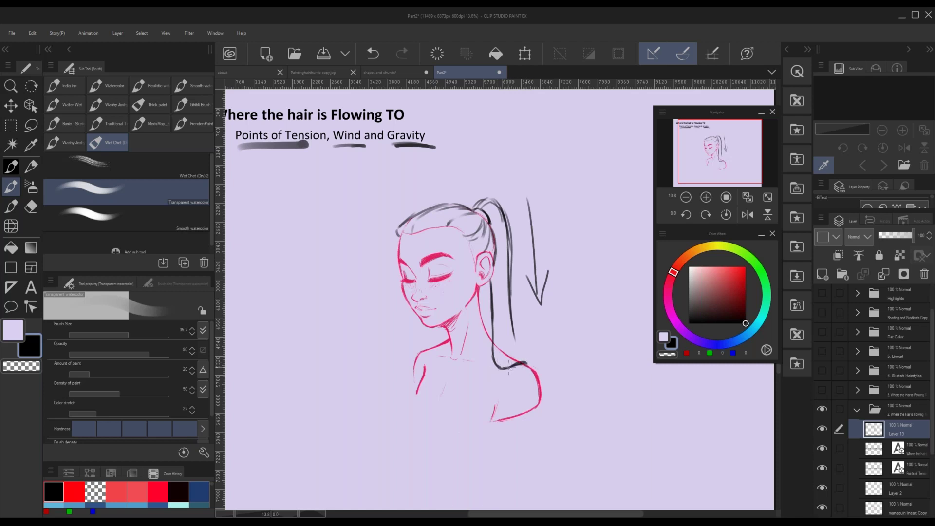
- Clean up the ponytail's end at the shoulder with transparent colour and try extending its outer edge
key("c")
mouse_move(509, 368)
left_mouse_down()
mouse_move(532, 369)
mouse_move(516, 357)
left_mouse_up()
key("c")
left_click_drag(507, 306, 513, 352)
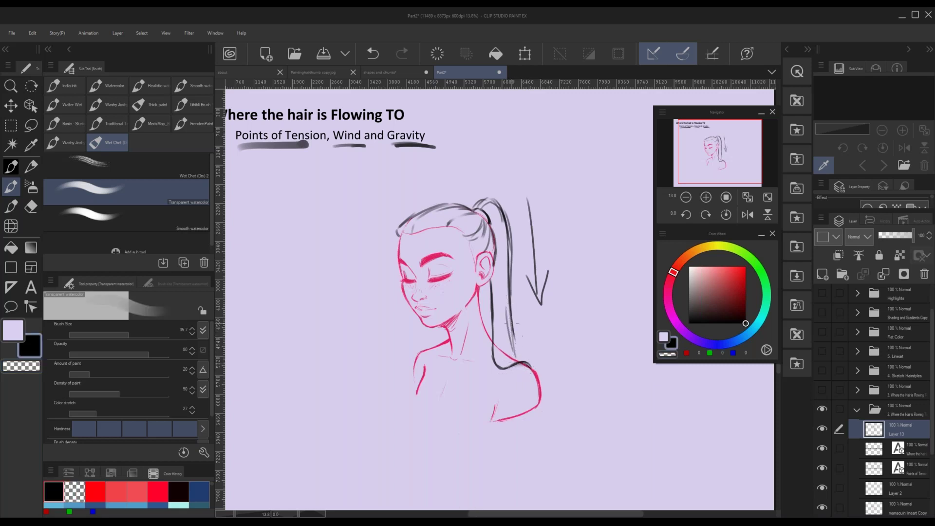
key("ctrl+z")
- Add long strands inside the ponytail and along its inner edge, from the hair tie down to the shoulder
left_click_drag(499, 262, 505, 347)
key("ctrl+z")
left_click_drag(496, 264, 499, 335)
left_click_drag(504, 289, 514, 356)
mouse_move(487, 281)
left_mouse_down()
mouse_move(486, 334)
mouse_move(481, 325)
mouse_move(505, 361)
left_mouse_up()
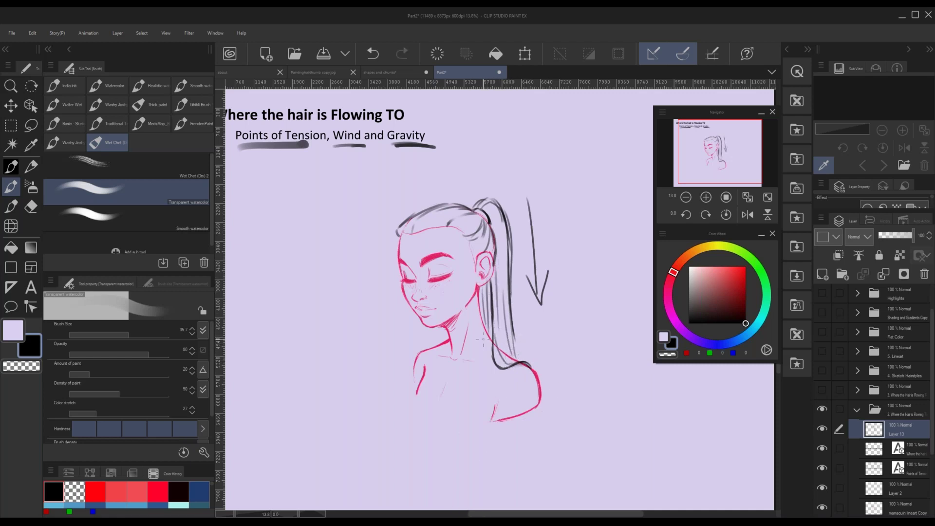
key("ctrl+z")
key("ctrl+z")
key("ctrl+z")
left_click_drag(490, 285, 490, 325)
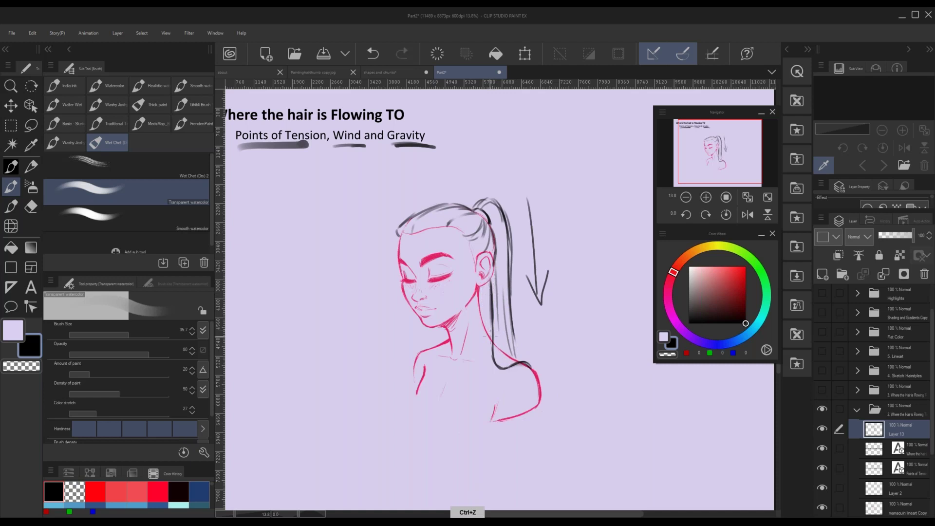
left_click_drag(496, 252, 496, 304)
left_click_drag(490, 219, 497, 260)
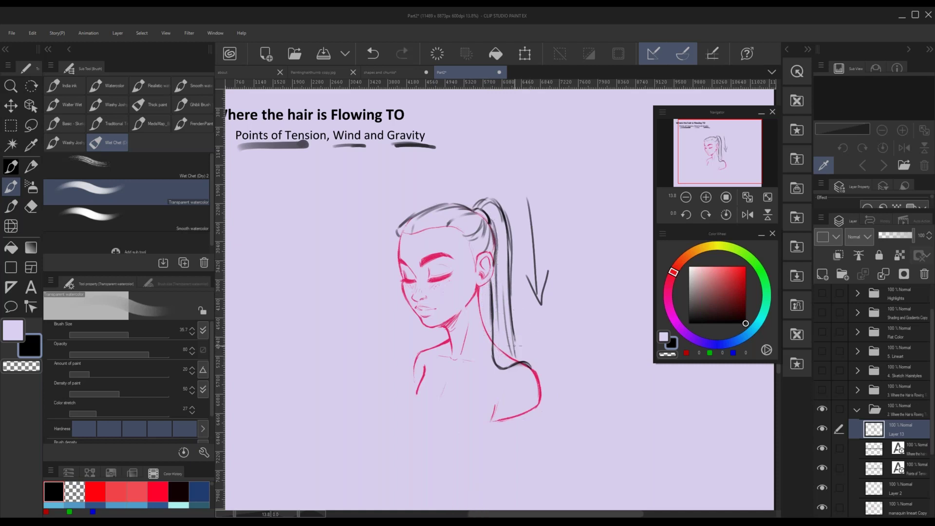
- Sketch short strands around the ear and along the forehead hairline, and enlarge the brush size to 124.1
left_click_drag(497, 355, 534, 372)
key("ctrl+z")
left_click_drag(473, 256, 485, 245)
key("c")
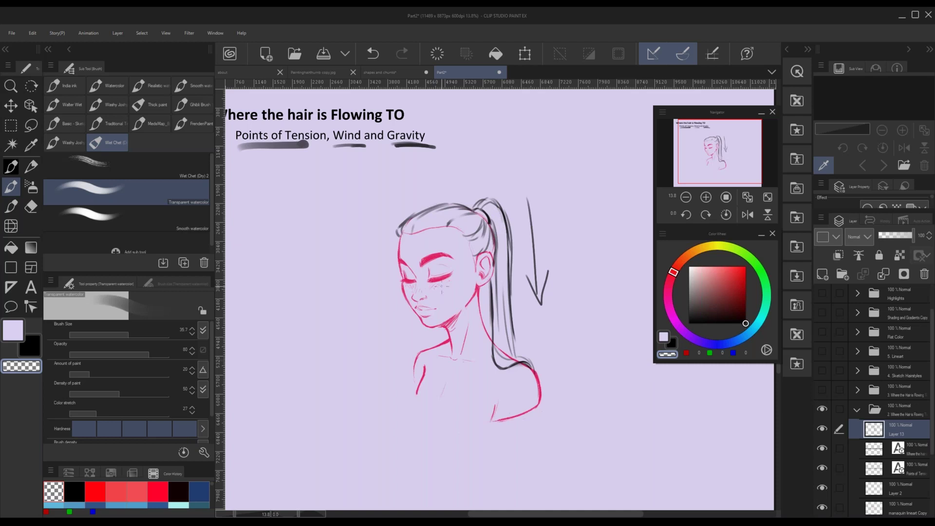
left_click_drag(713, 152, 710, 153)
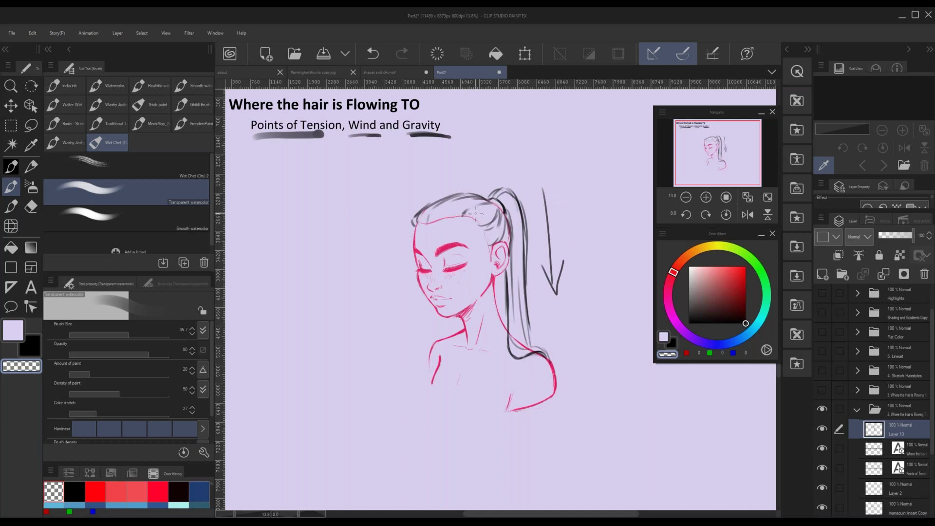
key("c")
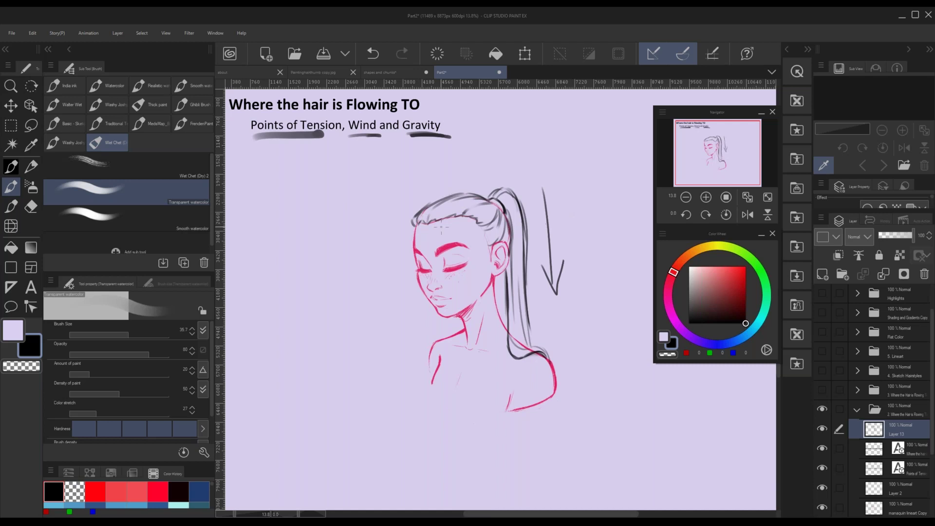
left_click_drag(427, 195, 425, 190)
- Try broad curved strokes arching in front of and above the head, and undo them
left_click_drag(383, 235, 412, 181)
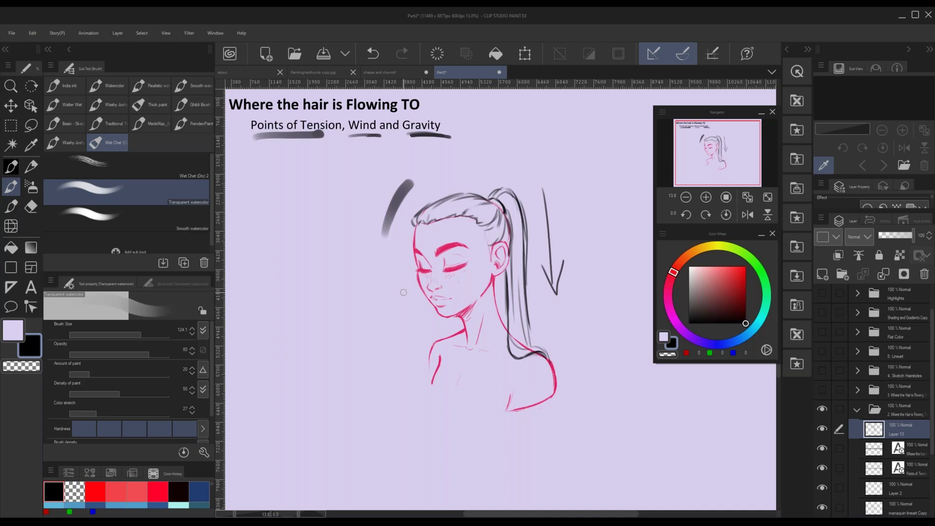
key("ctrl+z")
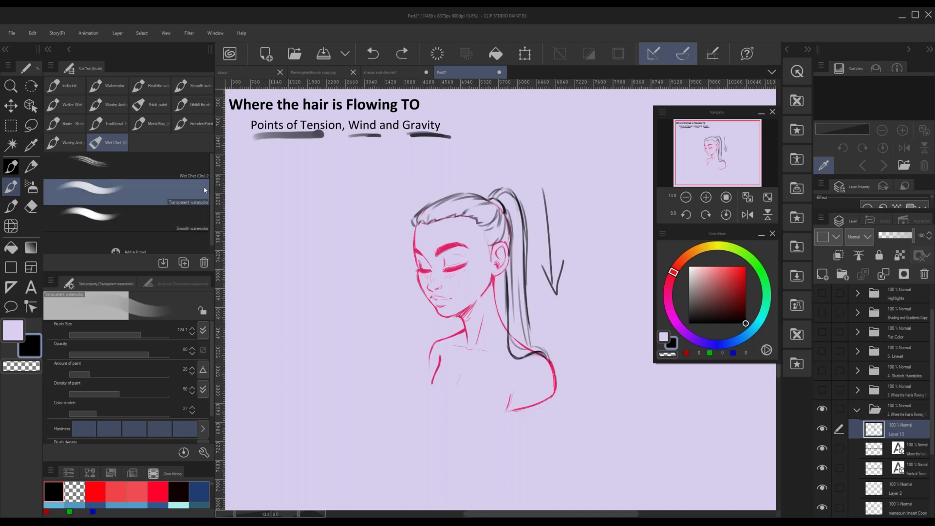
mouse_move(355, 282)
left_mouse_down()
mouse_move(390, 172)
mouse_move(370, 192)
mouse_move(388, 169)
mouse_move(378, 227)
left_mouse_up()
key("ctrl+z")
key("ctrl+z")
key("ctrl+z")
mouse_move(409, 168)
left_mouse_down()
mouse_move(368, 267)
mouse_move(397, 186)
left_mouse_up()
key("ctrl+z")
left_click_drag(378, 258, 417, 173)
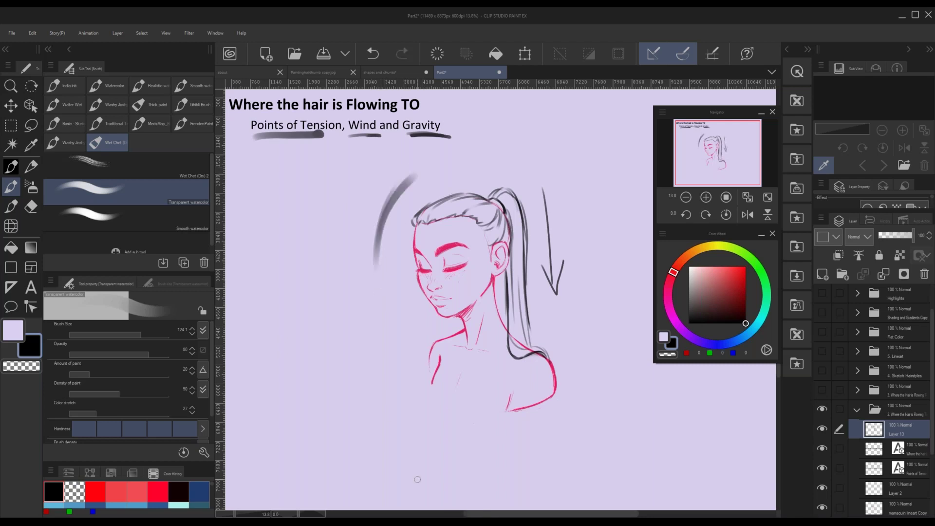
key("ctrl+z")
mouse_move(399, 232)
left_mouse_down()
mouse_move(409, 193)
mouse_move(462, 162)
left_mouse_up()
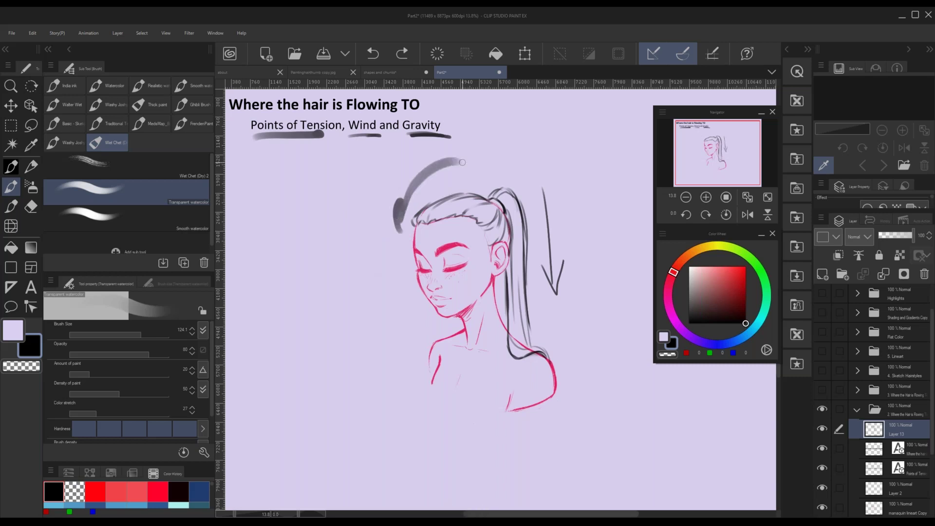
key("ctrl+z")
- Shade the inner side of the ponytail beside the neck with a broad soft stroke
left_click_drag(502, 275, 501, 319)
left_click_drag(512, 193, 527, 237)
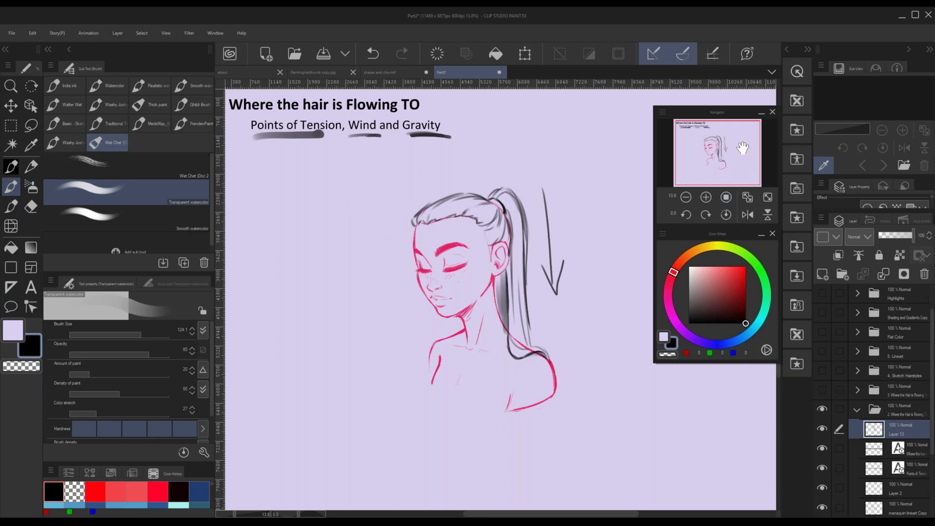
- Paint a thick black C-shaped stroke with short soft marks on both sides above it, in front of the face
left_click_drag(740, 130, 742, 136)
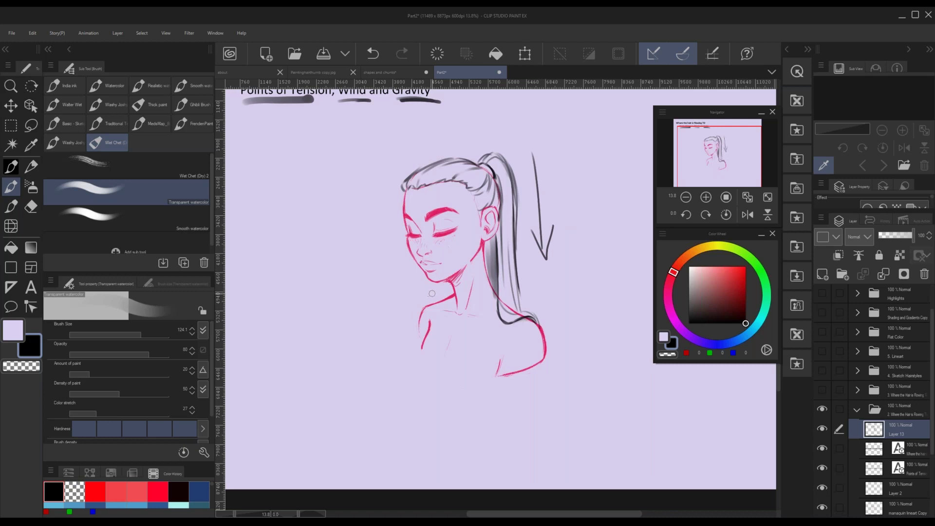
left_click(33, 369)
left_click(33, 351)
mouse_move(320, 225)
left_mouse_down()
mouse_move(328, 233)
mouse_move(387, 223)
mouse_move(361, 278)
mouse_move(372, 267)
left_mouse_up()
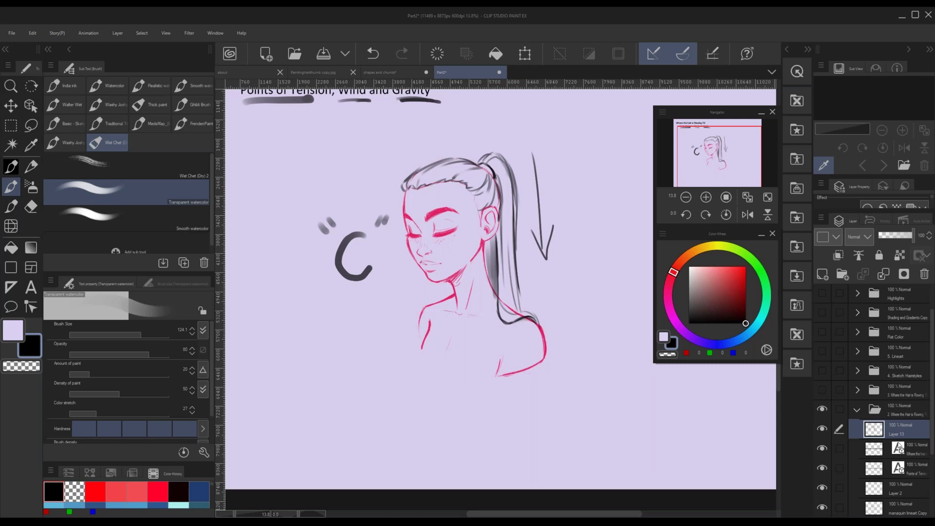
- Collapse the practice sketch folder and briefly show the prepared ponytail example folder above it for comparison
left_click(857, 411)
left_click(821, 390)
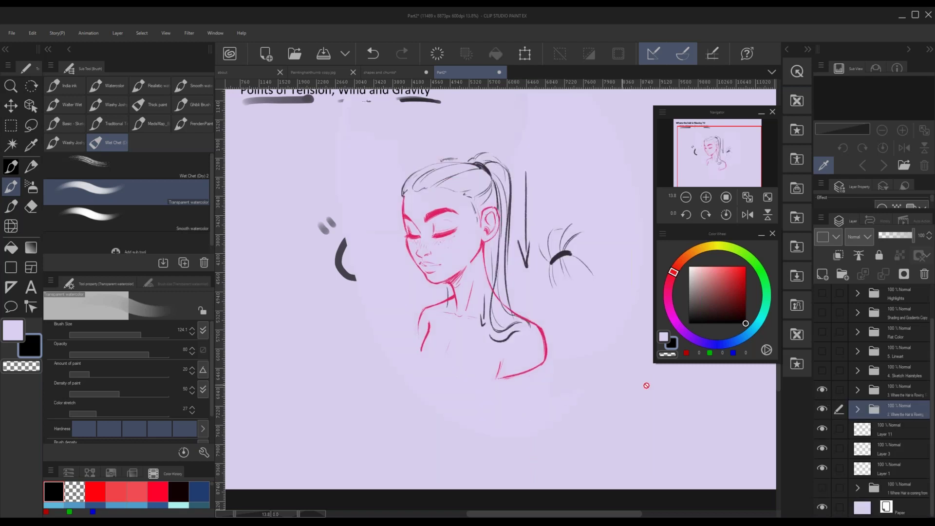
left_click(821, 390)
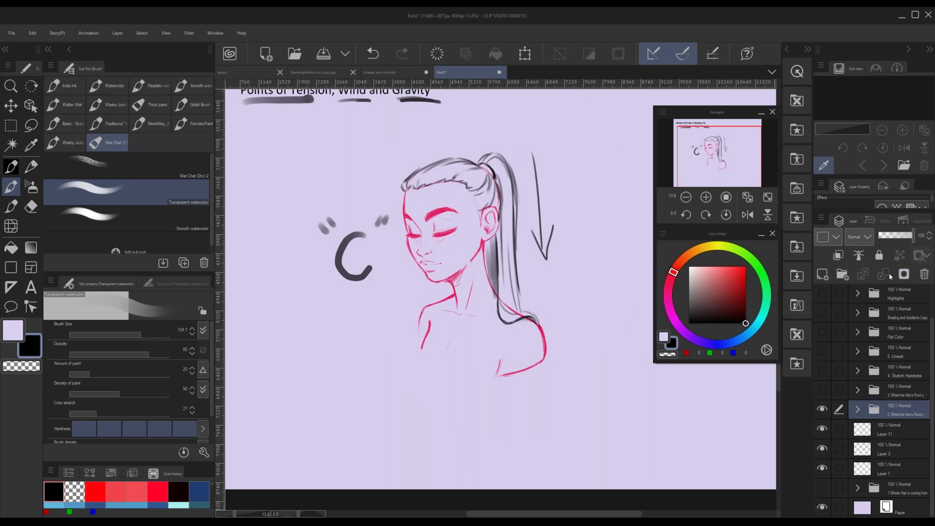
left_click(882, 430)
left_click(821, 430)
left_click(822, 430)
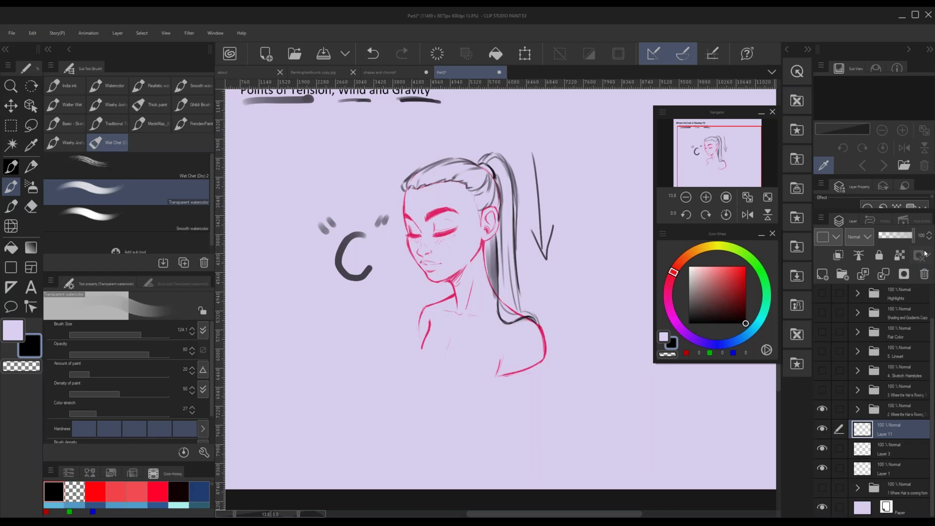
left_click(894, 238)
left_click_drag(894, 238, 917, 236)
left_click(822, 449)
- Lower the rough hair sketch on Layer 13 to 25% opacity and add a new layer above it
left_click(856, 409)
left_click(894, 430)
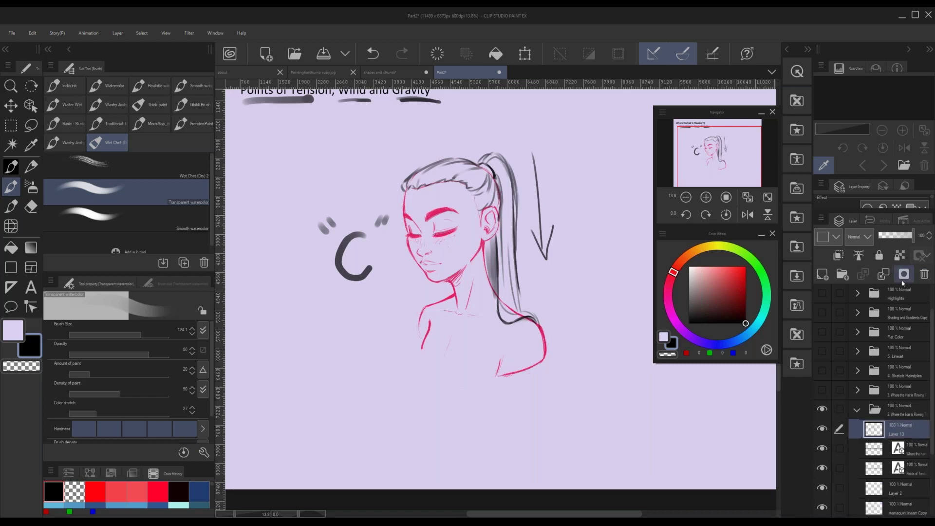
left_click(894, 237)
left_click_drag(890, 238, 885, 237)
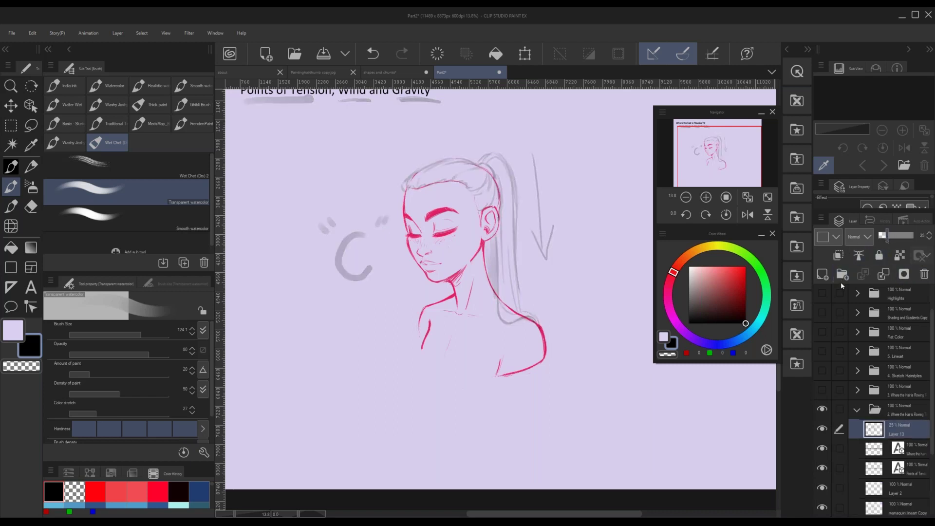
left_click(821, 275)
- Ink the back of the head down to the ear and short strands below the hair tie with the textured ink pen
scroll(726, 155, "up", 2)
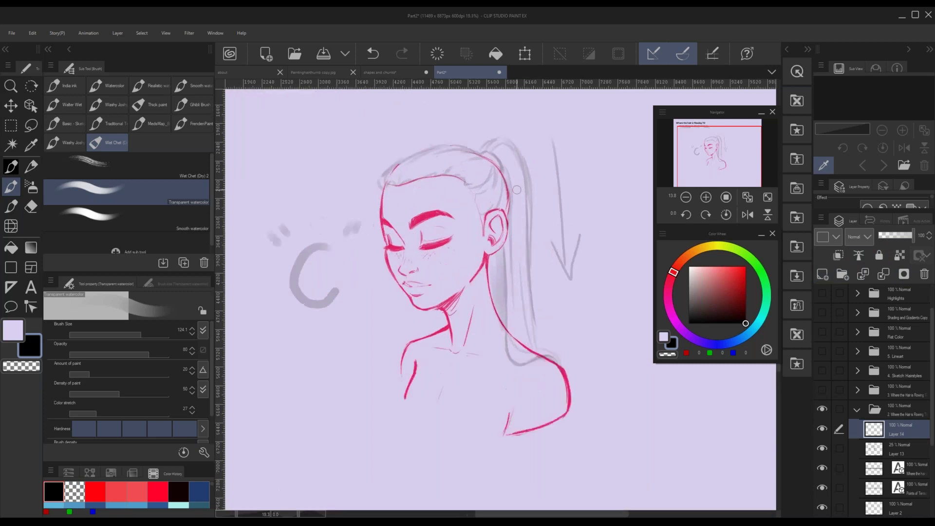
left_click_drag(727, 155, 727, 151)
key("p")
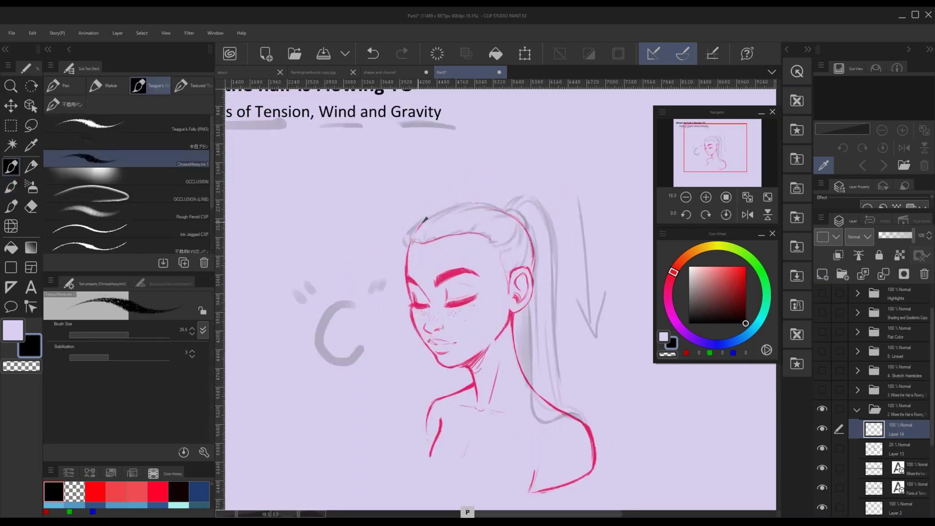
mouse_move(521, 223)
left_mouse_down()
mouse_move(515, 245)
mouse_move(533, 276)
left_mouse_up()
left_click_drag(520, 222, 513, 239)
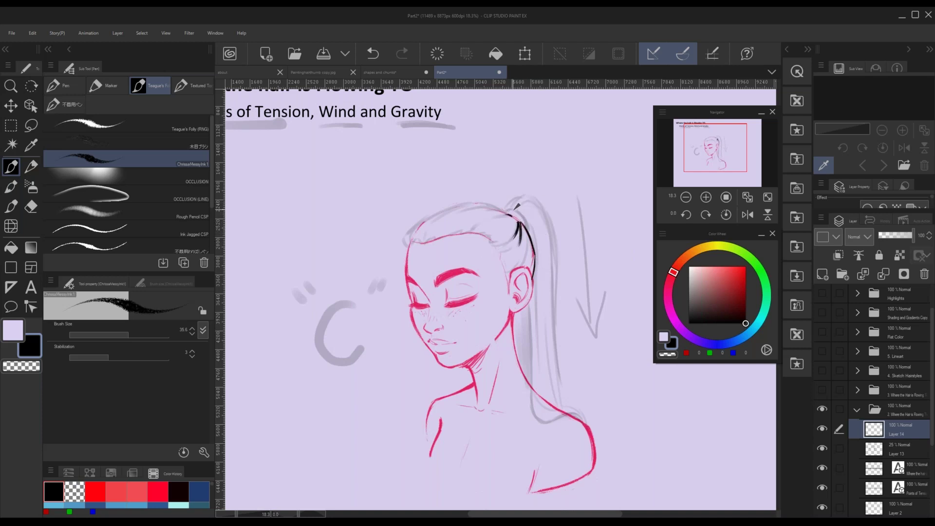
- Ink the crown outline from the forehead to the hair tie, undoing misplaced strokes along the way
key("ctrl+z")
left_click_drag(497, 208, 521, 223)
key("ctrl+z")
left_click_drag(470, 204, 497, 203)
key("ctrl+z")
mouse_move(406, 241)
left_mouse_down()
mouse_move(491, 188)
mouse_move(508, 222)
mouse_move(449, 206)
mouse_move(408, 235)
mouse_move(443, 206)
mouse_move(494, 198)
left_mouse_up()
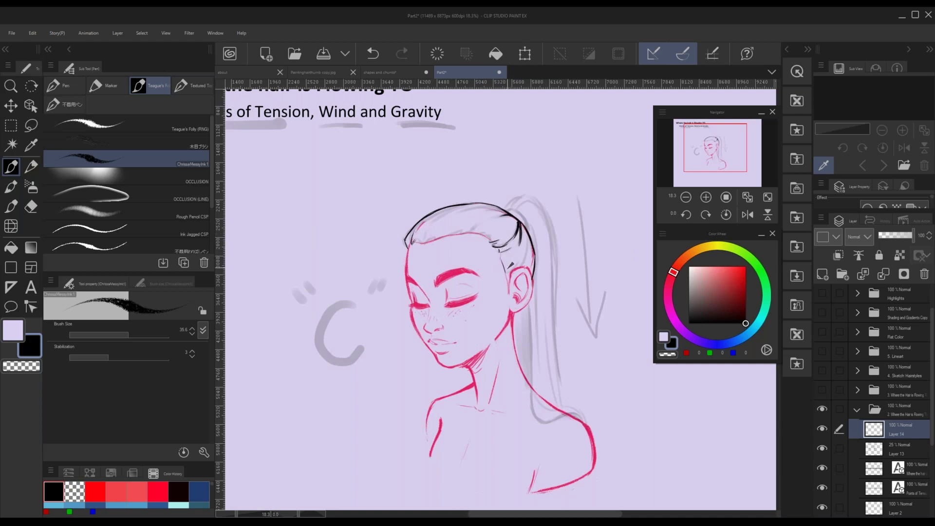
- Ink short strands above the ear and the first curved strokes at the base of the ponytail
left_click_drag(525, 249, 518, 257)
mouse_move(508, 211)
left_mouse_down()
mouse_move(526, 226)
mouse_move(517, 197)
left_mouse_up()
scroll(530, 207, "up", 1)
scroll(529, 207, "up", 6)
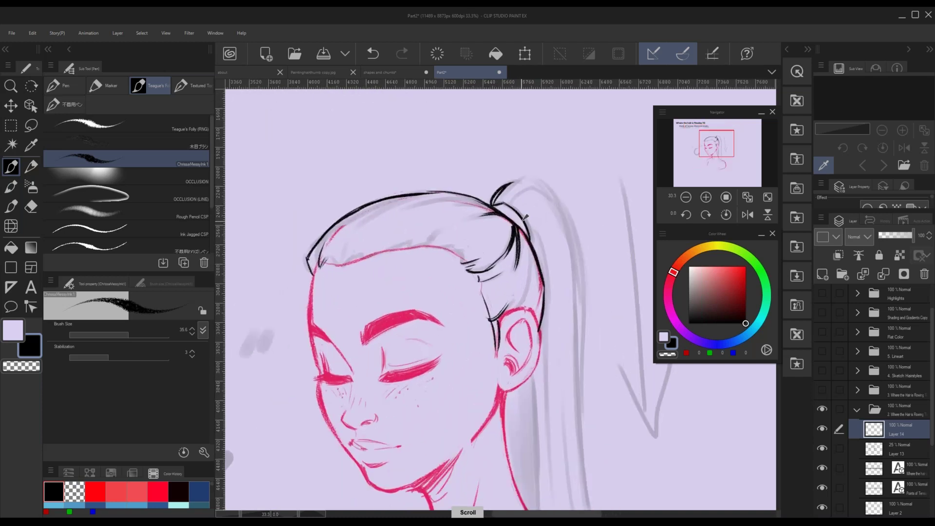
scroll(525, 216, "up", 3)
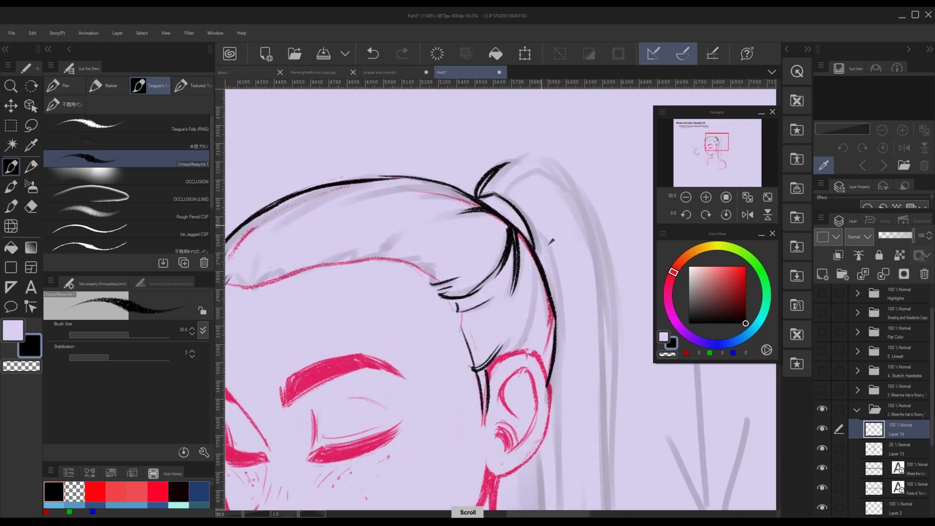
scroll(524, 249, "down", 6)
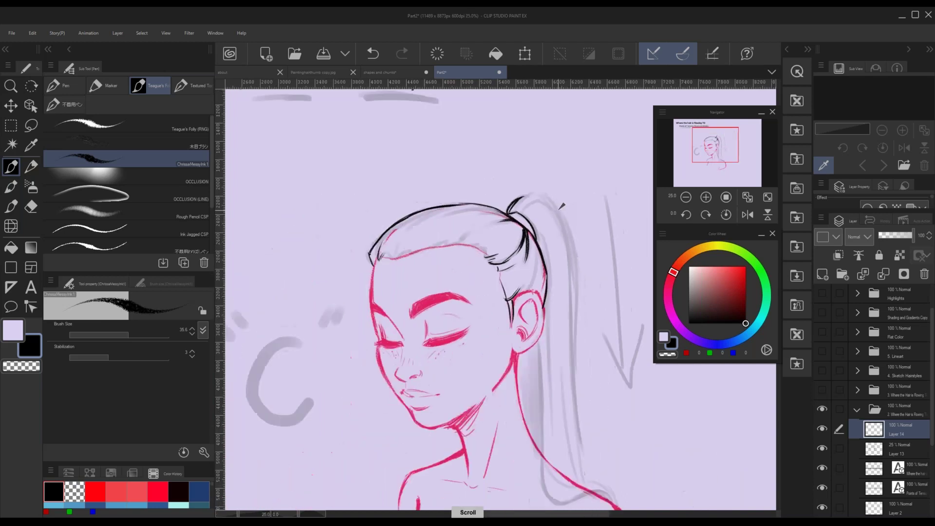
- Ink the ponytail's top arch and its long outer edge down to the shoulder, redoing unsatisfactory strokes
mouse_move(526, 212)
left_mouse_down()
mouse_move(556, 200)
mouse_move(542, 205)
left_mouse_up()
key("ctrl+z")
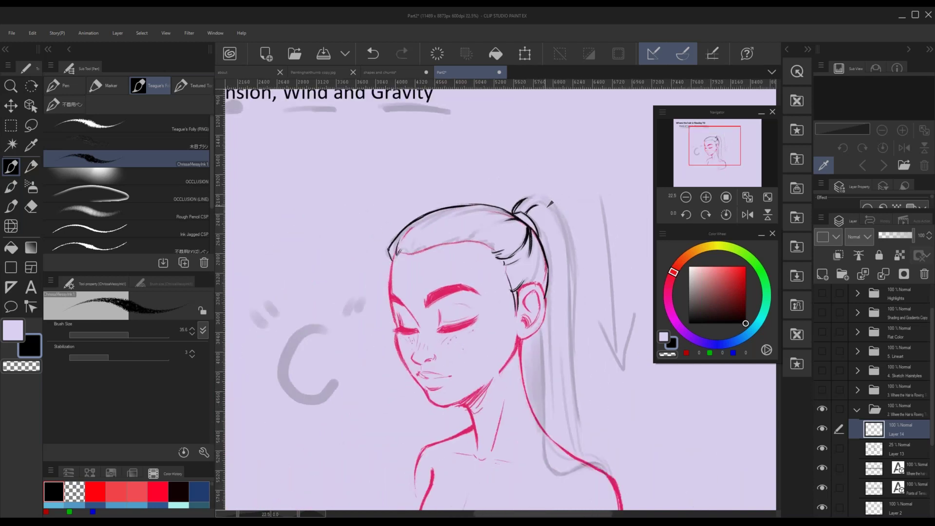
key("ctrl+z")
left_click_drag(724, 149, 729, 155)
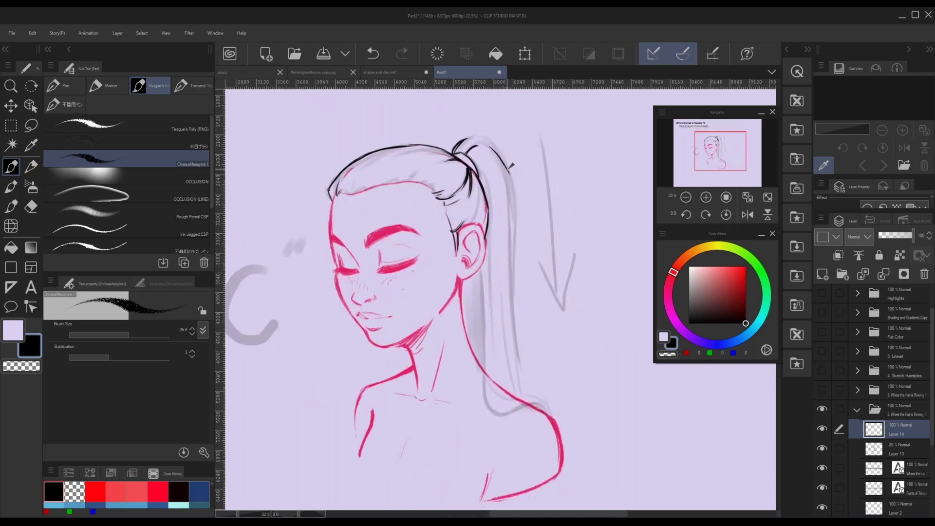
left_click_drag(495, 144, 506, 173)
left_click_drag(509, 160, 523, 374)
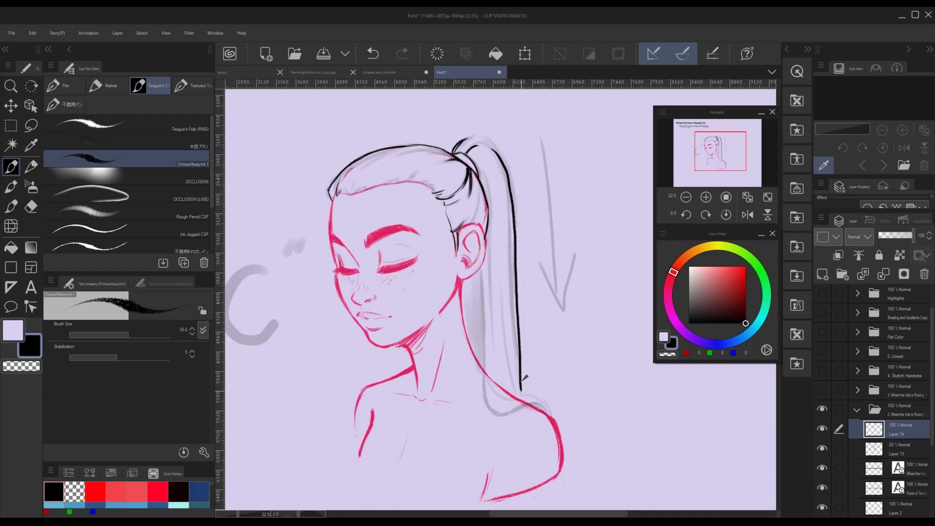
key("ctrl+z")
left_click_drag(504, 160, 520, 385)
- Ink the ponytail's inner edge and its curved end resting on the shoulder, retrying strokes as needed
mouse_move(484, 266)
left_mouse_down()
mouse_move(488, 401)
mouse_move(545, 413)
left_mouse_up()
key("ctrl+z")
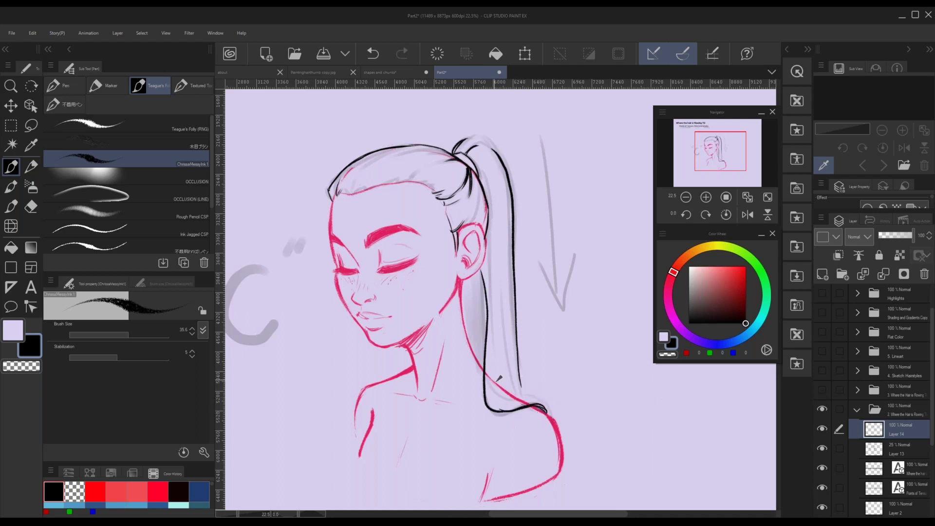
key("ctrl+z")
mouse_move(527, 394)
left_mouse_down()
mouse_move(544, 401)
mouse_move(549, 417)
left_mouse_up()
key("ctrl+z")
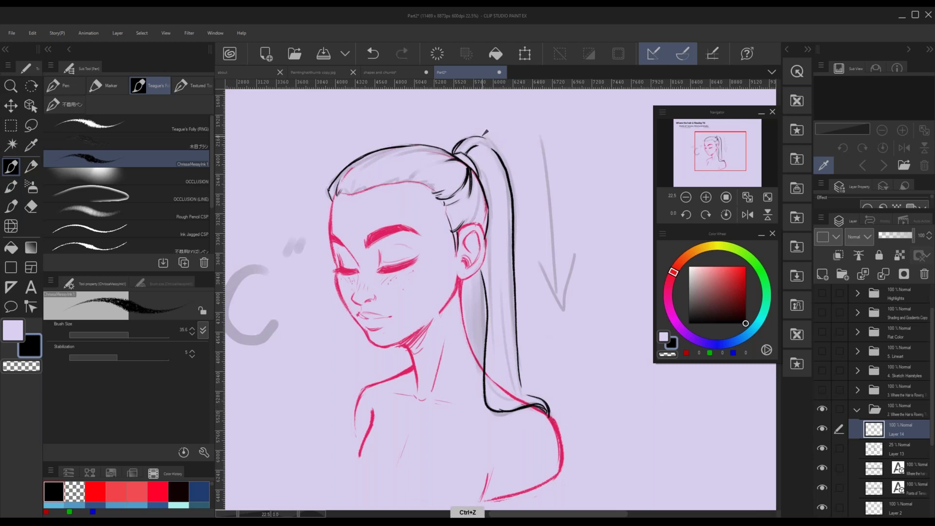
- Reinforce the ponytail's inner edge and add strand lines flowing toward its curved end on the shoulder
mouse_move(479, 137)
left_mouse_down()
mouse_move(499, 155)
mouse_move(479, 145)
mouse_move(501, 158)
mouse_move(471, 154)
mouse_move(492, 155)
left_mouse_up()
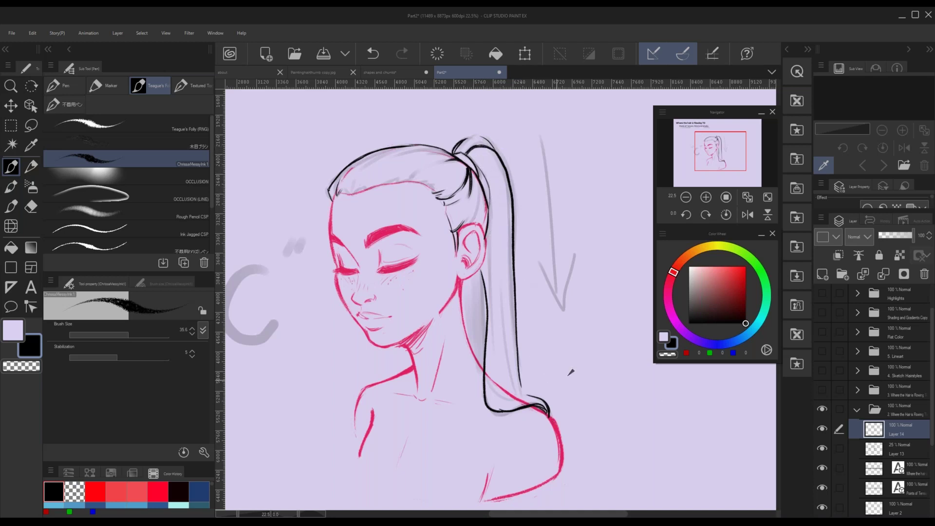
left_click_drag(485, 258, 486, 341)
mouse_move(485, 292)
left_mouse_down()
mouse_move(485, 326)
mouse_move(502, 339)
mouse_move(525, 389)
left_mouse_up()
key("ctrl+z")
left_click_drag(502, 332, 525, 396)
key("ctrl+z")
mouse_move(505, 345)
left_mouse_down()
mouse_move(514, 381)
mouse_move(542, 397)
left_mouse_up()
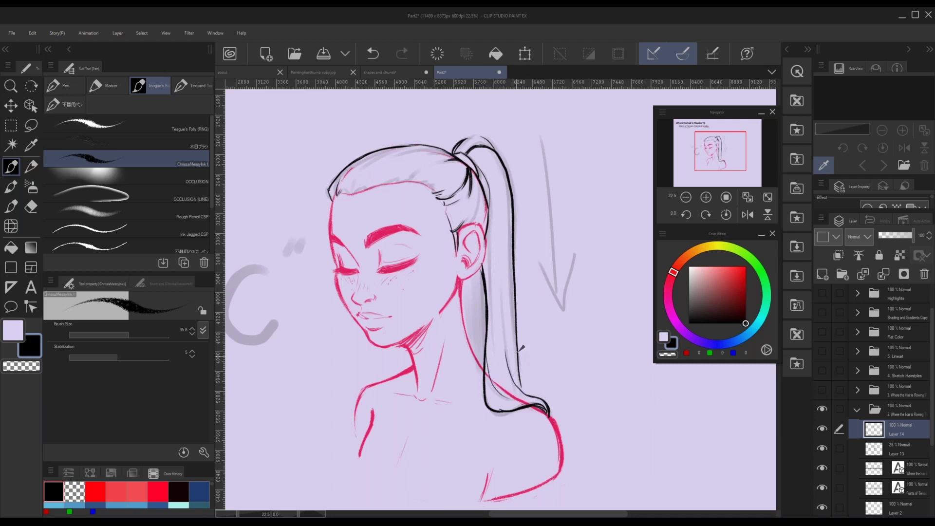
left_click_drag(513, 395, 548, 410)
- Ink strands sweeping back from the forehead hairline toward the hair tie, undoing the last stroke near the tie
left_click_drag(476, 152, 482, 167)
mouse_move(408, 181)
left_mouse_down()
mouse_move(480, 147)
mouse_move(419, 175)
mouse_move(440, 179)
mouse_move(451, 173)
mouse_move(398, 179)
left_mouse_up()
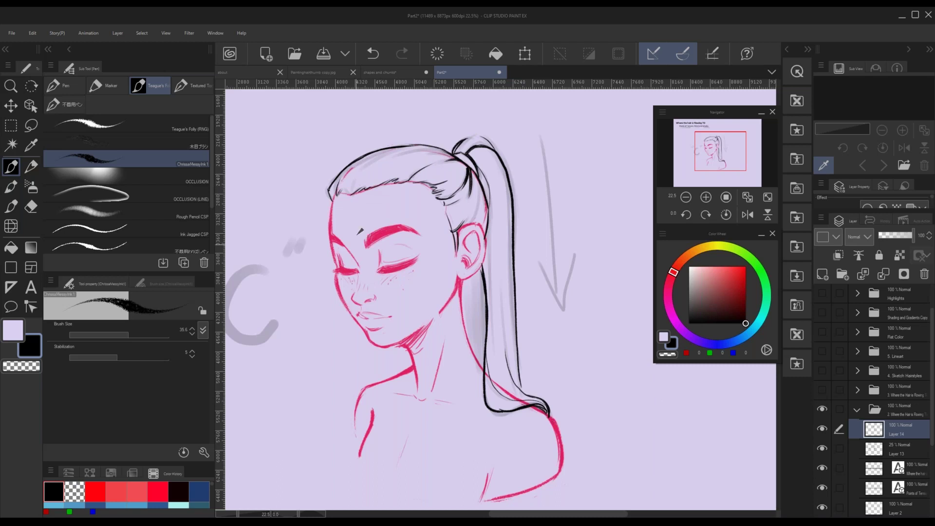
mouse_move(344, 193)
left_mouse_down()
mouse_move(434, 135)
mouse_move(351, 180)
mouse_move(375, 161)
left_mouse_up()
mouse_move(455, 154)
left_mouse_down()
mouse_move(409, 148)
mouse_move(420, 147)
left_mouse_up()
key("ctrl+z")
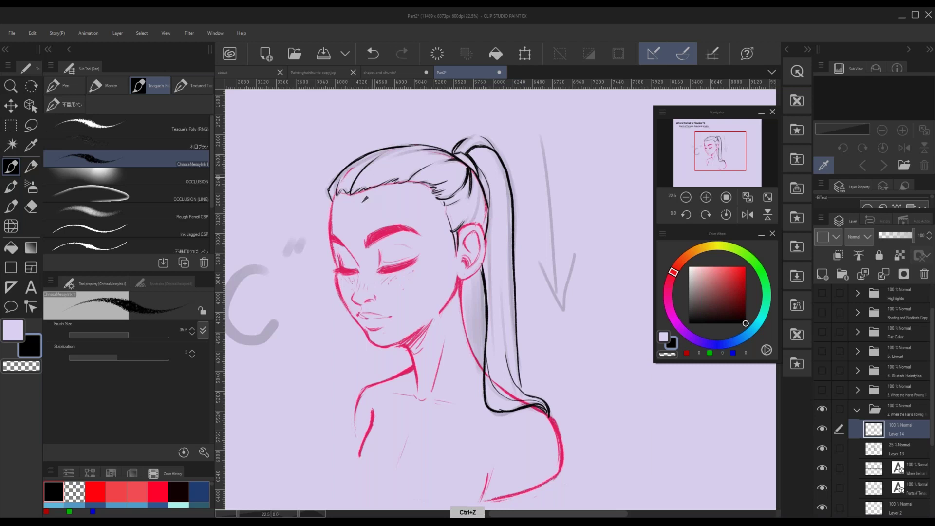
- Add thin strand lines to the shaded inner part of the ponytail beside the neck
mouse_move(492, 217)
left_mouse_down()
mouse_move(490, 323)
mouse_move(471, 282)
left_mouse_up()
left_click_drag(476, 350, 479, 276)
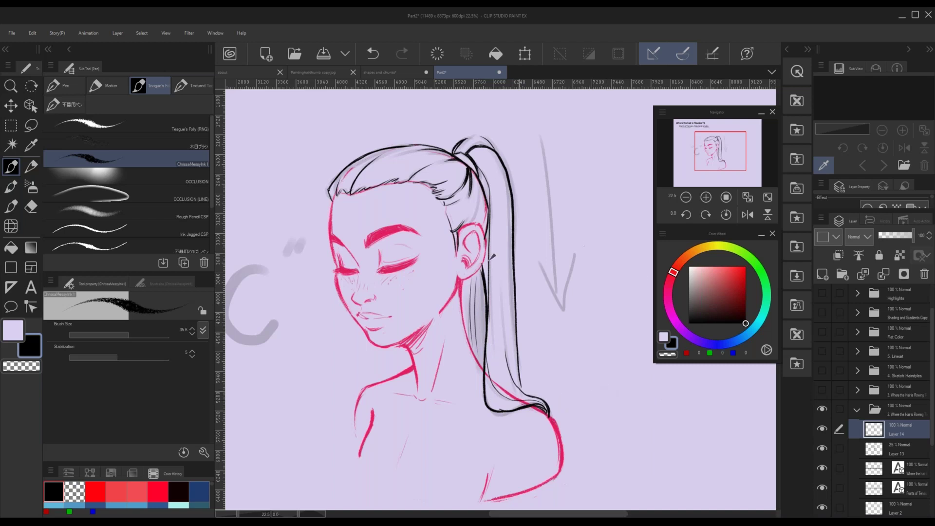
scroll(491, 257, "down", 3)
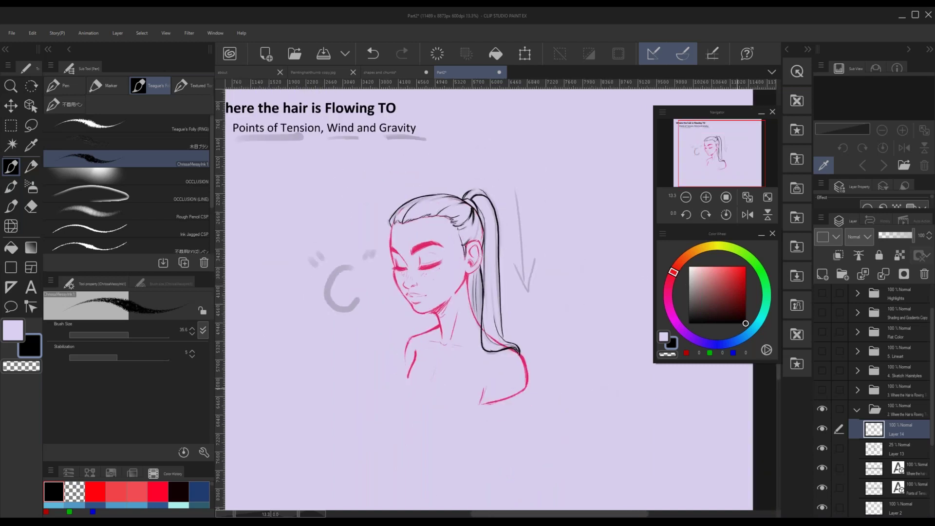
- Hide the practice drawing folder and show the prepared ponytail example folder above it
left_click(822, 409)
left_click(823, 390)
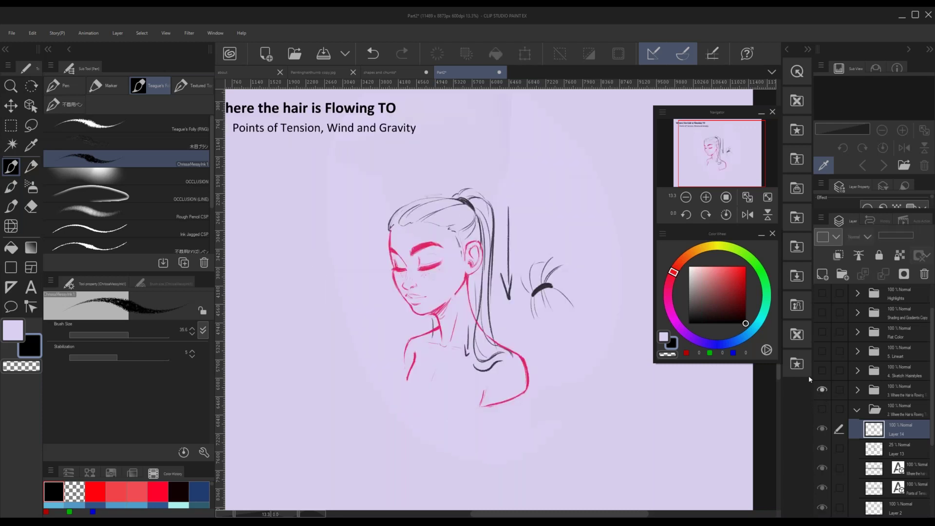
scroll(493, 238, "up", 1)
left_click_drag(711, 149, 712, 148)
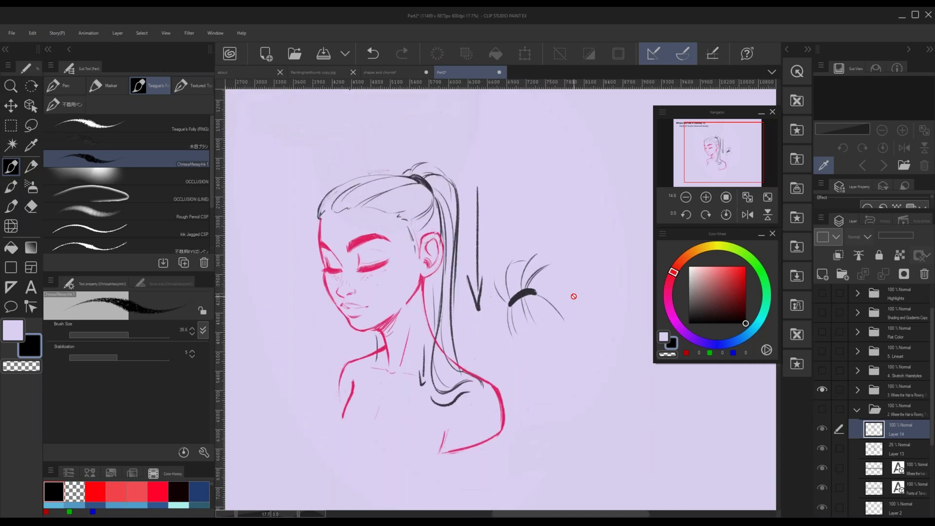
scroll(573, 296, "up", 3)
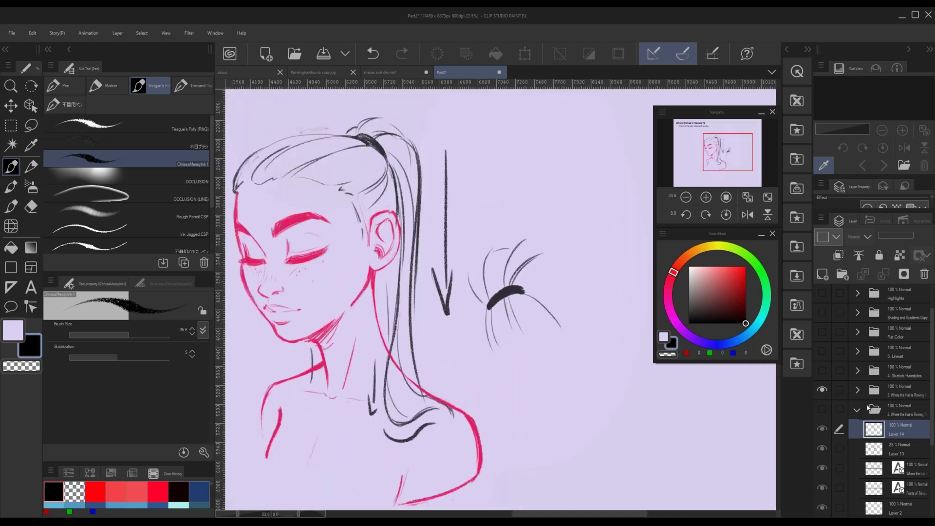
- Add a new layer inside the example folder and draw two arrows pointing at the small hair tie sketch
left_click(892, 388)
left_click(857, 390)
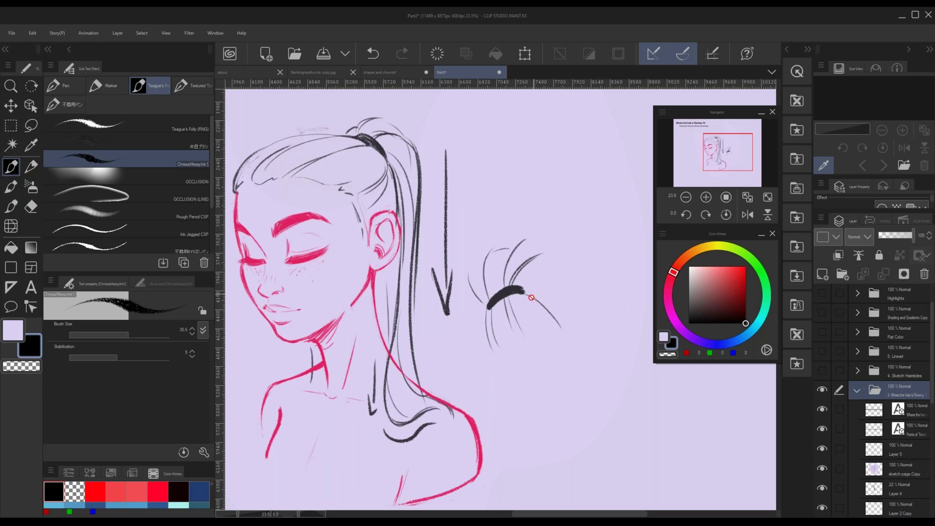
left_click(822, 274)
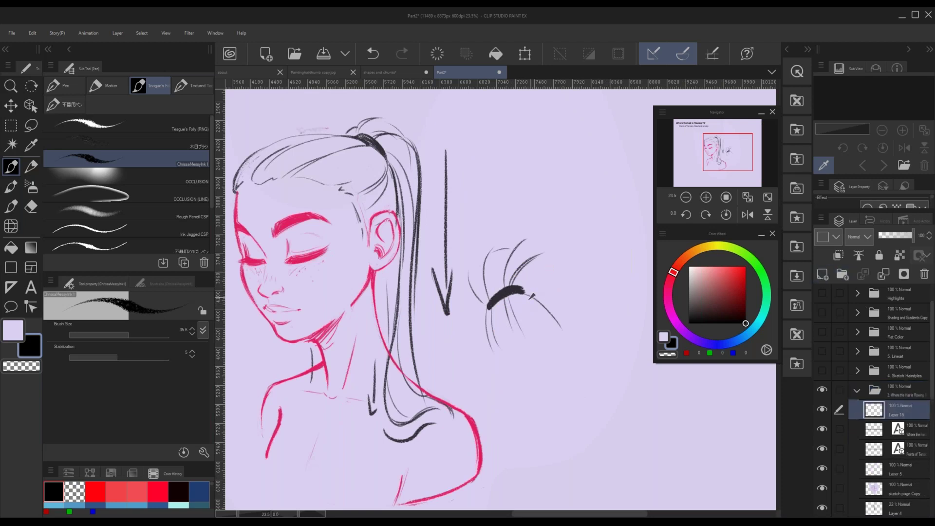
left_click_drag(569, 240, 524, 282)
mouse_move(534, 269)
left_mouse_down()
mouse_move(524, 282)
mouse_move(543, 272)
left_mouse_up()
left_click_drag(550, 343, 519, 299)
left_click_drag(519, 299, 533, 304)
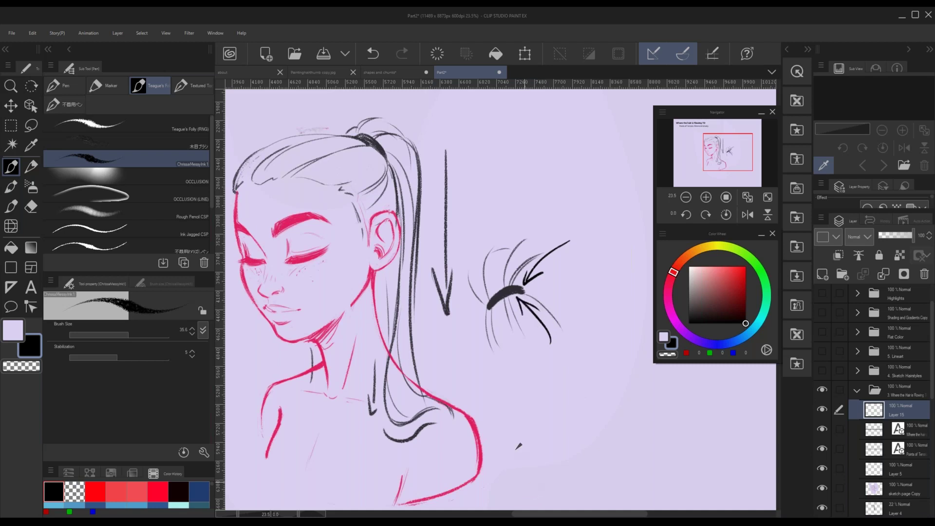
- Collapse and hide the ponytail example folder, and show the "4. Sketch Hairstyles" folder
scroll(520, 417, "down", 3)
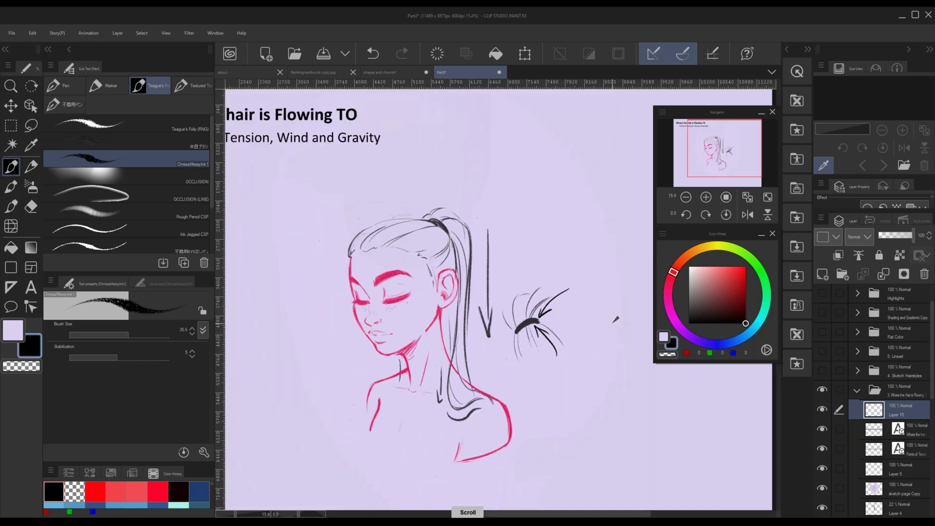
scroll(614, 312, "up", 2)
scroll(548, 302, "down", 1)
left_click_drag(725, 142, 719, 152)
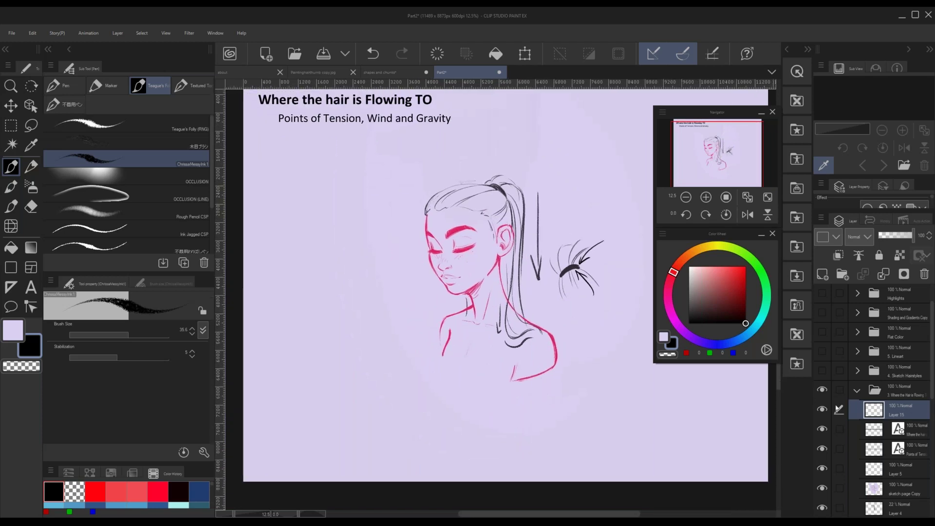
left_click(857, 391)
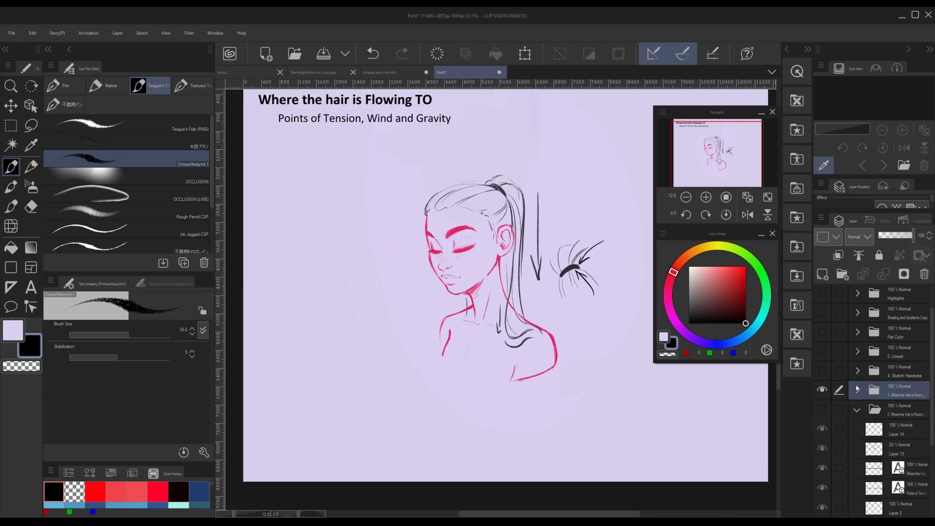
left_click(822, 389)
left_click(821, 371)
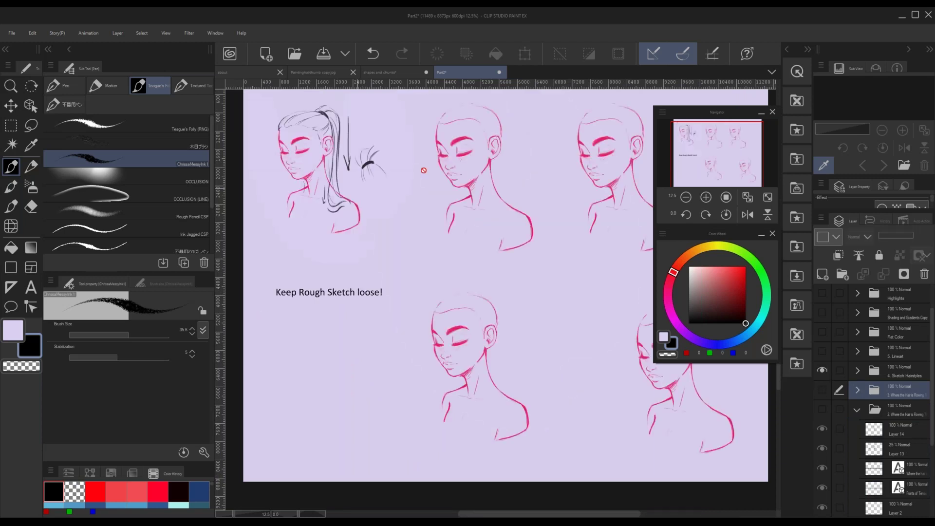
- Expand the "4. Sketch Hairstyles" folder, add a new layer above Layer 4 Copy, and choose a dark grey drawing colour
left_click_drag(725, 169, 733, 164)
left_click(857, 371)
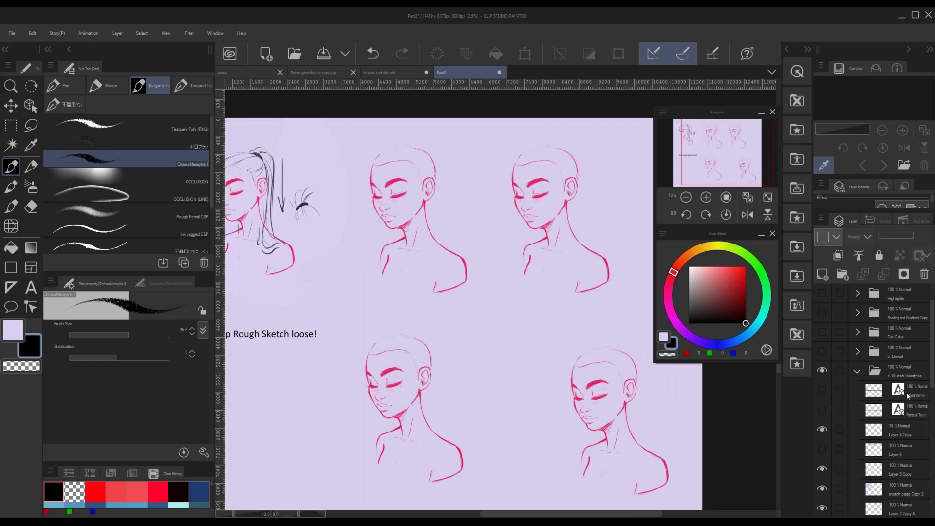
left_click(914, 434)
left_click(823, 275)
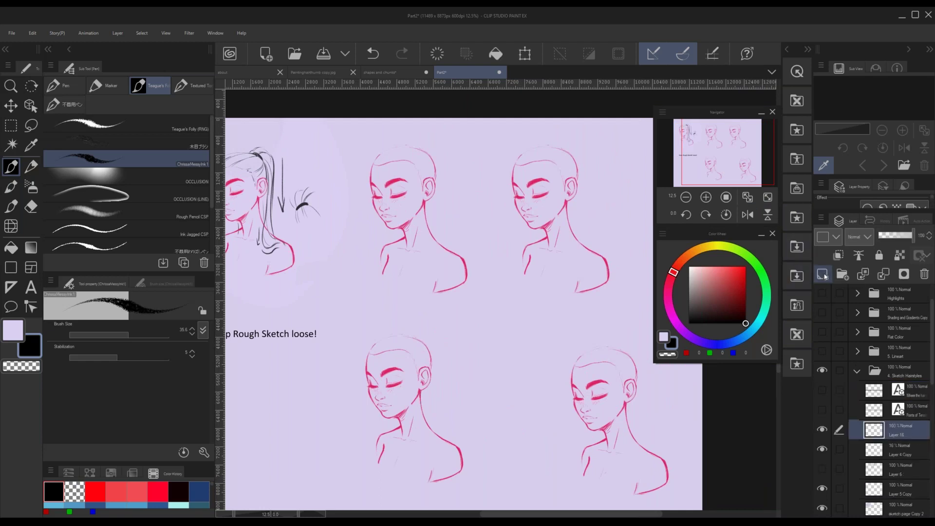
left_click_drag(731, 308, 683, 317)
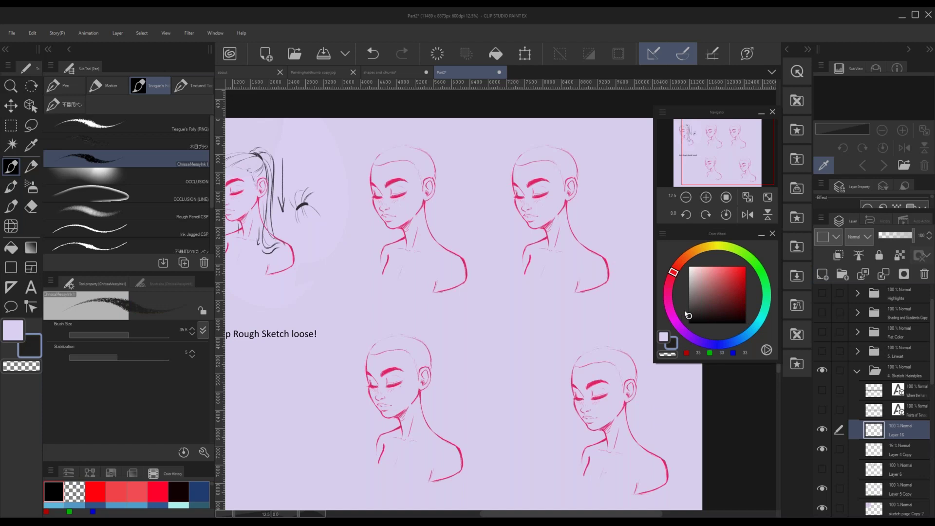
- Switch to the Transparent watercolor brush and reduce its size to 51.4, trying it out on the upper middle bust
key("b")
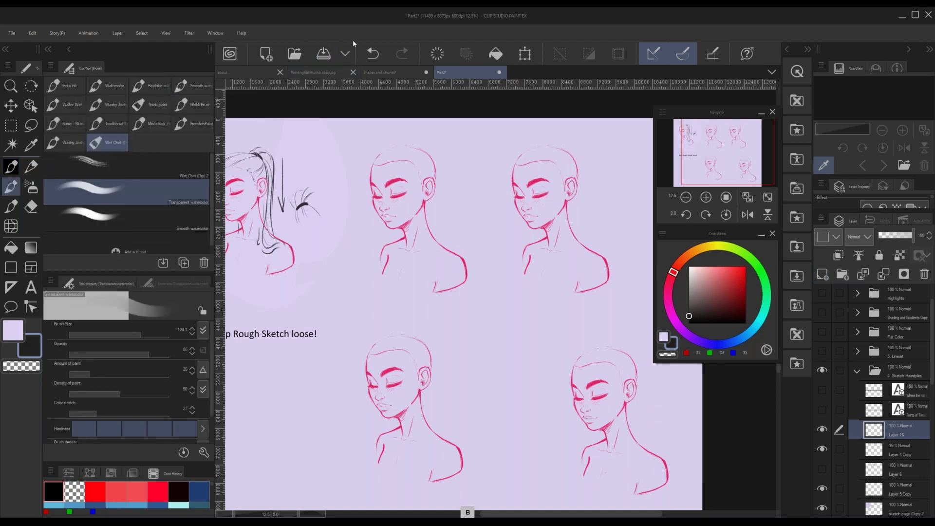
left_click_drag(725, 152, 722, 147)
scroll(436, 163, "up", 2)
left_click_drag(469, 191, 467, 191)
left_click_drag(409, 178, 396, 202)
key("ctrl+z")
mouse_move(454, 185)
left_mouse_down()
mouse_move(446, 153)
mouse_move(458, 170)
left_mouse_up()
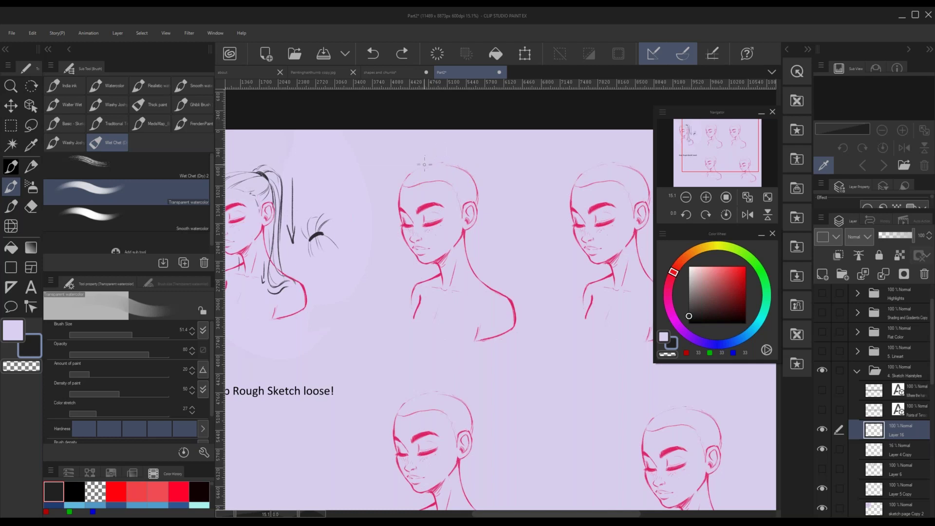
- Sketch the hair outline on the upper middle bust from the hairline over the crown and down behind the ear
left_click_drag(422, 181, 457, 164)
key("ctrl+z")
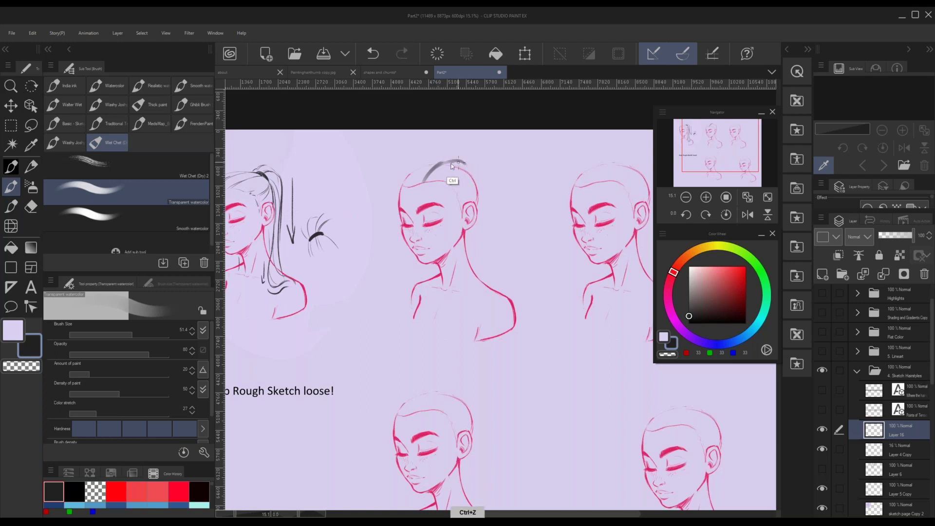
mouse_move(451, 163)
left_mouse_down()
mouse_move(486, 181)
mouse_move(482, 209)
mouse_move(483, 191)
mouse_move(486, 215)
left_mouse_up()
key("ctrl+z")
key("ctrl+z")
key("ctrl+z")
key("ctrl+z")
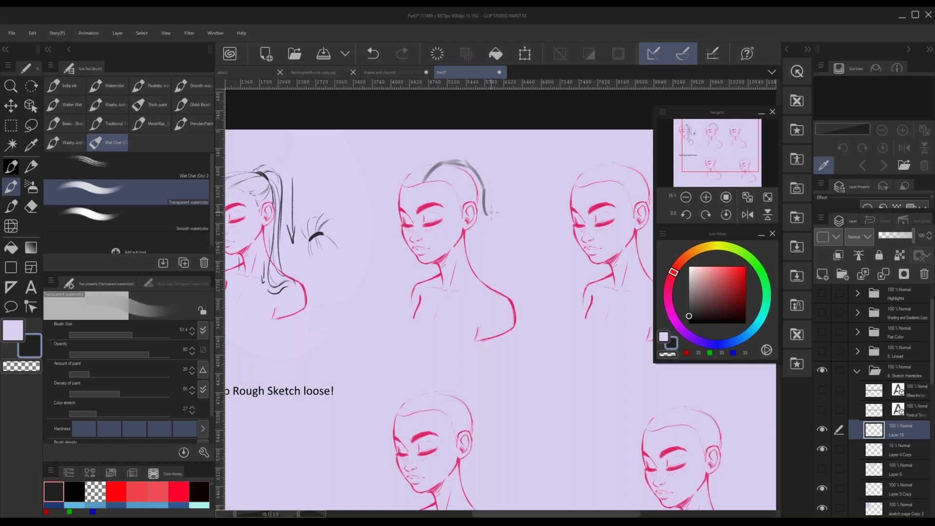
key("ctrl+z")
- Extend the outline behind the ear into loose wavy ends at about jaw level
left_click_drag(481, 180, 498, 234)
key("ctrl+z")
left_click_drag(492, 214, 489, 235)
key("ctrl+z")
left_click_drag(466, 174, 476, 202)
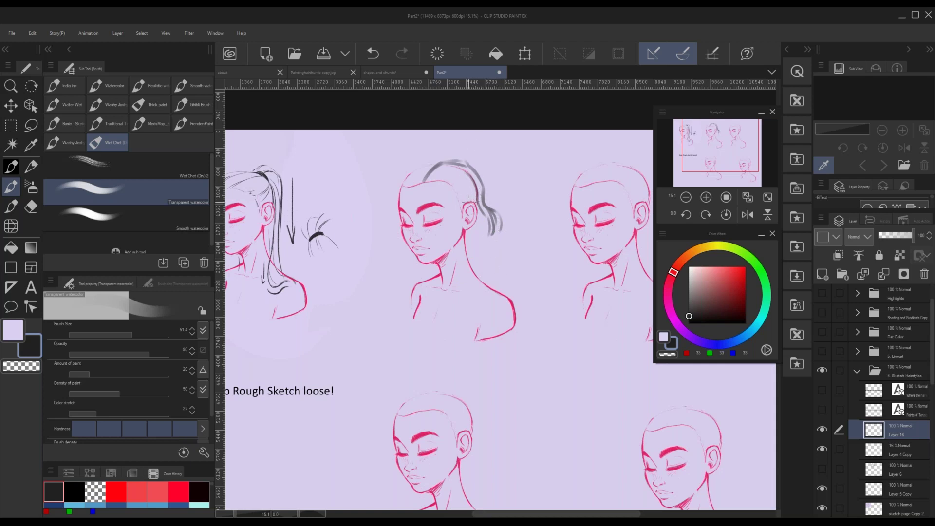
- Sketch short wavy strands running from the ear down beside the jaw and neck
key("ctrl+z")
left_click_drag(467, 207, 462, 246)
key("ctrl+z")
mouse_move(469, 207)
left_mouse_down()
mouse_move(479, 245)
mouse_move(457, 245)
left_mouse_up()
key("ctrl+z")
key("ctrl+z")
key("ctrl+z")
key("p")
key("ctrl+z")
key("b")
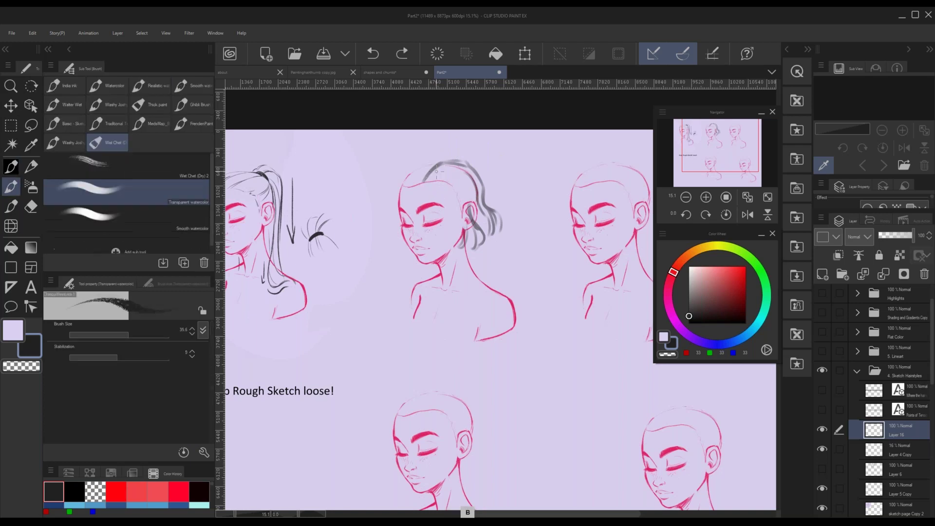
- Thin the crown stroke near the hairline by erasing with the transparent colour, and restore the dark grey
key("c")
left_click_drag(425, 183, 441, 168)
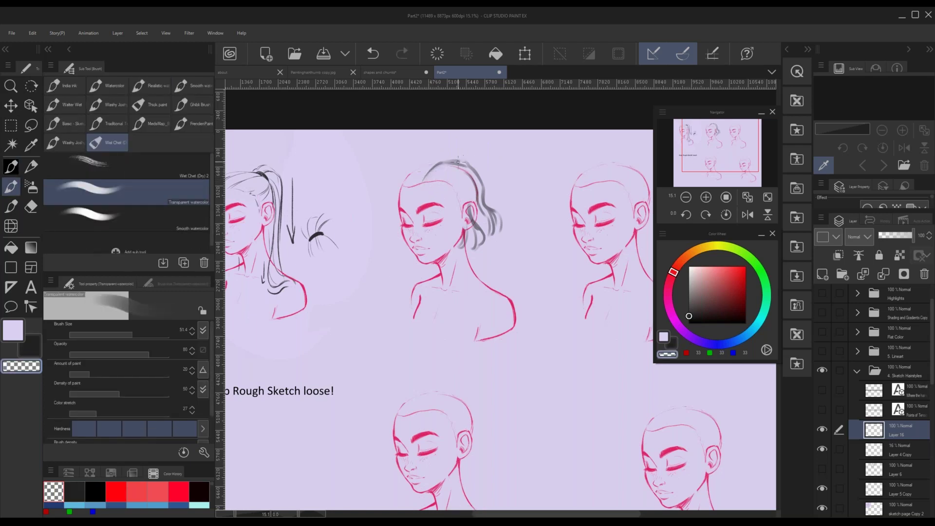
key("c")
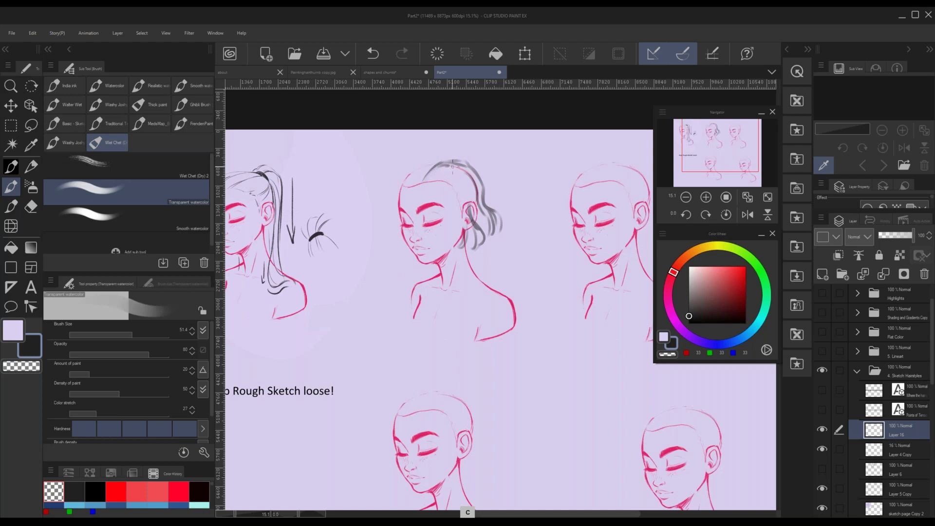
left_click_drag(445, 168, 470, 175)
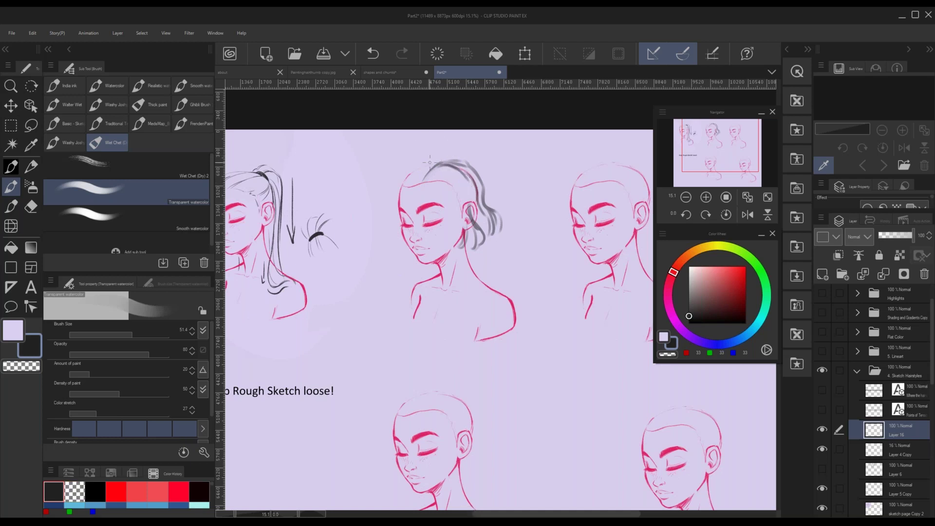
- Sketch the far-side hair outline from the parting down to the temple, and trim the crown stroke with the transparent colour
mouse_move(432, 157)
left_mouse_down()
mouse_move(397, 180)
mouse_move(428, 170)
mouse_move(402, 178)
mouse_move(394, 205)
left_mouse_up()
key("ctrl+z")
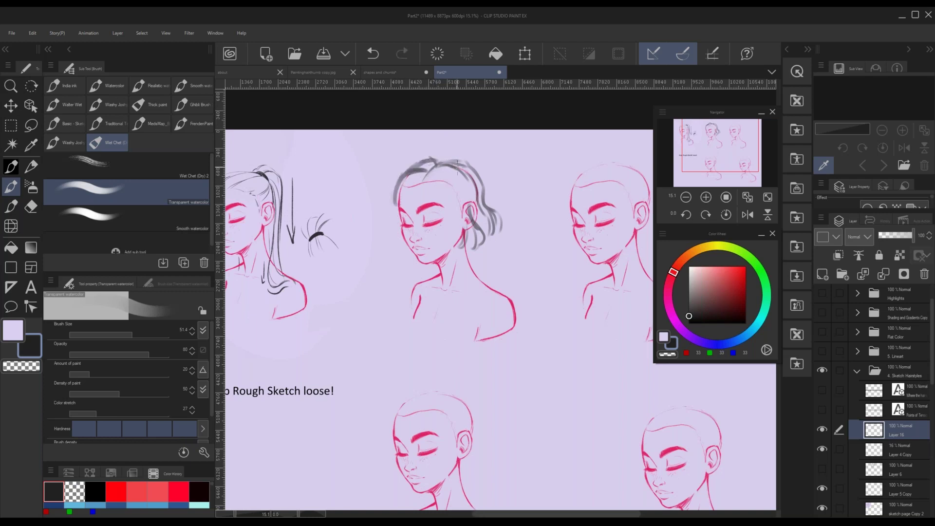
key("c")
left_click_drag(453, 162, 473, 172)
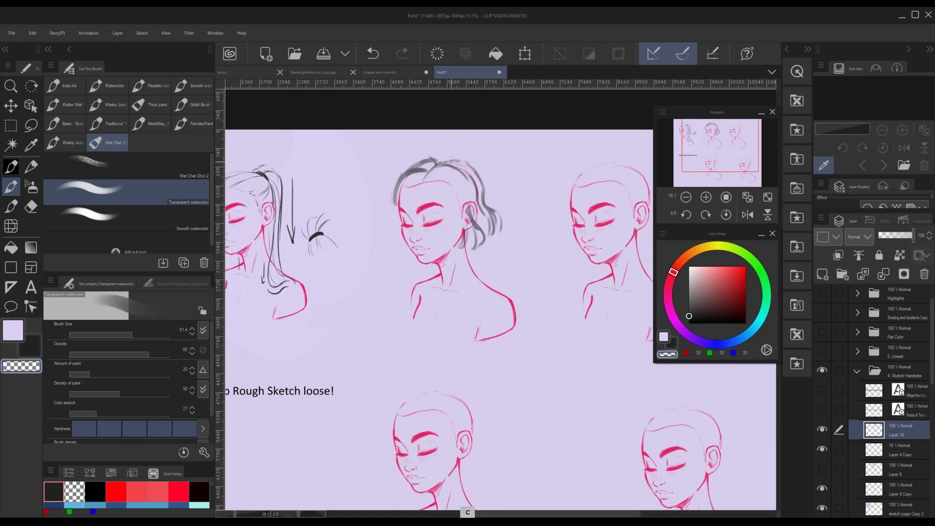
key("c")
- Sketch the fringe sweeping across the forehead and a strand from the parting down in front of the ear
mouse_move(434, 169)
left_mouse_down()
mouse_move(463, 183)
mouse_move(467, 198)
mouse_move(437, 136)
mouse_move(457, 159)
mouse_move(423, 161)
mouse_move(423, 177)
mouse_move(393, 199)
mouse_move(442, 206)
left_mouse_up()
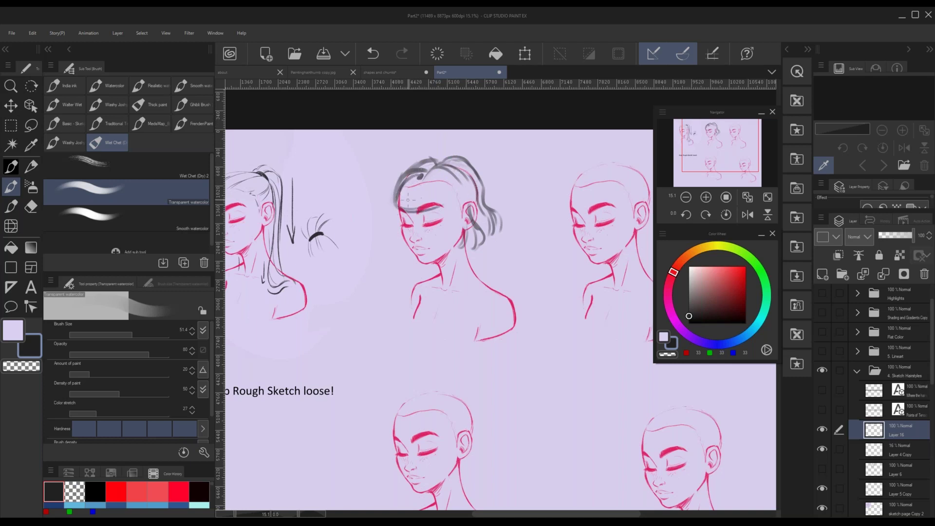
key("ctrl+z")
mouse_move(415, 175)
left_mouse_down()
mouse_move(392, 194)
mouse_move(396, 210)
mouse_move(463, 194)
left_mouse_up()
key("ctrl+z")
key("ctrl+z")
mouse_move(397, 208)
left_mouse_down()
mouse_move(454, 200)
mouse_move(450, 187)
mouse_move(462, 204)
left_mouse_up()
mouse_move(436, 172)
left_mouse_down()
mouse_move(460, 204)
mouse_move(452, 196)
mouse_move(457, 246)
left_mouse_up()
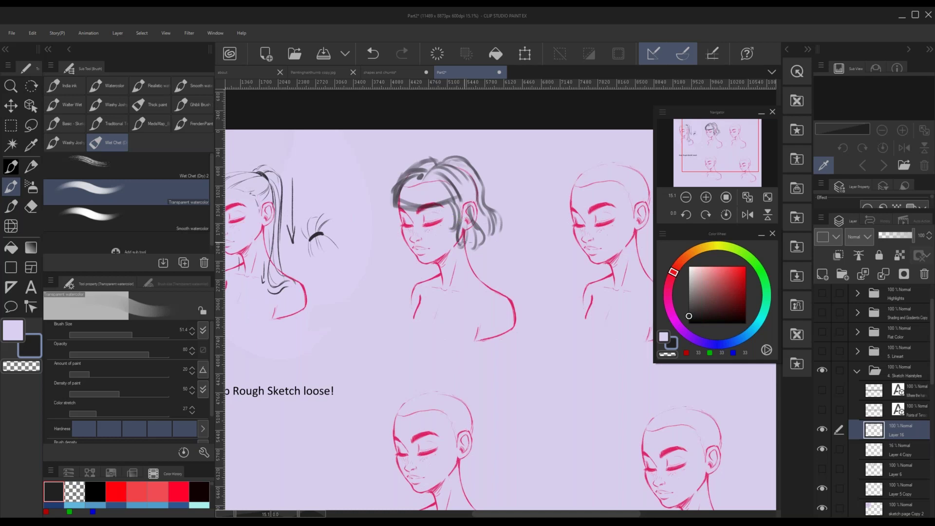
- Draw loose wavy locks on the far side of the face, from the temple down to chin level
mouse_move(409, 171)
left_mouse_down()
mouse_move(370, 241)
mouse_move(388, 250)
mouse_move(387, 269)
left_mouse_up()
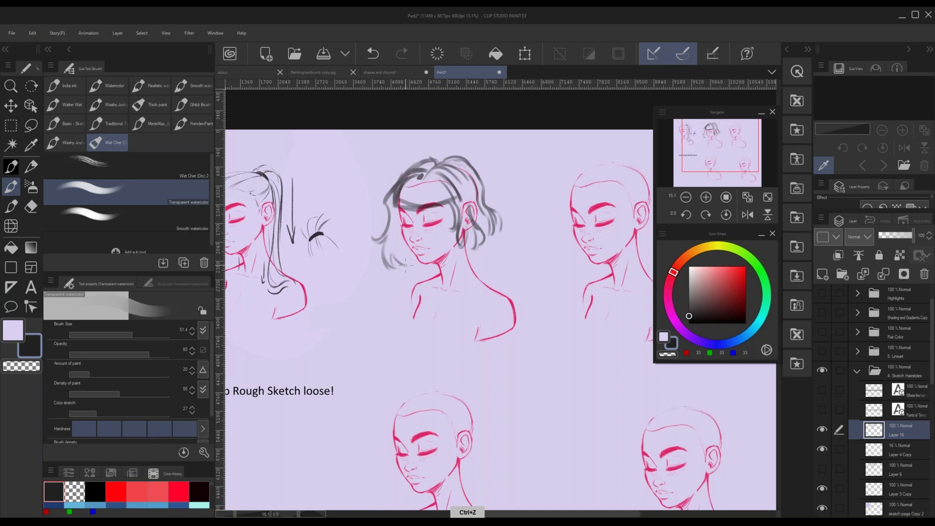
key("ctrl+z")
mouse_move(395, 242)
left_mouse_down()
mouse_move(390, 266)
mouse_move(411, 254)
left_mouse_up()
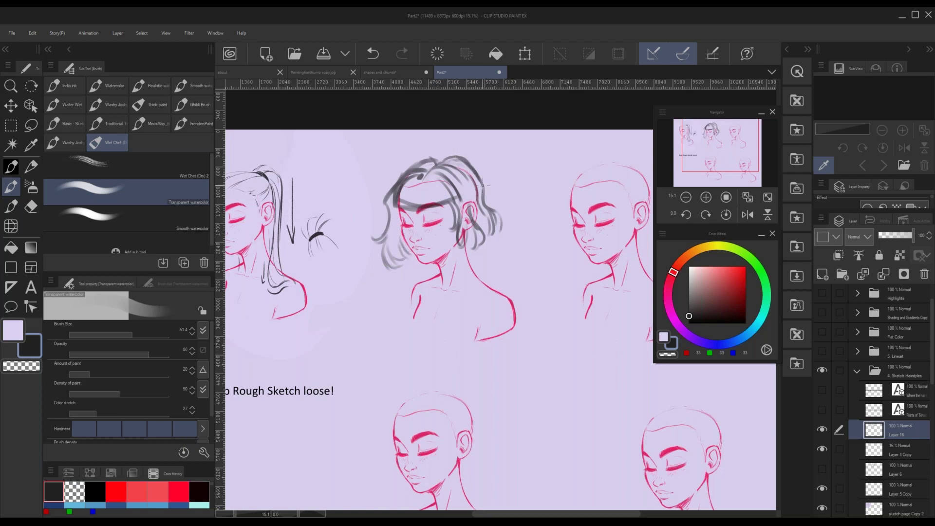
- Widen the back outline of the bob and fill it with more wavy strands behind the ear and along the neck
key("c")
mouse_move(459, 156)
left_mouse_down()
mouse_move(480, 181)
mouse_move(458, 156)
mouse_move(498, 215)
mouse_move(488, 190)
mouse_move(506, 212)
mouse_move(474, 175)
mouse_move(499, 217)
left_mouse_up()
key("c")
key("ctrl+z")
mouse_move(482, 186)
left_mouse_down()
mouse_move(508, 227)
mouse_move(504, 208)
mouse_move(499, 219)
mouse_move(493, 208)
mouse_move(495, 242)
mouse_move(489, 211)
mouse_move(491, 246)
mouse_move(483, 253)
left_mouse_up()
left_click_drag(471, 222, 462, 254)
left_click_drag(467, 221, 460, 253)
left_click_drag(469, 235, 459, 256)
left_click_drag(481, 240, 469, 256)
key("c")
left_click_drag(475, 218, 471, 242)
left_click_drag(475, 197, 480, 213)
key("c")
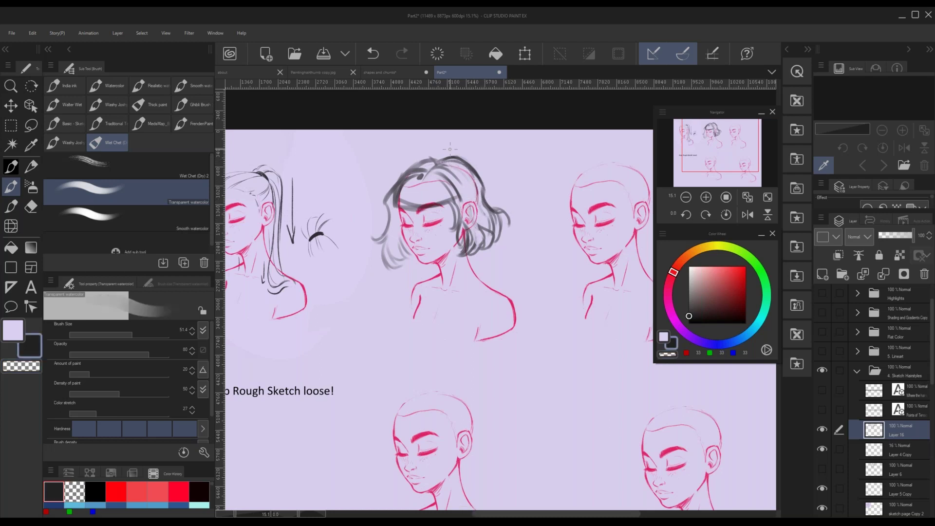
- Alternate between the dark grey and transparent colours to clean up the side locks and the wavy ends
key("c")
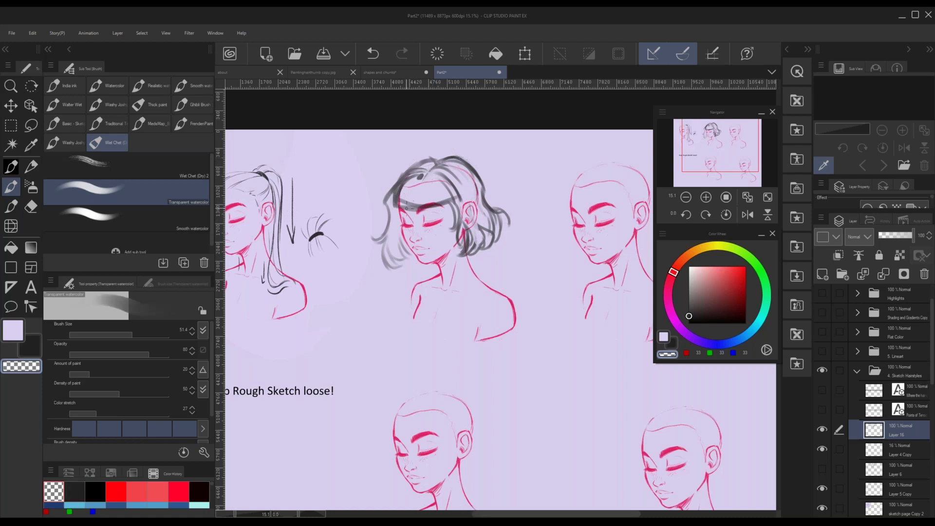
key("c")
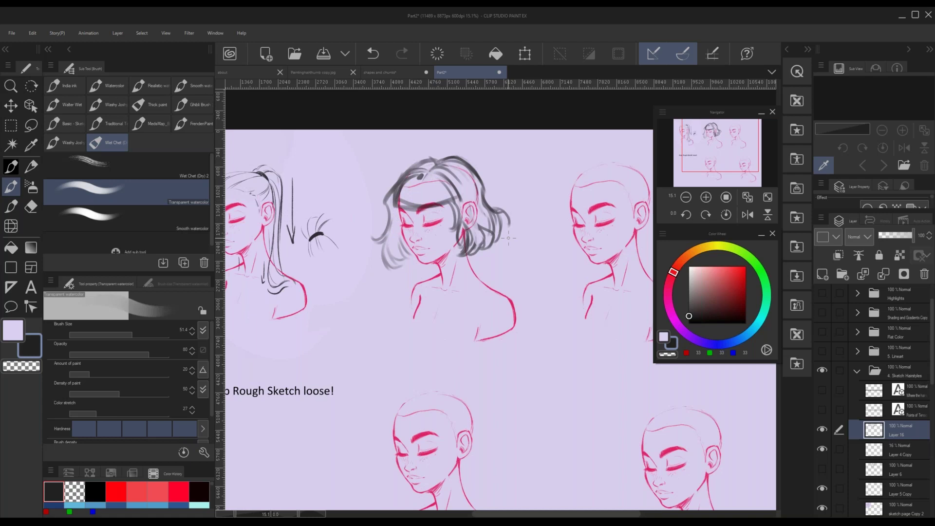
key("c")
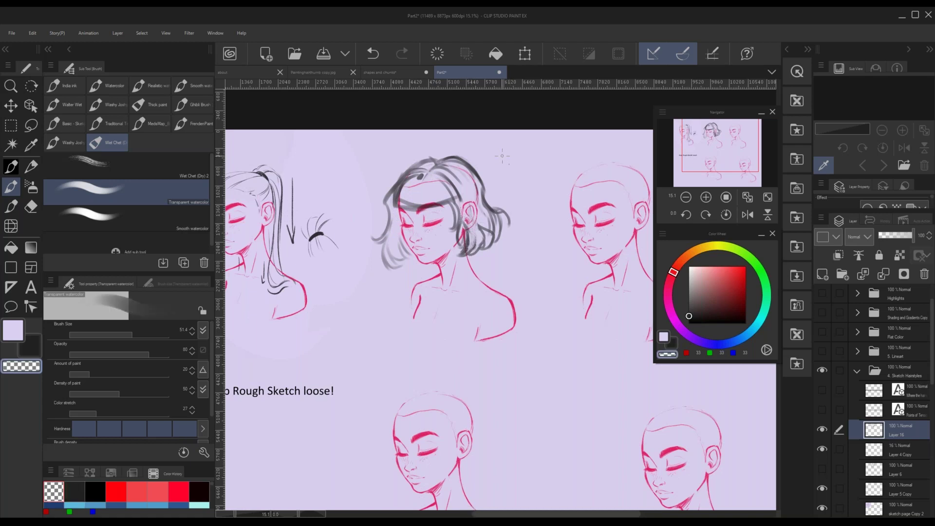
mouse_move(481, 201)
left_mouse_down()
mouse_move(508, 217)
mouse_move(491, 207)
mouse_move(488, 239)
left_mouse_up()
key("c")
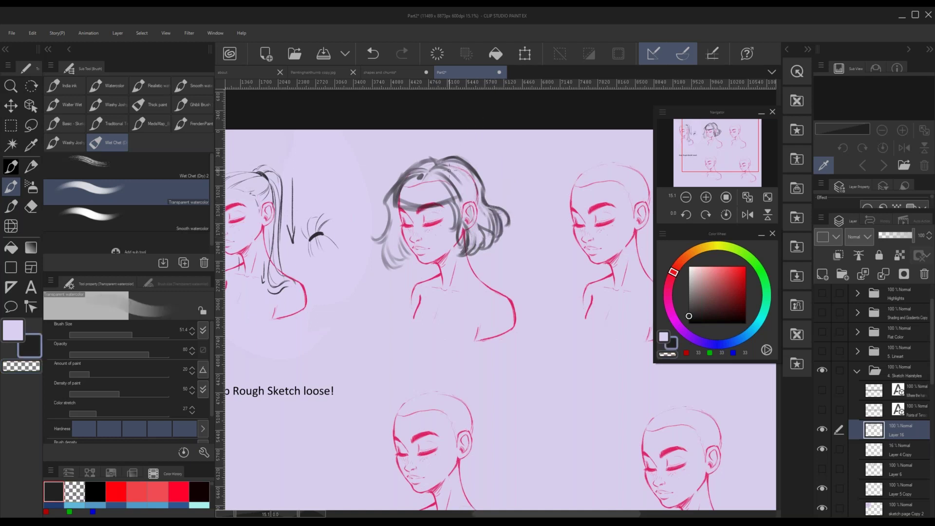
- Add small flicked marks to the tips of the wavy locks on the far side of the face
mouse_move(387, 269)
left_mouse_down()
mouse_move(381, 279)
mouse_move(406, 267)
left_mouse_up()
left_click_drag(376, 224, 369, 237)
key("ctrl+z")
key("ctrl+z")
- Add short strokes at the crown where the hair rises from the parting
mouse_move(431, 171)
left_mouse_down()
mouse_move(411, 165)
mouse_move(433, 156)
mouse_move(415, 163)
mouse_move(431, 146)
left_mouse_up()
key("ctrl+z")
mouse_move(431, 146)
left_mouse_down()
mouse_move(429, 154)
mouse_move(439, 149)
left_mouse_up()
key("ctrl+z")
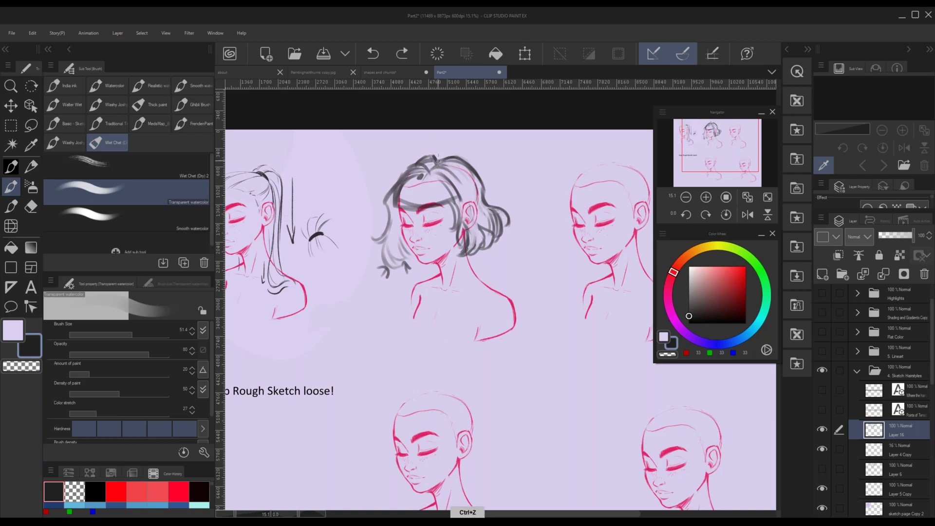
mouse_move(417, 159)
left_mouse_down()
mouse_move(402, 179)
mouse_move(419, 177)
left_mouse_up()
- Refine the fringe with strands falling from the parting, erasing excess marks with the transparent colour
key("c")
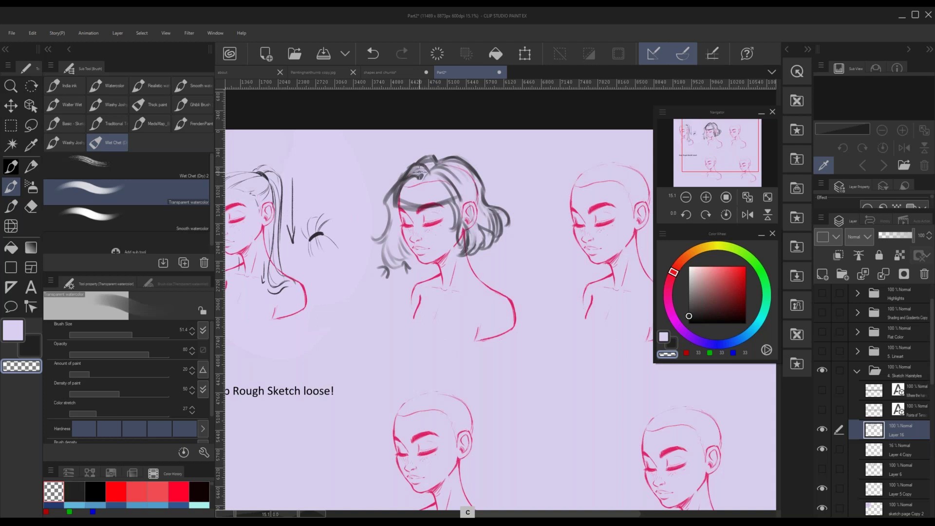
mouse_move(421, 164)
left_mouse_down()
mouse_move(433, 166)
mouse_move(405, 215)
mouse_move(402, 206)
mouse_move(422, 197)
left_mouse_up()
key("c")
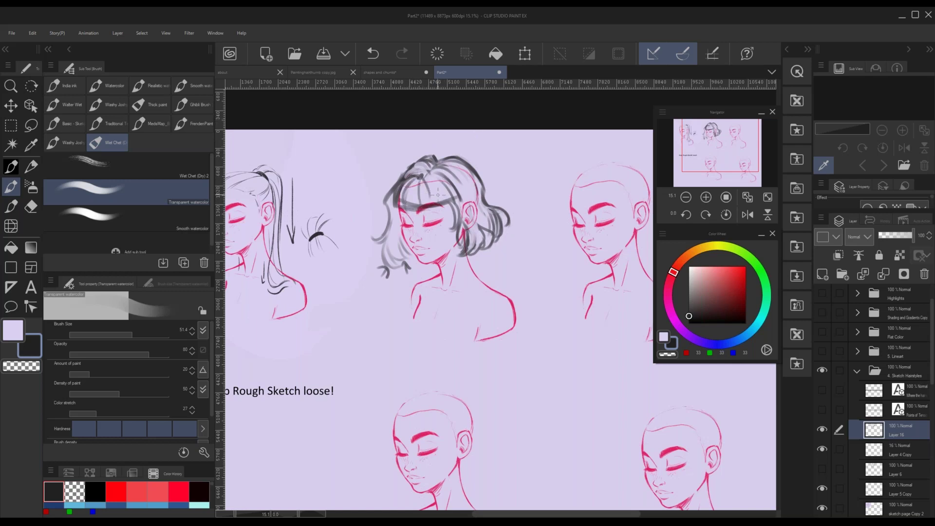
key("ctrl+z")
key("c")
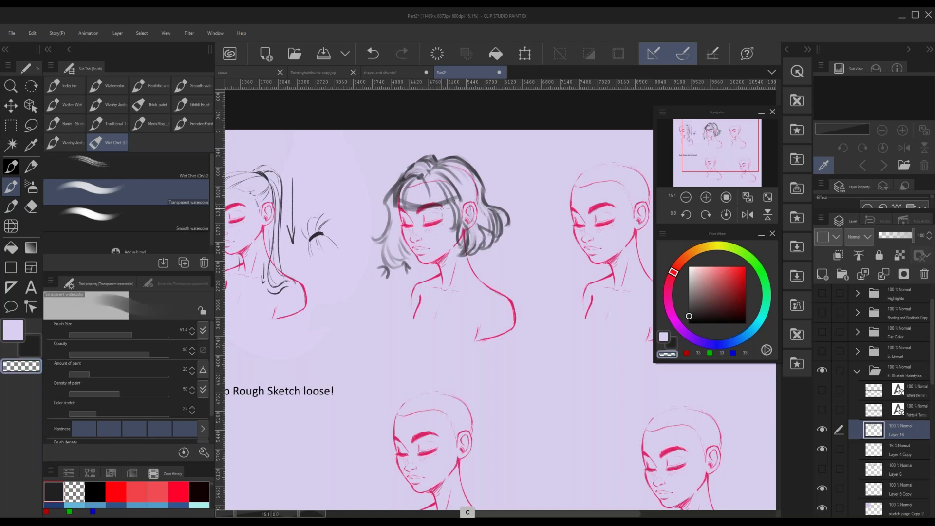
key("c")
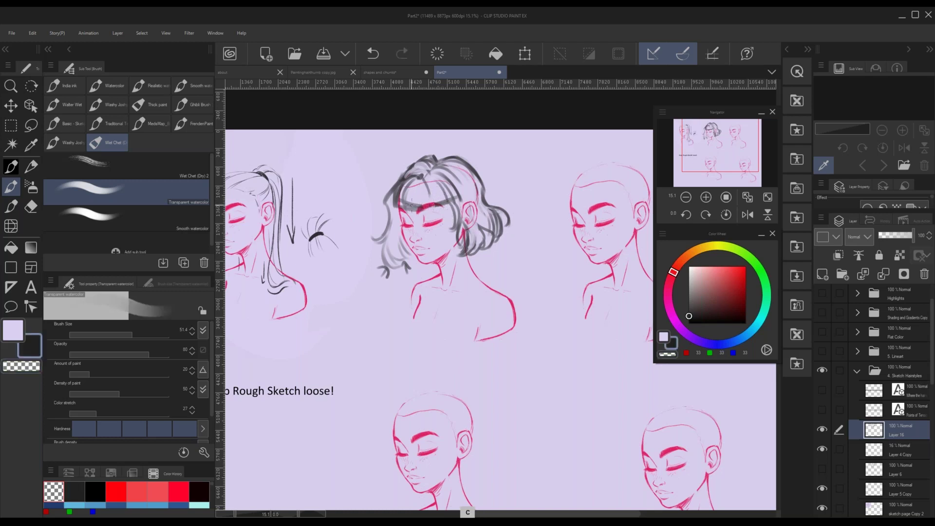
key("c")
key("c")
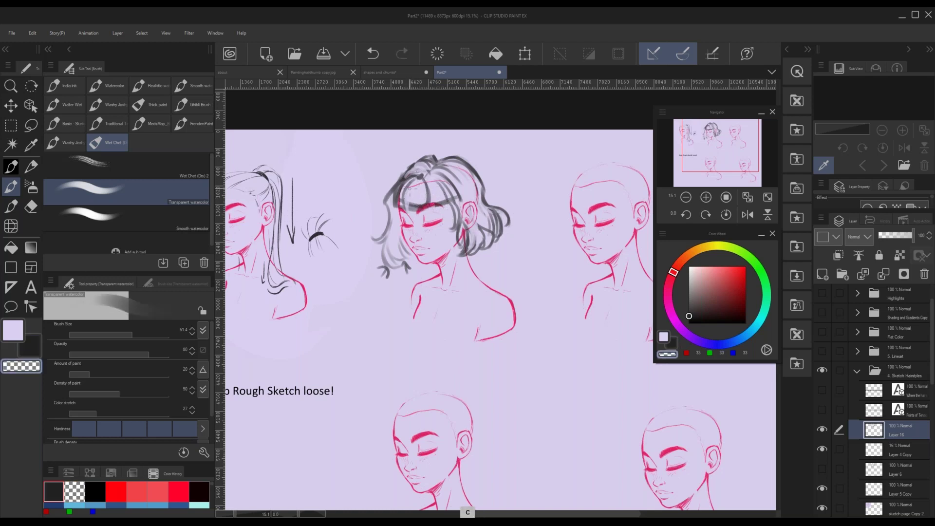
- Fill the fringe with more vertical strands over the forehead and lighten the gaps between them
mouse_move(408, 183)
left_mouse_down()
mouse_move(410, 209)
mouse_move(417, 171)
mouse_move(411, 207)
mouse_move(450, 189)
mouse_move(432, 204)
left_mouse_up()
left_click_drag(432, 173, 434, 199)
mouse_move(438, 187)
left_mouse_down()
mouse_move(434, 202)
mouse_move(446, 199)
left_mouse_up()
key("c")
mouse_move(442, 179)
left_mouse_down()
mouse_move(448, 196)
mouse_move(429, 189)
mouse_move(430, 197)
left_mouse_up()
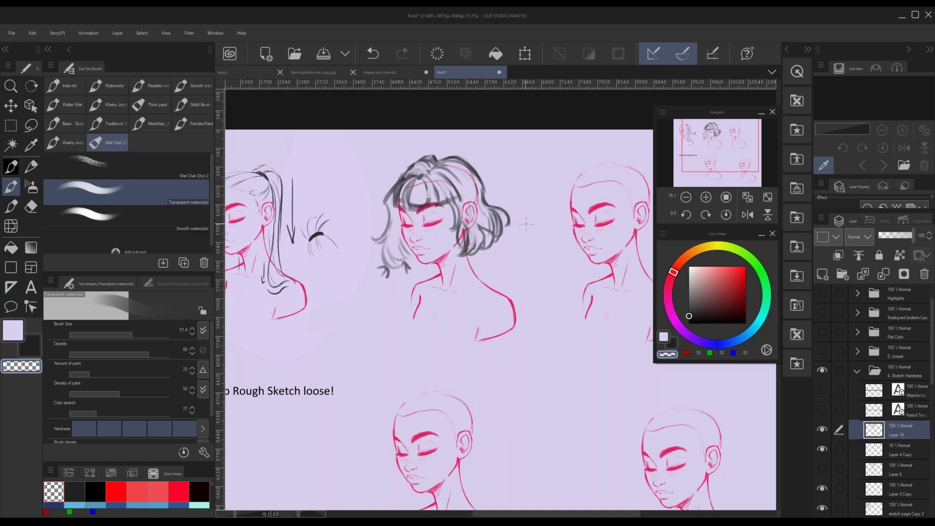
- Darken the strands running down in front of the ear toward the neck
key("c")
left_click_drag(465, 216, 464, 257)
key("c")
- Mark a side parting with a short dark stroke on the crown of the bald bust beside the wavy bob
left_click_drag(721, 155, 738, 155)
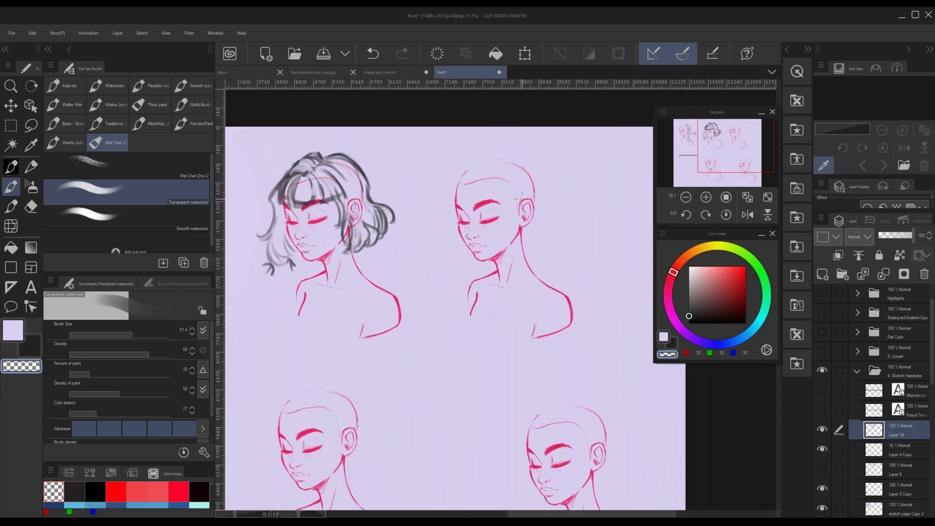
key("c")
left_click_drag(499, 178, 516, 167)
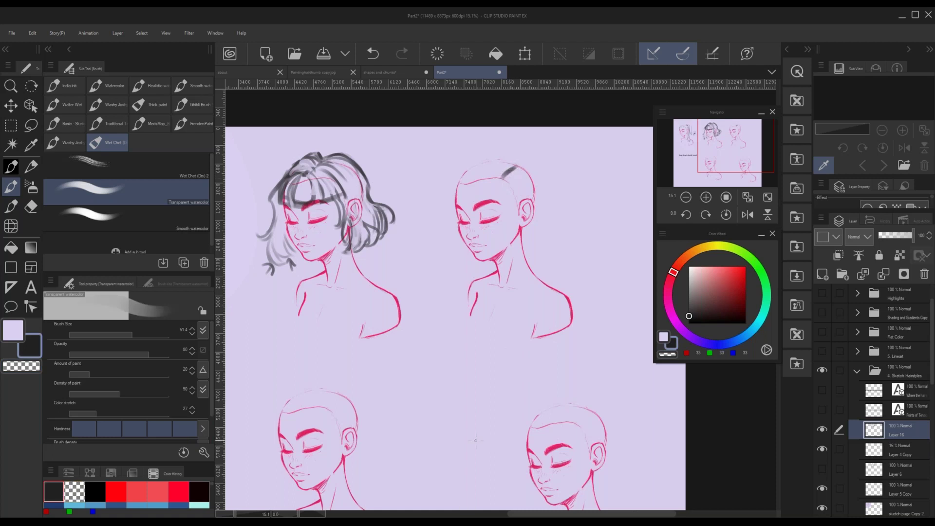
left_click_drag(726, 148, 733, 146)
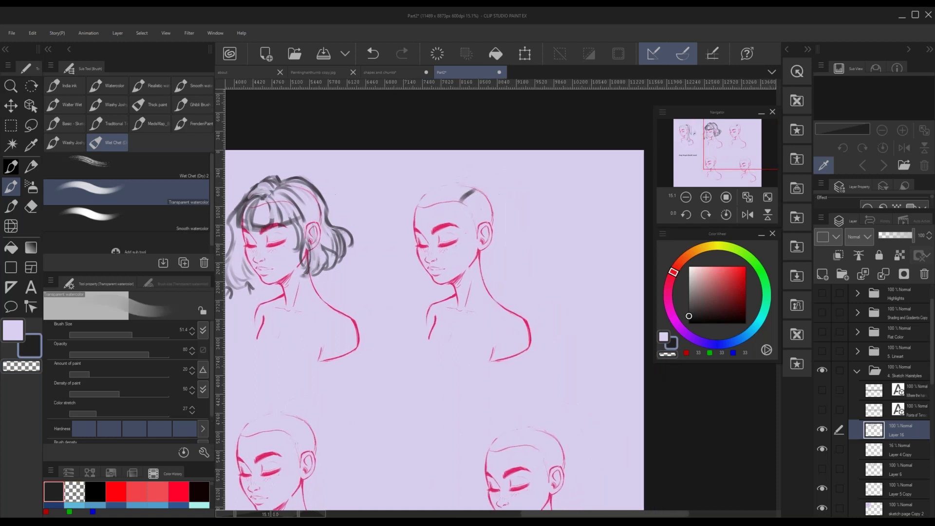
left_click_drag(459, 205, 500, 185)
key("ctrl+z")
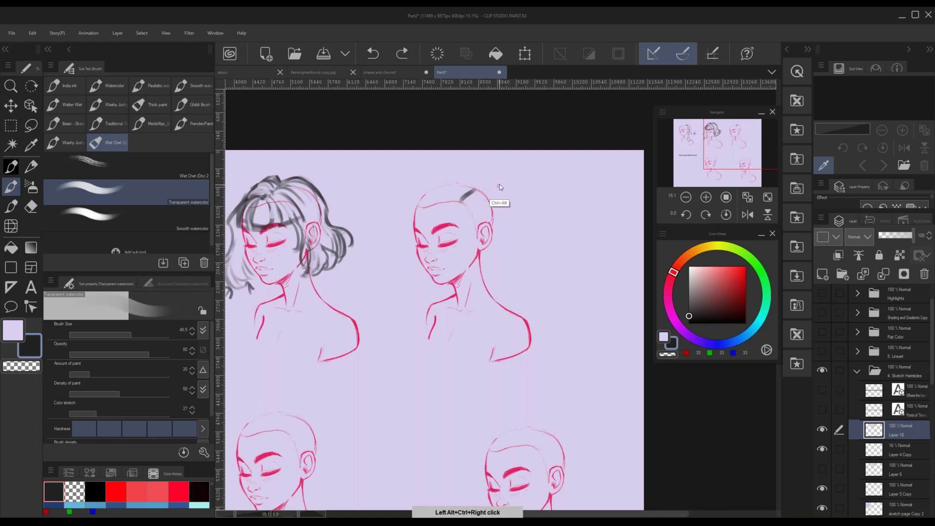
- Reduce the brush size and mark the point where the parting meets the hairline with short strokes
left_click_drag(476, 154, 476, 159)
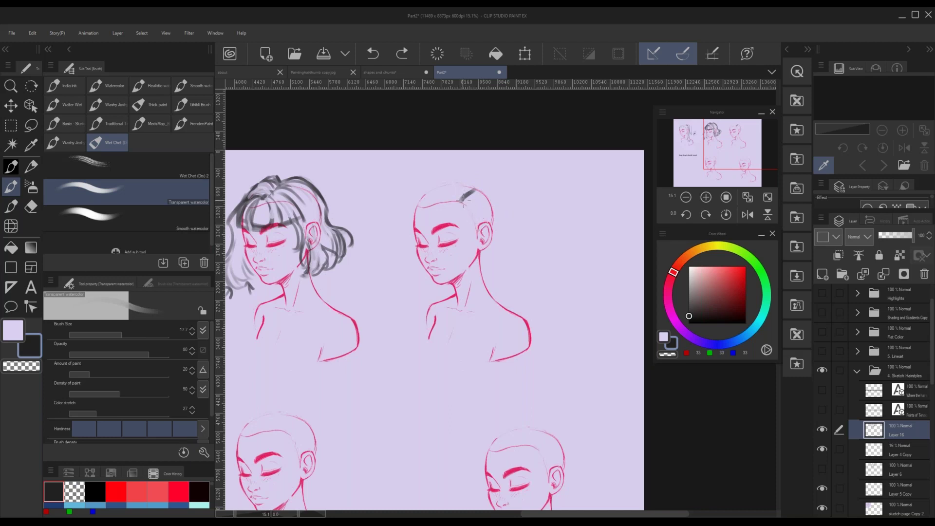
left_click(461, 202)
scroll(470, 190, "up", 2)
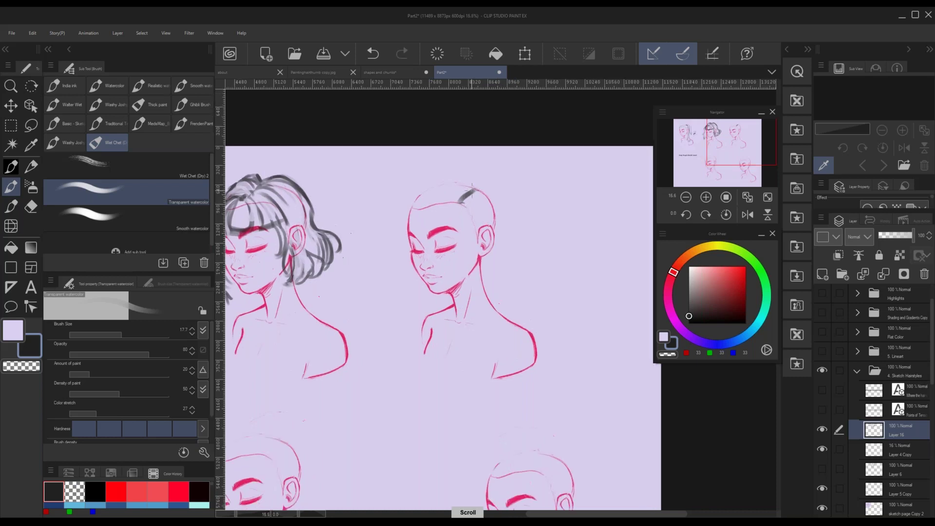
key("ctrl+z")
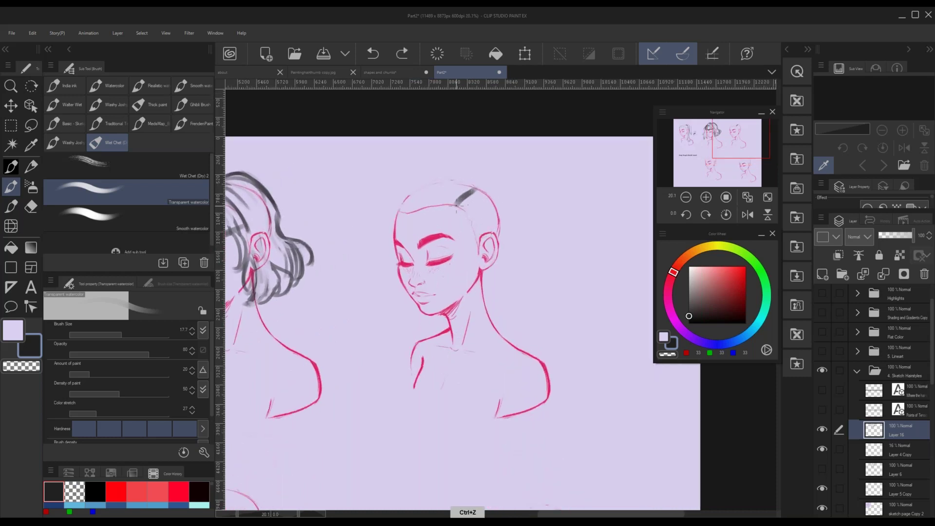
left_click(457, 205)
left_click_drag(461, 206, 460, 207)
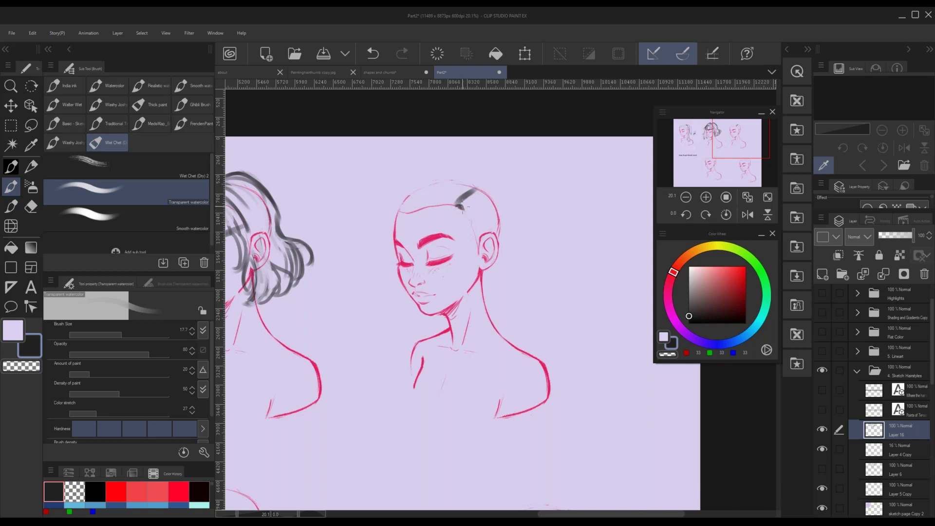
- Sketch the curved hairline from the parting down to the front of the ear, tidying it with the transparent colour
mouse_move(462, 209)
left_mouse_down()
mouse_move(475, 242)
mouse_move(483, 234)
left_mouse_up()
key("ctrl+z")
key("ctrl+z")
key("ctrl+z")
key("ctrl+z")
key("c")
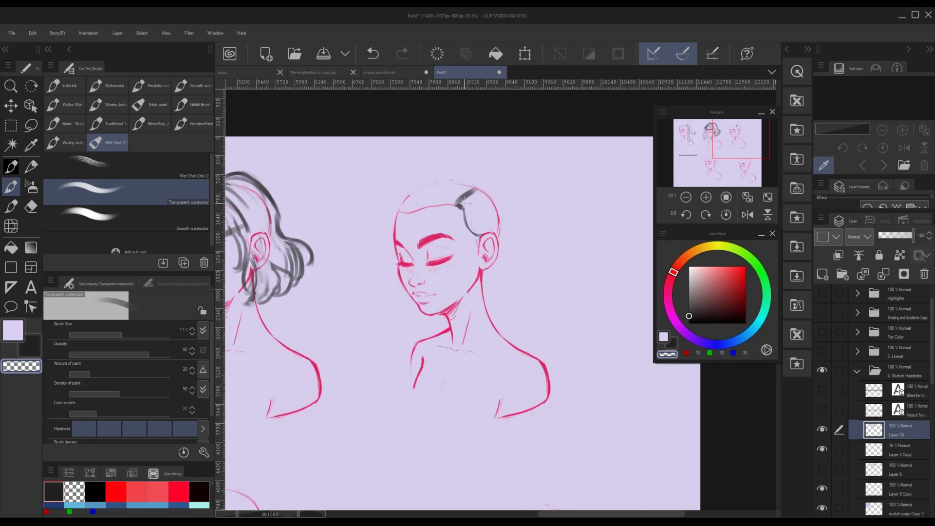
key("c")
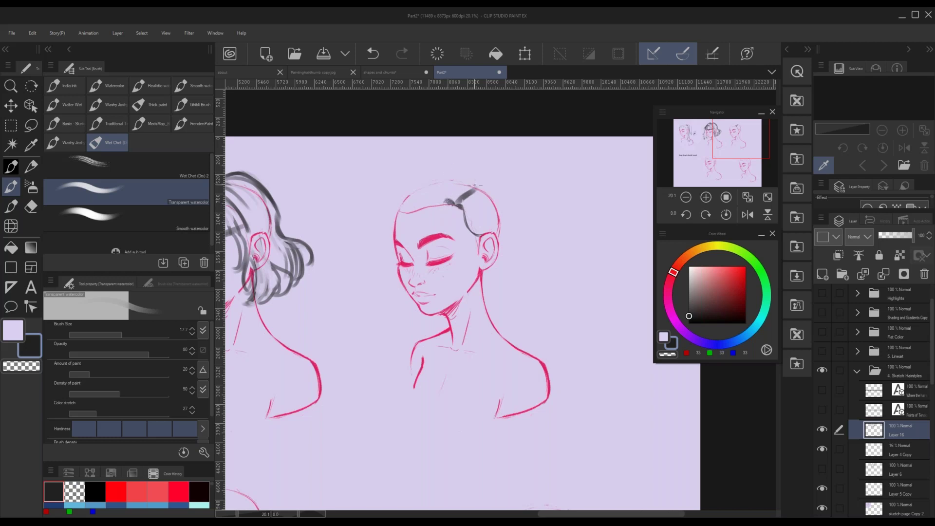
- Sketch strands sweeping from the parting across the forehead to the far temple
left_click_drag(395, 237, 445, 199)
mouse_move(445, 193)
left_mouse_down()
mouse_move(400, 213)
mouse_move(394, 269)
left_mouse_up()
key("ctrl+z")
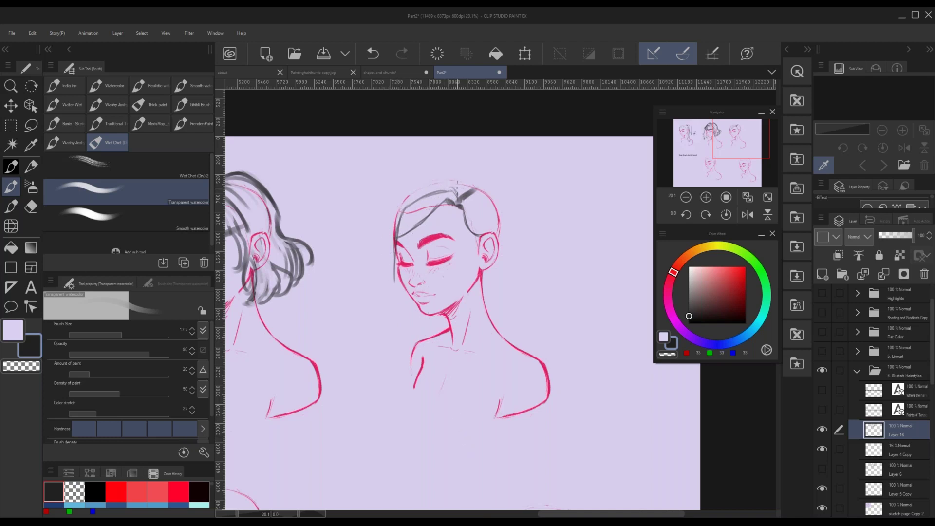
- Enlarge the brush to 47.3 and draw a long straight strand from the far temple past the shoulder
left_click_drag(396, 285, 394, 290)
left_click_drag(394, 246, 399, 322)
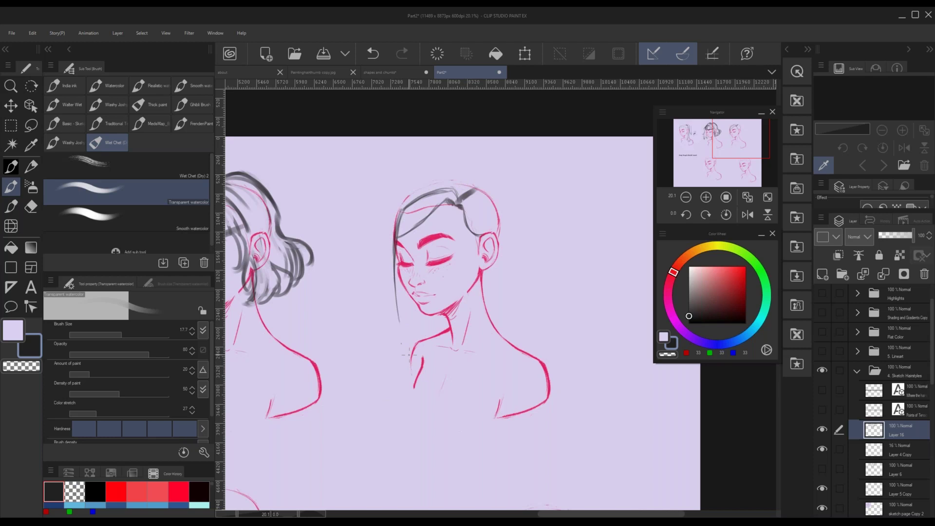
key("ctrl+z")
left_click_drag(400, 260, 397, 262, "ctrl+alt")
left_click_drag(395, 216, 399, 324)
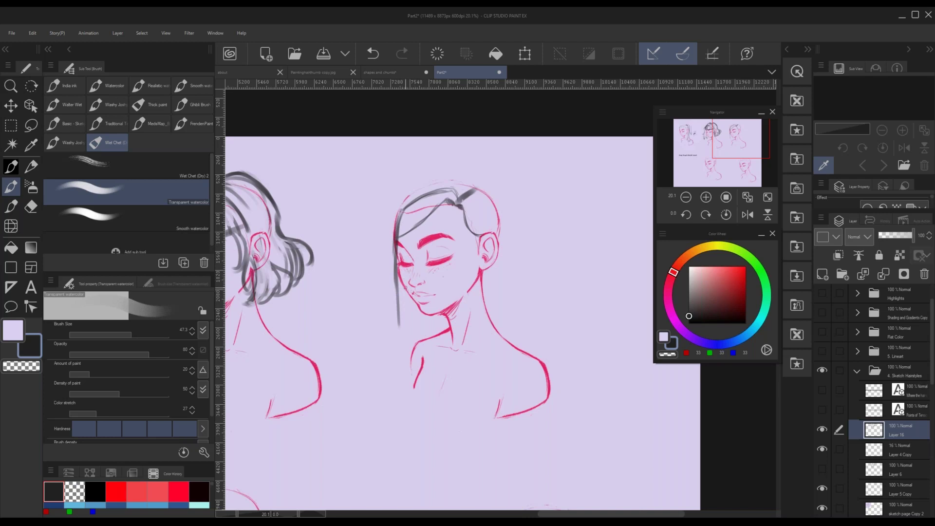
left_click_drag(398, 280, 397, 413)
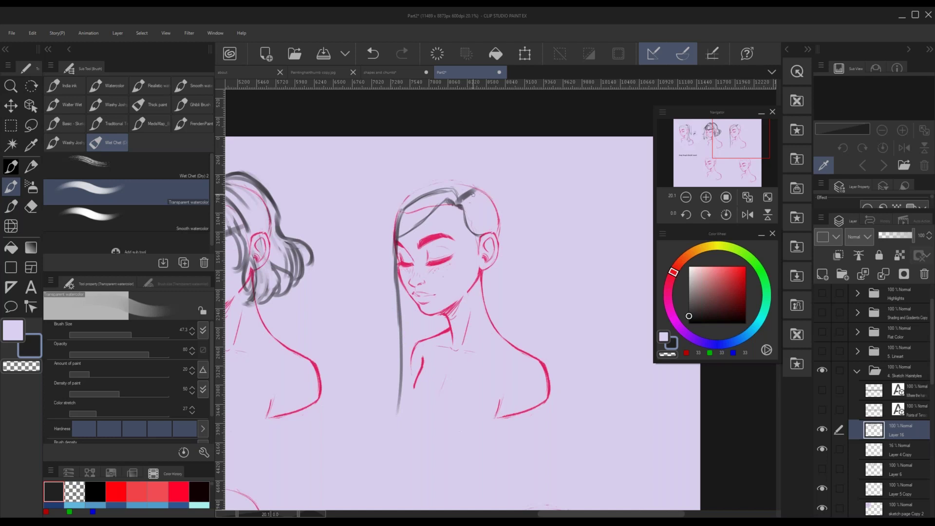
- Sketch the hair on the ear side, following the hairline and running from the crown down the back to the shoulder
left_click_drag(467, 199, 485, 232)
left_click_drag(488, 185, 506, 224)
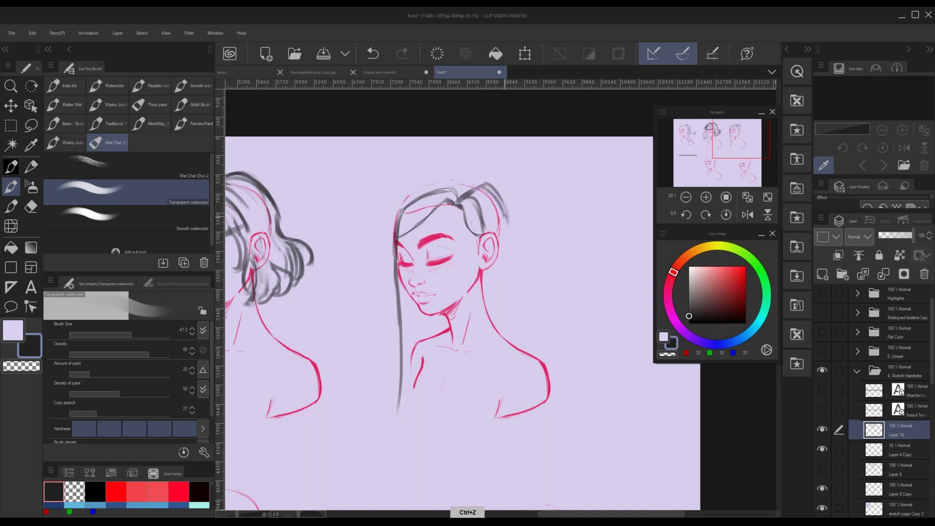
mouse_move(505, 218)
left_mouse_down()
mouse_move(498, 291)
mouse_move(509, 336)
left_mouse_up()
left_click_drag(503, 266, 515, 351)
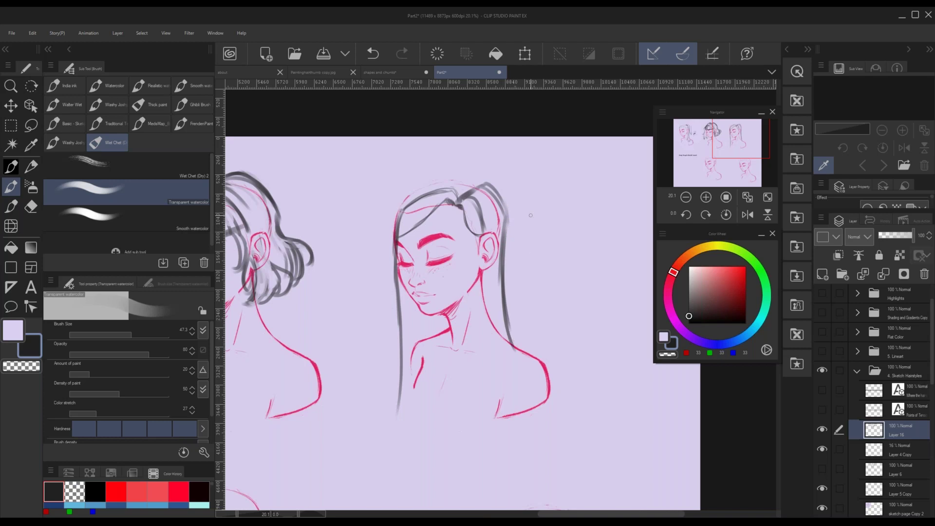
left_click_drag(504, 226, 515, 334)
- Outline the hair's outer volume from the parting over the crown and straight down the far side of the face
left_click_drag(481, 184, 476, 171)
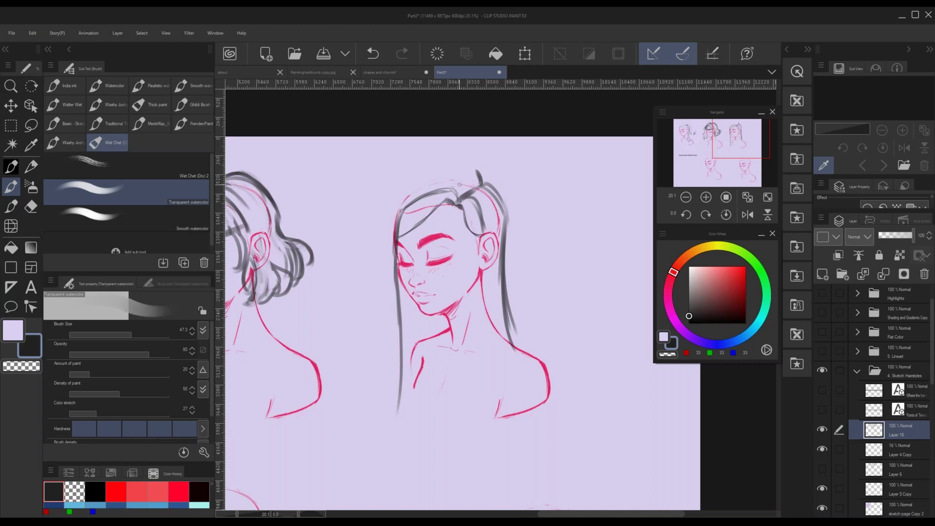
mouse_move(479, 176)
left_mouse_down()
mouse_move(414, 176)
mouse_move(390, 204)
left_mouse_up()
mouse_move(423, 172)
left_mouse_down()
mouse_move(385, 216)
mouse_move(386, 434)
left_mouse_up()
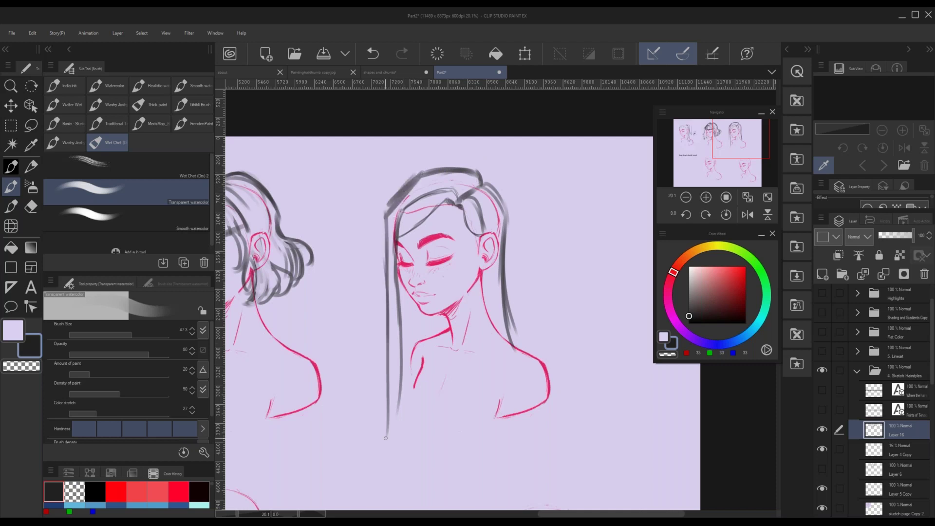
left_click_drag(463, 171, 485, 231)
- Draw strands falling behind the ear that curve together into a tip on the near shoulder
left_click_drag(489, 269, 492, 374)
key("ctrl+z")
mouse_move(493, 270)
left_mouse_down()
mouse_move(500, 371)
mouse_move(537, 356)
left_mouse_up()
left_click_drag(505, 309, 522, 349)
mouse_move(493, 294)
left_mouse_down()
mouse_move(517, 361)
mouse_move(535, 352)
mouse_move(537, 360)
left_mouse_up()
key("ctrl+z")
- Try to lengthen the straight lock on the far side of the face with strands well below the shoulder
left_click_drag(395, 278, 395, 403)
key("ctrl+z")
left_click(686, 198)
left_click(685, 197)
left_click_drag(737, 145, 737, 157)
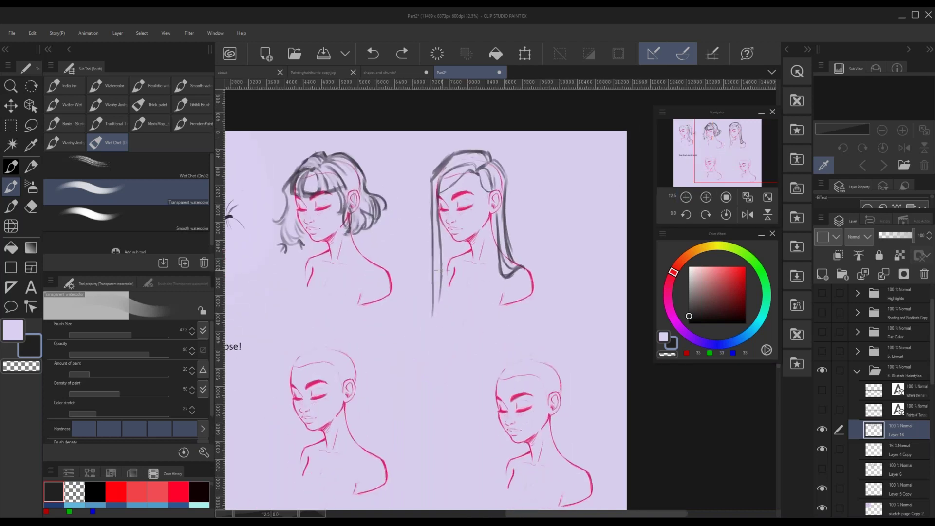
left_click_drag(431, 273, 429, 345)
left_click_drag(433, 295, 426, 353)
left_click_drag(441, 251, 433, 361)
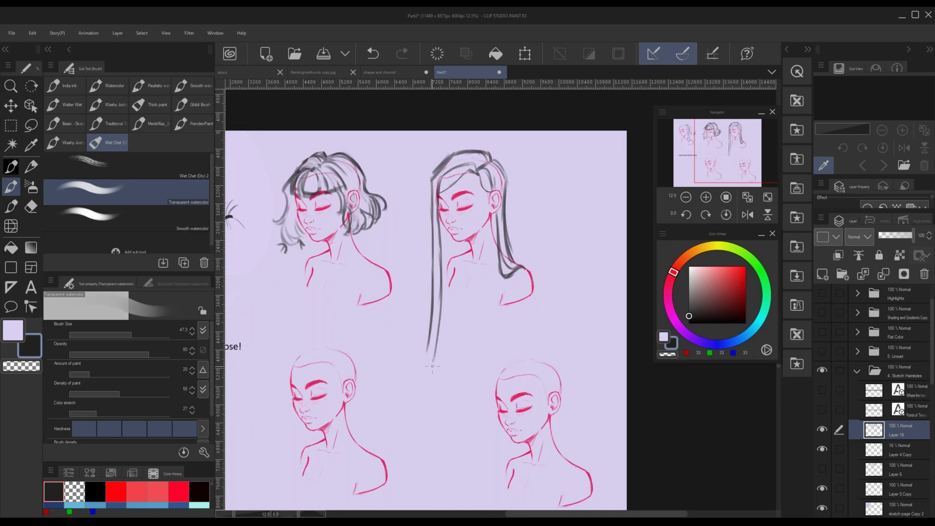
key("ctrl+z")
key("ctrl+z")
key("ctrl+z")
key("ctrl+z")
- Extend the far-side lock below the bust and close its two edges into a tapered tip
mouse_move(433, 228)
left_mouse_down()
mouse_move(440, 368)
mouse_move(444, 318)
left_mouse_up()
key("ctrl+z")
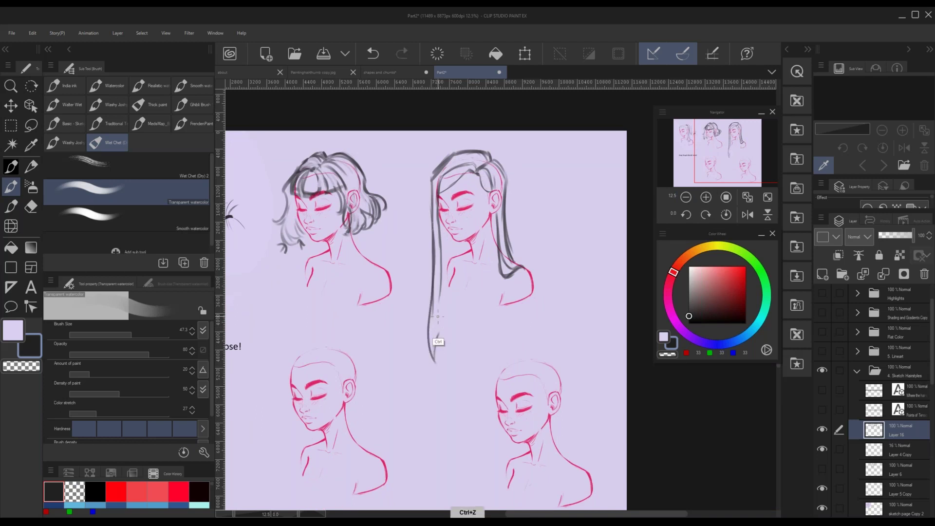
left_click_drag(435, 362, 439, 316)
key("ctrl+z")
key("ctrl+z")
left_click_drag(440, 273, 442, 328)
left_click_drag(439, 291, 436, 365)
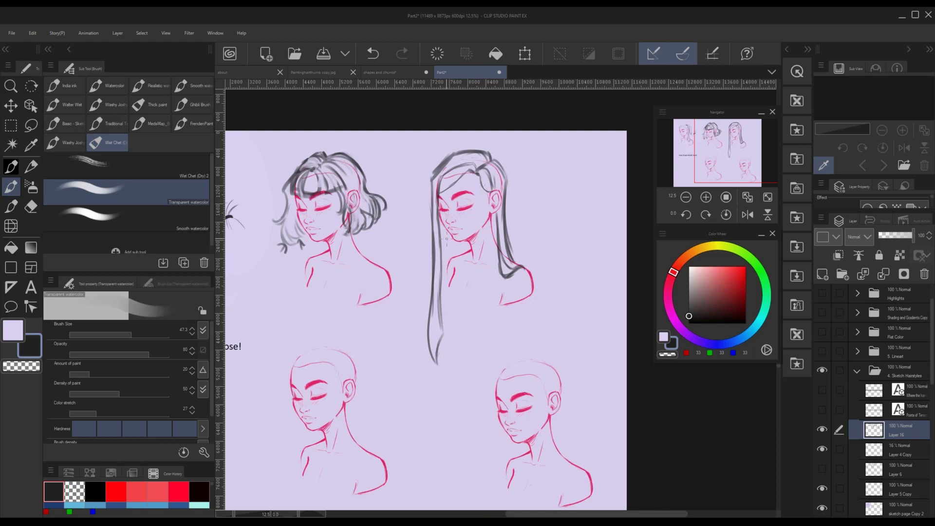
- Shade the hair behind the jaw with a larger brush and refine the strands between the forehead and parting
mouse_move(465, 242)
left_mouse_down("ctrl+alt")
mouse_move(450, 255)
mouse_move(464, 248)
left_mouse_up("ctrl+alt")
left_click_drag(498, 160, 505, 161, "ctrl+alt")
mouse_move(480, 111)
left_mouse_down()
mouse_move(506, 173)
mouse_move(509, 161)
left_mouse_up()
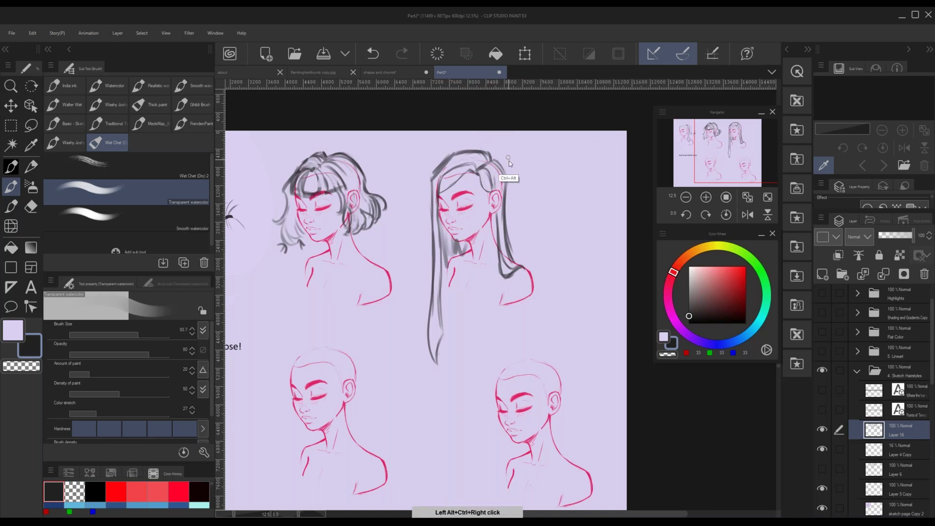
mouse_move(440, 187)
left_mouse_down()
mouse_move(461, 166)
mouse_move(483, 162)
left_mouse_up()
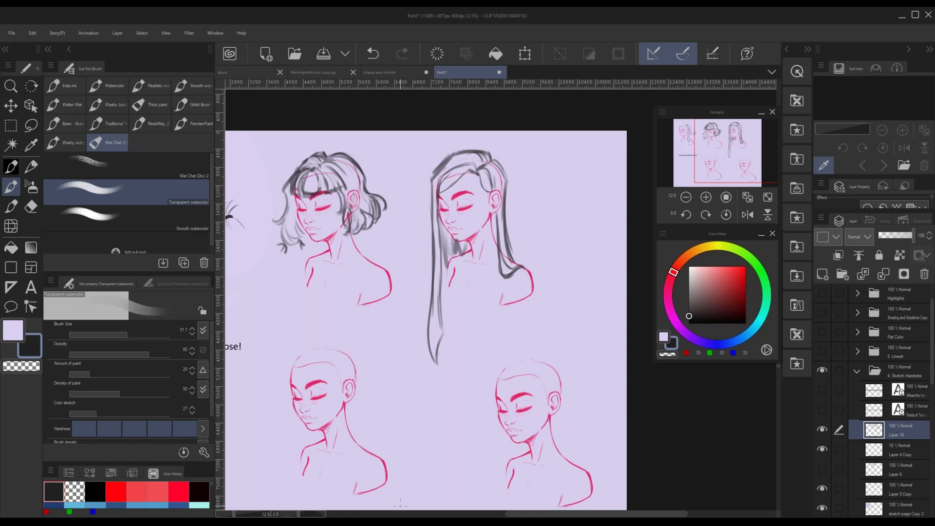
- Sketch a loose curved stroke above the crown of the bald bust near the "Keep Rough Sketch loose!" note
left_click_drag(739, 147, 716, 169)
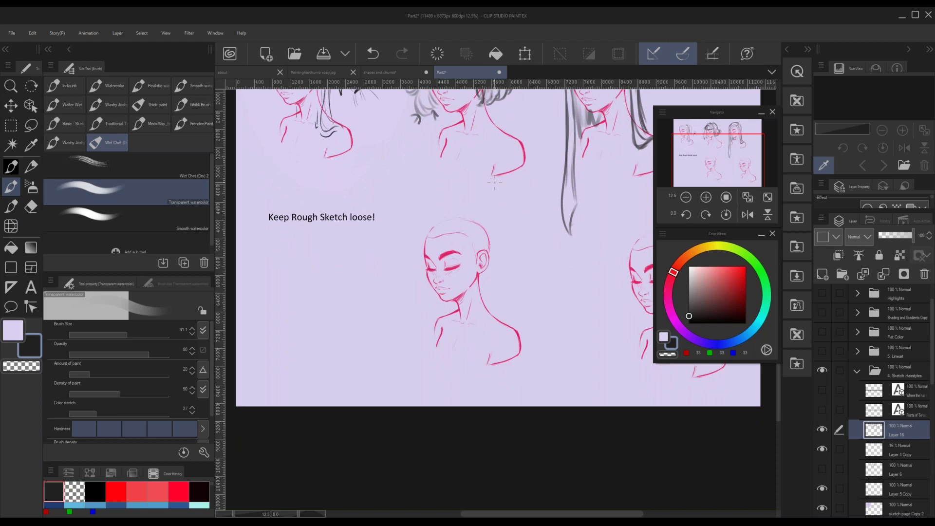
scroll(494, 182, "up", 1)
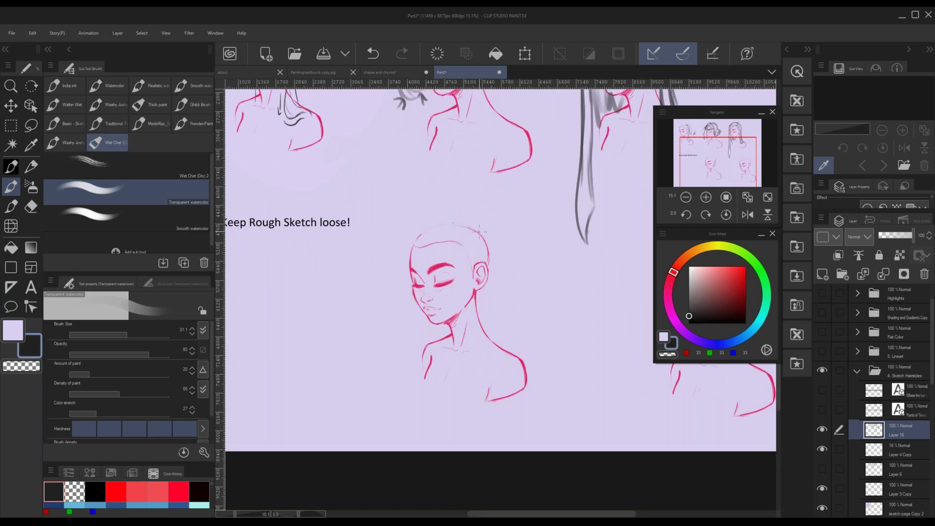
key("ctrl+z")
mouse_move(478, 230)
left_mouse_down()
mouse_move(466, 206)
mouse_move(434, 226)
mouse_move(454, 214)
mouse_move(427, 217)
mouse_move(460, 218)
mouse_move(426, 225)
left_mouse_up()
key("ctrl+z")
key("ctrl+z")
key("ctrl+z")
key("ctrl+z")
key("ctrl+z")
key("ctrl+z")
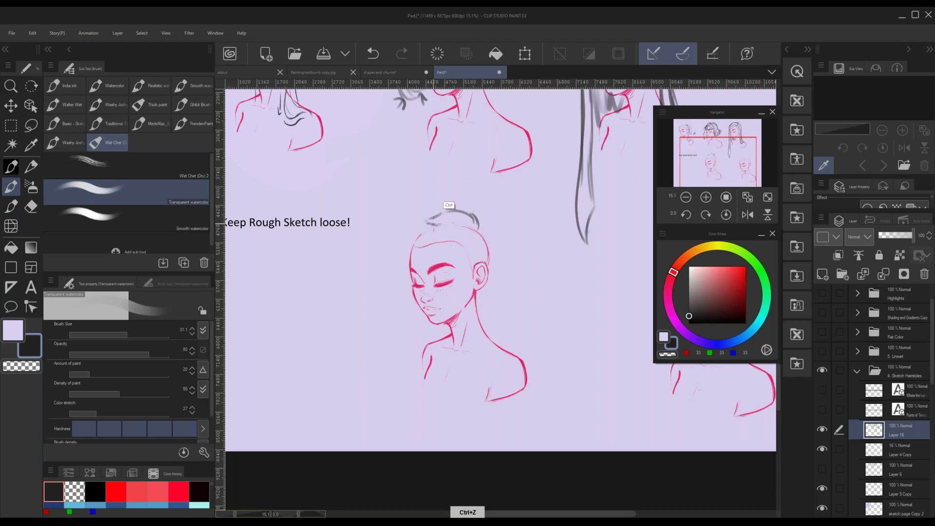
- Outline the short hairstyle's raised top and a curl sweeping over the far temple
mouse_move(417, 189)
left_mouse_down()
mouse_move(430, 185)
mouse_move(476, 225)
mouse_move(472, 212)
mouse_move(469, 221)
left_mouse_up()
key("ctrl+z")
key("ctrl+z")
key("ctrl+z")
key("ctrl+z")
key("c")
key("c")
mouse_move(480, 189)
left_mouse_down("ctrl+alt")
mouse_move(466, 221)
mouse_move(479, 227)
mouse_move(414, 226)
mouse_move(404, 238)
left_mouse_up("ctrl+alt")
key("ctrl+z")
mouse_move(454, 212)
left_mouse_down()
mouse_move(413, 223)
mouse_move(411, 236)
mouse_move(423, 238)
mouse_move(405, 239)
mouse_move(425, 234)
mouse_move(414, 229)
mouse_move(408, 239)
mouse_move(424, 233)
mouse_move(399, 268)
mouse_move(401, 282)
mouse_move(408, 272)
left_mouse_up()
key("ctrl+z")
key("ctrl+z")
key("ctrl+z")
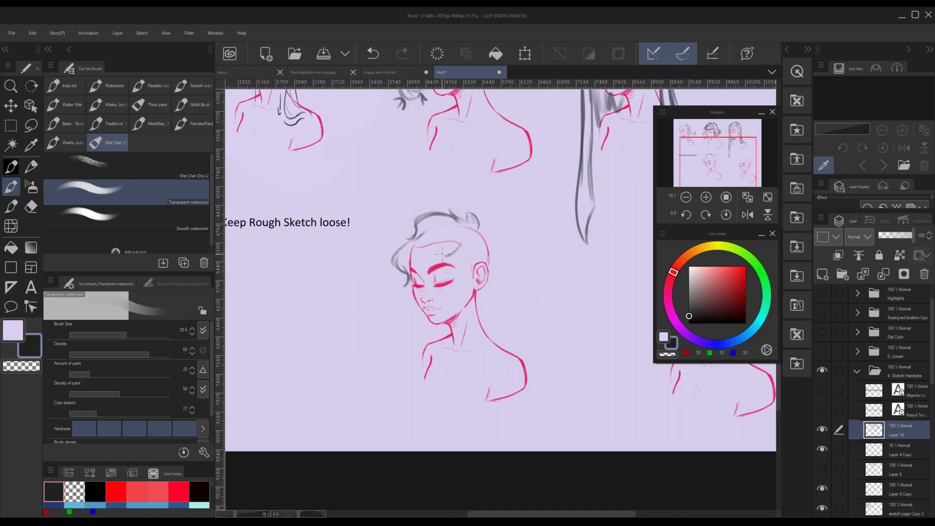
- Add fringe strands sweeping across the forehead from the crown toward the temple
left_click_drag(446, 246, 411, 266)
left_click_drag(437, 238, 407, 274)
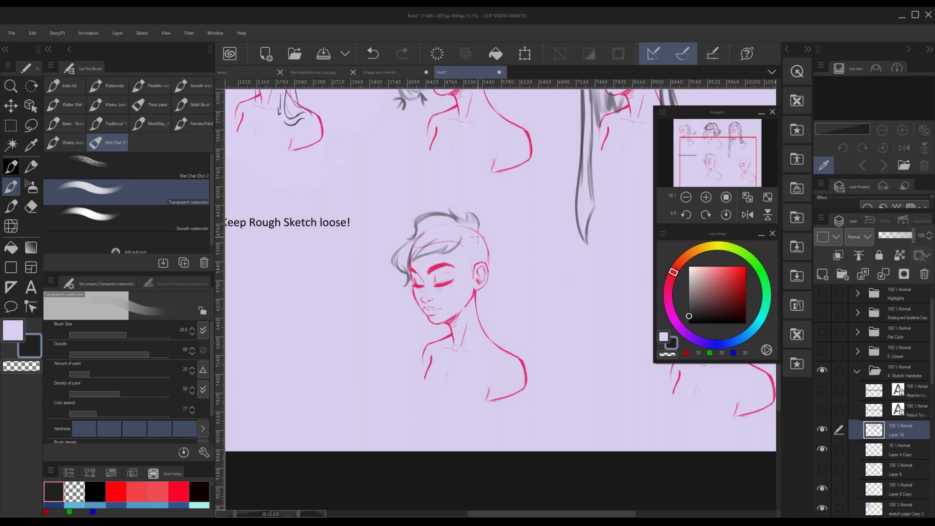
left_click_drag(477, 231, 454, 248)
- Add tufts at the back of the crown and shade the short side above the ear and the swept top
left_click_drag(487, 217, 479, 233)
mouse_move(482, 227)
left_mouse_down()
mouse_move(476, 239)
mouse_move(487, 266)
mouse_move(480, 245)
mouse_move(466, 253)
mouse_move(471, 267)
mouse_move(487, 267)
left_mouse_up()
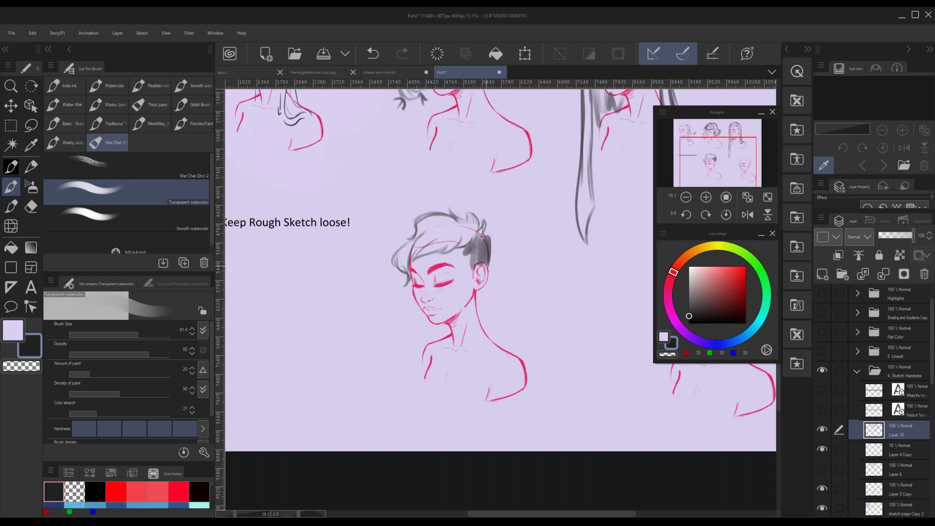
mouse_move(417, 218)
left_mouse_down()
mouse_move(401, 246)
mouse_move(396, 239)
mouse_move(395, 259)
mouse_move(389, 243)
mouse_move(412, 247)
mouse_move(431, 218)
left_mouse_up()
key("c")
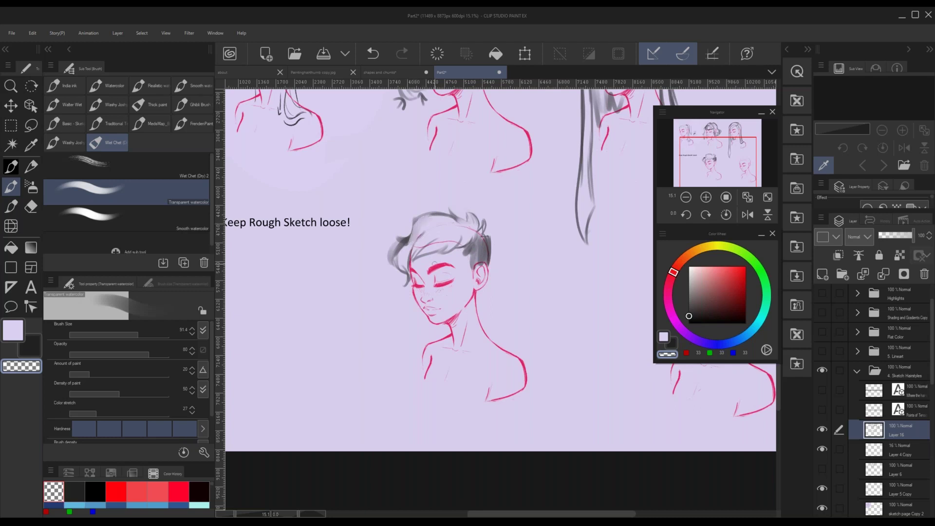
- Shade a patch of short hair above the ear on the remaining bald bust
left_click_drag(715, 161, 740, 155)
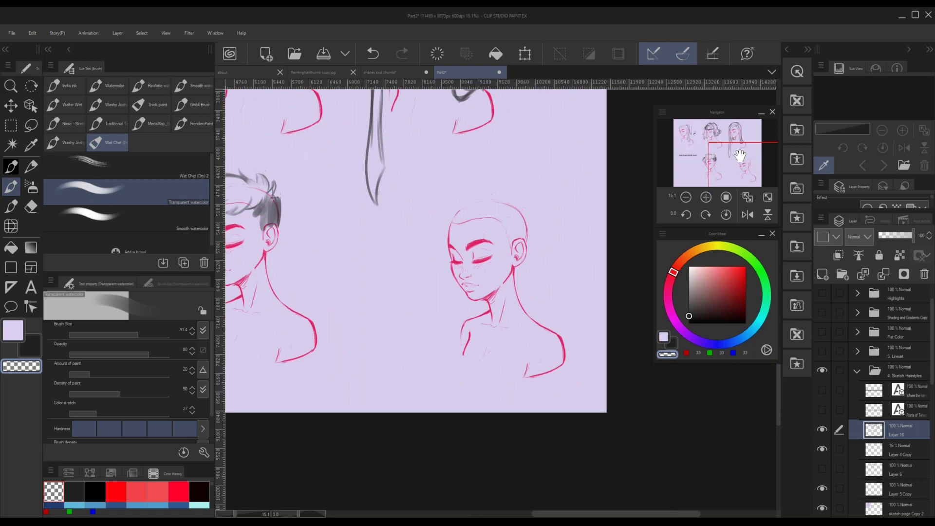
key("x")
mouse_move(508, 222)
left_mouse_down()
mouse_move(521, 219)
mouse_move(509, 239)
left_mouse_up()
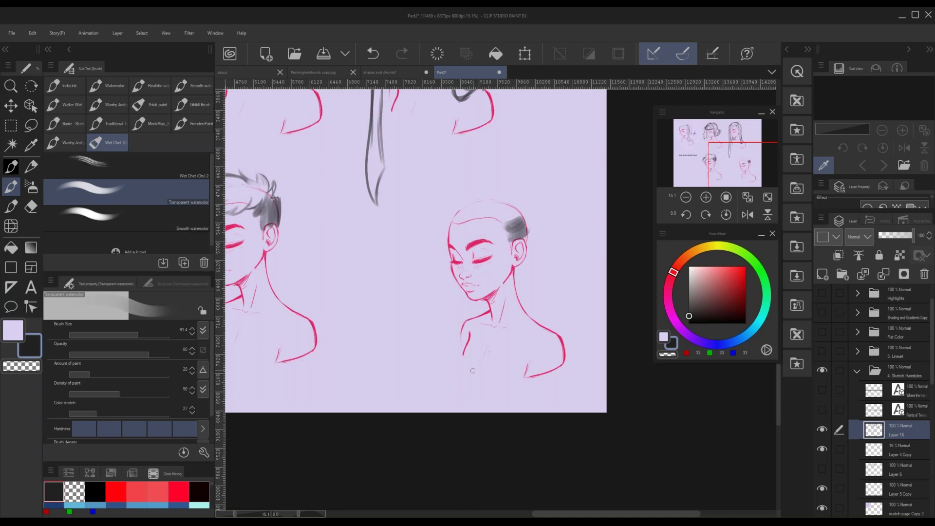
- Outline voluminous curly hair with a large wavy stroke arching over the head from the ear side to the face
mouse_move(534, 202)
left_mouse_down()
mouse_move(521, 172)
mouse_move(538, 183)
mouse_move(538, 174)
mouse_move(530, 188)
mouse_move(537, 180)
mouse_move(522, 182)
mouse_move(505, 158)
mouse_move(467, 180)
mouse_move(481, 169)
mouse_move(468, 161)
mouse_move(450, 168)
mouse_move(465, 173)
mouse_move(425, 186)
mouse_move(422, 199)
mouse_move(441, 194)
mouse_move(411, 241)
left_mouse_up()
key("ctrl+z")
key("ctrl+z")
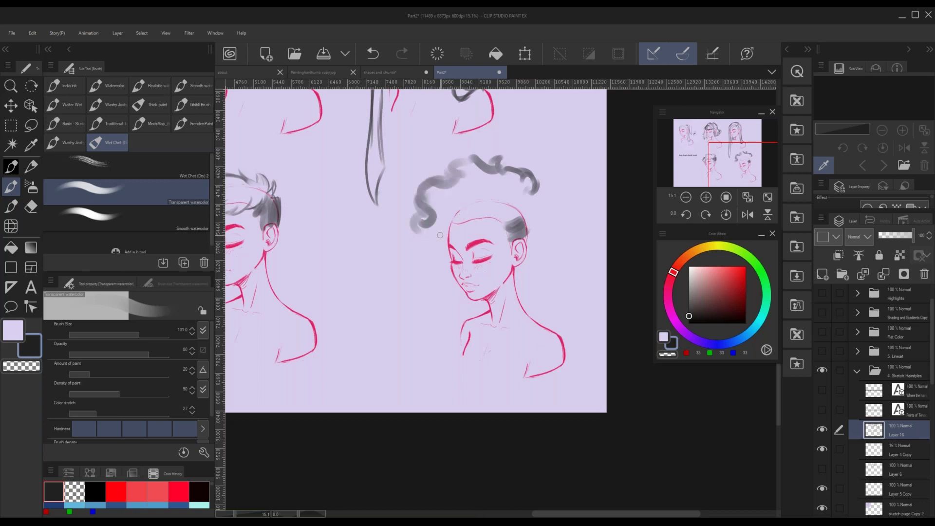
- Rework the curly outline on the face side with fuller waves reaching down to mouth level
mouse_move(427, 207)
left_mouse_down()
mouse_move(401, 225)
mouse_move(409, 241)
left_mouse_up()
key("ctrl+z")
key("ctrl+z")
key("ctrl+z")
key("ctrl+z")
mouse_move(462, 165)
left_mouse_down()
mouse_move(415, 200)
mouse_move(423, 222)
mouse_move(417, 207)
mouse_move(434, 195)
mouse_move(408, 226)
mouse_move(428, 235)
mouse_move(407, 247)
left_mouse_up()
key("ctrl+z")
mouse_move(412, 215)
left_mouse_down()
mouse_move(423, 249)
mouse_move(406, 253)
mouse_move(409, 280)
left_mouse_up()
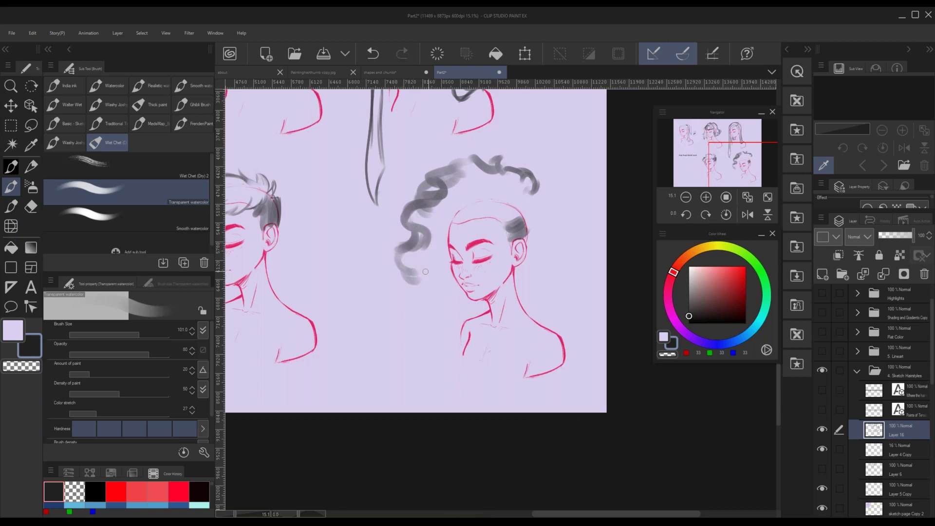
- Redraw the face-side curls of the voluminous hair with a smaller brush, layering looping strokes from temple to cheek level
key("ctrl+z")
key("ctrl+z")
key("ctrl+z")
key("ctrl+z")
mouse_move(431, 213)
left_mouse_down()
mouse_move(436, 221)
mouse_move(427, 214)
mouse_move(422, 231)
left_mouse_up()
mouse_move(408, 215)
left_mouse_down()
mouse_move(422, 244)
mouse_move(407, 249)
mouse_move(436, 280)
left_mouse_up()
key("ctrl+z")
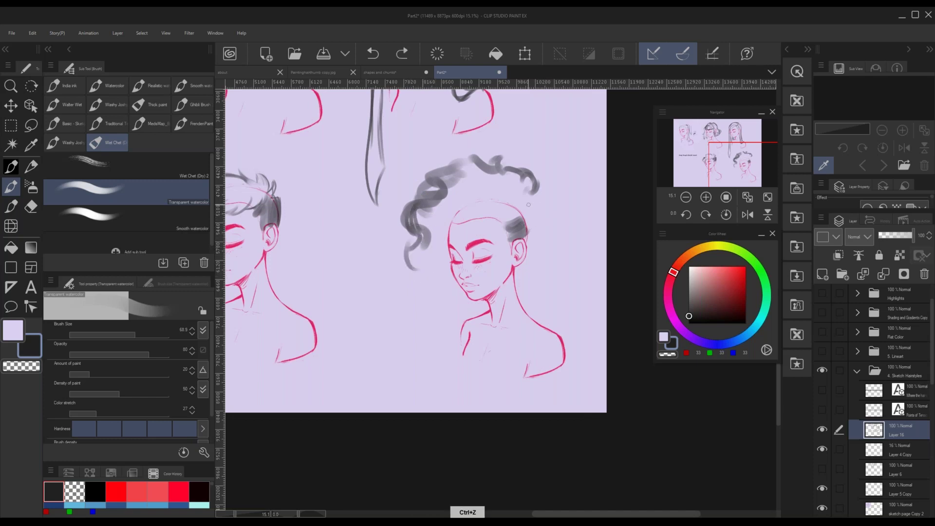
- Extend the curly outline behind the ear with looping waves that bulge outward and curl back in at neck level
mouse_move(534, 205)
left_mouse_down()
mouse_move(560, 206)
mouse_move(564, 227)
mouse_move(552, 241)
mouse_move(559, 222)
mouse_move(551, 208)
mouse_move(550, 236)
mouse_move(564, 232)
mouse_move(534, 281)
left_mouse_up()
key("ctrl+z")
key("ctrl+z")
key("ctrl+z")
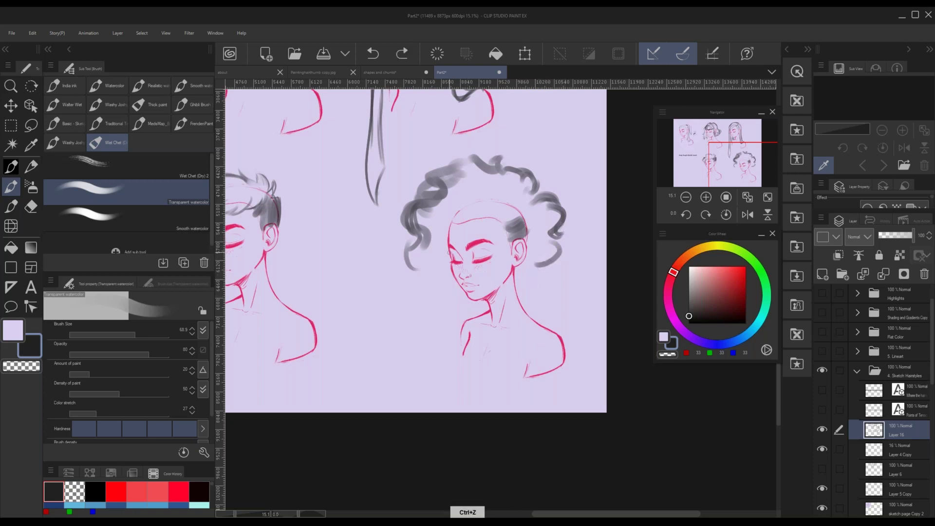
- Add small curls to the lower ends of the curly hair, beside the chin and below the ear
mouse_move(412, 246)
left_mouse_down()
mouse_move(416, 274)
mouse_move(427, 268)
mouse_move(415, 272)
mouse_move(428, 289)
mouse_move(431, 268)
mouse_move(434, 287)
left_mouse_up()
key("ctrl+z")
key("ctrl+z")
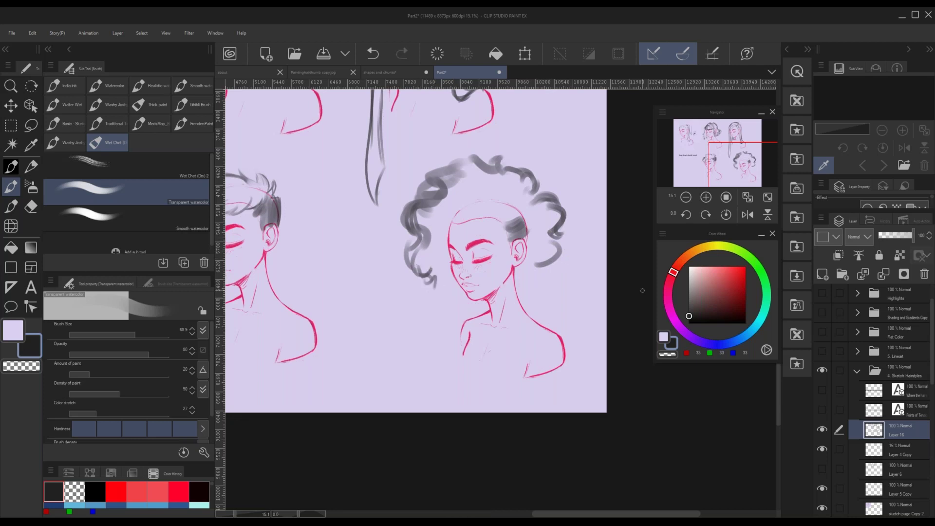
left_click_drag(544, 265, 525, 282)
key("ctrl+z")
mouse_move(435, 263)
left_mouse_down()
mouse_move(418, 274)
mouse_move(425, 269)
mouse_move(445, 295)
mouse_move(443, 280)
mouse_move(447, 287)
left_mouse_up()
key("ctrl+z")
key("ctrl+z")
key("ctrl+z")
key("ctrl+z")
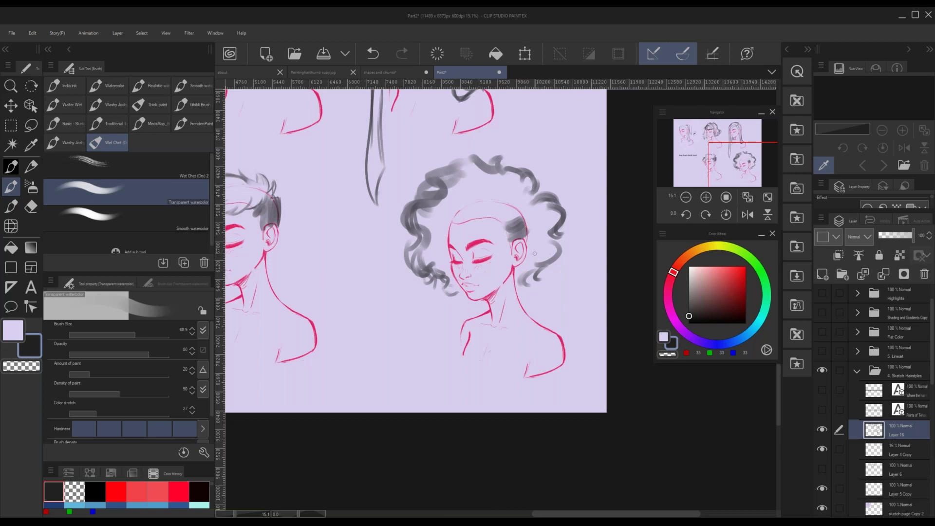
- Add a stray curl to the outer face-side edge and brush a band of short curls along the hairline
mouse_move(530, 273)
left_mouse_down()
mouse_move(525, 288)
mouse_move(522, 275)
mouse_move(515, 285)
left_mouse_up()
left_click_drag(425, 201, 398, 215)
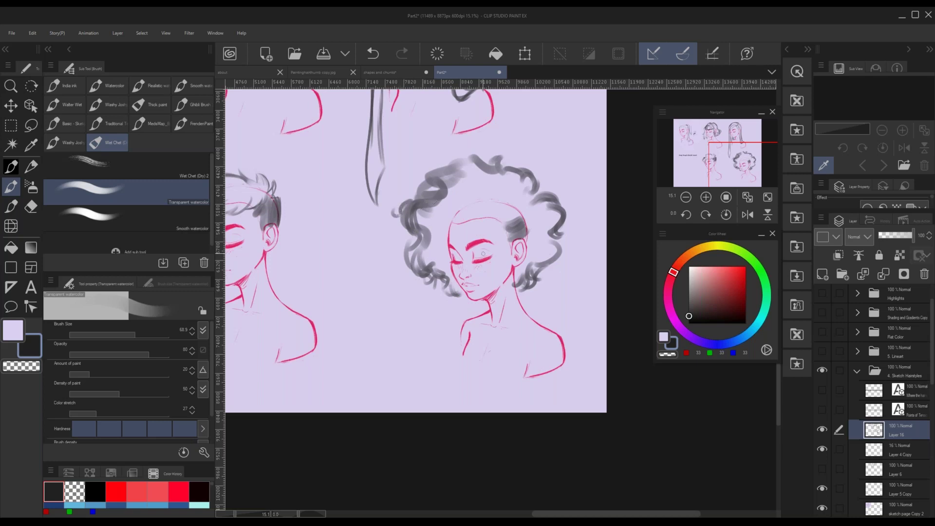
mouse_move(502, 218)
left_mouse_down()
mouse_move(479, 233)
mouse_move(470, 216)
mouse_move(467, 227)
mouse_move(506, 215)
mouse_move(463, 221)
mouse_move(442, 245)
left_mouse_up()
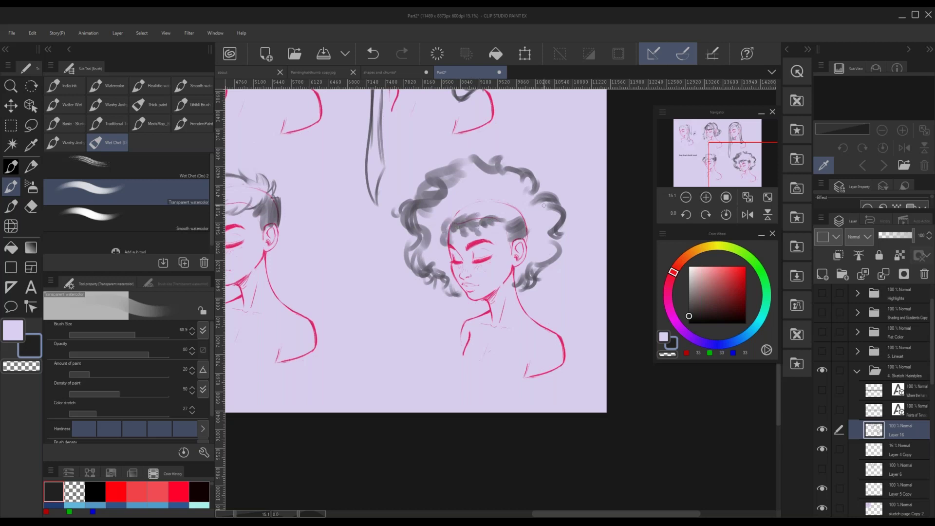
- Soften the upper face-side curls with a larger brush in transparent colour, and touch up the curly hair in dark grey
right_click(409, 186, "ctrl+alt")
mouse_move(412, 194)
left_mouse_down("ctrl+alt")
mouse_move(430, 188)
mouse_move(401, 194)
mouse_move(402, 223)
left_mouse_up("ctrl+alt")
key("c")
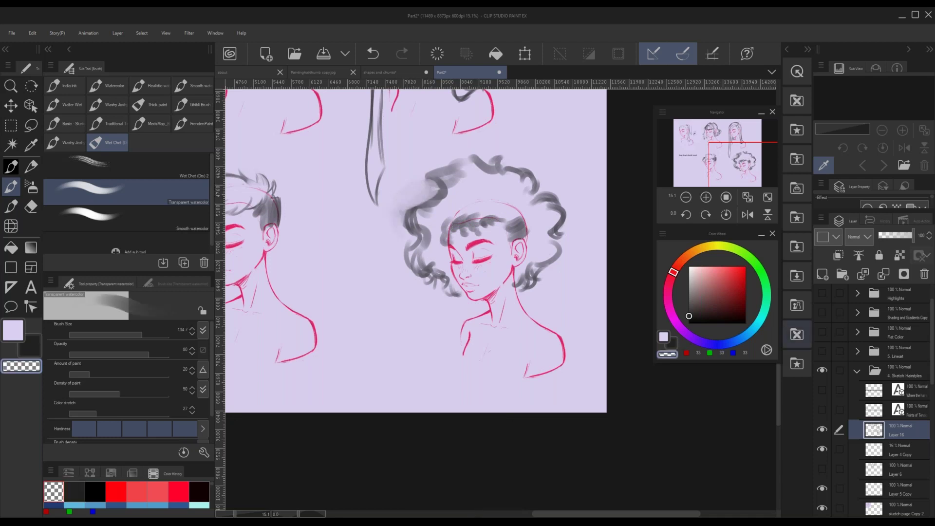
mouse_move(443, 196)
left_mouse_down()
mouse_move(459, 178)
mouse_move(445, 173)
left_mouse_up()
scroll(454, 245, "down", 4)
left_click_drag(750, 160, 739, 147)
key("c")
mouse_move(537, 283)
left_mouse_down()
mouse_move(554, 274)
mouse_move(561, 288)
left_mouse_up()
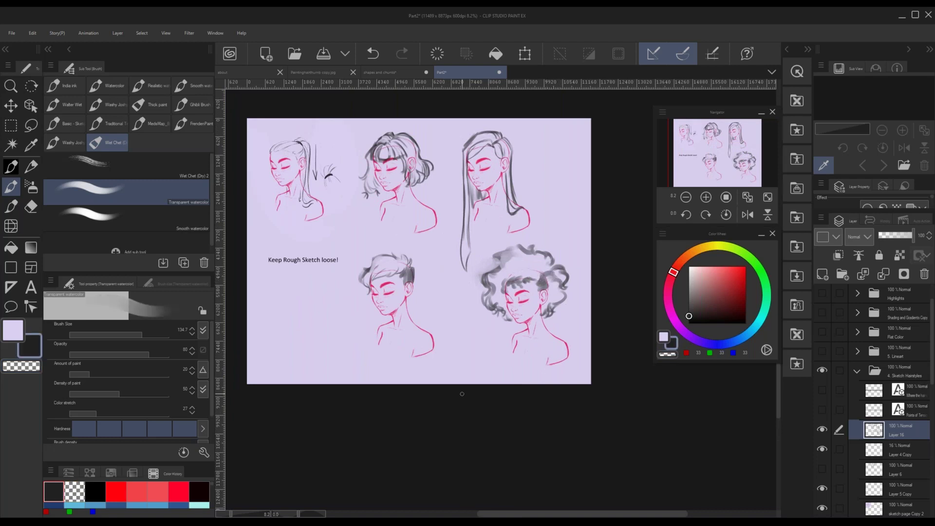
scroll(502, 131, "up", 1)
scroll(438, 332, "up", 2)
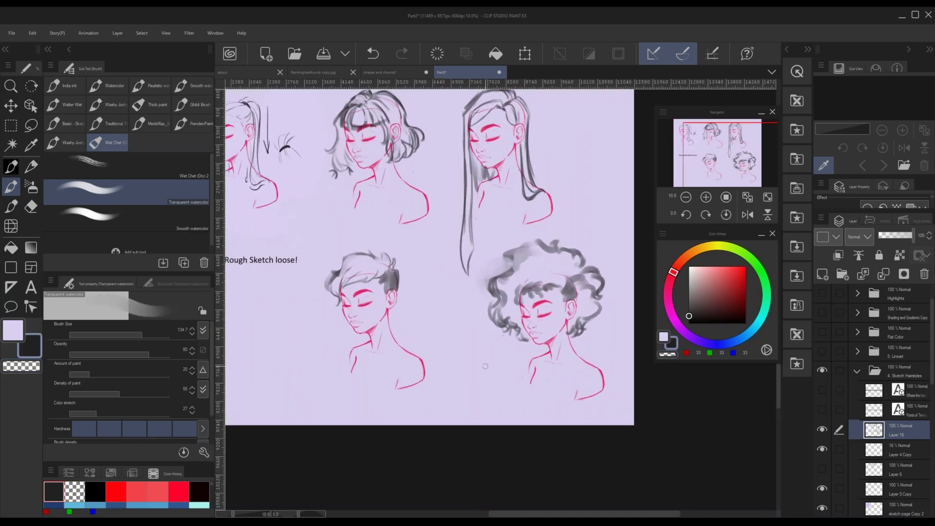
left_click_drag(715, 157, 710, 151)
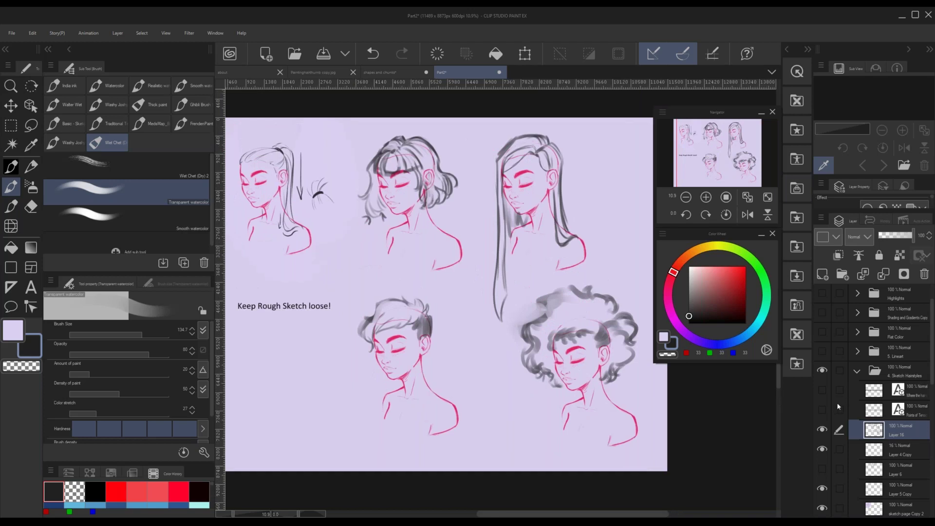
- Hide the sketch hairstyles folder, show the lineart folder, and select its hair sketch layer, Layer 4 Copy 3
left_click(857, 372)
left_click(821, 351)
left_click(822, 371)
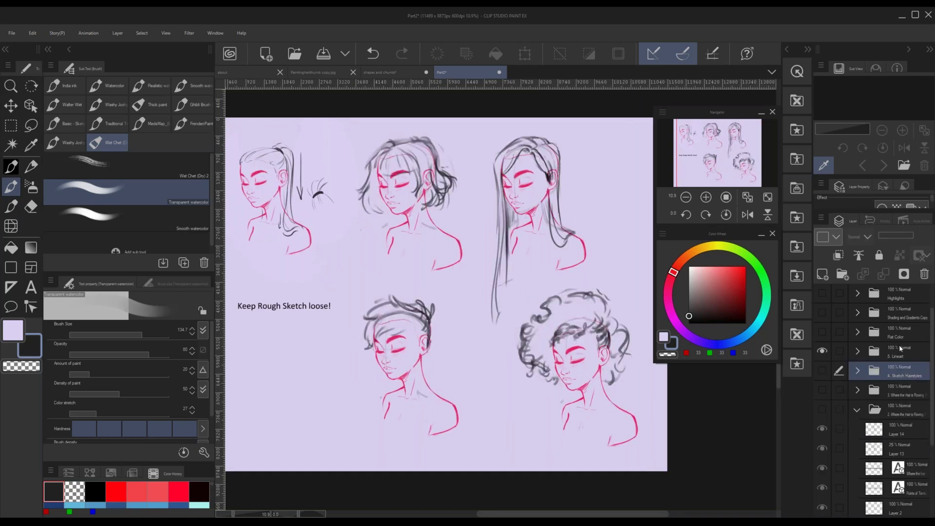
left_click_drag(736, 144, 739, 145)
left_click(873, 351)
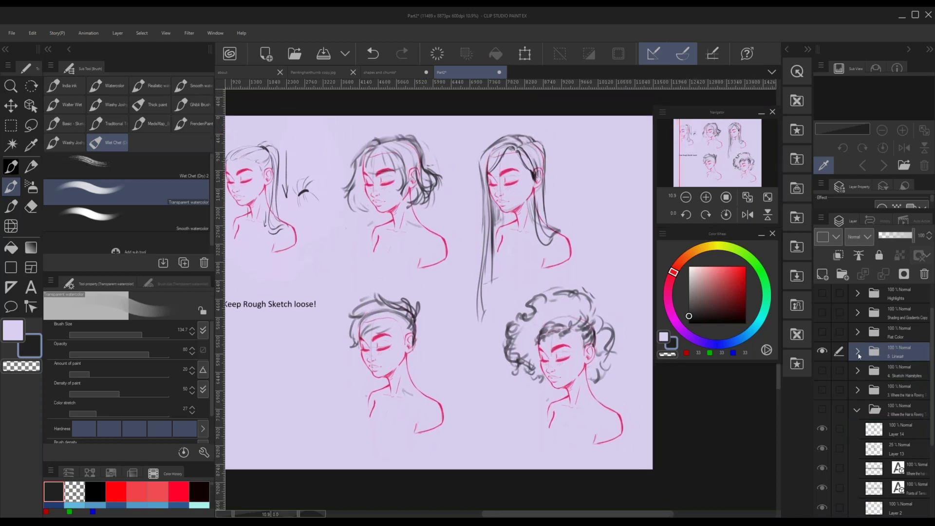
left_click(857, 351)
left_click(915, 417)
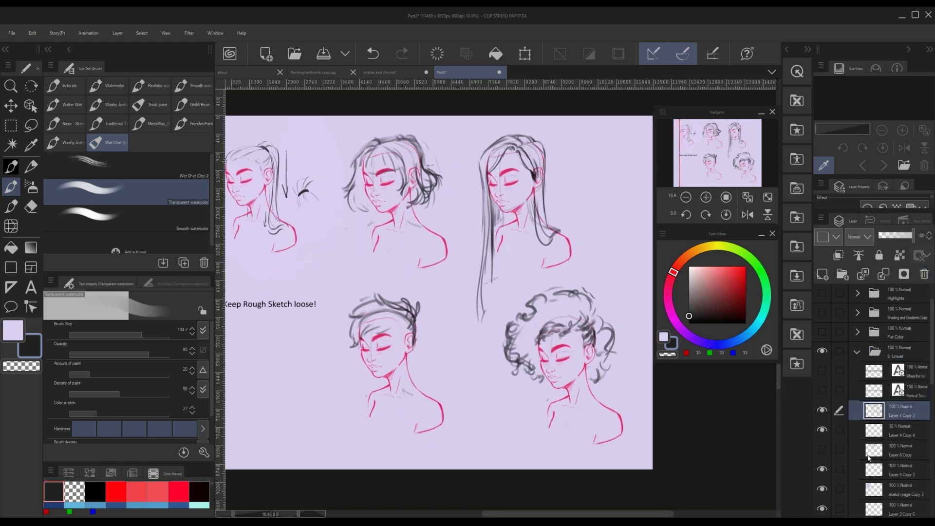
- Lower the hair sketch layer's opacity to about 39% and add a new raster layer above it
scroll(903, 439, "down", 1)
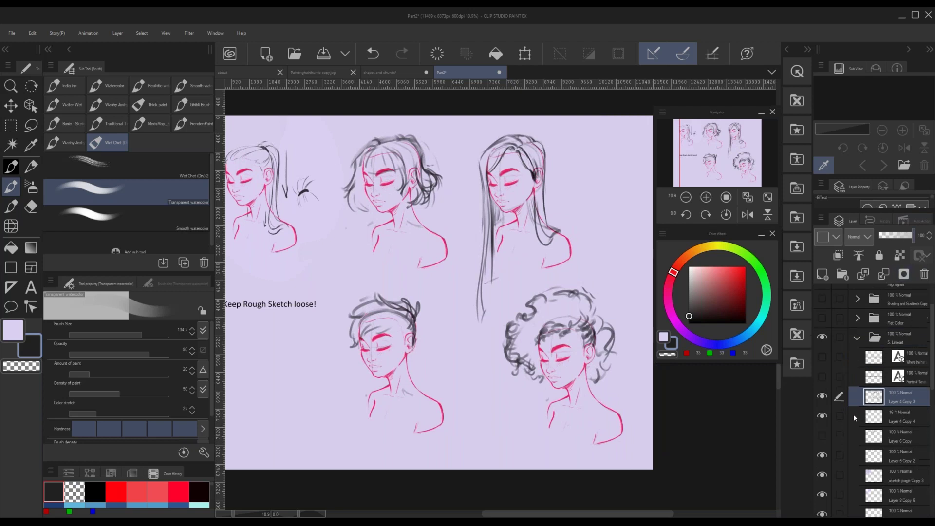
left_click(825, 397)
left_click(825, 397)
left_click(888, 235)
left_click_drag(889, 236, 893, 235)
left_click(822, 275)
- Ink the front curve of the bob's fringe from the temple up to the parting with a textured inking pen
scroll(376, 144, "up", 3)
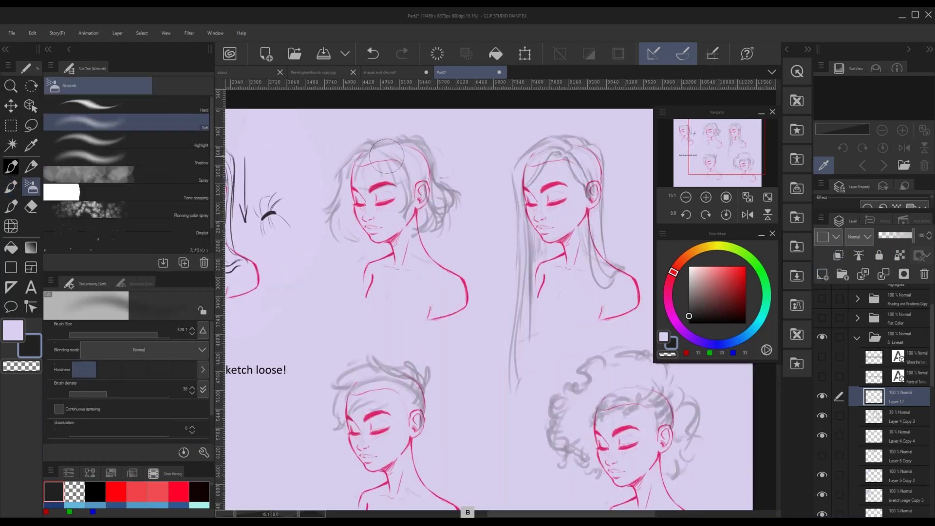
key("p")
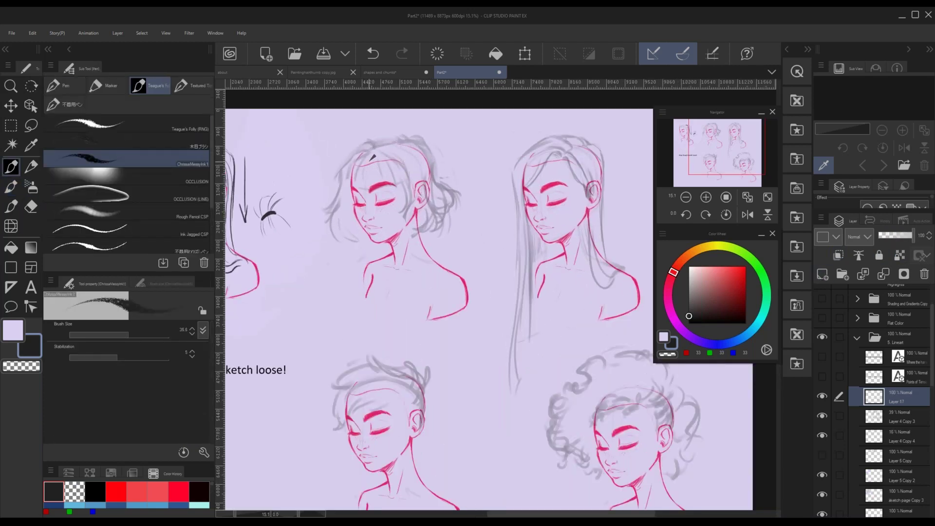
left_click_drag(733, 148, 730, 144)
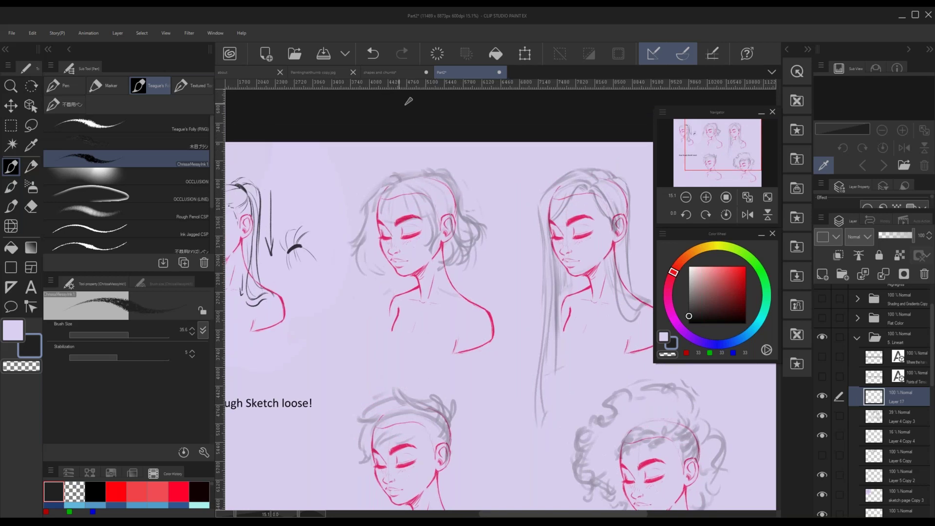
scroll(426, 114, "up", 1)
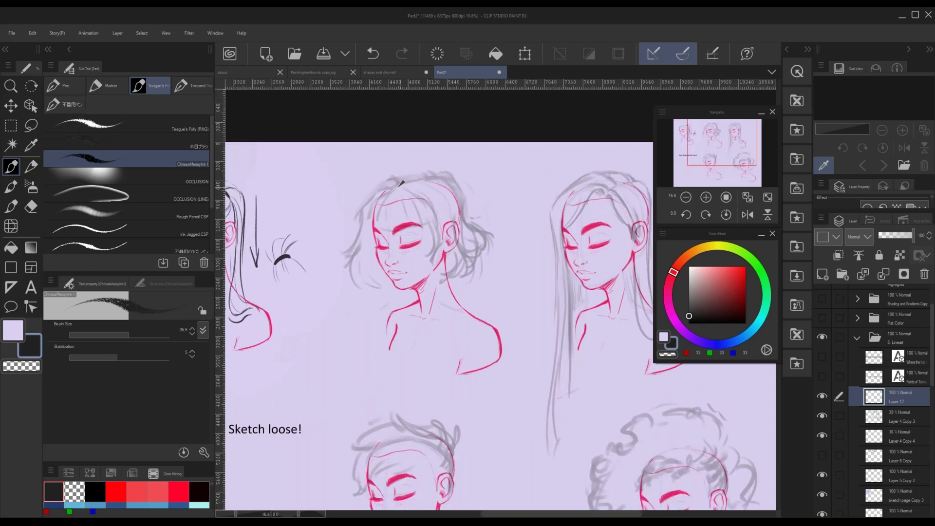
mouse_move(378, 190)
left_mouse_down()
mouse_move(360, 210)
mouse_move(379, 199)
mouse_move(371, 218)
left_mouse_up()
key("ctrl+z")
key("ctrl+z")
key("ctrl+z")
left_click_drag(405, 192, 413, 187)
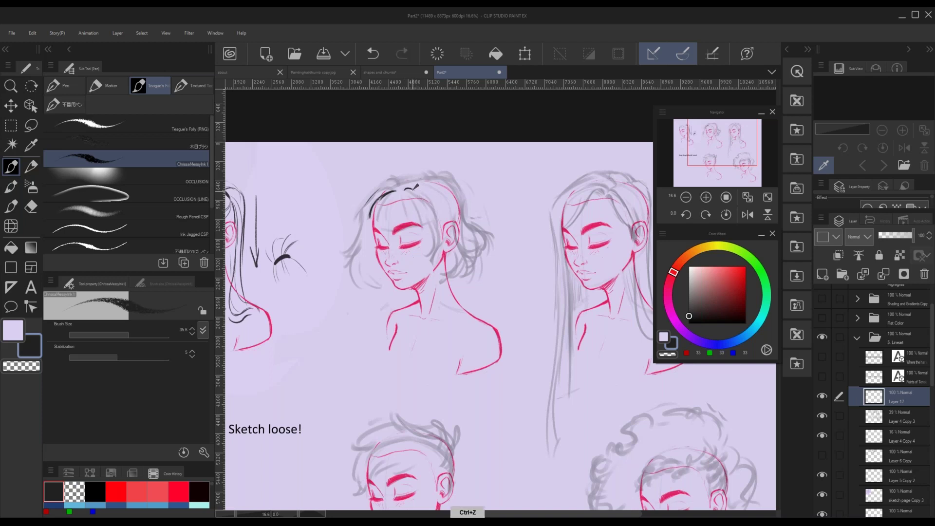
key("ctrl+z")
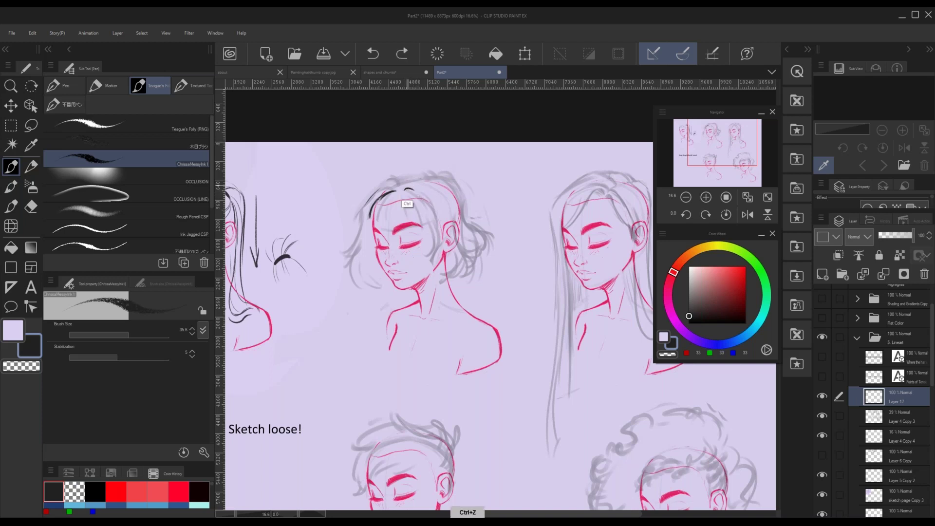
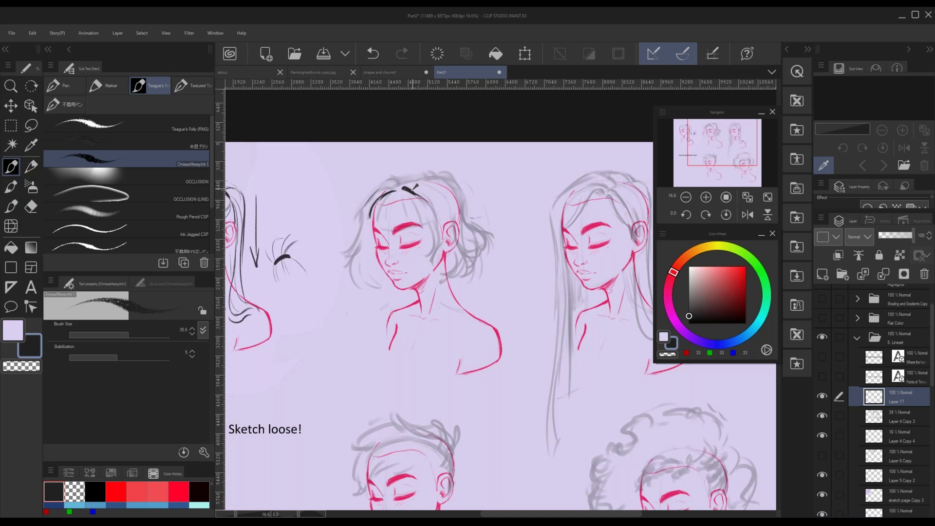
- Clean up the inked line at the bob's parting with transparent colour and carry the fringe arc over the forehead
key("c")
mouse_move(407, 191)
left_mouse_down()
mouse_move(435, 213)
mouse_move(398, 188)
left_mouse_up()
key("c")
key("c")
key("c")
key("ctrl+z")
- Ink the bob's back outline from the crown down behind the ear, ending in an outward curl
left_click_drag(453, 173, 468, 209)
key("ctrl+z")
mouse_move(453, 177)
left_mouse_down()
mouse_move(462, 216)
mouse_move(466, 208)
mouse_move(495, 234)
mouse_move(490, 241)
mouse_move(483, 226)
mouse_move(484, 251)
mouse_move(490, 237)
mouse_move(488, 229)
mouse_move(485, 247)
mouse_move(480, 228)
mouse_move(464, 254)
left_mouse_up()
key("ctrl+z")
key("ctrl+z")
key("ctrl+z")
key("ctrl+z")
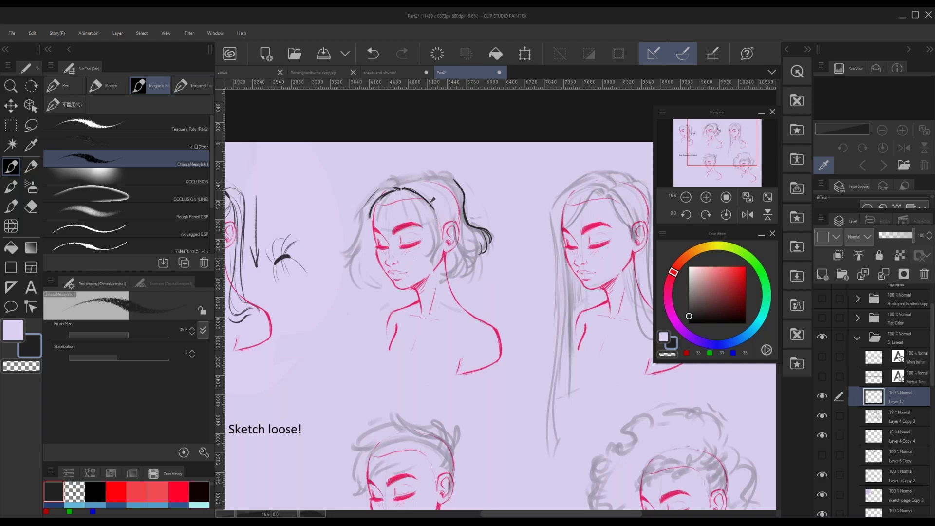
- Ink the bob's fringe with strands falling from the parting and a curved lower edge above the brows
mouse_move(428, 225)
left_mouse_down()
mouse_move(431, 196)
mouse_move(437, 218)
left_mouse_up()
key("ctrl+z")
key("ctrl+z")
left_click_drag(422, 212, 425, 224)
key("ctrl+z")
mouse_move(409, 219)
left_mouse_down()
mouse_move(424, 223)
mouse_move(410, 228)
mouse_move(395, 190)
left_mouse_up()
key("ctrl+z")
left_click_drag(380, 226, 408, 226)
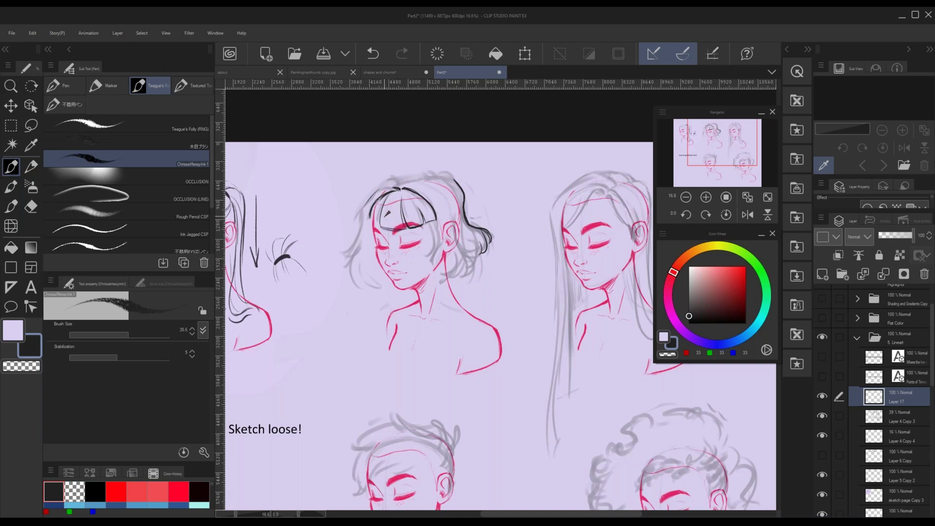
- Ink additional fringe strands on the far side of the forehead, running between the lower edge and the parting
key("ctrl+z")
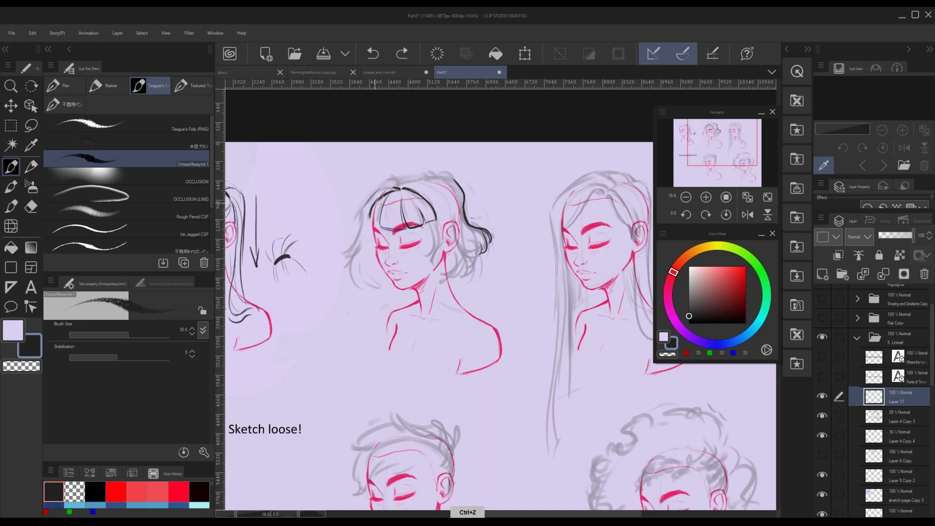
left_click_drag(376, 223, 388, 191)
key("ctrl+z")
left_click_drag(375, 226, 388, 189)
left_click_drag(383, 226, 399, 189)
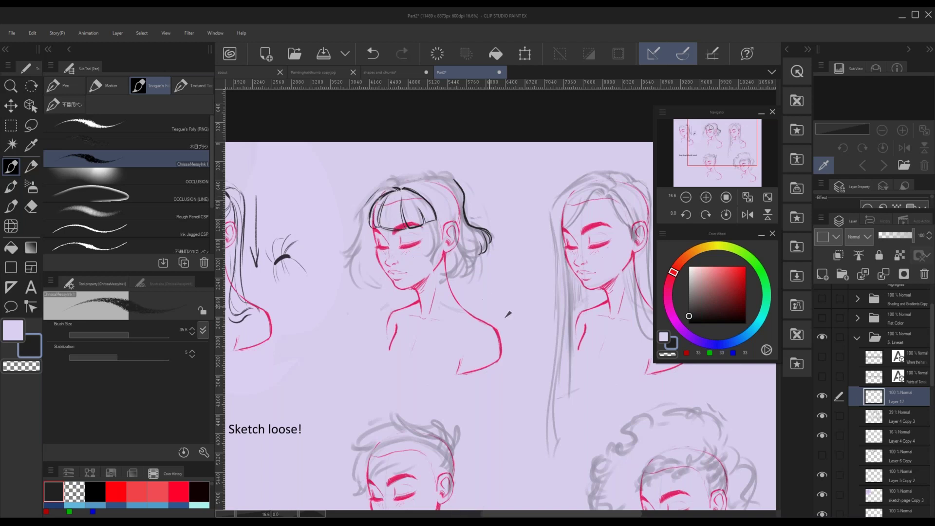
key("ctrl+z")
- Refine the ear-side end of the fringe with transparent colour and ink a lock falling in front of the ear
key("c")
left_click_drag(421, 202, 432, 224)
key("c")
key("c")
key("c")
key("c")
mouse_move(417, 193)
left_mouse_down()
mouse_move(421, 217)
mouse_move(429, 204)
mouse_move(425, 226)
mouse_move(431, 207)
mouse_move(429, 244)
left_mouse_up()
key("c")
key("ctrl+z")
key("ctrl+z")
key("ctrl+z")
- Ink a strand over the ear and continue the lock beside the cheek on the bob
left_click_drag(458, 211, 436, 254)
key("ctrl+z")
key("ctrl+z")
key("ctrl+z")
left_click_drag(447, 214, 444, 219)
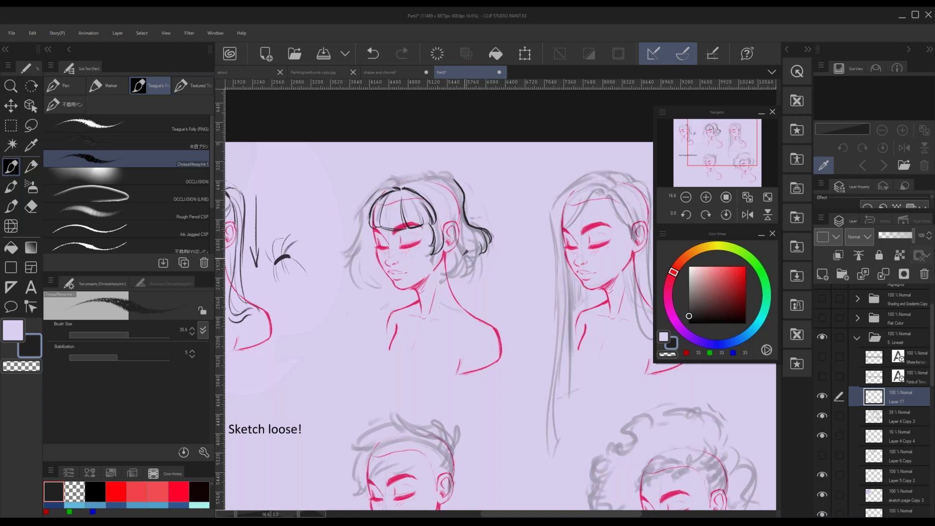
- Ink curled locks of the bob below the ear, sweeping out toward the neck
mouse_move(448, 233)
left_mouse_down()
mouse_move(446, 271)
mouse_move(448, 250)
mouse_move(449, 273)
mouse_move(464, 268)
left_mouse_up()
key("ctrl+z")
key("ctrl+z")
key("ctrl+z")
key("ctrl+z")
key("ctrl+z")
key("ctrl+z")
key("ctrl+z")
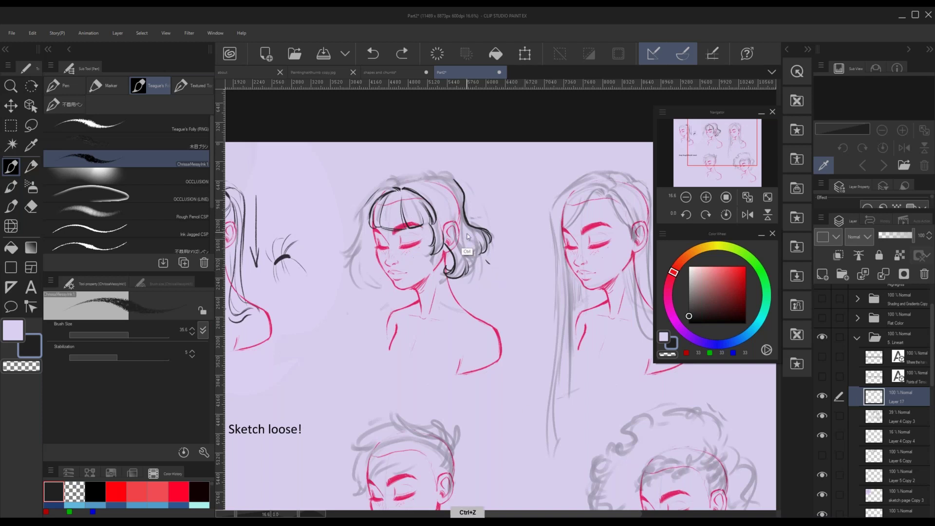
- Fill in the curls behind the ear with more inked strands and start the outline at the back of the crown
left_click_drag(456, 233, 472, 257)
key("ctrl+z")
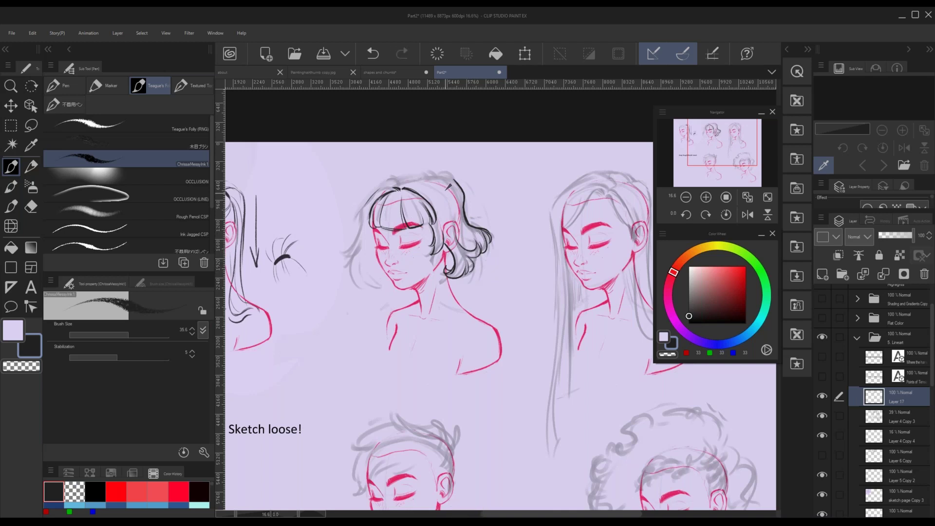
left_click_drag(478, 241, 486, 234)
left_click_drag(438, 176, 460, 181)
- Refine the back of the bob's crown by alternating dark ink and transparent colour to tidy overshooting strokes
key("shift+space")
key("c")
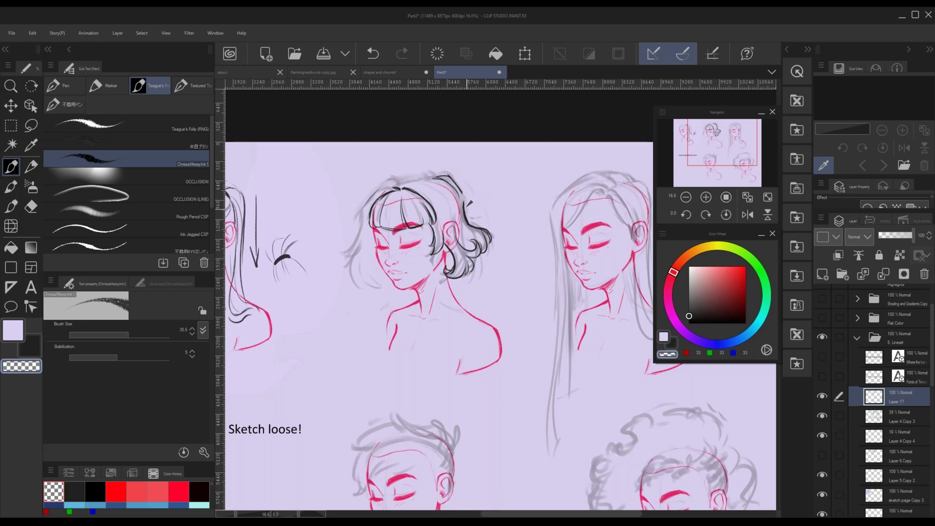
key("c")
key("c")
key("c")
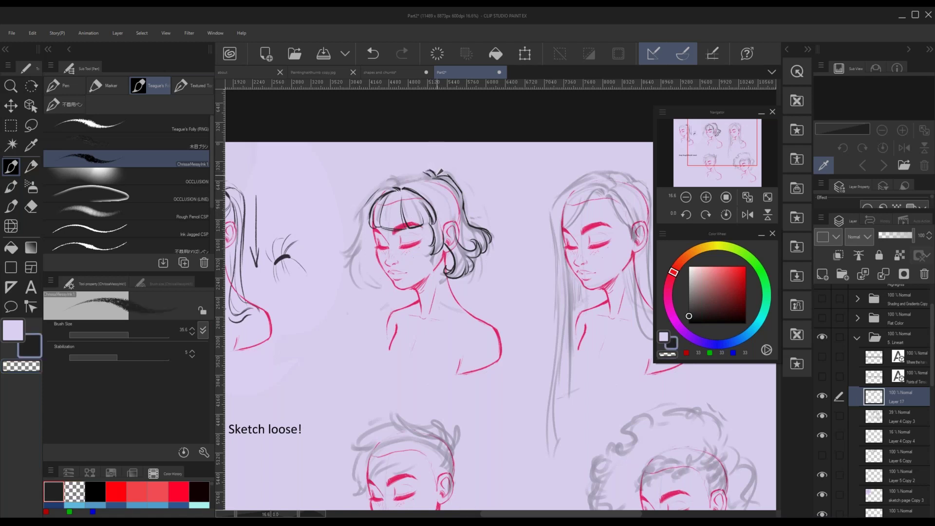
key("c")
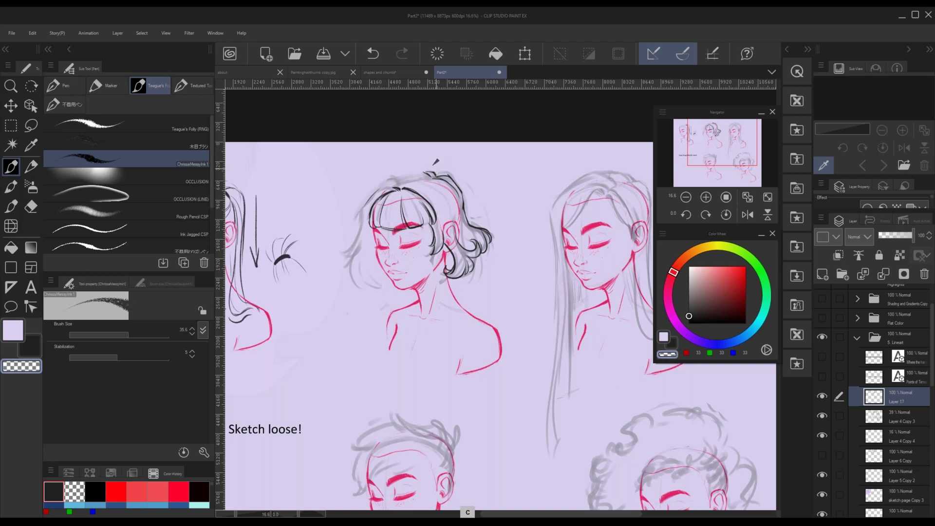
key("c")
key("ctrl+z")
- Ink the bob's top outline across the crown to the front and add a strand line running back from the parting
left_click_drag(426, 172, 397, 176)
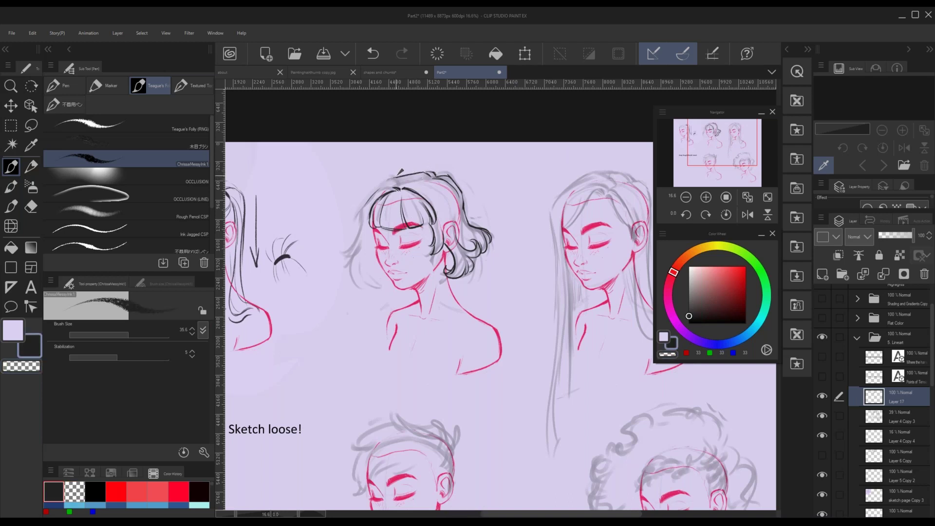
key("ctrl+z")
mouse_move(400, 189)
left_mouse_down()
mouse_move(411, 196)
mouse_move(401, 183)
mouse_move(431, 179)
left_mouse_up()
key("ctrl+z")
key("ctrl+z")
left_click_drag(403, 176, 380, 188)
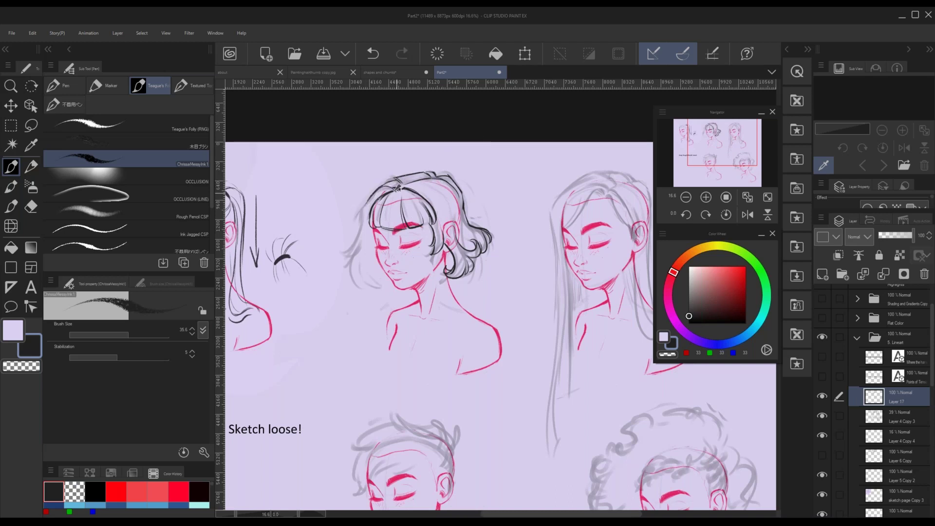
- Ink the bob's face-side outline from the top of the head to a flicked-out wave and strands at chin level
left_click_drag(379, 188, 359, 215)
key("ctrl+z")
mouse_move(381, 184)
left_mouse_down()
mouse_move(343, 254)
mouse_move(361, 286)
mouse_move(385, 277)
left_mouse_up()
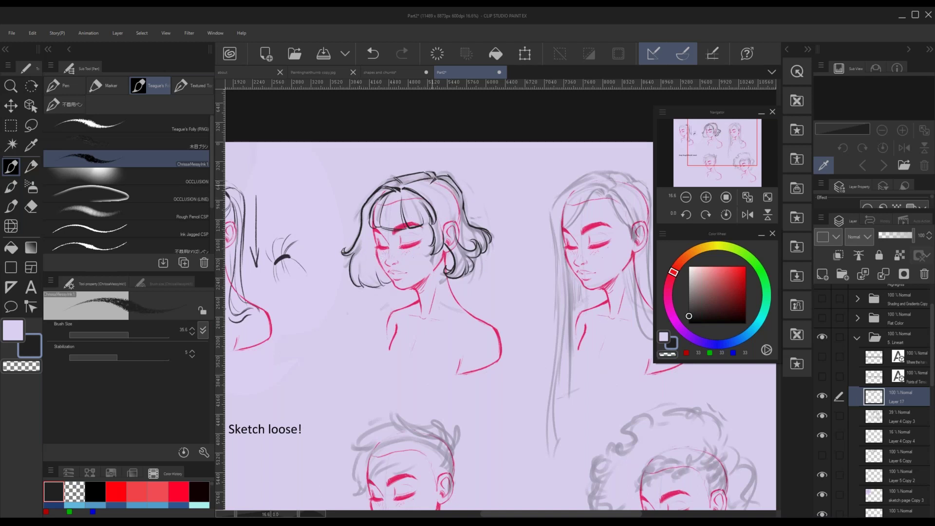
key("ctrl+z")
left_click_drag(448, 203, 449, 212)
key("ctrl+z")
left_click_drag(429, 179, 460, 217)
key("ctrl+z")
mouse_move(431, 175)
left_mouse_down()
mouse_move(450, 190)
mouse_move(472, 250)
left_mouse_up()
key("ctrl+z")
left_click_drag(463, 215, 482, 250)
key("ctrl+z")
key("ctrl+z")
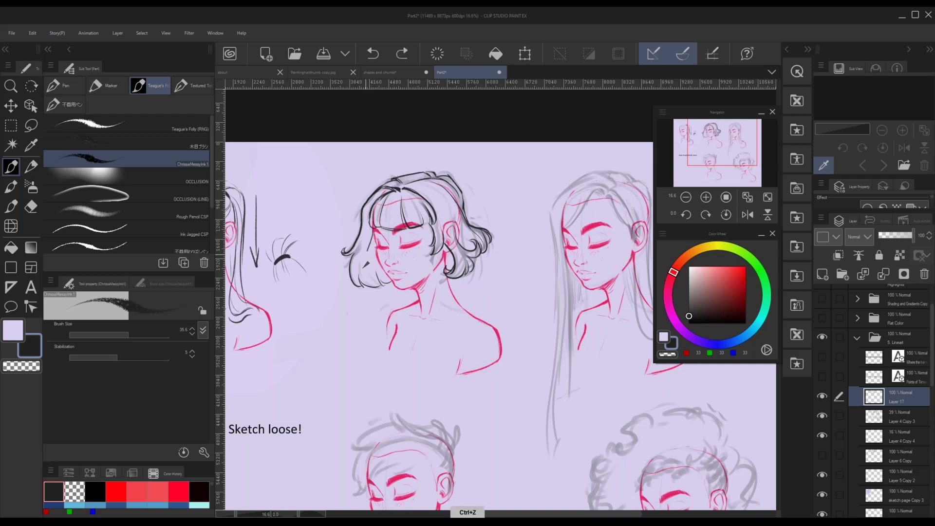
- Refine the bob's face-side wave at chin level and ink a short strand in front of the lower ear, undoing stray strokes
mouse_move(375, 237)
left_mouse_down()
mouse_move(367, 280)
mouse_move(378, 283)
left_mouse_up()
key("ctrl+z")
key("ctrl+z")
mouse_move(373, 225)
left_mouse_down()
mouse_move(378, 283)
mouse_move(368, 261)
mouse_move(375, 292)
left_mouse_up()
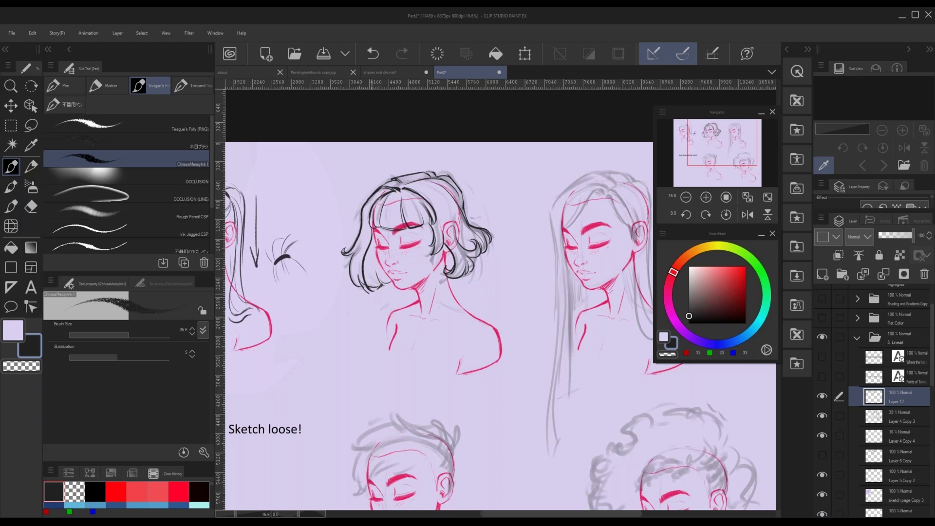
key("c")
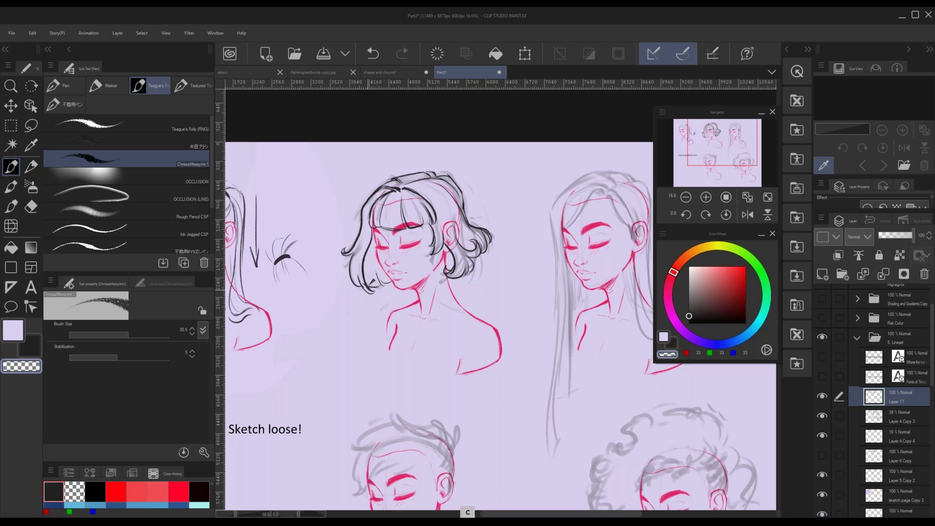
key("ctrl+z")
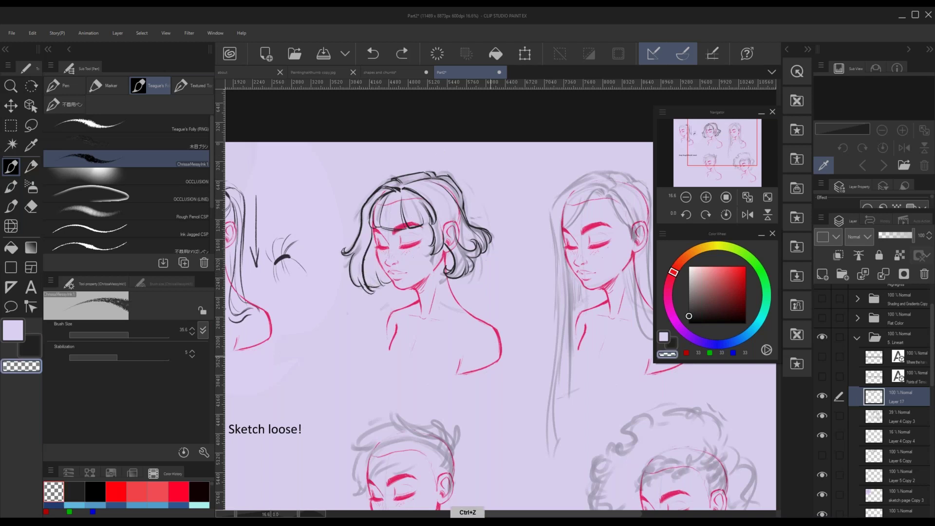
key("c")
mouse_move(445, 247)
left_mouse_down()
mouse_move(446, 273)
mouse_move(437, 269)
left_mouse_up()
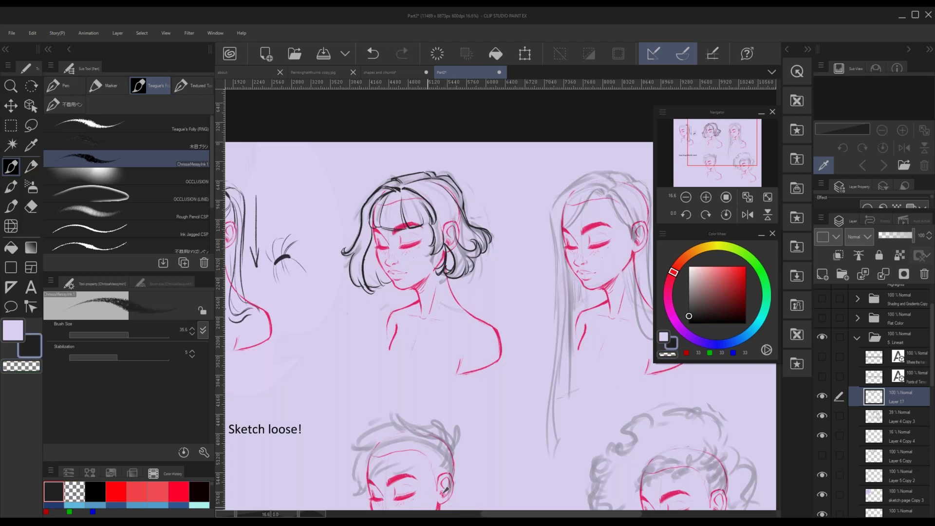
- Toggle the two faint rough sketch layers below Layer 17 to compare the inked bob with its sketch
left_click(823, 414)
left_click(823, 413)
left_click(823, 414)
left_click(823, 415)
left_click(822, 435)
left_click(822, 415)
left_click(823, 435)
left_click(823, 415)
left_click(822, 435)
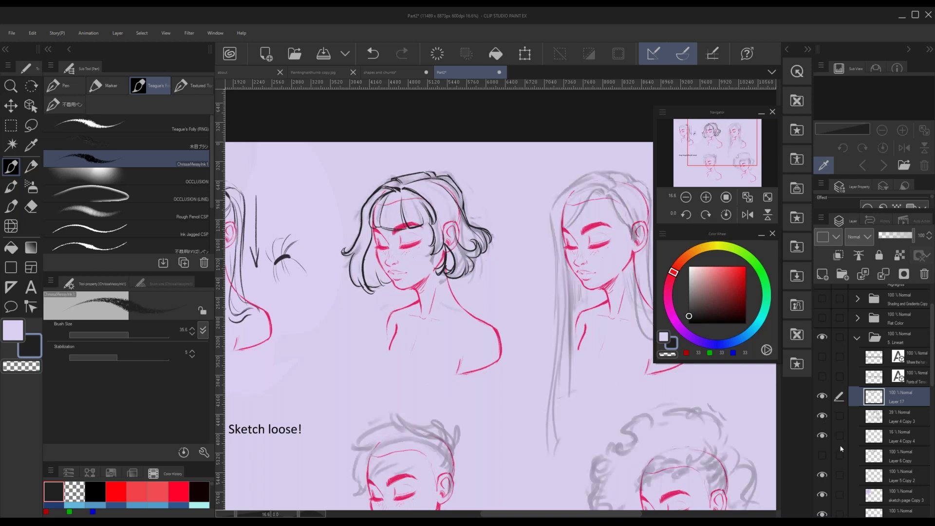
- Collapse and hide the Lineart folder and show the Flat Color folder with its prepared lineart instead
left_click(857, 338)
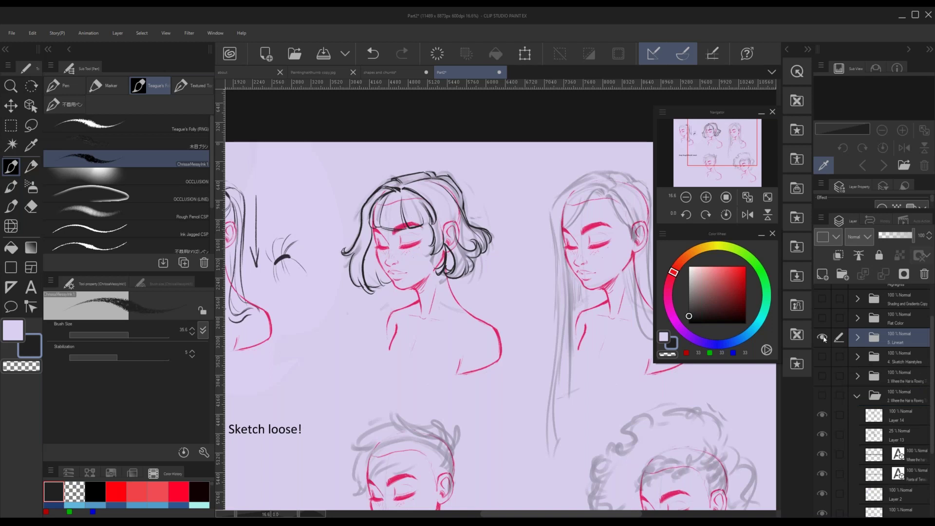
scroll(571, 253, "down", 1)
left_click_drag(736, 158, 743, 167)
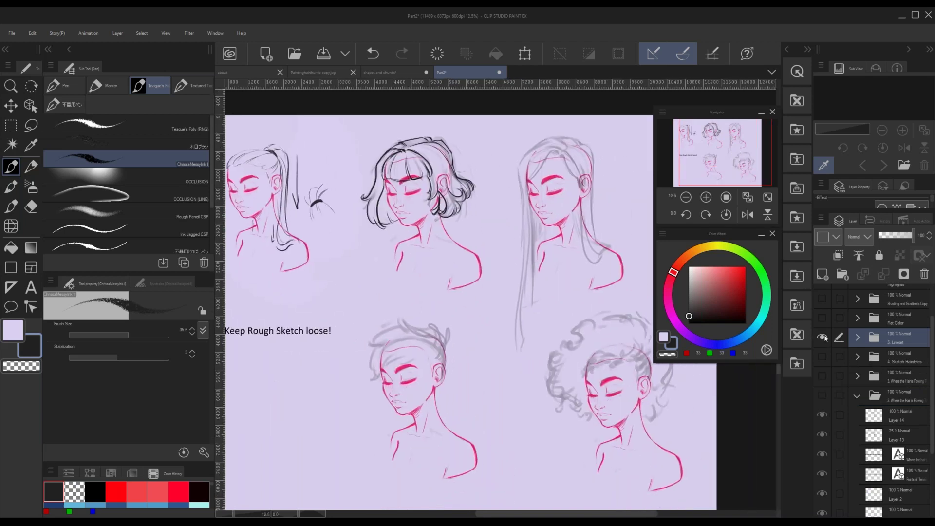
left_click(823, 338)
left_click(822, 318)
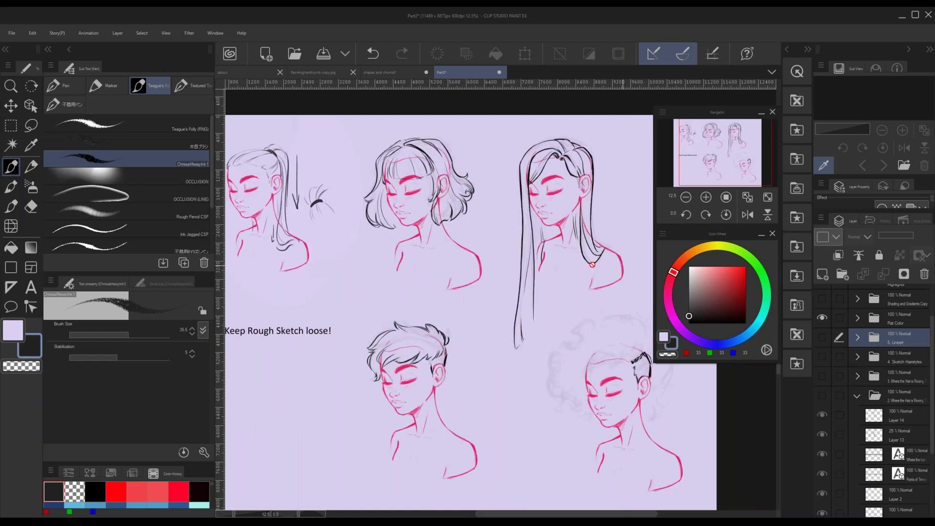
- Examine the inked lineart of the long, short and curly hairstyles, including the shaved side above the curly style's ear
scroll(550, 254, "up", 1)
scroll(484, 225, "down", 1)
left_click_drag(730, 169, 734, 179)
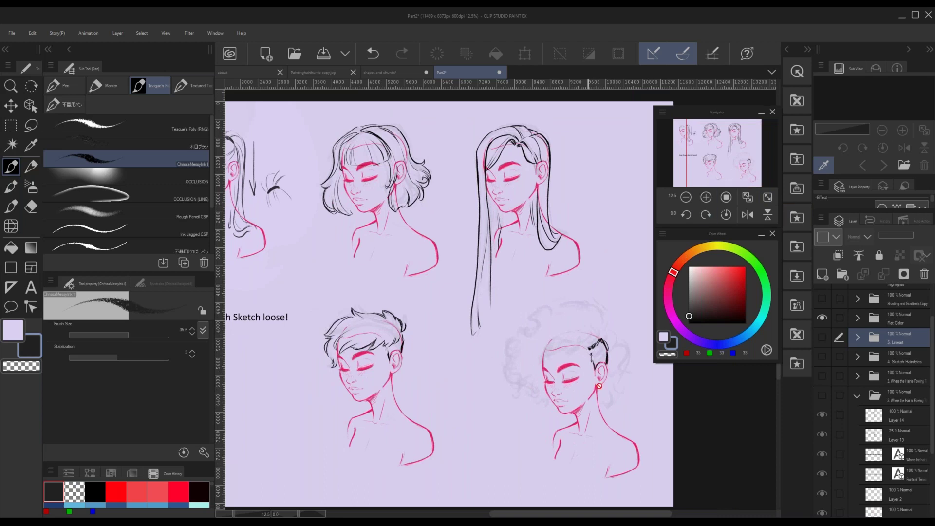
left_click_drag(733, 142, 745, 154)
scroll(524, 298, "up", 1)
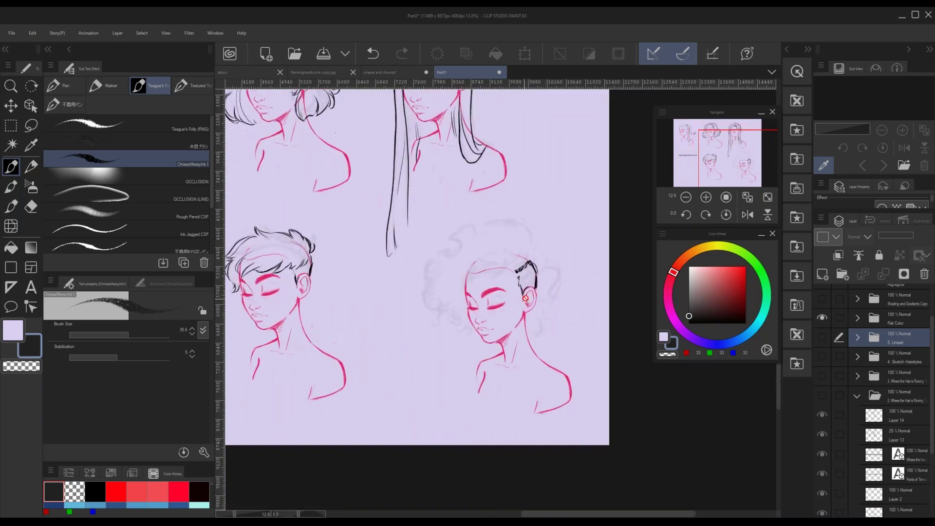
scroll(525, 298, "up", 2)
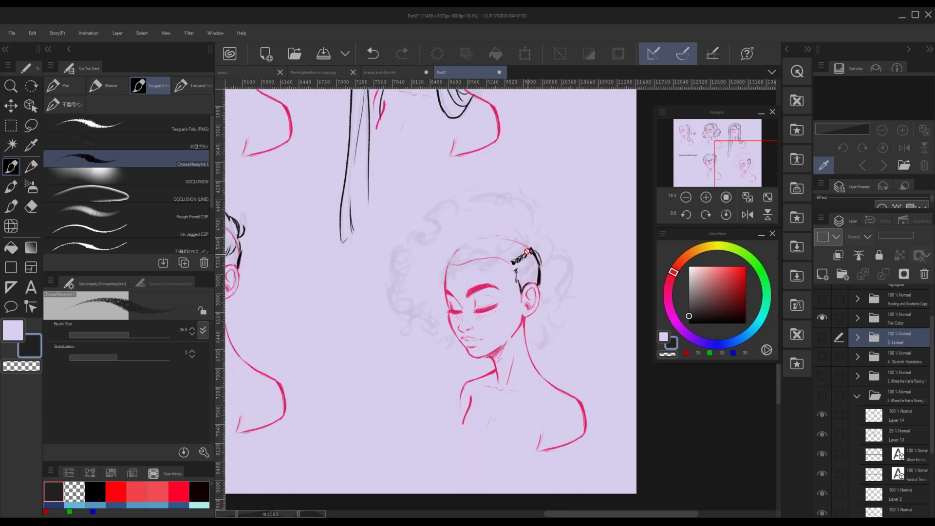
scroll(516, 262, "down", 3)
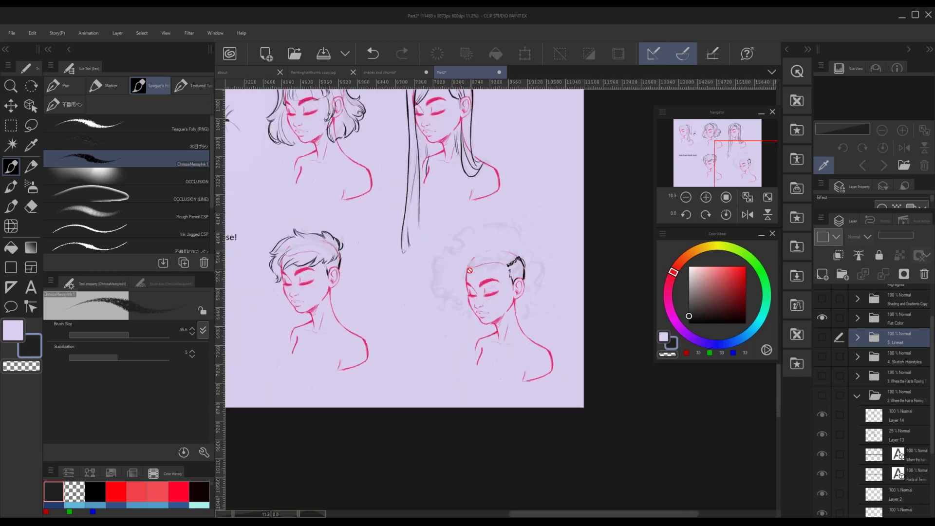
left_click_drag(746, 164, 734, 151)
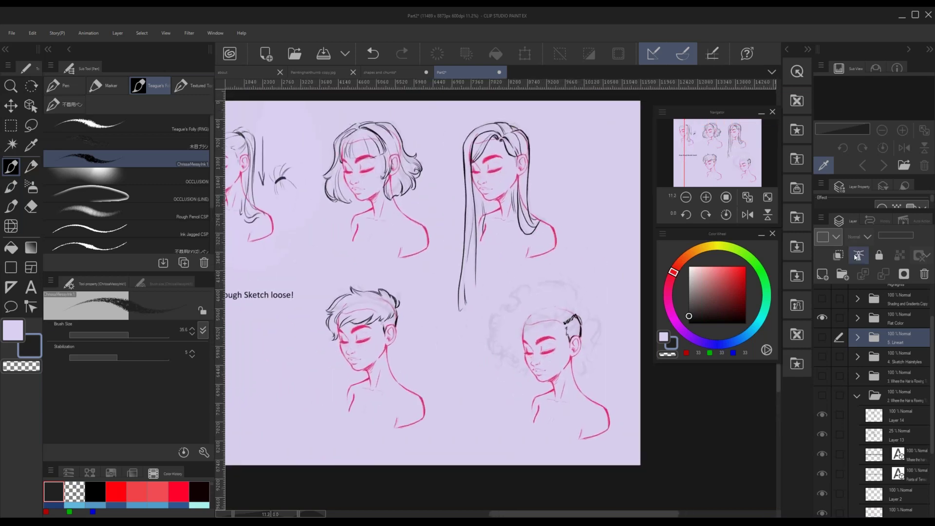
- Add a new layer directly above Layer 8 in the Flat Color folder, check the faint sketch layers' visibility and keep the new layer selected
left_click(901, 319)
left_click(857, 320)
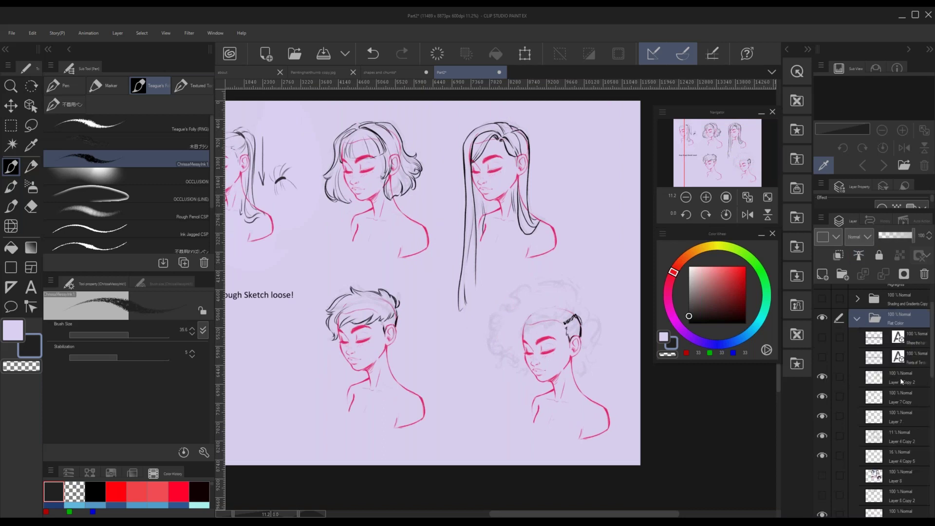
left_click(905, 480)
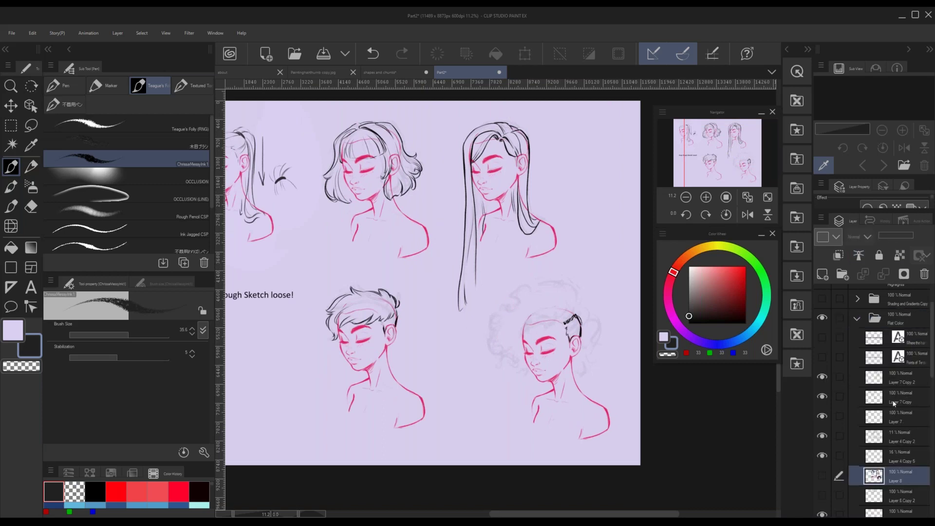
left_click(822, 274)
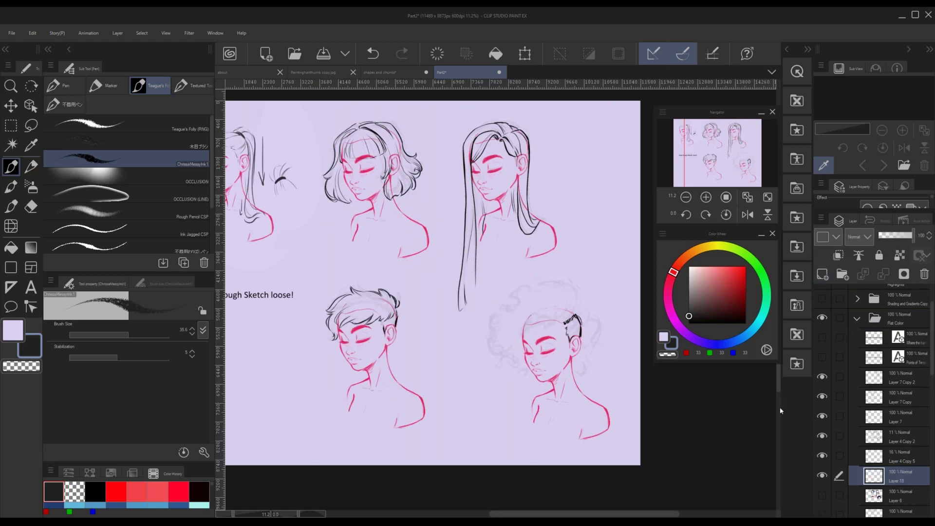
left_click(822, 434)
left_click(822, 435)
left_click(889, 457)
left_click(821, 455)
left_click(909, 480)
- Choose the G-pen and a medium blue drawing colour for filling the bob hairstyle
left_click(58, 86)
mouse_move(728, 148)
left_mouse_down()
mouse_move(716, 146)
mouse_move(724, 159)
left_mouse_up()
scroll(515, 107, "up", 5)
scroll(419, 114, "up", 4)
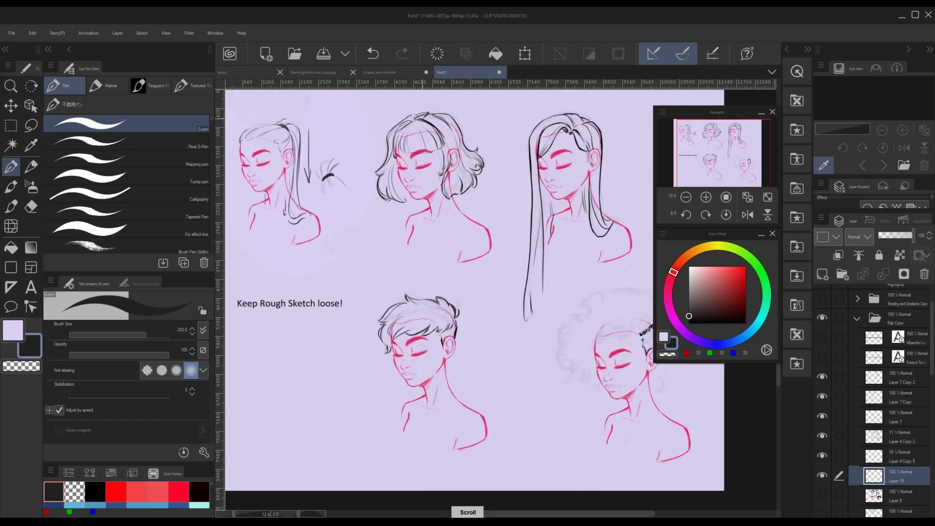
scroll(456, 152, "up", 1)
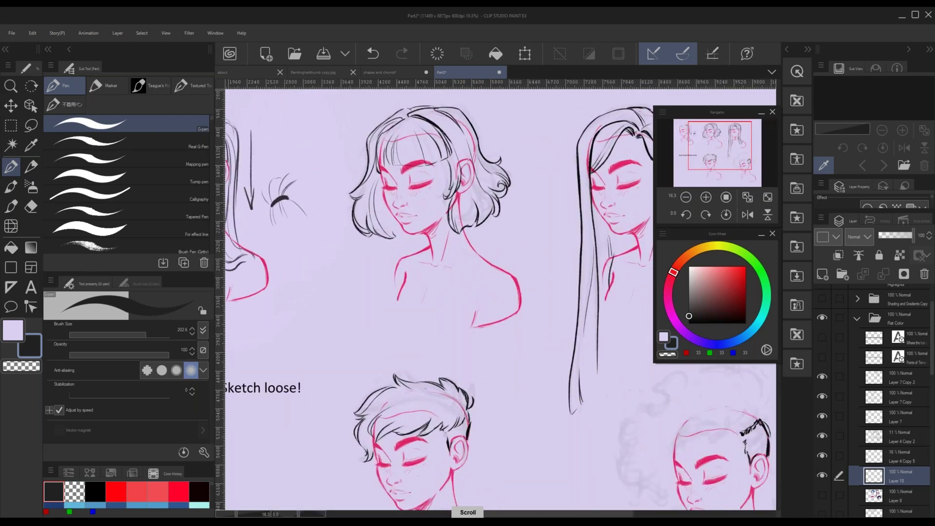
left_click(740, 340)
mouse_move(709, 287)
left_mouse_down()
mouse_move(722, 258)
mouse_move(720, 285)
mouse_move(724, 273)
left_mouse_up()
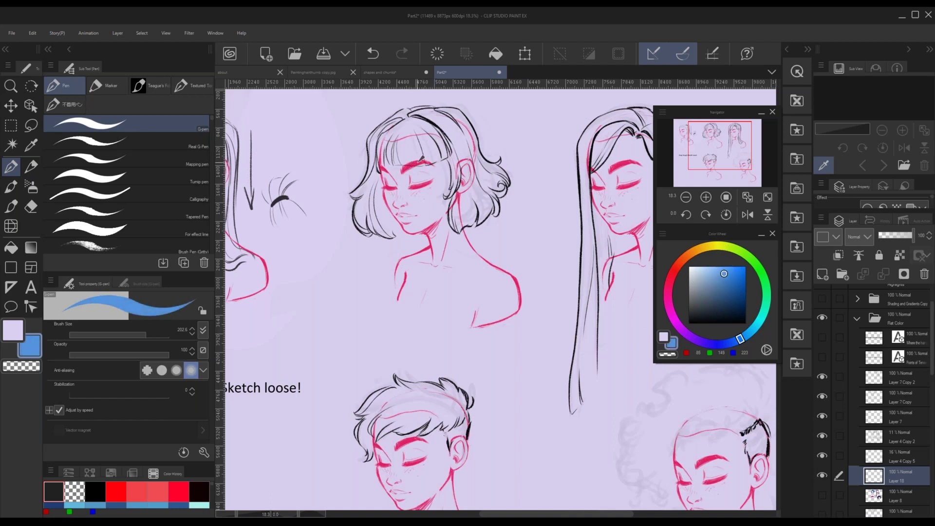
- Paint flat blue just inside the bob's outline from the face-side tip over the crown to the back curls, using a smaller brush along the edges
left_click_drag(450, 121, 470, 142, "ctrl+alt")
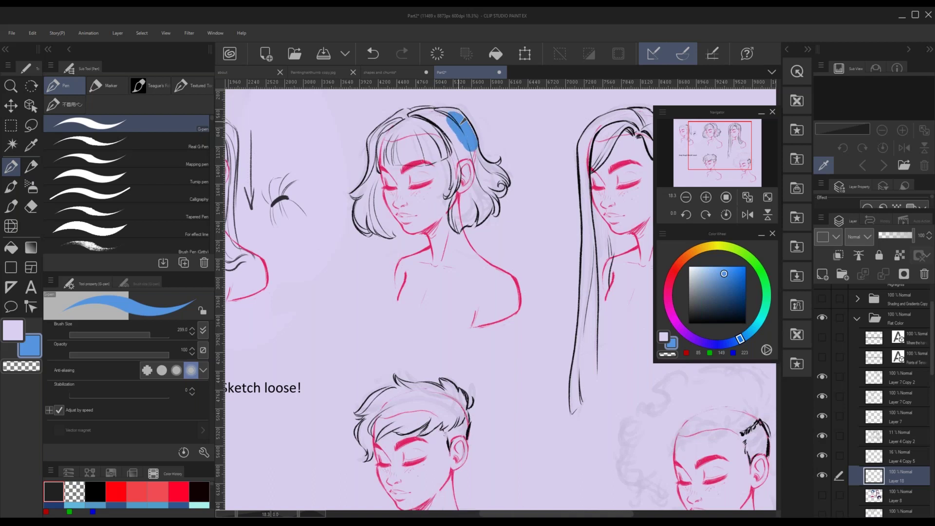
left_click(356, 195)
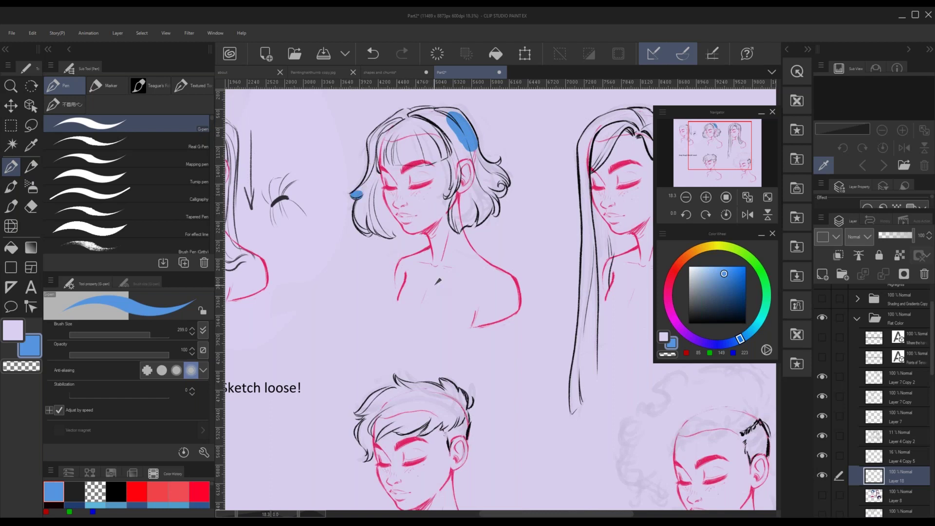
mouse_move(361, 193)
left_mouse_down()
mouse_move(375, 174)
mouse_move(361, 175)
mouse_move(374, 142)
left_mouse_up()
key("ctrl+z")
key("ctrl+z")
mouse_move(359, 192)
left_mouse_down()
mouse_move(374, 134)
mouse_move(400, 116)
mouse_move(375, 131)
left_mouse_up()
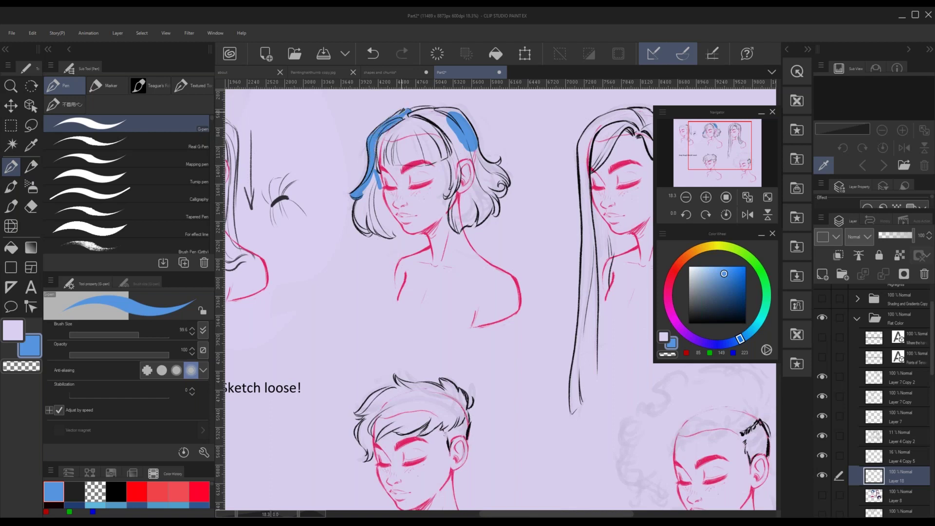
mouse_move(412, 110)
left_mouse_down()
mouse_move(463, 113)
mouse_move(450, 112)
mouse_move(468, 117)
mouse_move(476, 148)
mouse_move(501, 157)
mouse_move(509, 179)
mouse_move(498, 175)
mouse_move(497, 186)
mouse_move(507, 173)
mouse_move(500, 201)
left_mouse_up()
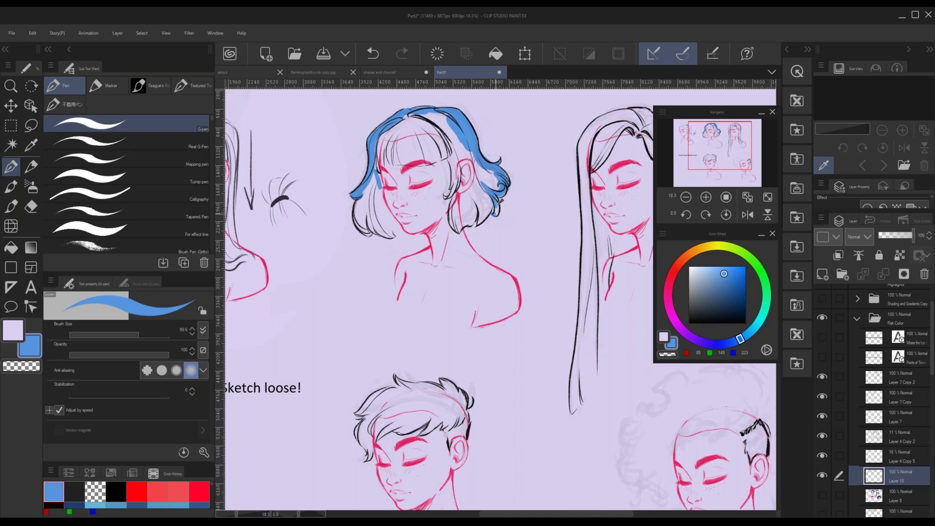
- Outline the rest of the top-row bob hairstyle in blue with the G-pen, including the ends, the fringe and the face-side edge
left_click_drag(458, 229, 461, 190)
mouse_move(458, 230)
left_mouse_down()
mouse_move(476, 217)
mouse_move(478, 194)
mouse_move(482, 208)
mouse_move(478, 174)
mouse_move(455, 179)
mouse_move(455, 189)
mouse_move(447, 152)
left_mouse_up()
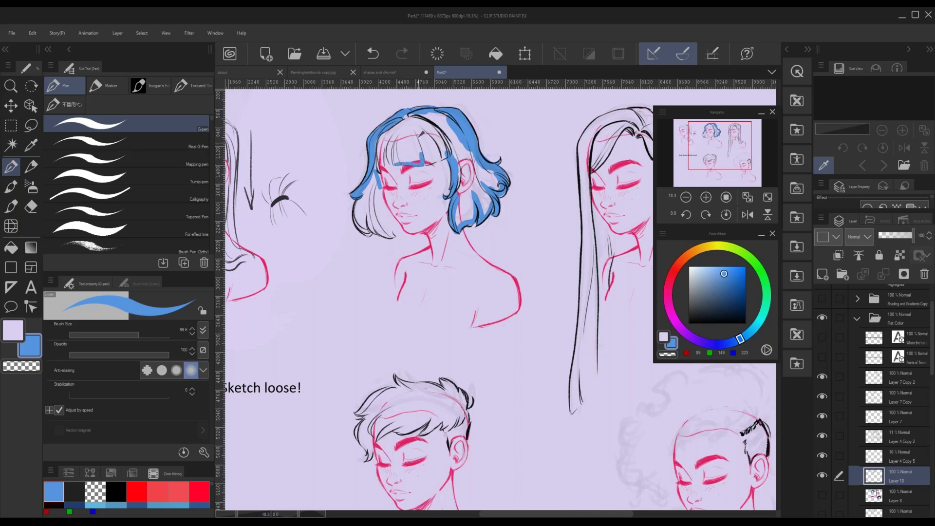
mouse_move(422, 164)
left_mouse_down()
mouse_move(417, 124)
mouse_move(437, 131)
left_mouse_up()
mouse_move(398, 160)
left_mouse_down()
mouse_move(393, 128)
mouse_move(386, 159)
mouse_move(389, 117)
mouse_move(379, 159)
mouse_move(383, 134)
left_mouse_up()
mouse_move(383, 185)
left_mouse_down()
mouse_move(378, 154)
mouse_move(388, 208)
mouse_move(405, 226)
mouse_move(382, 178)
mouse_move(402, 230)
left_mouse_up()
key("ctrl+z")
mouse_move(364, 191)
left_mouse_down()
mouse_move(356, 214)
mouse_move(372, 232)
left_mouse_up()
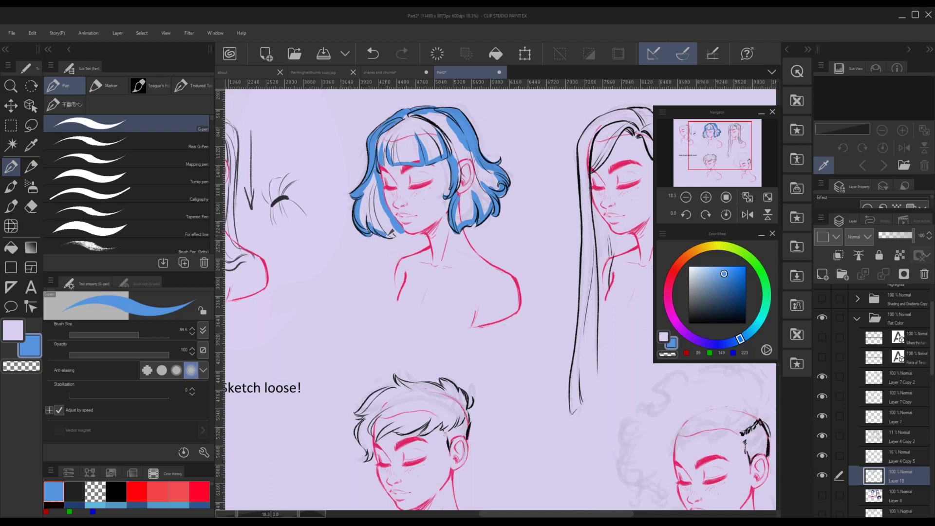
- Fill the enclosed areas of the bob hairstyle with the same blue on the current layer
key("g")
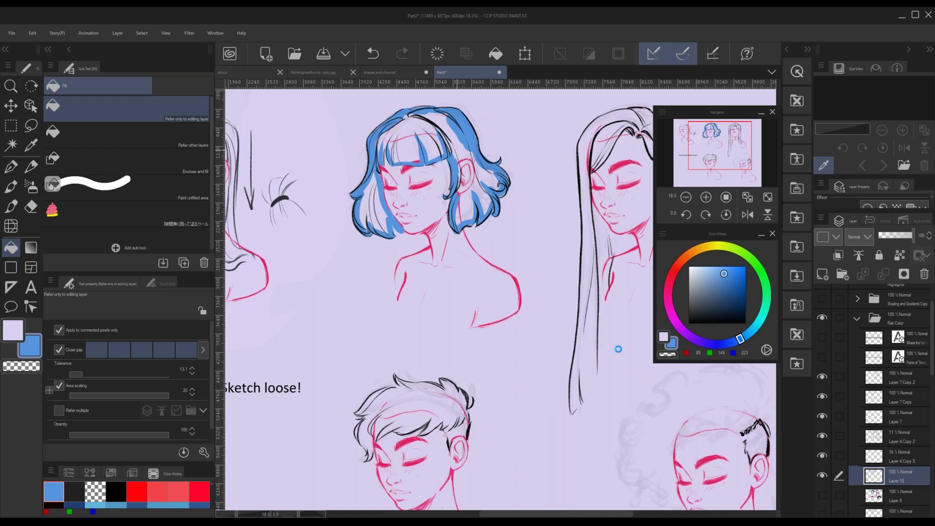
left_click(600, 253)
key("ctrl+z")
key("p")
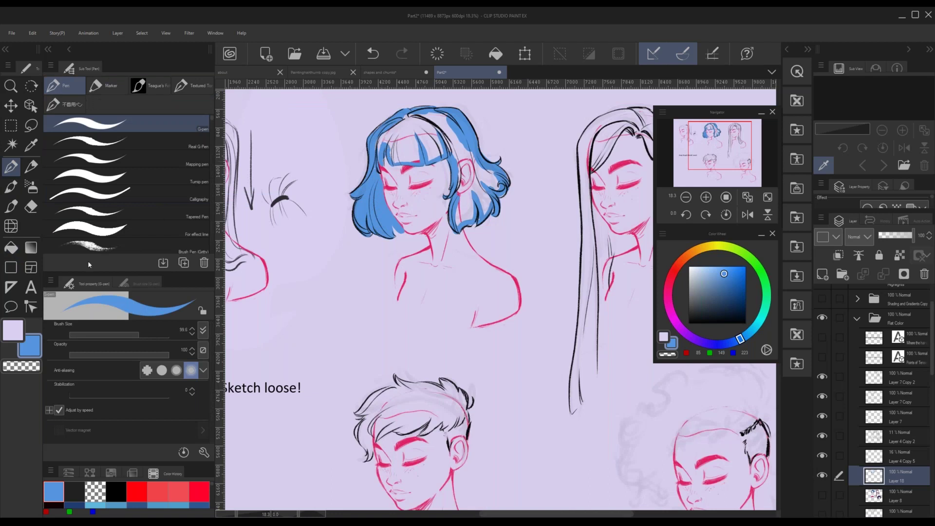
key("g")
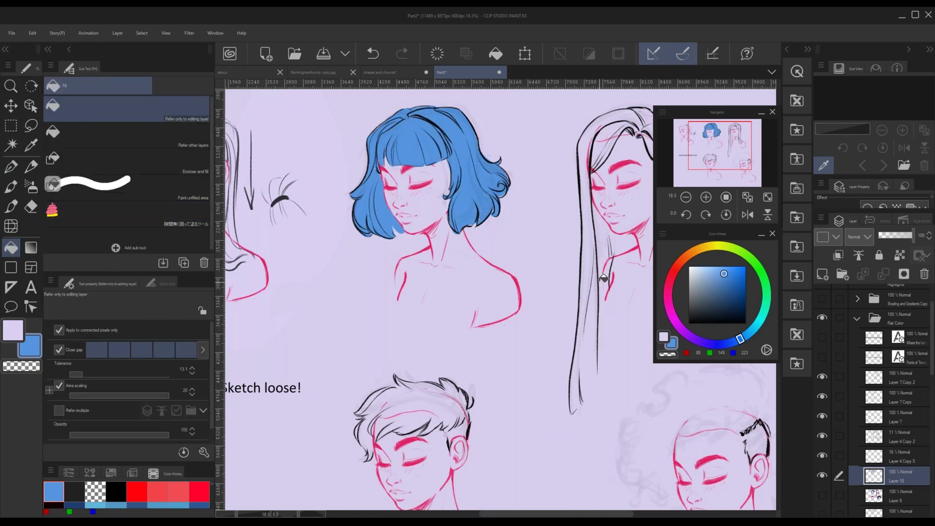
- Choose the Wet Char (Dry) 2 brush and a dark purple colour for the hair of the lower-right portrait
scroll(561, 269, "down", 3)
left_click_drag(738, 149, 765, 157)
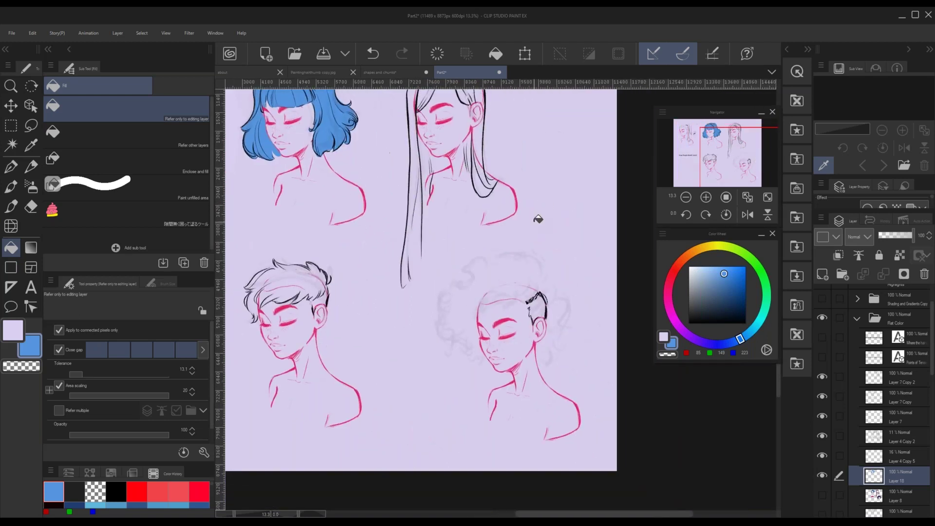
scroll(555, 286, "up", 2)
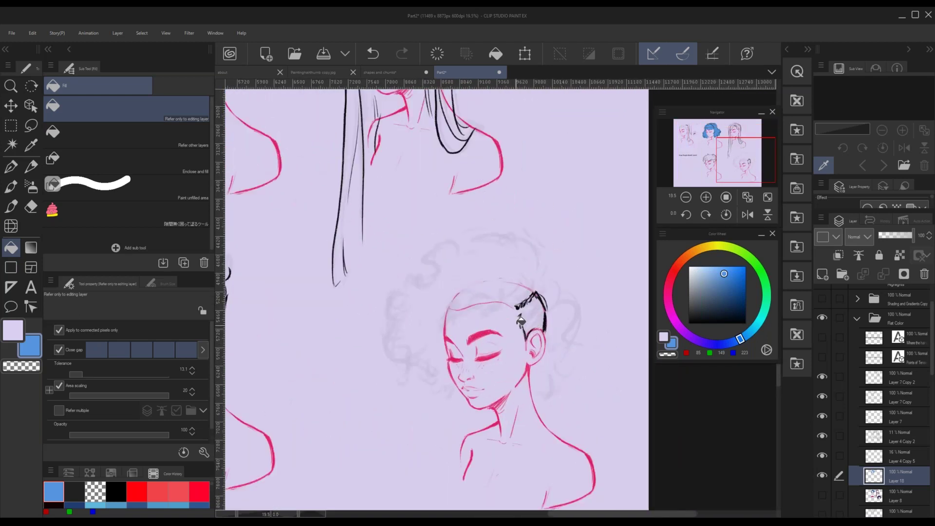
key("b")
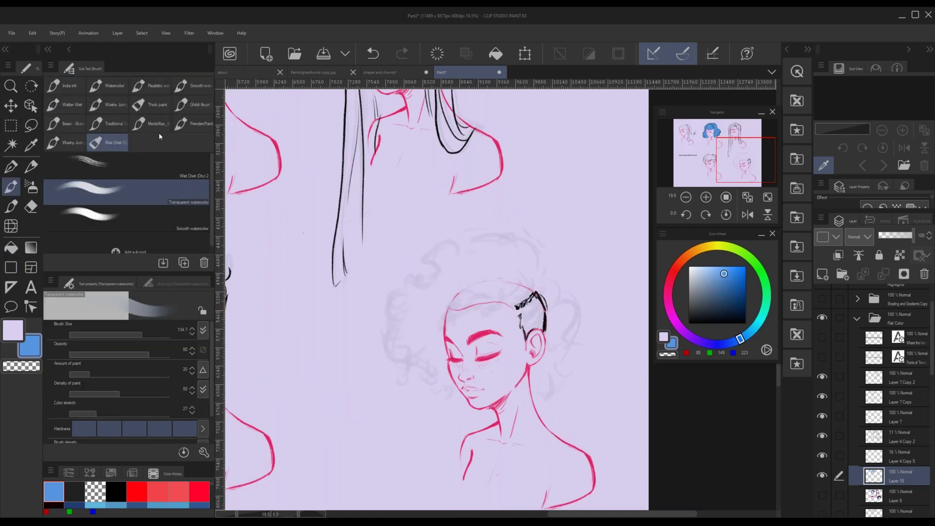
left_click(155, 164)
left_click_drag(731, 159, 739, 164)
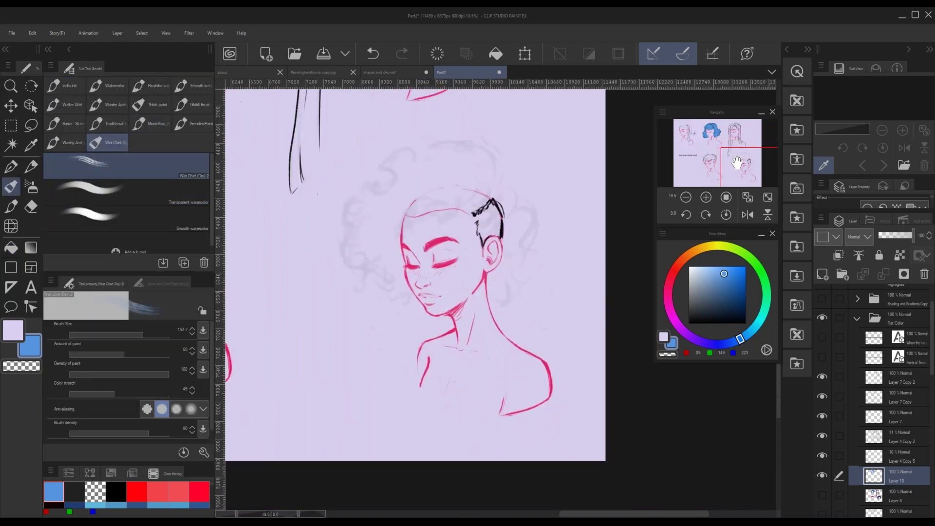
left_click(693, 343)
left_click(722, 301)
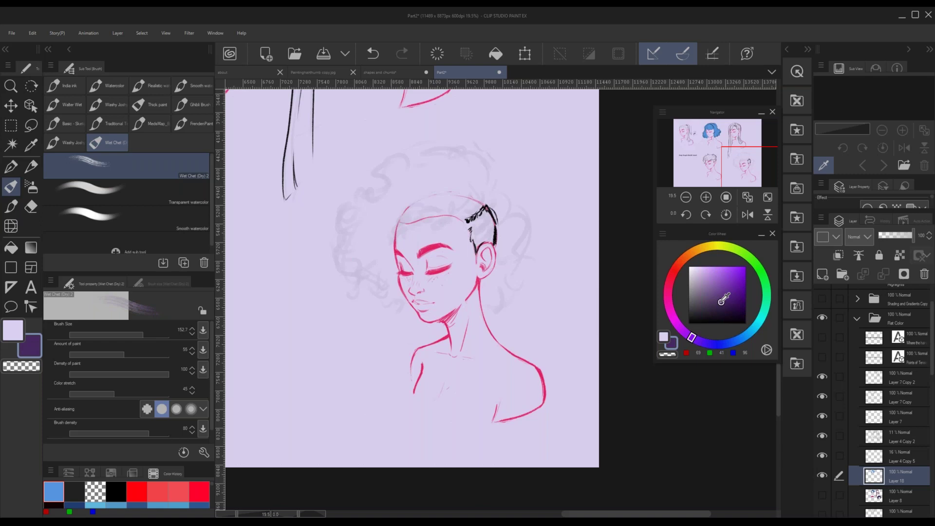
left_click_drag(719, 304, 719, 304)
- Paint the side hair patch above the ear dark purple with the G-pen, and pick a greyer purple
key("b")
key("p")
mouse_move(470, 220)
left_mouse_down()
mouse_move(474, 244)
mouse_move(481, 211)
mouse_move(483, 231)
mouse_move(499, 202)
mouse_move(487, 228)
left_mouse_up()
left_click(709, 302)
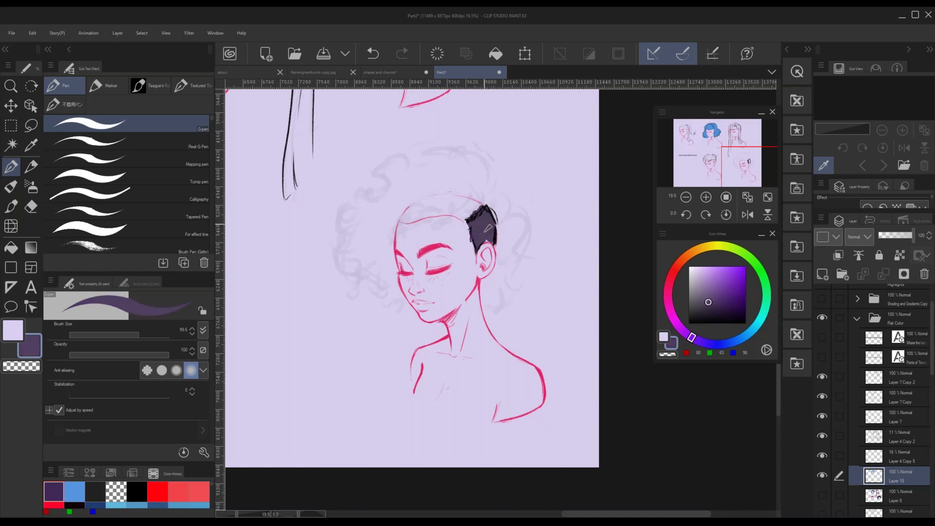
key("p")
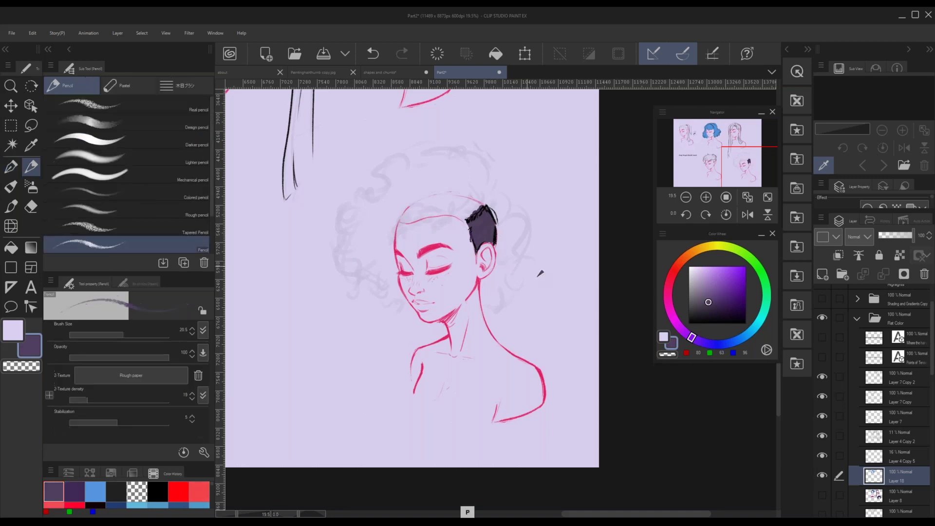
key("b")
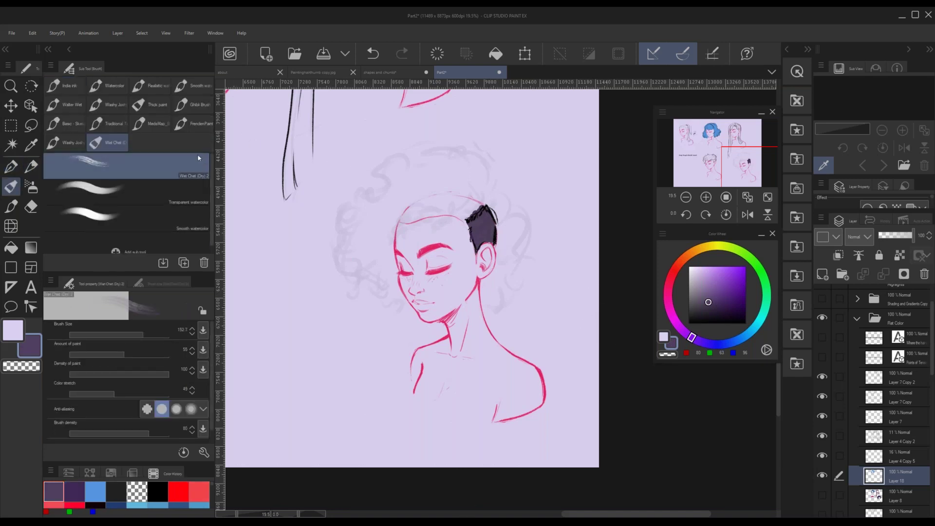
left_click_drag(469, 201, 489, 200)
key("ctrl+z")
mouse_move(523, 165)
left_mouse_down()
mouse_move(505, 118)
mouse_move(526, 167)
left_mouse_up()
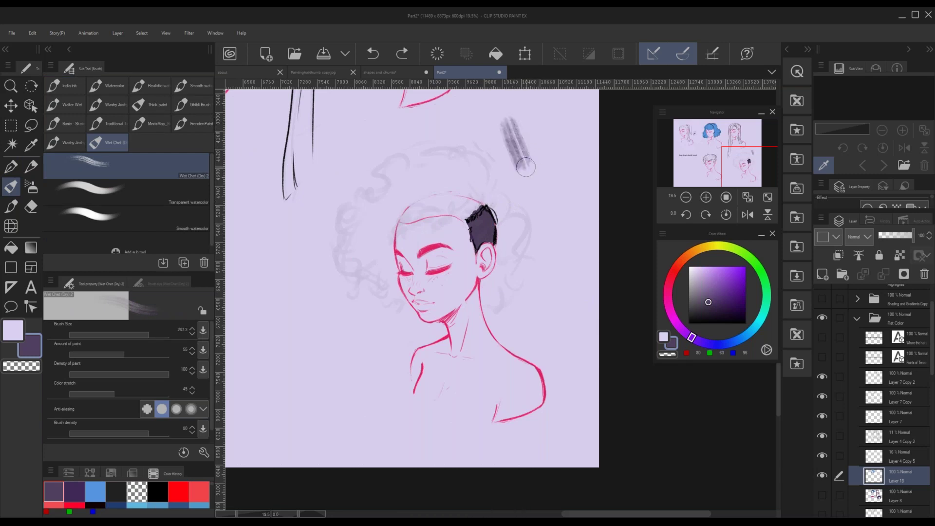
key("ctrl+z")
left_click_drag(516, 129, 530, 152)
key("ctrl+z")
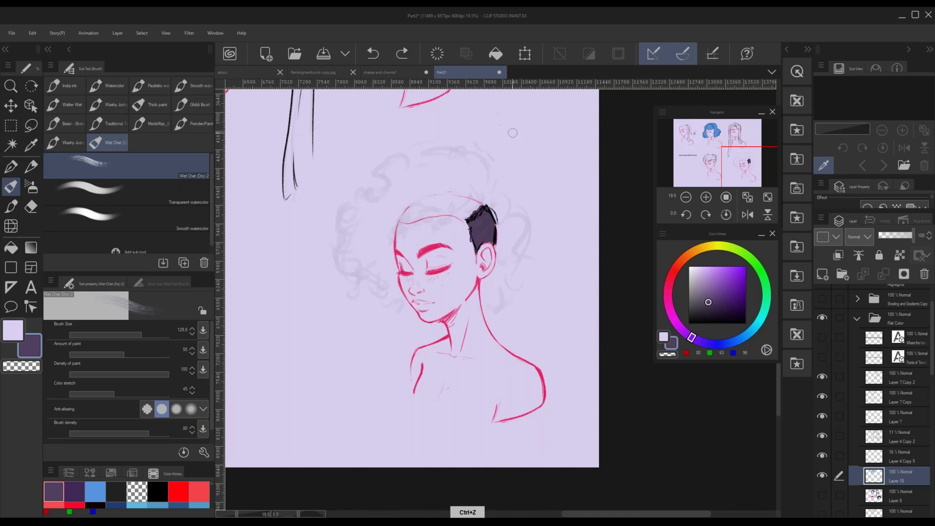
right_click(522, 150, "ctrl+alt")
mouse_move(496, 116)
left_mouse_down()
mouse_move(559, 187)
mouse_move(502, 183)
mouse_move(467, 200)
mouse_move(471, 189)
mouse_move(473, 202)
mouse_move(479, 195)
left_mouse_up()
key("ctrl+z")
key("ctrl+z")
key("ctrl+z")
key("ctrl+z")
- Block in the solid inner mass of the curly afro around the head in greyish purple with the G-pen
key("p")
mouse_move(470, 199)
left_mouse_down()
mouse_move(448, 175)
mouse_move(417, 180)
mouse_move(410, 196)
mouse_move(434, 186)
mouse_move(494, 195)
mouse_move(497, 216)
mouse_move(488, 207)
mouse_move(505, 255)
left_mouse_up()
key("ctrl+z")
key("ctrl+z")
mouse_move(491, 292)
left_mouse_down()
mouse_move(502, 266)
mouse_move(503, 220)
mouse_move(504, 232)
mouse_move(477, 184)
mouse_move(395, 196)
mouse_move(376, 241)
mouse_move(380, 258)
mouse_move(400, 211)
left_mouse_up()
left_click_drag(392, 270, 388, 262)
- Paint textured curls along the top edge of the afro with the dry brush, adjusting its size
key("b")
key("ctrl+z")
mouse_move(423, 168)
left_mouse_down()
mouse_move(478, 163)
mouse_move(469, 167)
mouse_move(481, 181)
mouse_move(471, 170)
mouse_move(478, 163)
mouse_move(481, 182)
mouse_move(462, 164)
mouse_move(466, 171)
mouse_move(451, 168)
mouse_move(460, 152)
mouse_move(477, 159)
mouse_move(456, 167)
mouse_move(434, 154)
mouse_move(443, 149)
mouse_move(444, 167)
mouse_move(439, 155)
mouse_move(429, 174)
mouse_move(426, 152)
left_mouse_up()
key("ctrl+z")
key("ctrl+z")
key("ctrl+z")
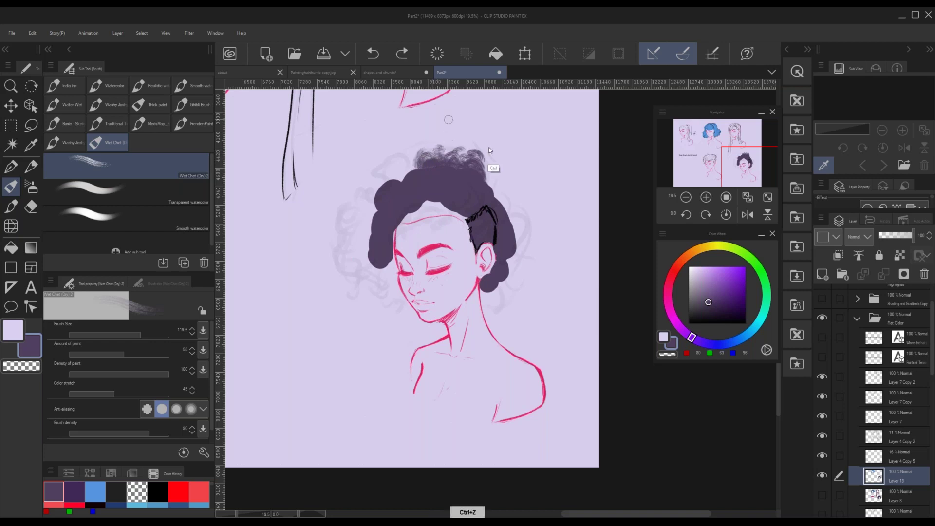
right_click(493, 166, "ctrl+alt")
right_click(462, 160, "ctrl+alt")
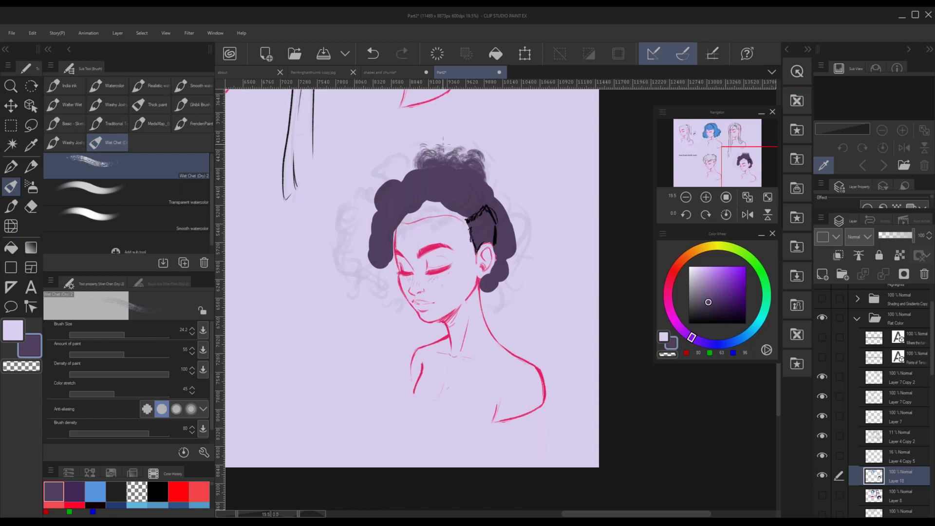
right_click(443, 140, "ctrl+alt")
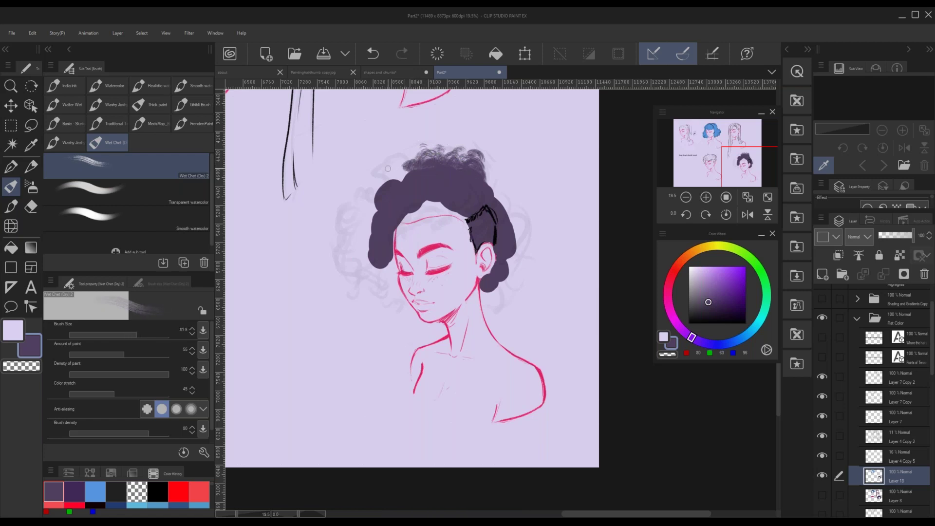
- Extend the textured curls around the upper-left edge and down the face side of the afro to jaw level
mouse_move(395, 158)
left_mouse_down()
mouse_move(412, 160)
mouse_move(397, 169)
mouse_move(402, 181)
mouse_move(399, 161)
left_mouse_up()
left_click(409, 165, "alt")
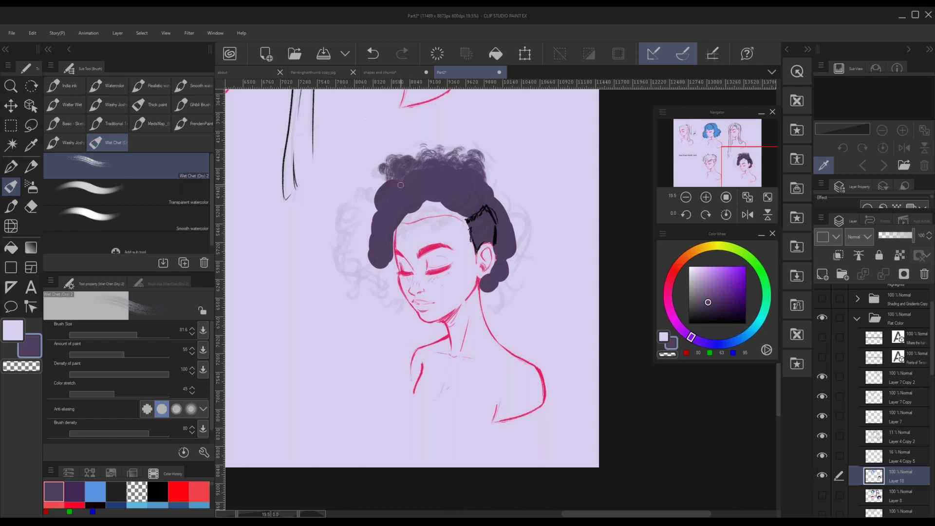
mouse_move(383, 181)
left_mouse_down()
mouse_move(378, 204)
mouse_move(368, 194)
mouse_move(382, 185)
mouse_move(353, 217)
mouse_move(373, 222)
mouse_move(372, 202)
mouse_move(360, 208)
mouse_move(372, 231)
mouse_move(386, 209)
mouse_move(355, 224)
mouse_move(373, 238)
mouse_move(355, 232)
mouse_move(345, 203)
mouse_move(351, 235)
mouse_move(372, 250)
mouse_move(370, 240)
mouse_move(369, 256)
mouse_move(370, 239)
mouse_move(343, 255)
mouse_move(372, 244)
mouse_move(374, 197)
mouse_move(377, 270)
mouse_move(387, 275)
mouse_move(395, 215)
mouse_move(387, 284)
mouse_move(373, 282)
mouse_move(383, 279)
mouse_move(389, 302)
mouse_move(393, 280)
mouse_move(397, 297)
mouse_move(383, 265)
mouse_move(357, 268)
left_mouse_up()
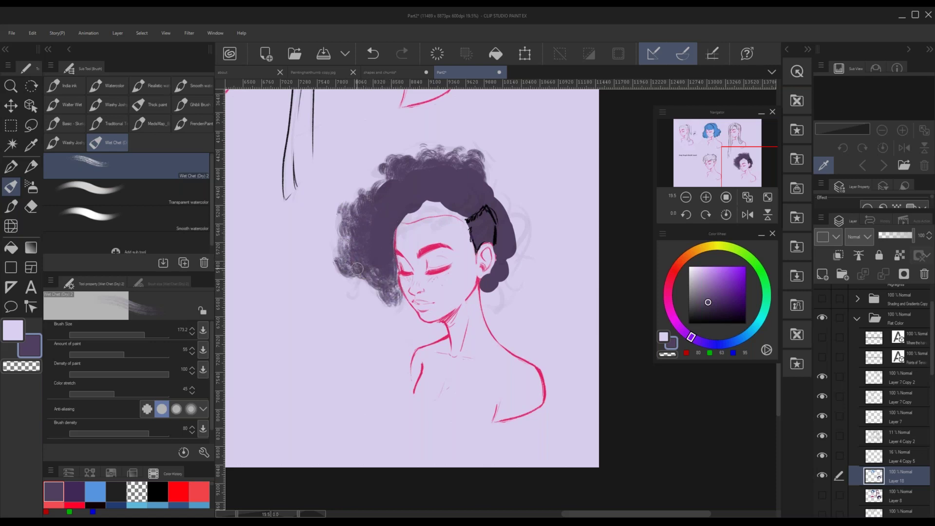
- Build up dry-brush curls on the afro's upper-right edge, forehead hairline and the side behind the ear
mouse_move(475, 184)
left_mouse_down()
mouse_move(503, 210)
mouse_move(487, 183)
mouse_move(494, 187)
mouse_move(405, 205)
mouse_move(454, 203)
left_mouse_up()
key("p")
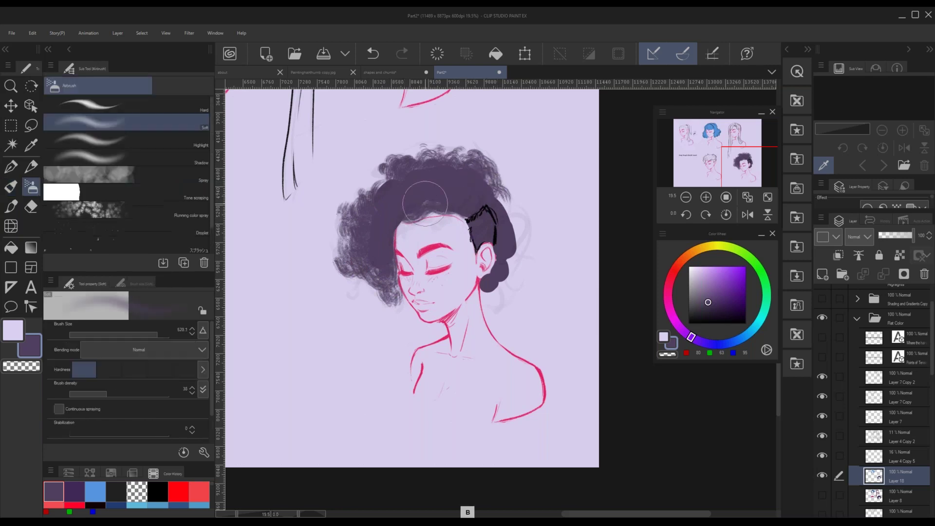
key("b")
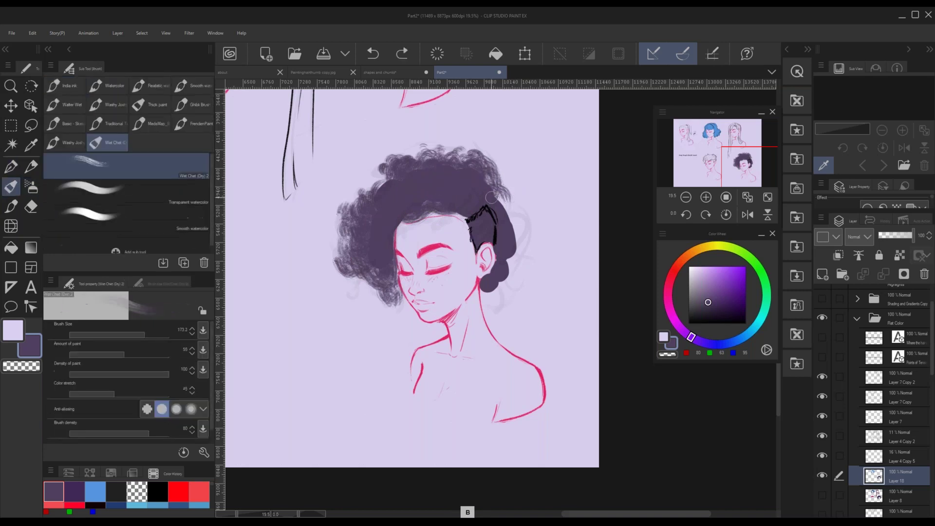
mouse_move(497, 206)
left_mouse_down()
mouse_move(518, 230)
mouse_move(517, 217)
mouse_move(513, 259)
mouse_move(497, 285)
mouse_move(492, 277)
mouse_move(496, 295)
mouse_move(486, 283)
mouse_move(489, 299)
mouse_move(515, 252)
left_mouse_up()
key("b")
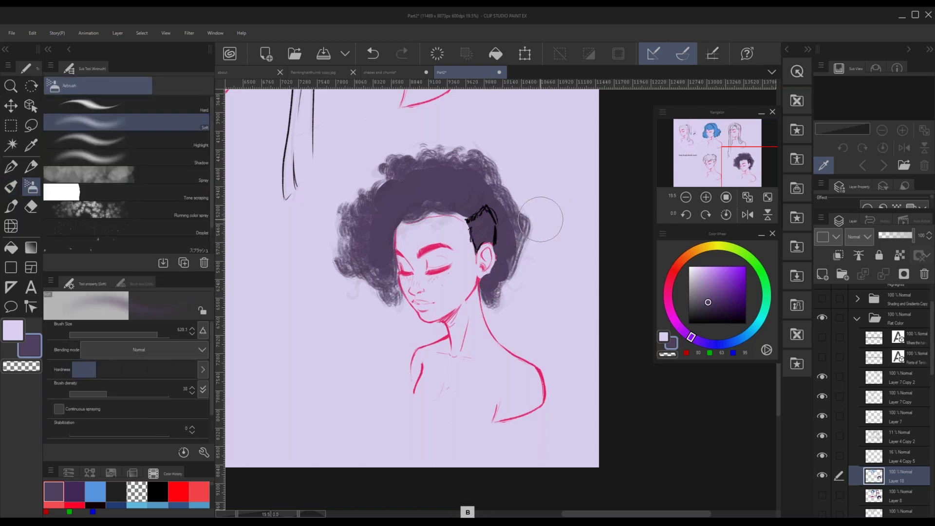
- Undo the last strokes and repaint the curls behind the ear with a smaller dry brush
key("ctrl+z")
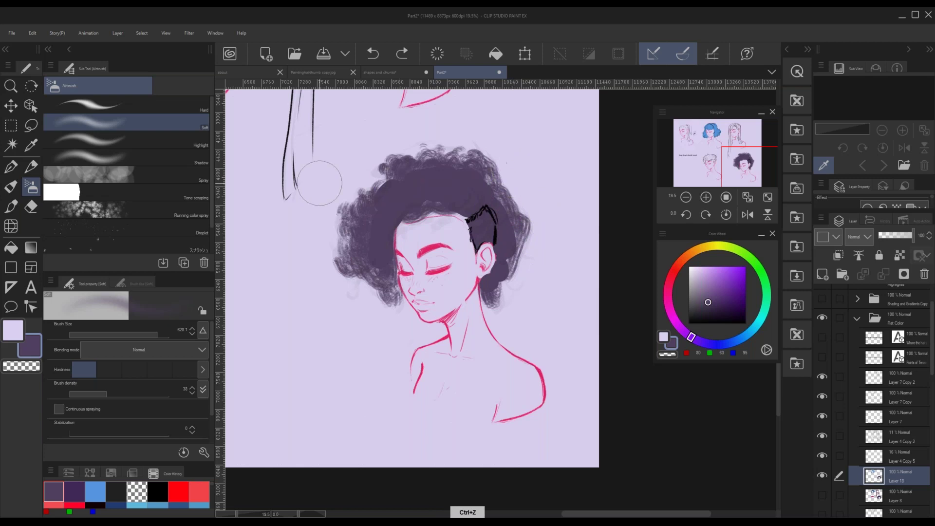
left_click(30, 170)
left_click(31, 187)
key("ctrl+z")
key("b")
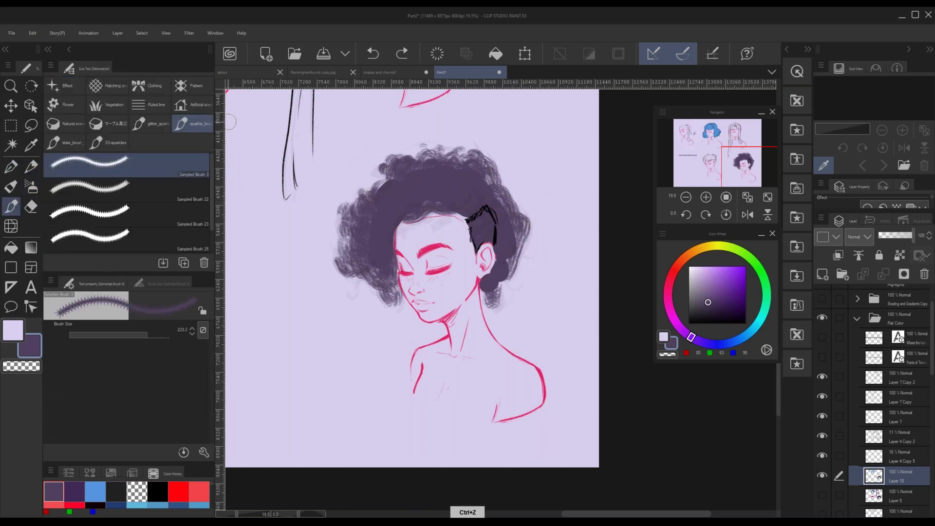
key("b")
mouse_move(509, 250)
left_mouse_down()
mouse_move(496, 284)
mouse_move(503, 294)
mouse_move(506, 277)
mouse_move(534, 267)
left_mouse_up()
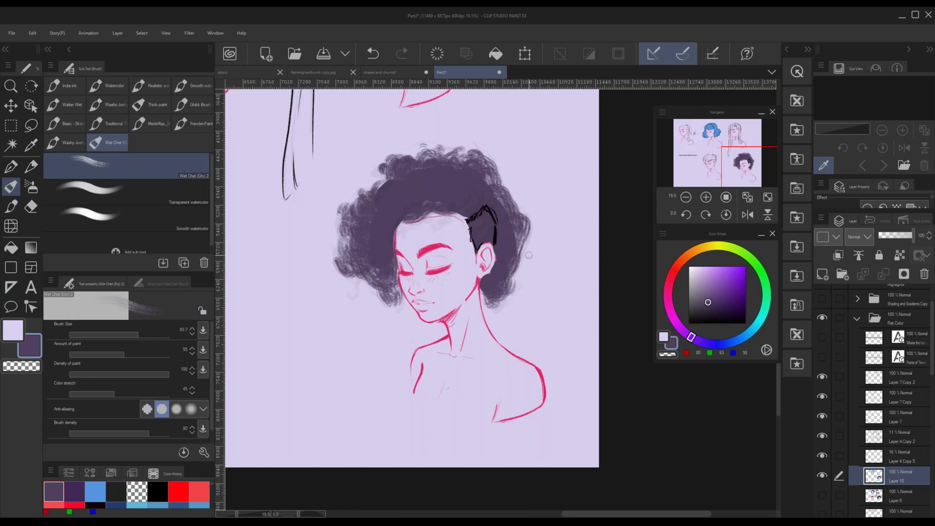
- Soften the hairline across the forehead with small textured curls of the dry brush
mouse_move(424, 213)
left_mouse_down()
mouse_move(463, 216)
mouse_move(432, 210)
mouse_move(405, 223)
mouse_move(438, 196)
mouse_move(398, 224)
left_mouse_up()
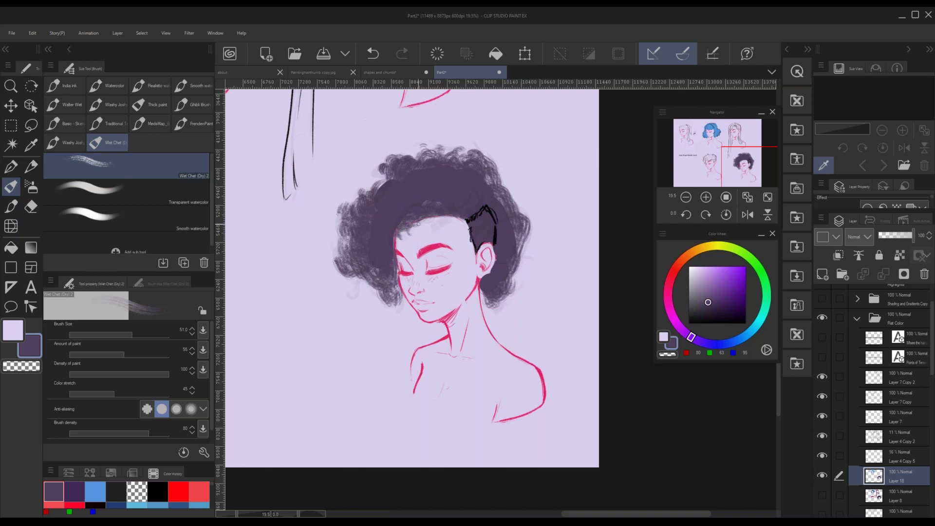
left_click_drag(444, 200, 410, 209)
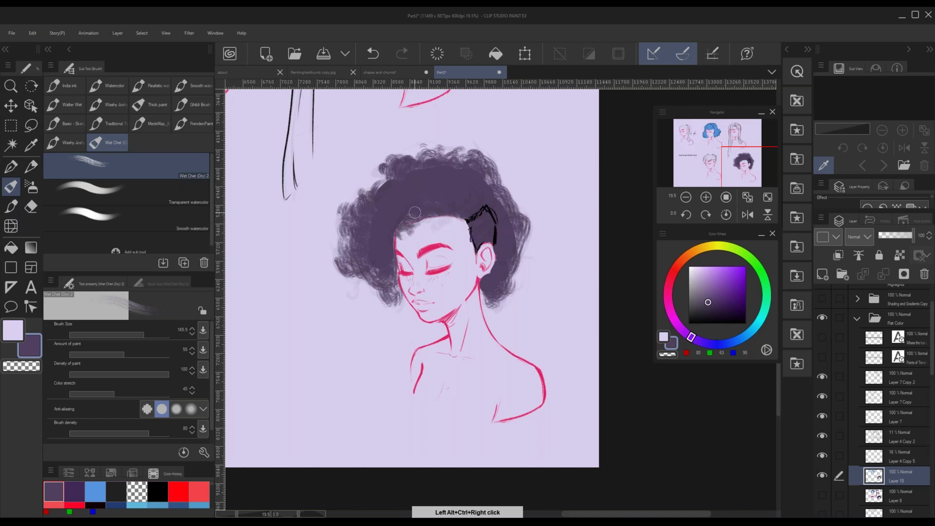
mouse_move(430, 217)
left_mouse_down()
mouse_move(429, 225)
mouse_move(447, 218)
left_mouse_up()
- Add dry-brush curls to the upper-left edge of the afro and the lower ends beside the face
left_click_drag(392, 186, 383, 176)
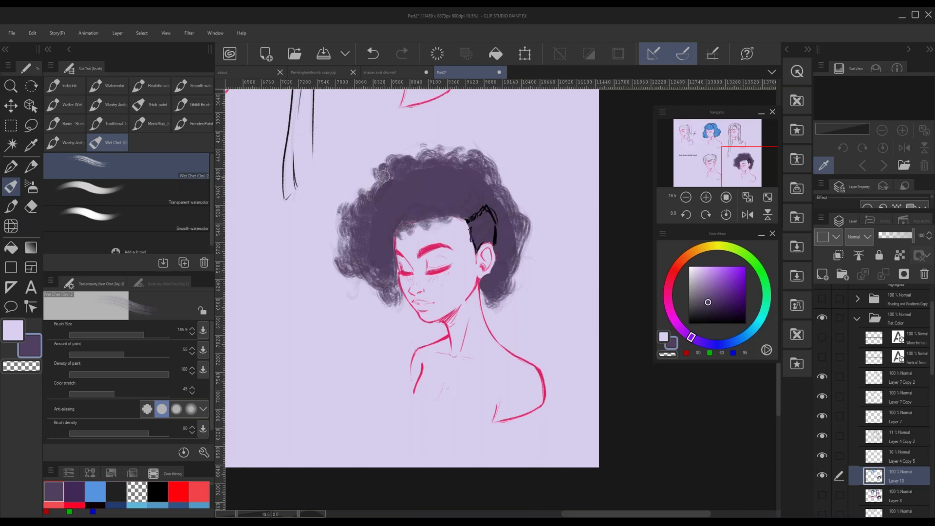
mouse_move(367, 256)
left_mouse_down()
mouse_move(348, 274)
mouse_move(368, 292)
left_mouse_up()
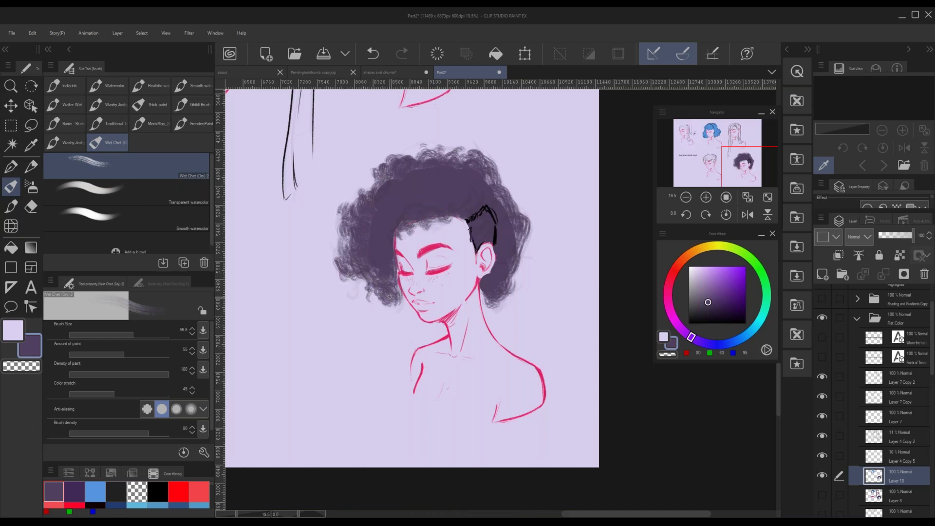
left_click_drag(363, 192, 384, 196)
- Refine the afro's right edge behind the ear with fine textured curls, from the upper curve to the lower end
left_click_drag(497, 239, 504, 240)
mouse_move(494, 294)
left_mouse_down()
mouse_move(486, 288)
mouse_move(492, 307)
left_mouse_up()
mouse_move(562, 219)
left_mouse_down()
mouse_move(510, 251)
mouse_move(525, 243)
left_mouse_up()
key("ctrl+z")
mouse_move(537, 197)
left_mouse_down()
mouse_move(519, 186)
mouse_move(514, 198)
mouse_move(517, 216)
left_mouse_up()
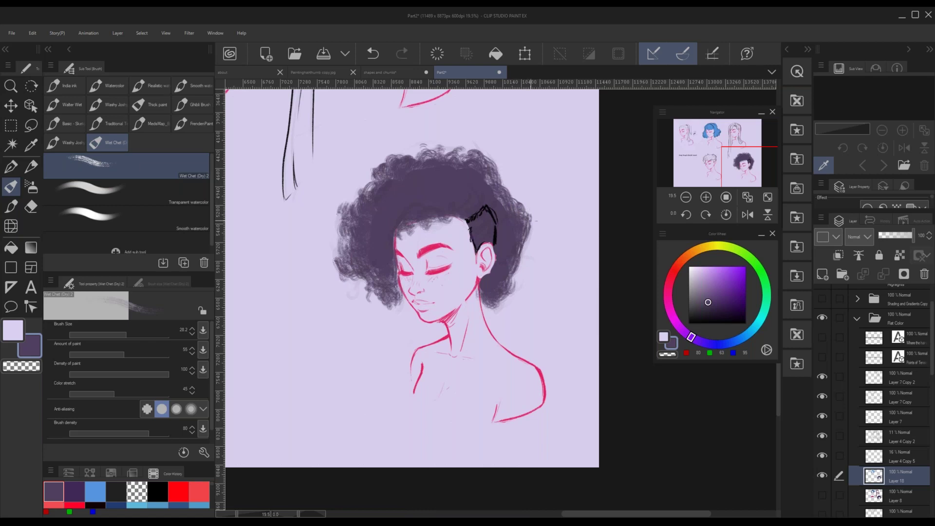
mouse_move(485, 174)
left_mouse_down()
mouse_move(483, 188)
mouse_move(526, 156)
mouse_move(504, 183)
mouse_move(522, 202)
left_mouse_up()
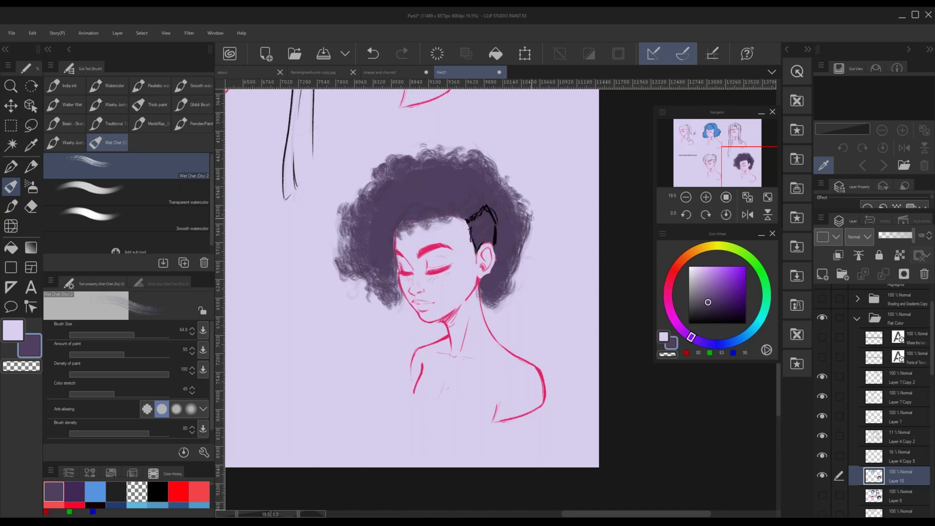
- Round out the afro silhouette with loose curls on the lower-right edge and along the upper-left outer edge
left_click_drag(524, 249, 517, 278)
left_click_drag(367, 194, 357, 193)
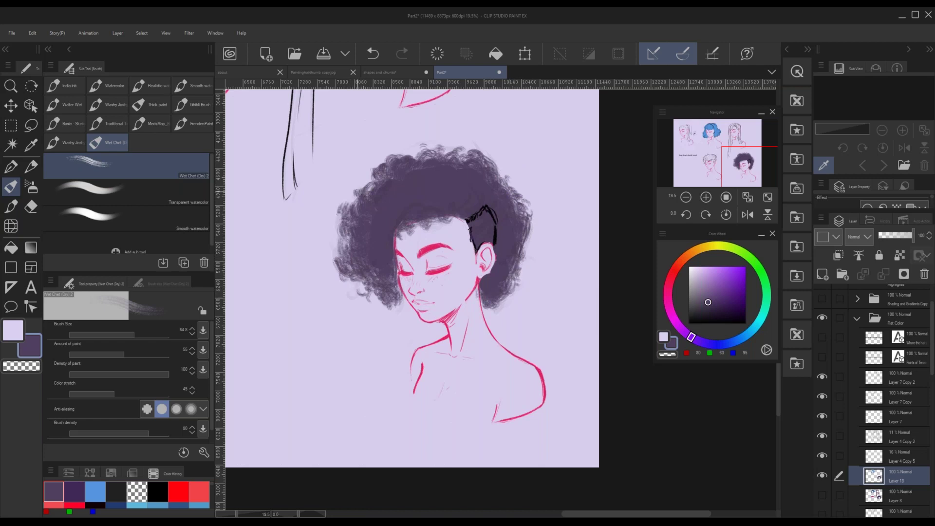
left_click_drag(343, 224, 336, 233)
mouse_move(364, 177)
left_mouse_down()
mouse_move(360, 192)
mouse_move(339, 201)
left_mouse_up()
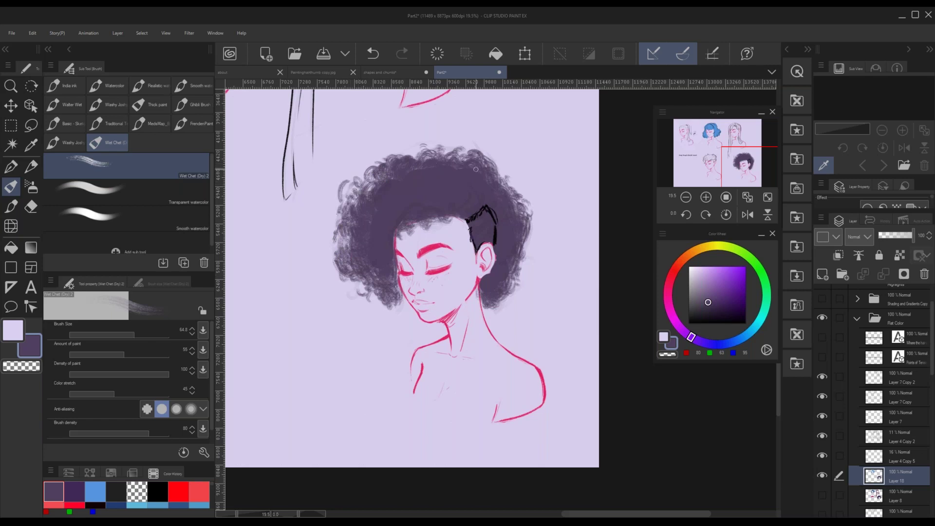
- Clean up the afro's upper-right edge with the dry brush set to transparent colour
key("c")
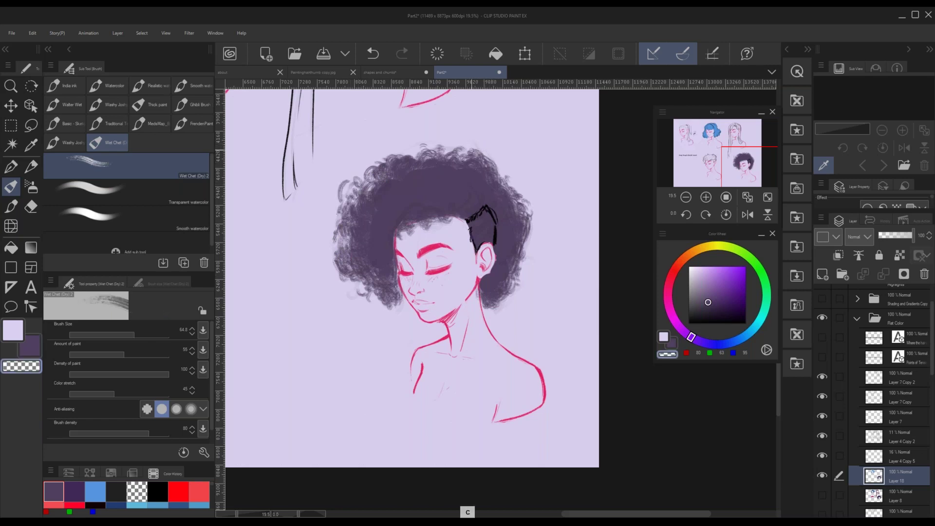
left_click_drag(497, 154, 519, 126)
scroll(491, 222, "down", 3)
- Collapse and hide the Flat Color folder and show the Shading and Gradients Copy folder
left_click_drag(734, 148, 708, 127)
scroll(877, 337, "up", 1)
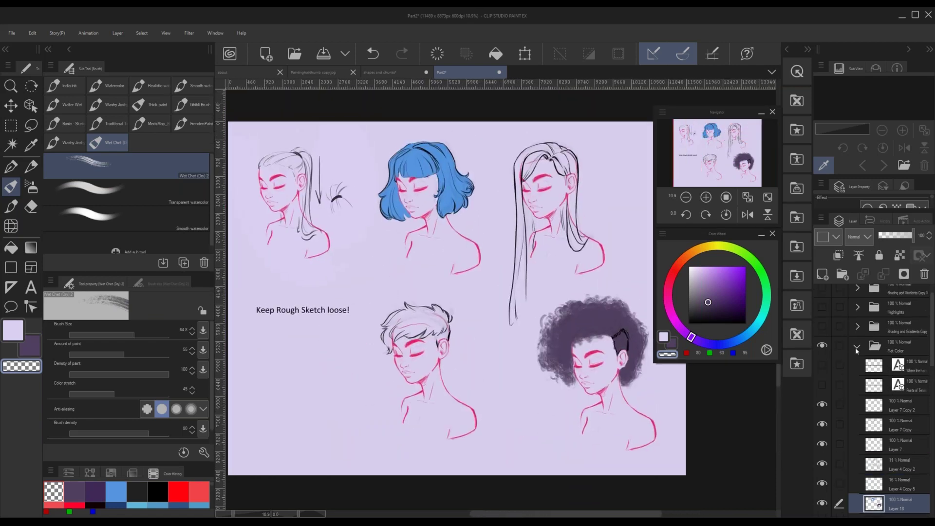
left_click(856, 346)
left_click(822, 325)
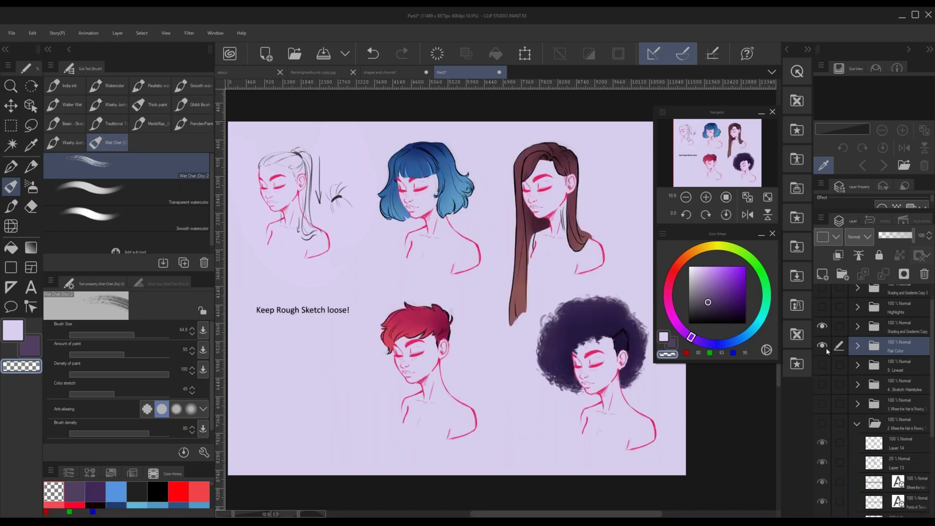
left_click(822, 345)
- Expand the Shading and Gradients Copy folder and select its hair colour layer, Layer 8 Copy 2
left_click_drag(734, 140, 739, 144)
scroll(592, 297, "up", 1)
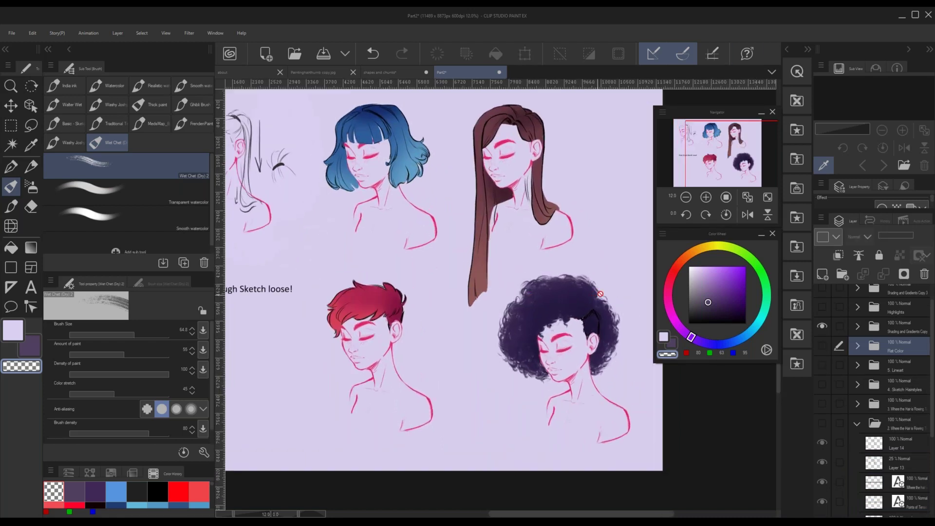
left_click(901, 328)
left_click(856, 327)
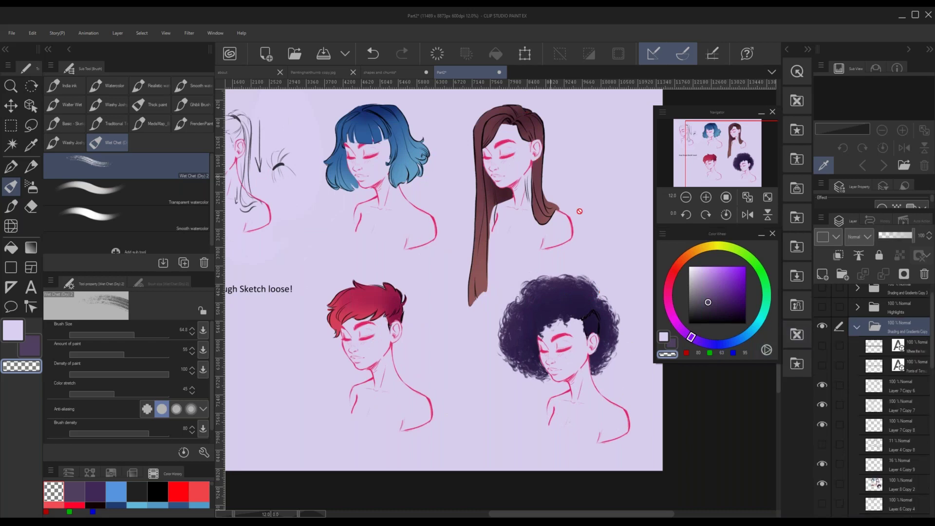
scroll(872, 438, "down", 2)
left_click(882, 441)
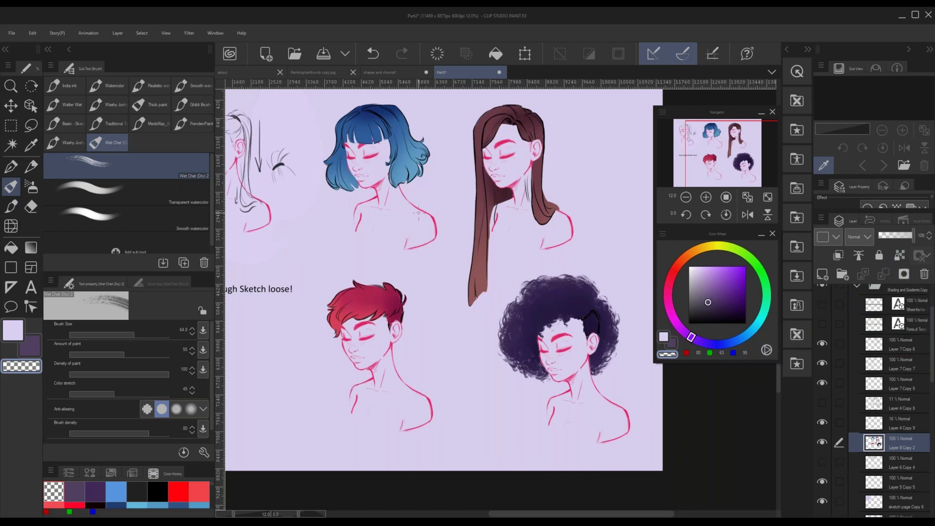
- Lock the layer's transparent pixels and repaint the whole bob in flat dark blue sampled from its crown, using the G-pen
left_click_drag(308, 129, 327, 175)
scroll(328, 175, "up", 2)
scroll(328, 175, "up", 3)
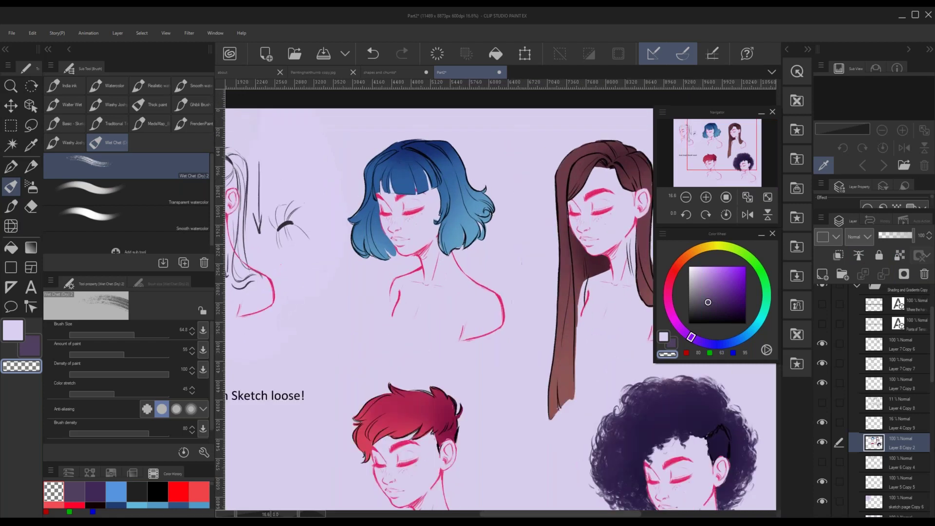
left_click(901, 257)
key("b")
left_click(446, 179, "alt")
key("p")
left_click_drag(452, 229, 470, 229)
mouse_move(469, 224)
left_mouse_down()
mouse_move(474, 204)
mouse_move(462, 162)
mouse_move(369, 173)
left_mouse_up()
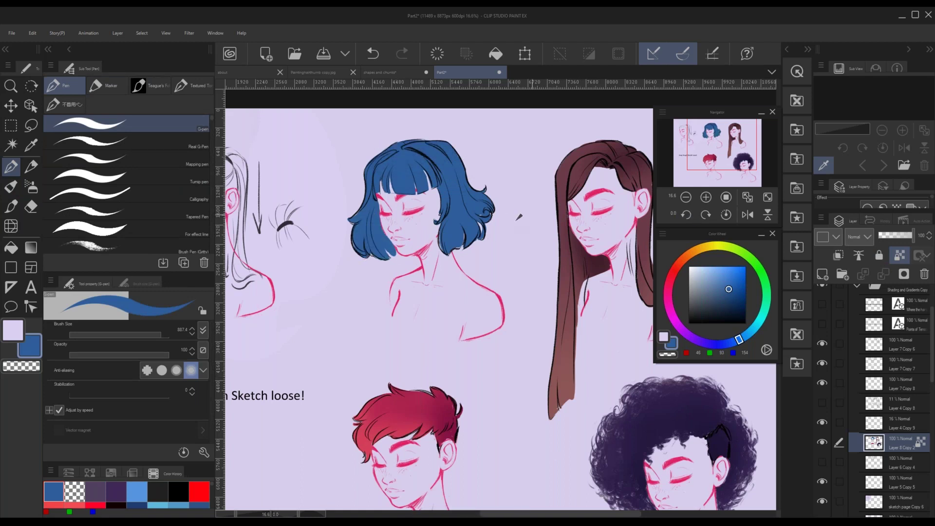
- Blend a lighter sky blue into the bob's lower ends on both sides and the fringe with the Soft airbrush
key("b")
key("b")
left_click(169, 119)
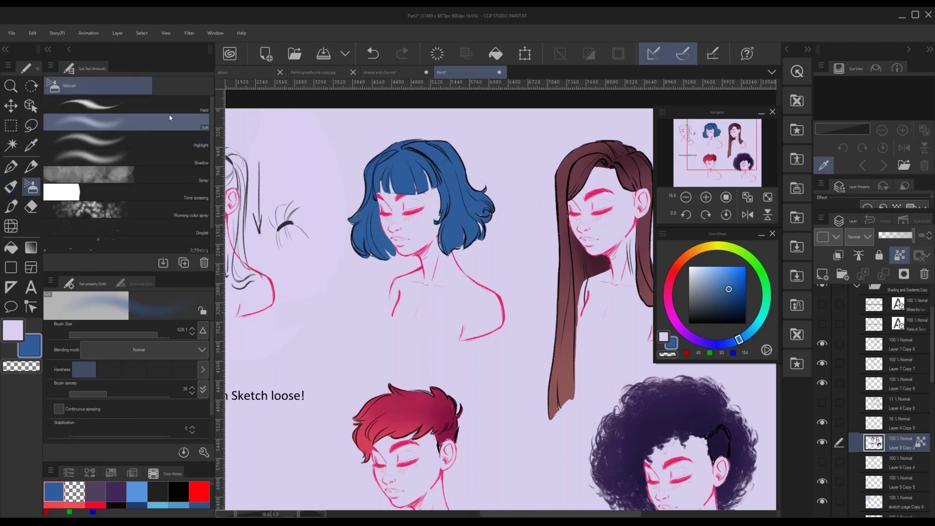
left_click(721, 275)
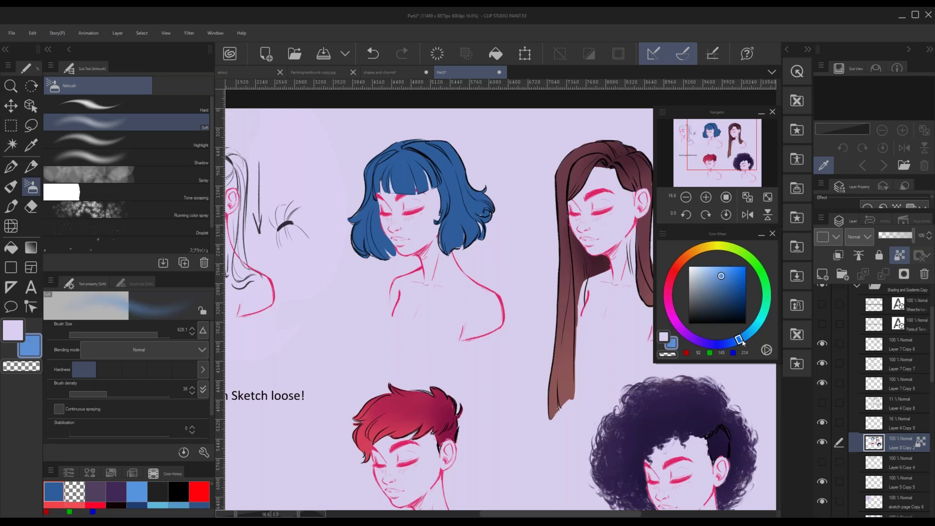
left_click_drag(743, 341, 748, 337)
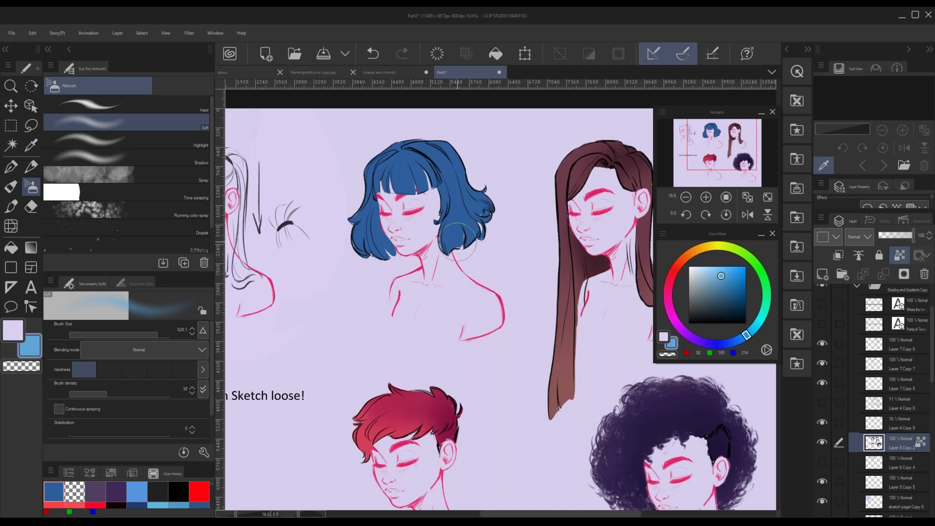
mouse_move(458, 240)
left_mouse_down()
mouse_move(456, 276)
mouse_move(471, 272)
mouse_move(475, 229)
mouse_move(497, 211)
mouse_move(486, 195)
mouse_move(496, 231)
mouse_move(467, 268)
mouse_move(435, 244)
left_mouse_up()
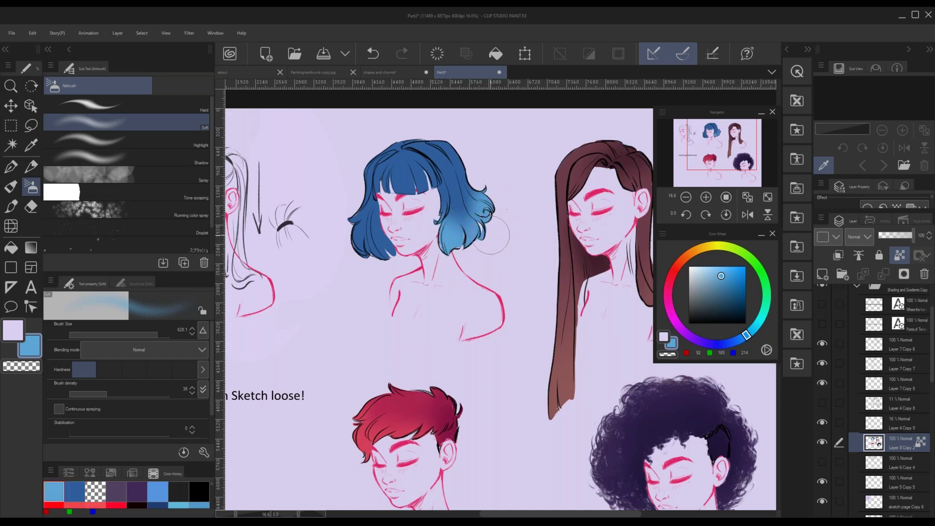
mouse_move(340, 246)
left_mouse_down()
mouse_move(379, 269)
mouse_move(339, 225)
mouse_move(367, 236)
mouse_move(385, 278)
left_mouse_up()
left_click_drag(441, 210, 441, 216)
left_click_drag(408, 186, 425, 200)
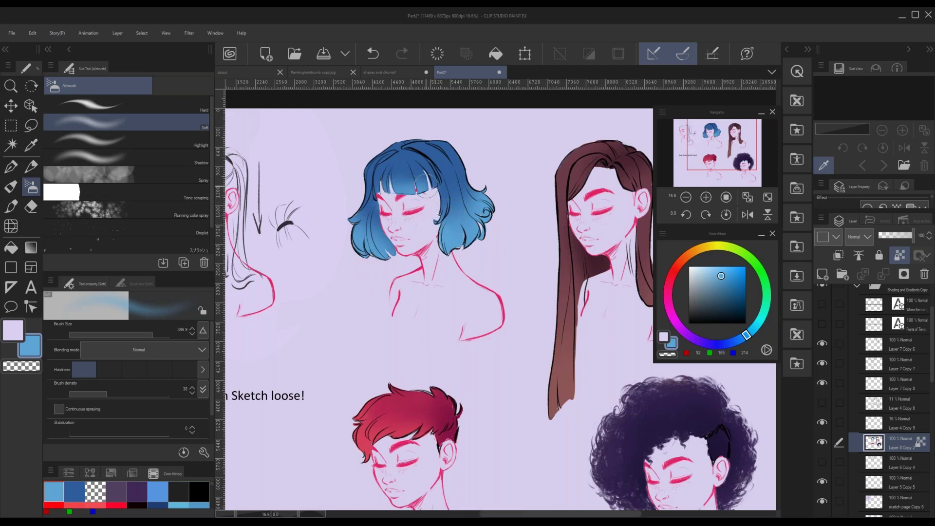
- Shade the crown of the blue bob with a dark navy Soft airbrush and undo the last stroke
left_click(418, 142, "alt")
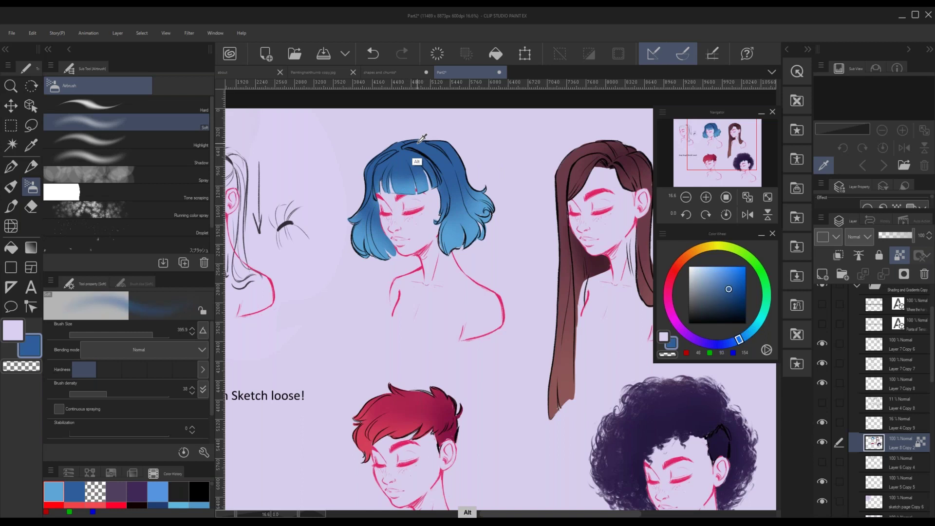
left_click(736, 307)
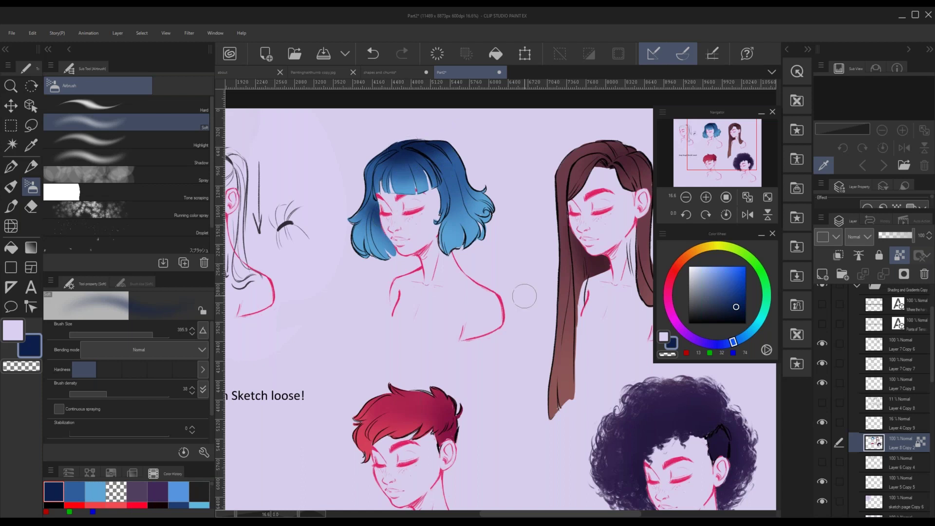
key("ctrl+z")
scroll(501, 175, "down", 1)
scroll(501, 176, "down", 1)
left_click_drag(488, 172, 430, 143)
scroll(419, 302, "down", 1)
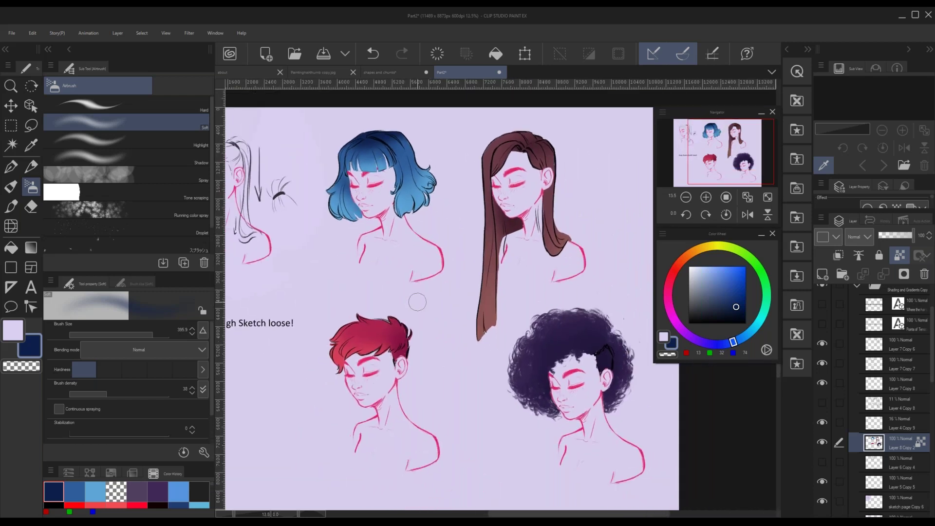
- Airbrush a dark magenta shadow onto the back of the short red hair above the ear
left_click_drag(733, 136, 731, 136)
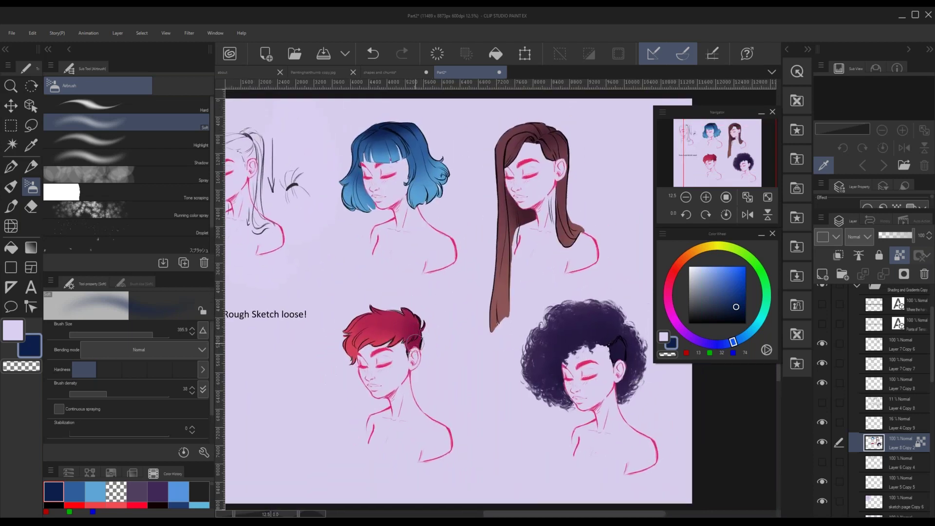
left_click(417, 333, "alt")
left_click(740, 304)
left_click(667, 302)
left_click_drag(423, 324, 417, 342)
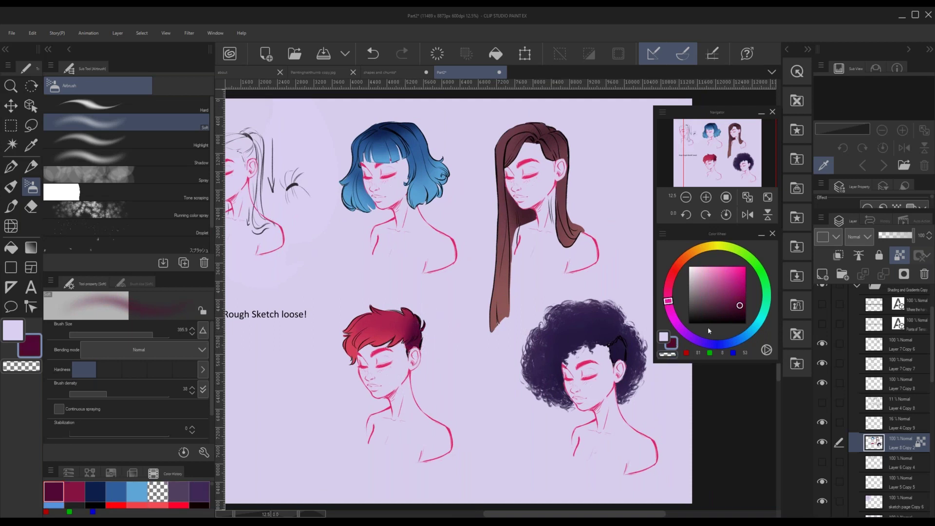
- Darken the crown of the long brown hair with a deep reddish brown airbrush
left_click(542, 132, "alt")
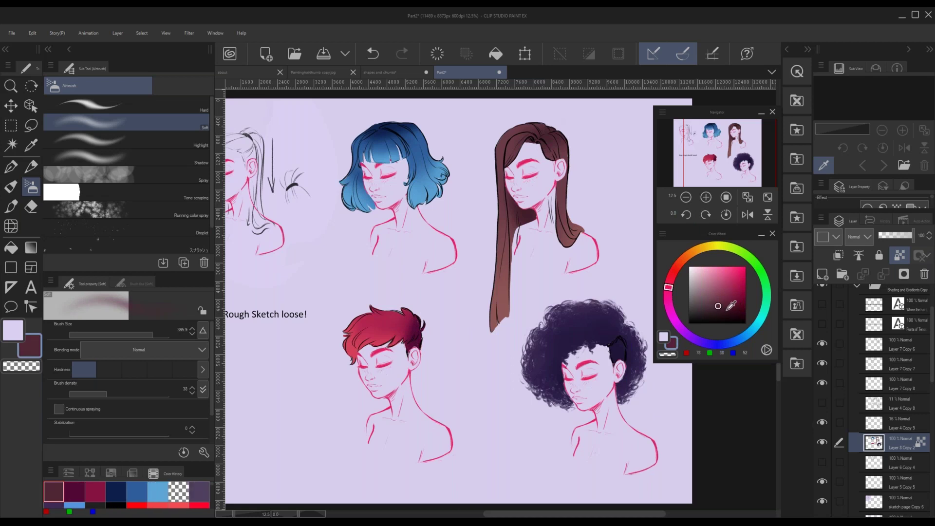
left_click(726, 310)
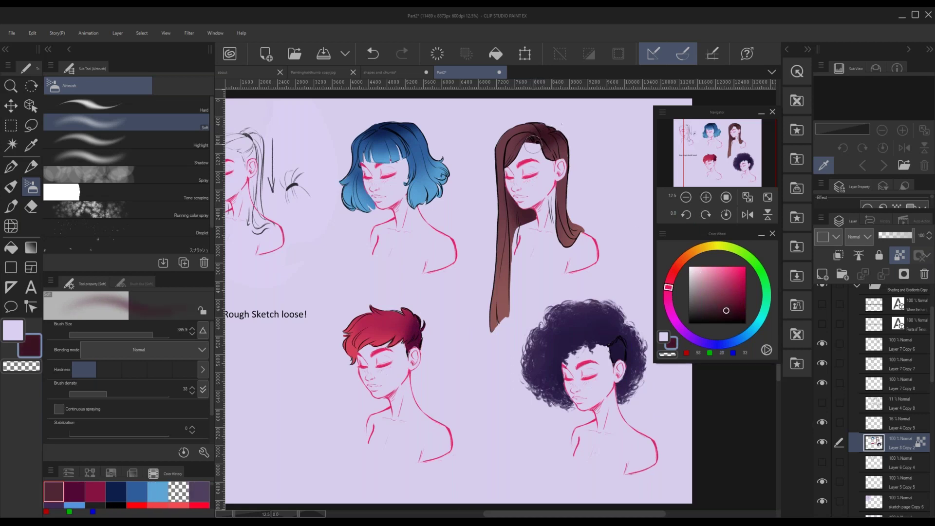
left_click_drag(732, 148, 740, 155)
- Deepen the inner afro around the hairline and above the ear with a near-black purple airbrush
left_click(539, 284, "alt")
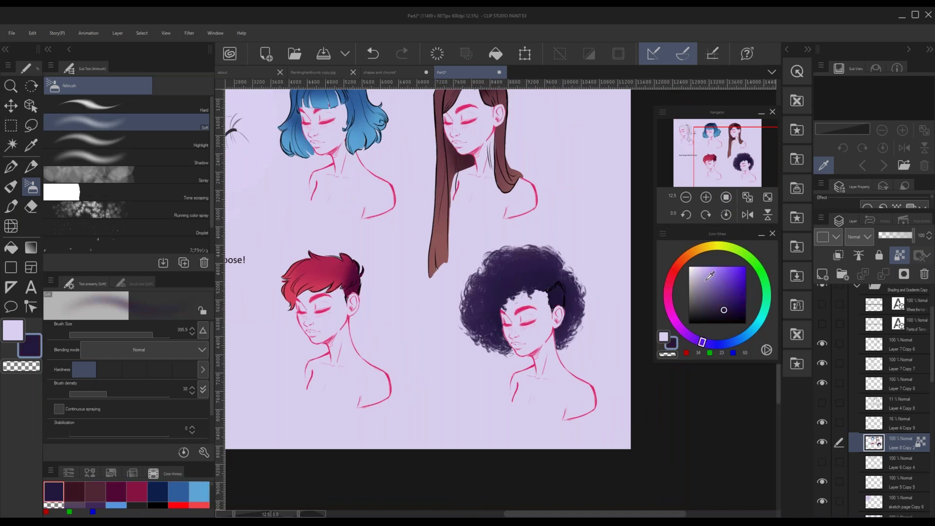
left_click(728, 315)
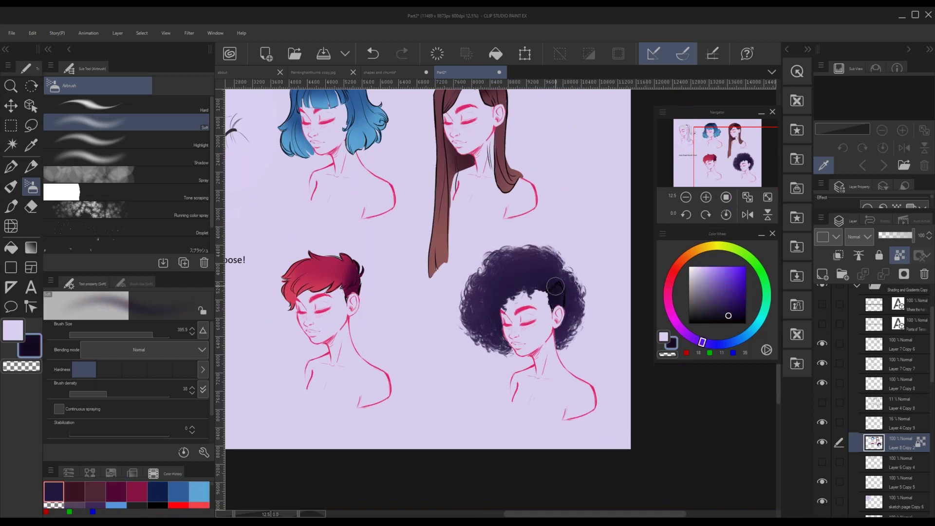
left_click_drag(546, 295, 554, 292)
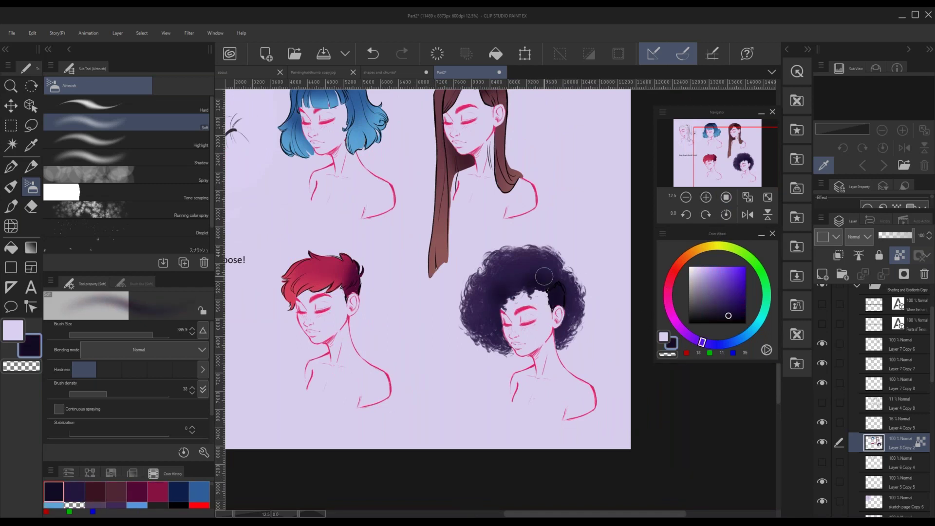
- Airbrush a lighter purple along the afro's top and left outer edges
left_click(495, 275, "alt")
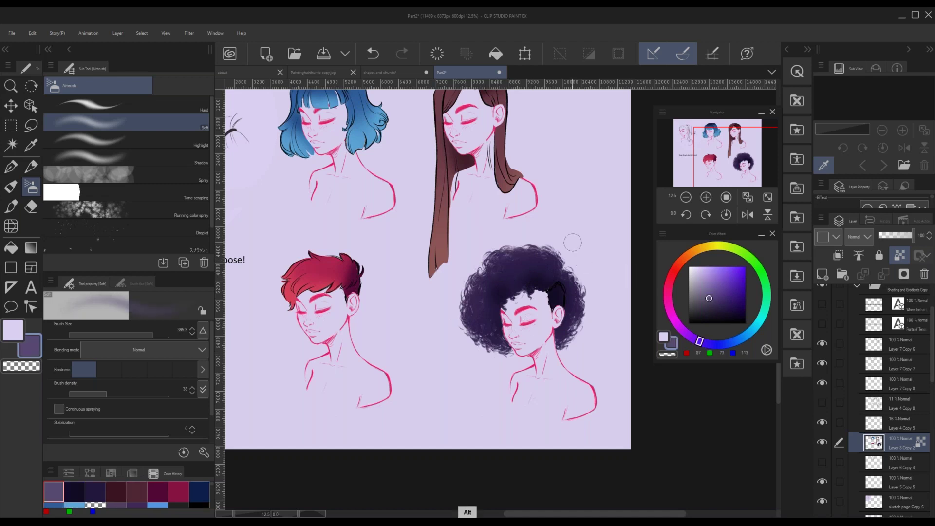
mouse_move(466, 283)
left_mouse_down()
mouse_move(517, 236)
mouse_move(508, 250)
mouse_move(564, 258)
left_mouse_up()
mouse_move(476, 267)
left_mouse_down()
mouse_move(459, 294)
mouse_move(506, 353)
left_mouse_up()
scroll(410, 225, "up", 1)
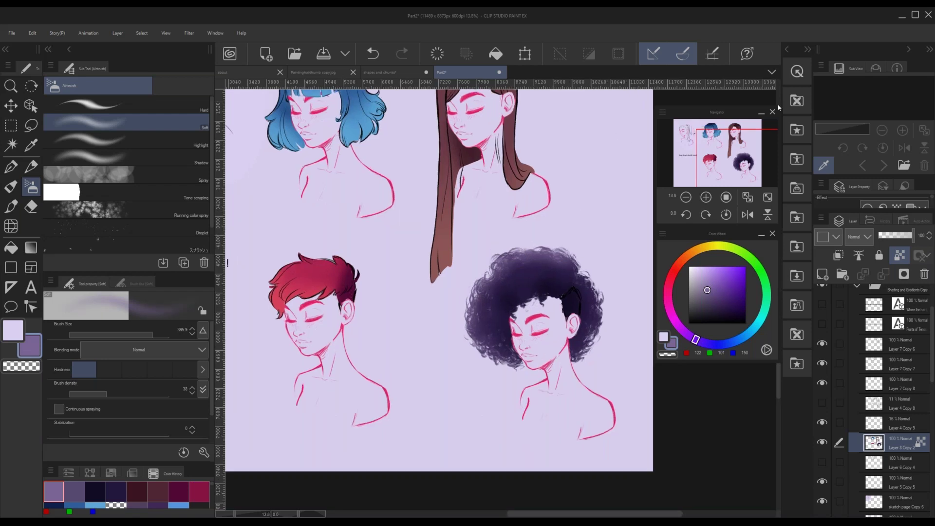
- Add a new raster layer directly above Layer 8 Copy 2, set it to Hard light and clip it to the layer below
left_click_drag(729, 163, 723, 152)
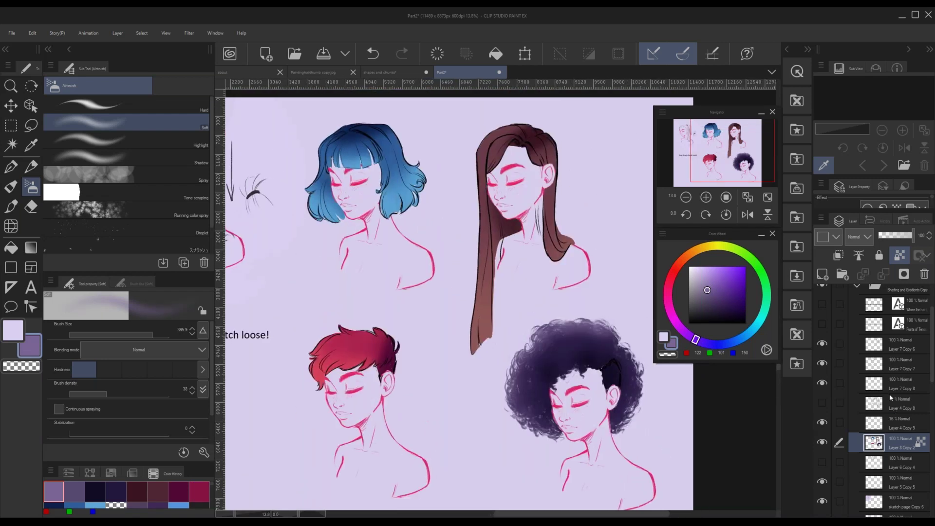
left_click(899, 428)
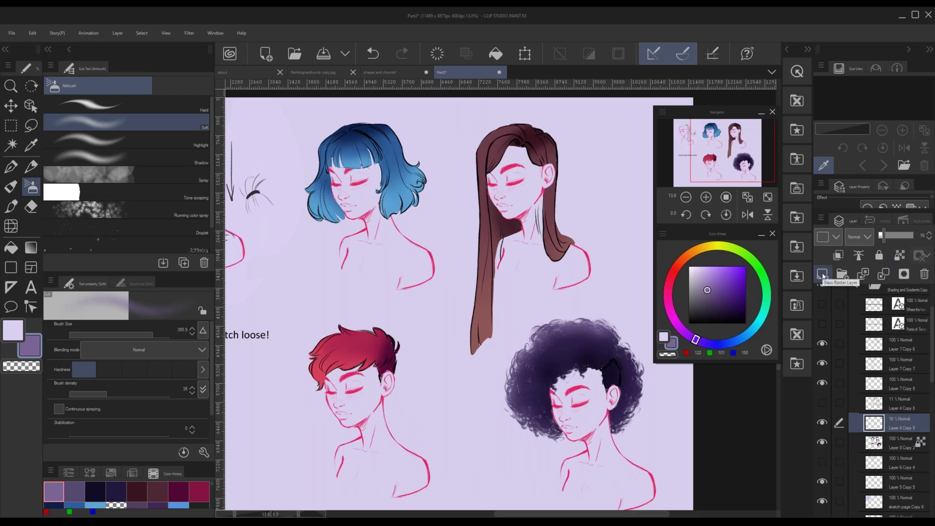
left_click(899, 449)
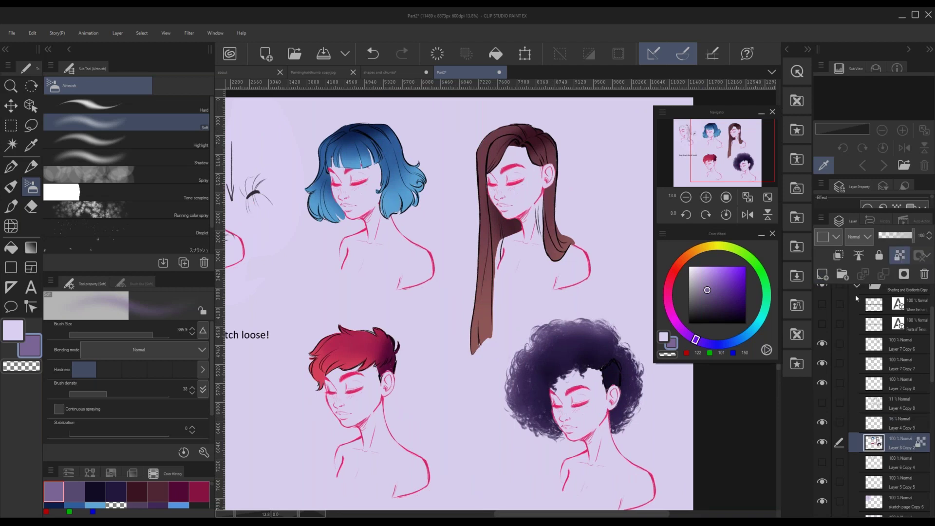
left_click(822, 274)
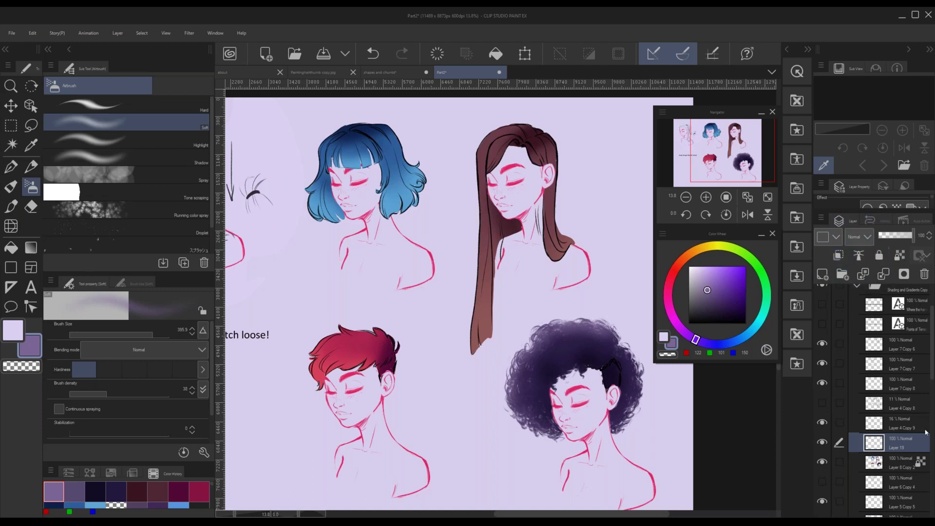
left_click(866, 237)
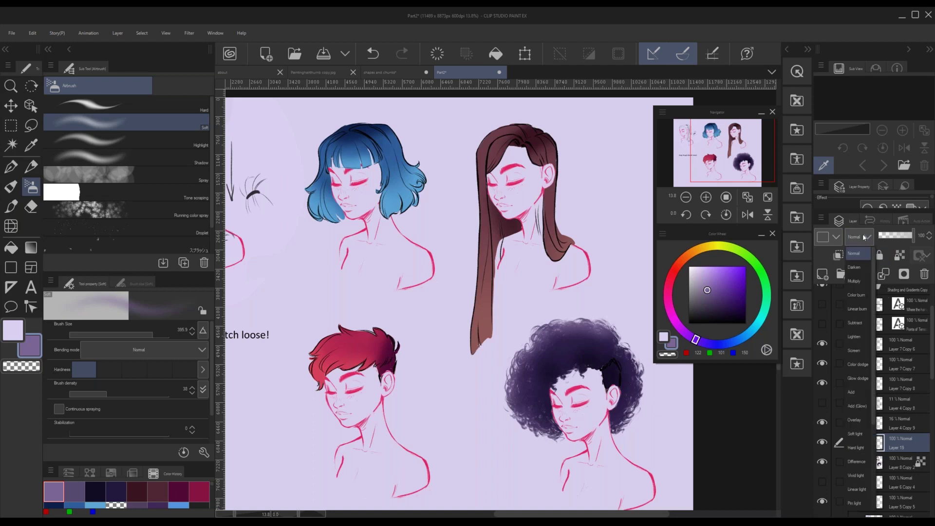
left_click(858, 450)
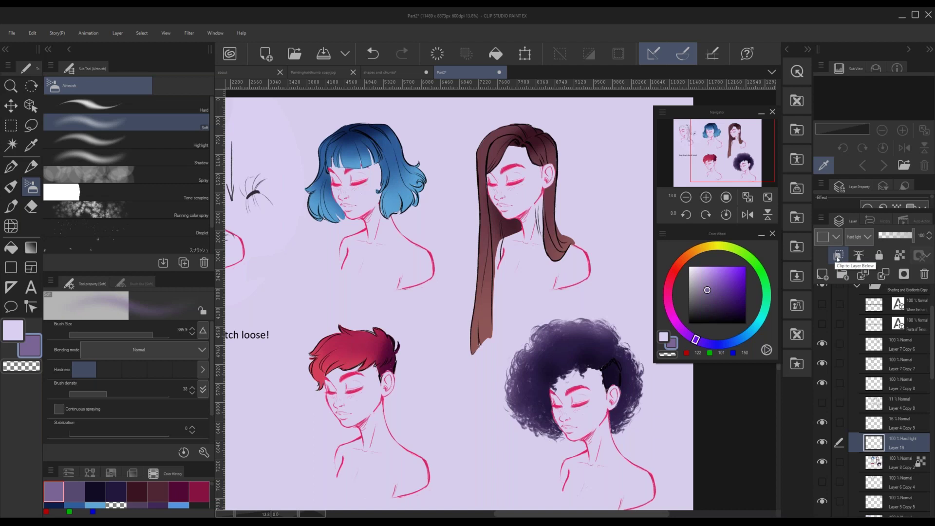
left_click(837, 258)
left_click(837, 258)
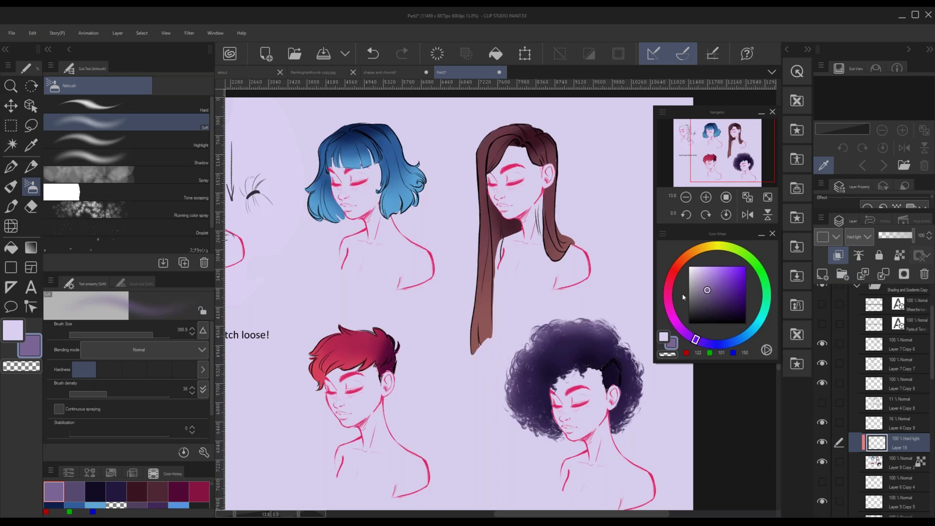
- Set the colour to a dark, muted purple and choose the G-pen for the hair shading
left_click(701, 298)
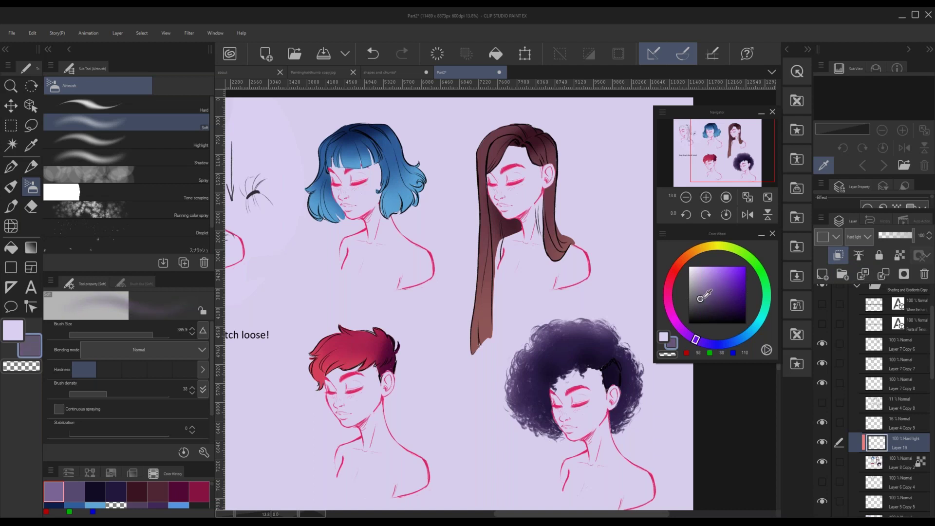
left_click(701, 303)
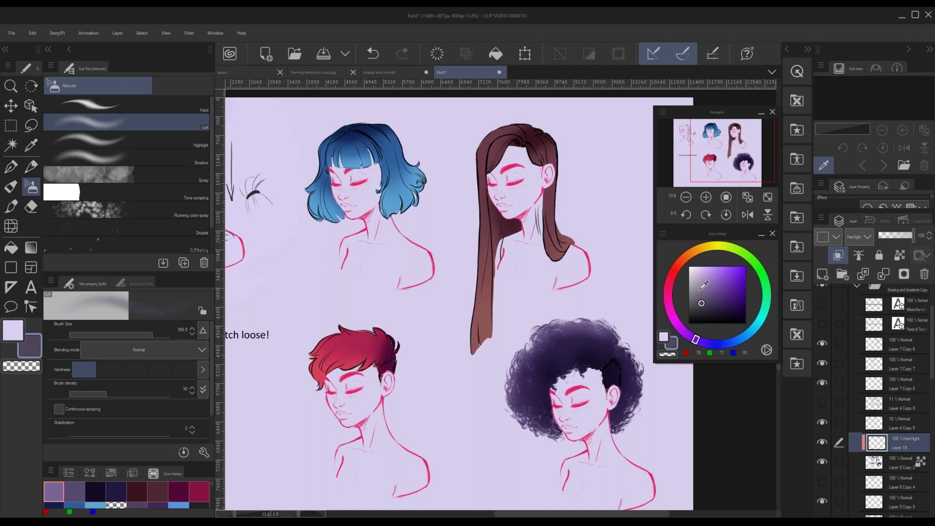
key("b")
key("p")
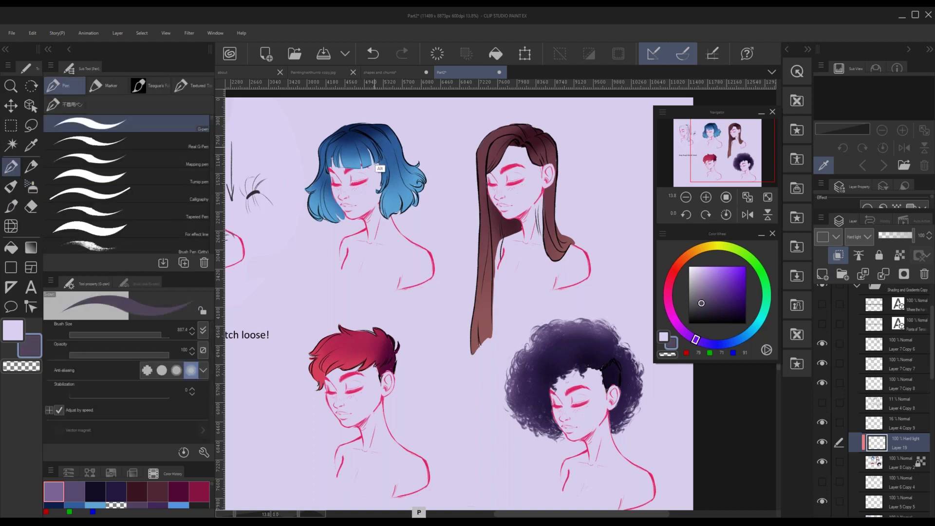
- Try G-pen shading strokes on the blue bob beside the ear in purple, grey-blue and red hues, undoing each one
left_click_drag(393, 162, 391, 144)
key("ctrl+z")
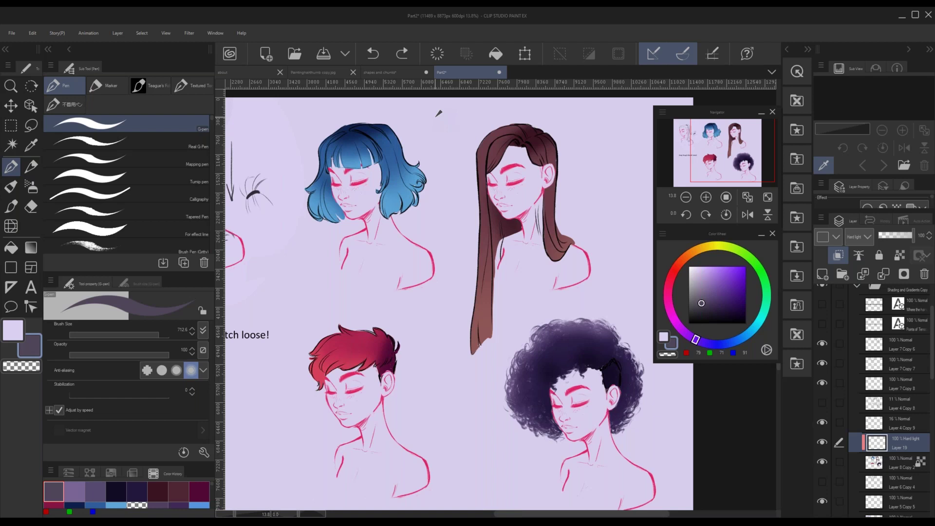
mouse_move(402, 145)
left_mouse_down()
mouse_move(405, 165)
mouse_move(393, 148)
left_mouse_up()
key("ctrl+z")
left_click(733, 341)
left_click_drag(408, 180, 391, 138)
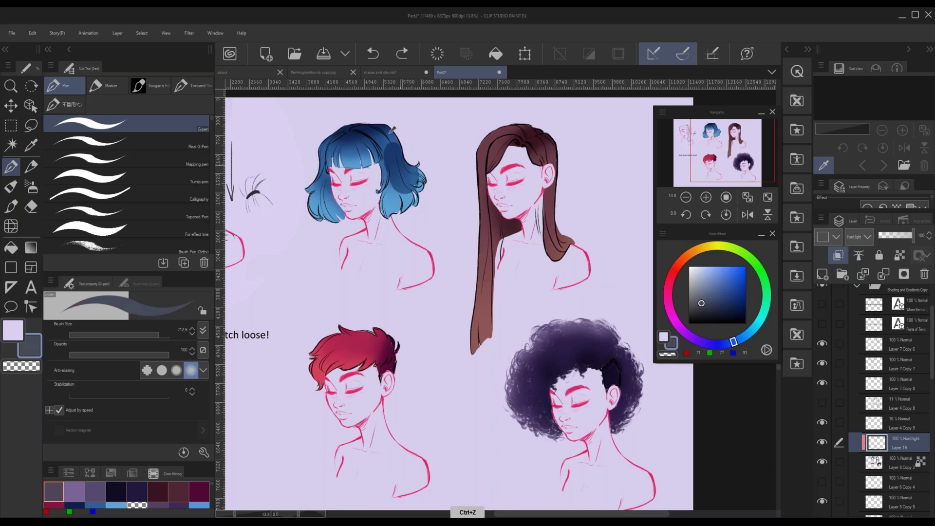
key("ctrl+z")
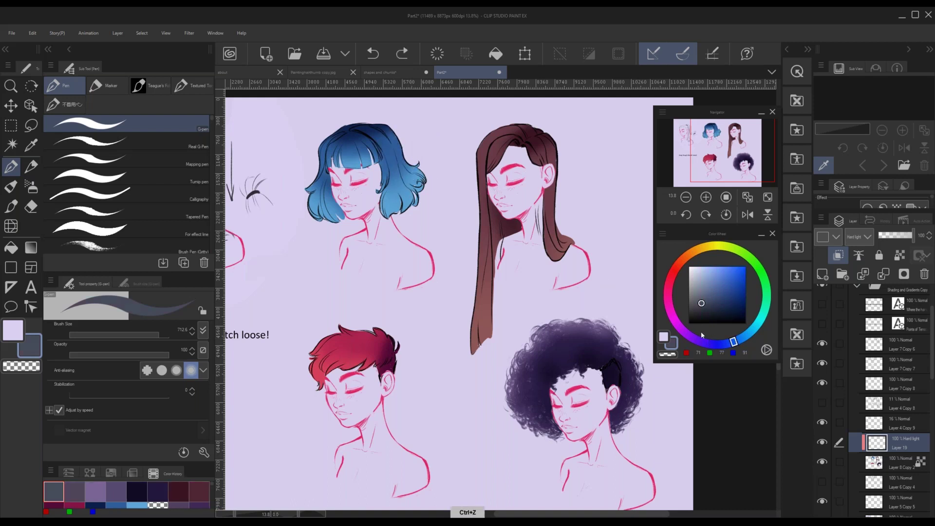
left_click(673, 273)
left_click_drag(417, 184, 394, 126)
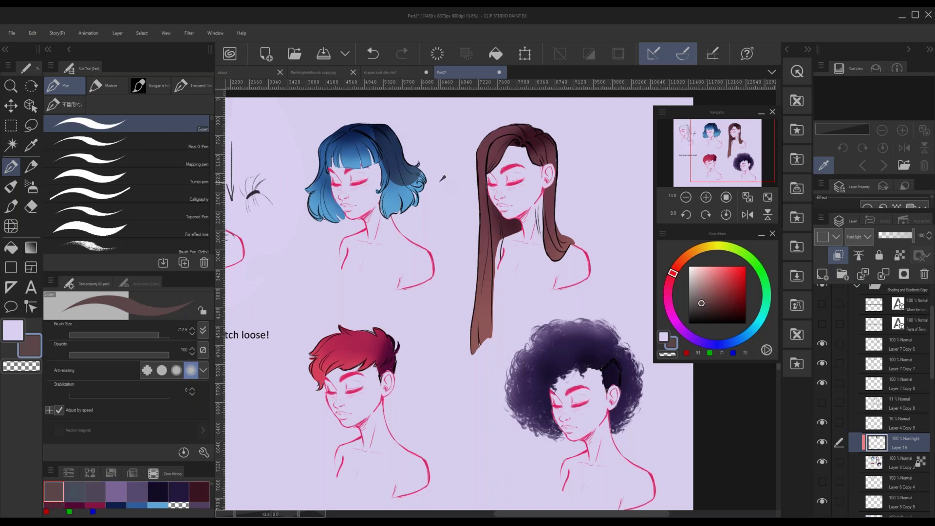
key("ctrl+z")
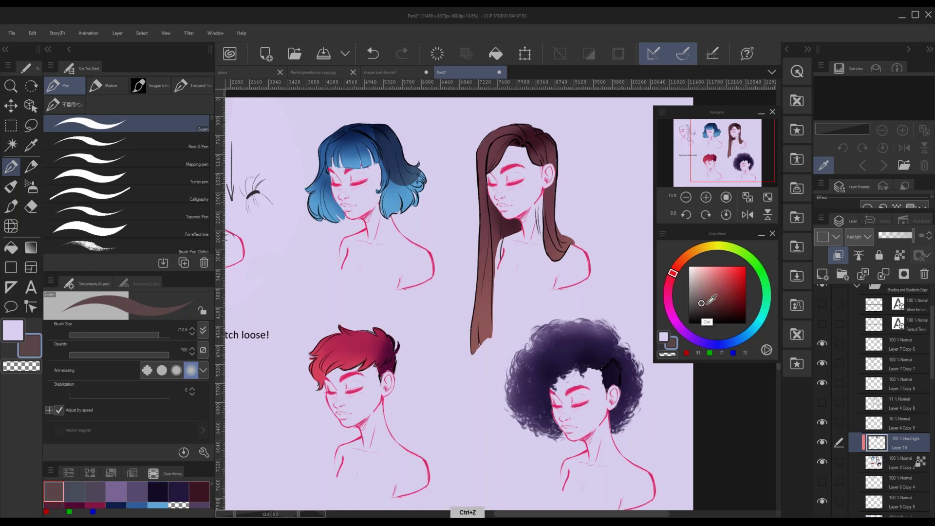
left_click(721, 301)
left_click_drag(414, 176, 395, 131)
key("ctrl+z")
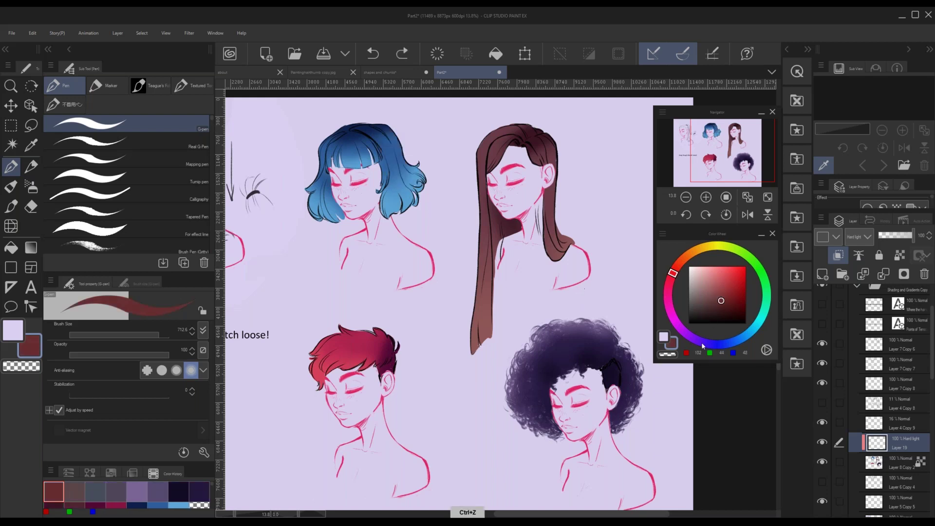
- Set the colour to a dark, muted violet and shade the blue bob's left lock beside the face with a smaller G-pen
left_click(702, 342)
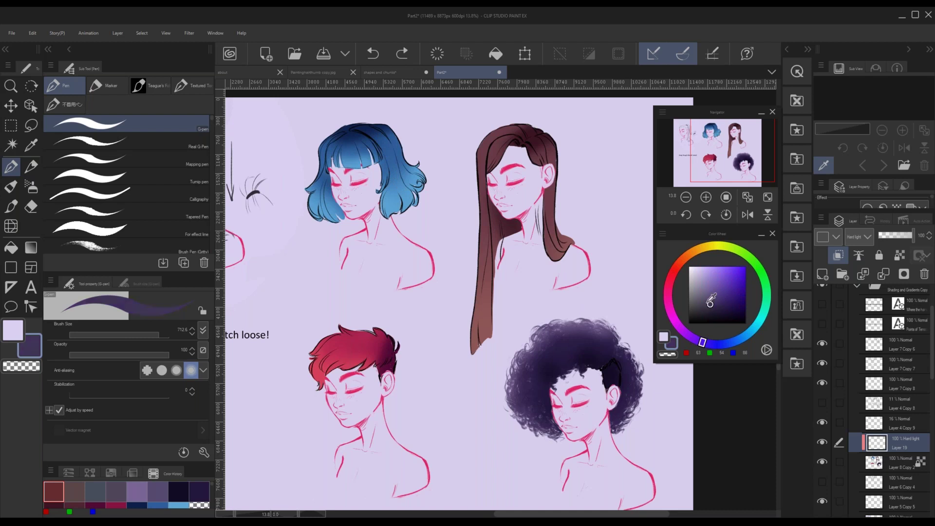
left_click(702, 303)
left_click_drag(395, 128, 420, 188)
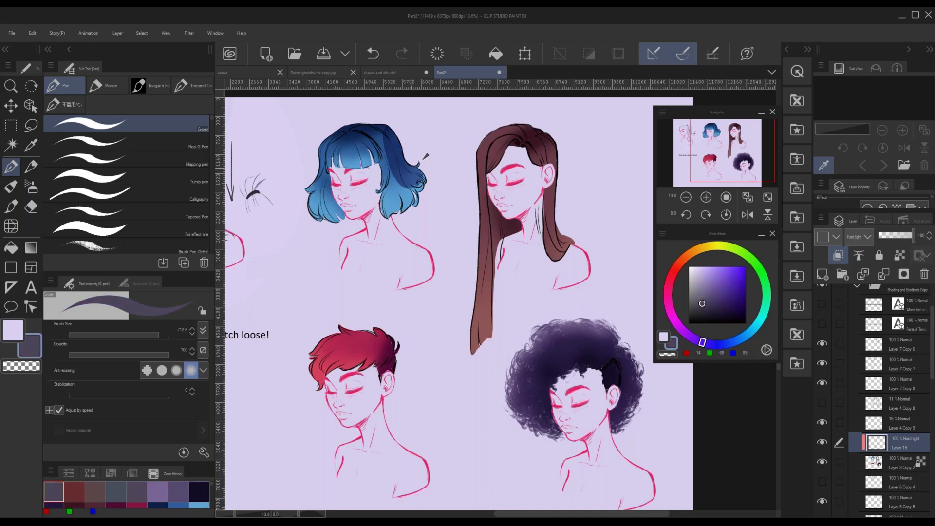
key("ctrl+z")
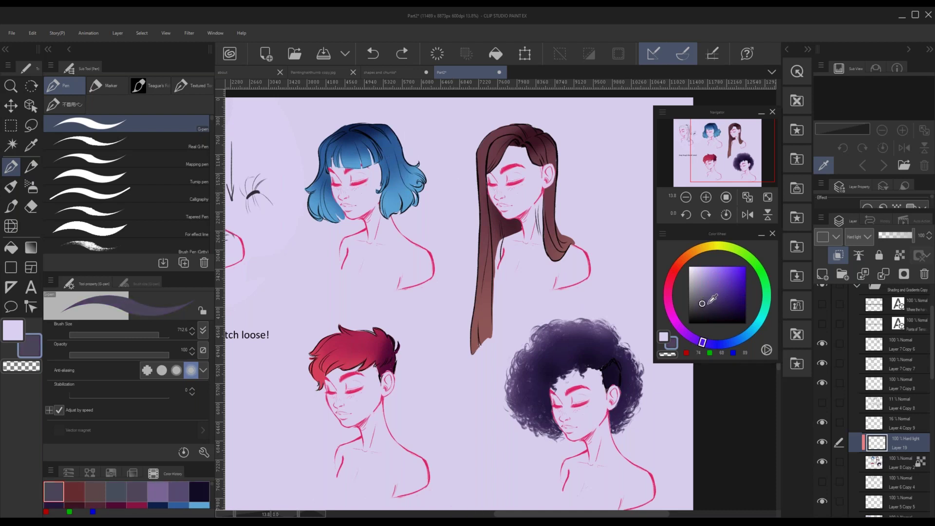
left_click_drag(433, 174, 419, 174, "ctrl+alt")
left_click_drag(328, 185, 344, 230)
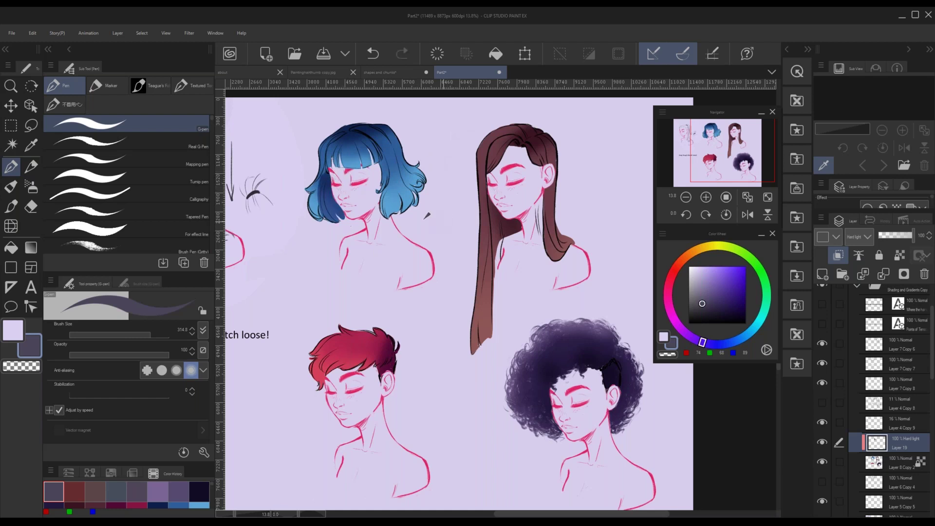
- Extend the violet shading over the blue bob's left strands, fringe and crown with progressively smaller G-pen sizes, down to about 62.5
mouse_move(366, 178)
left_mouse_down("ctrl+alt")
mouse_move(354, 175)
mouse_move(362, 179)
left_mouse_up("ctrl+alt")
left_click_drag(323, 179, 323, 205)
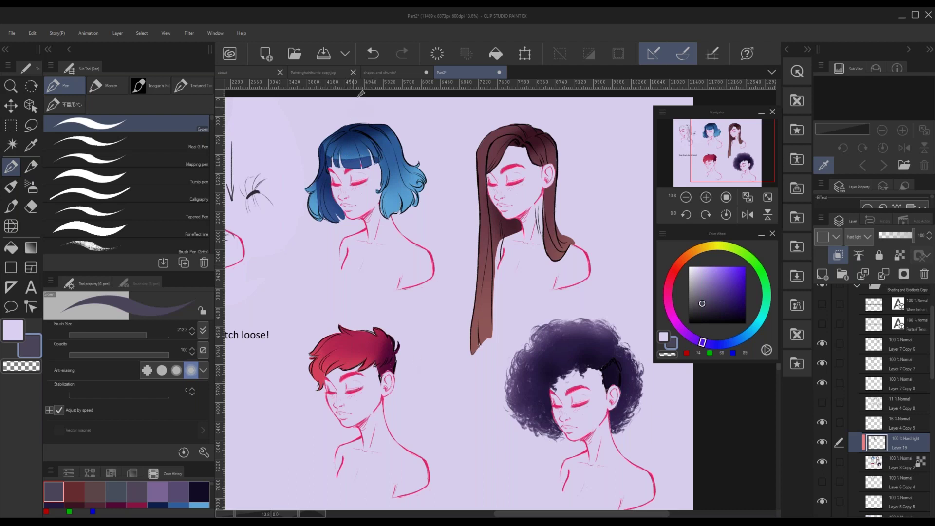
left_click_drag(388, 127, 382, 127)
left_click_drag(730, 151, 729, 143)
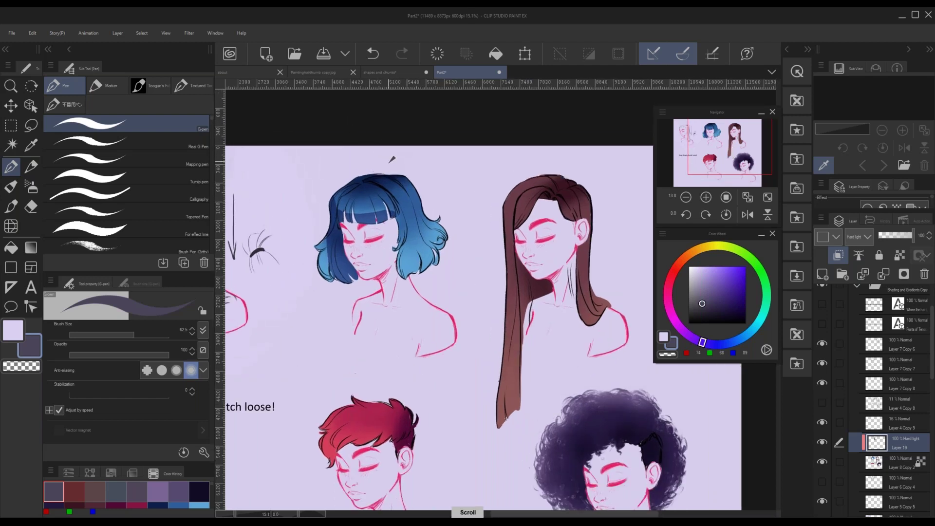
scroll(392, 160, "up", 1)
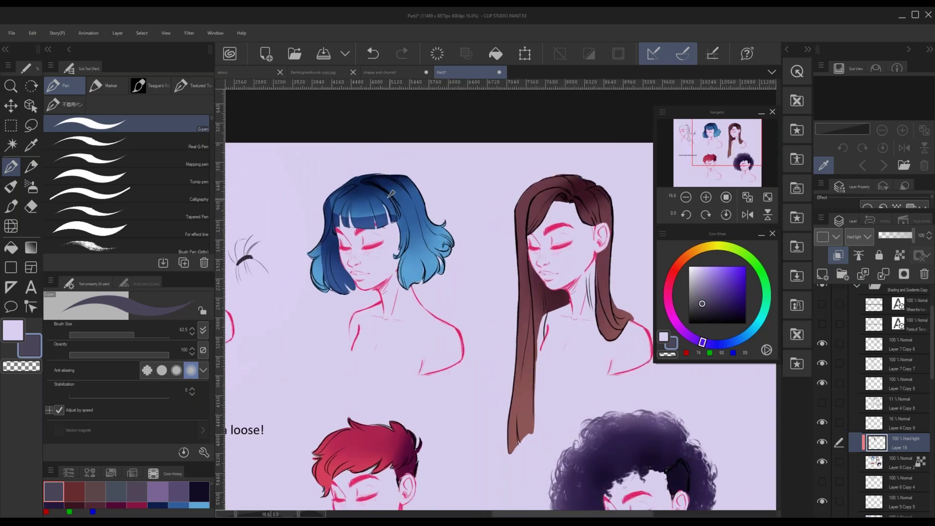
key("ctrl+z")
left_click(375, 161)
key("p")
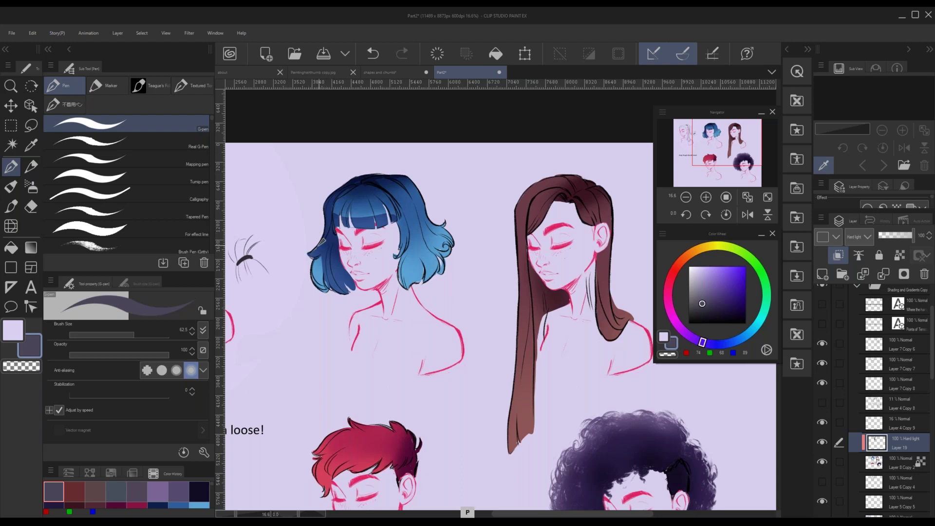
- Try erasing the shading on the bob's left outer strands with the Pencil in transparent colour at brush size 277
key("p")
key("p")
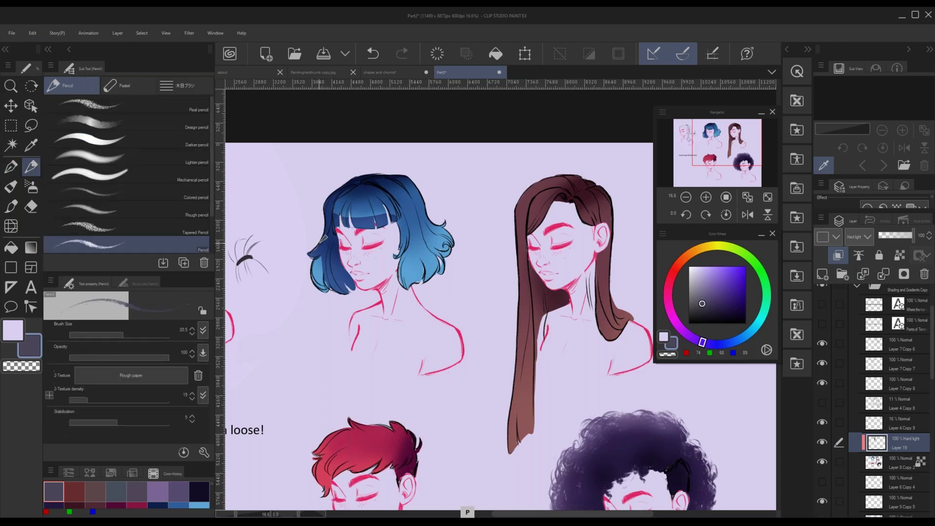
key("c")
mouse_move(317, 244)
left_mouse_down()
mouse_move(307, 254)
mouse_move(323, 237)
mouse_move(326, 244)
left_mouse_up()
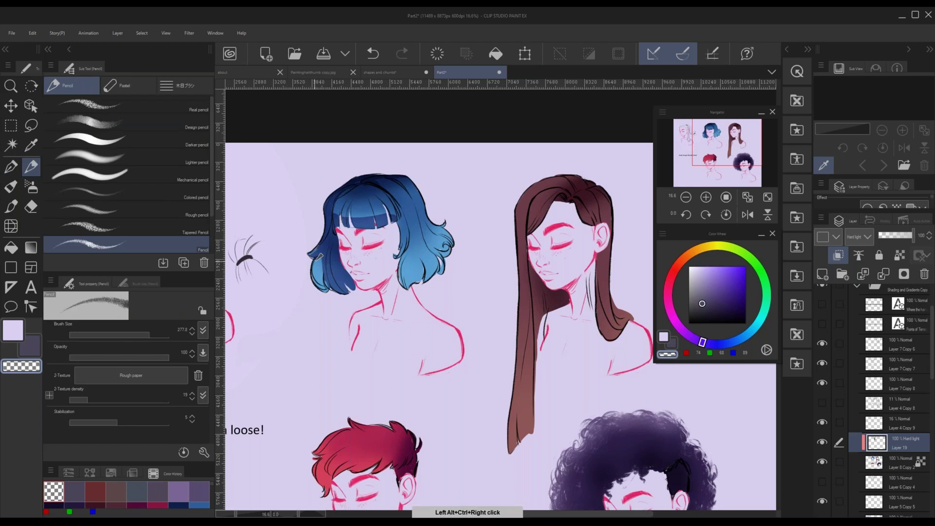
key("ctrl+z")
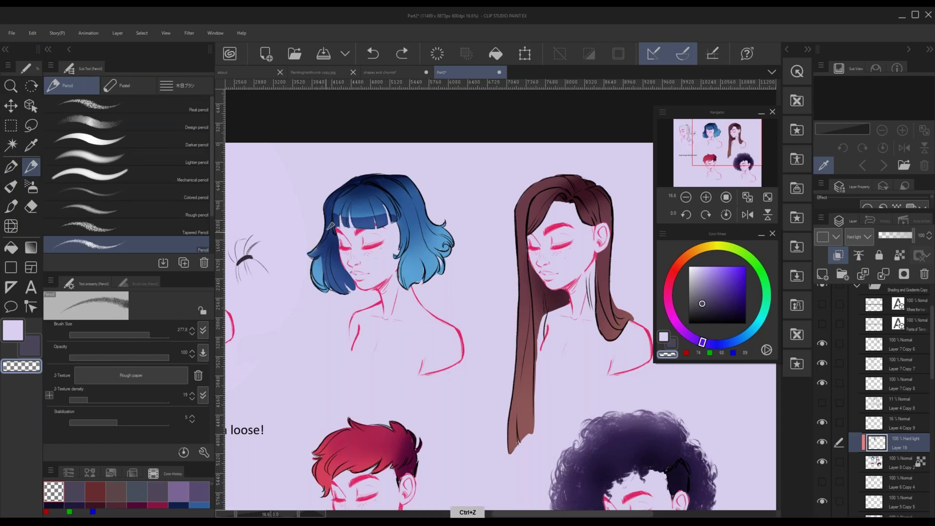
- Erase a small light patch in the bob's lower-left curl with the transparent G-pen and return to the violet colour
key("p")
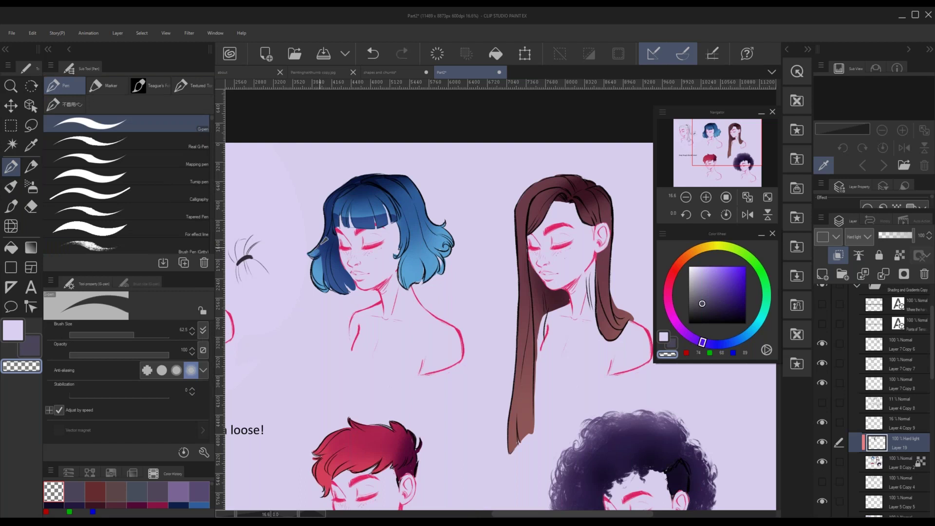
key("ctrl+z")
left_click_drag(314, 265, 327, 291)
key("ctrl+z")
left_click(327, 358)
key("c")
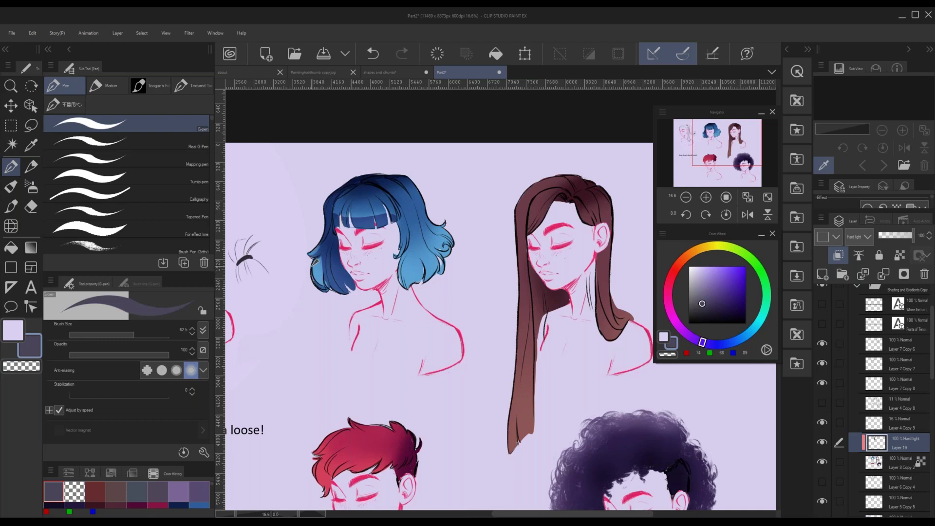
- Shade the lower curls on the right side of the blue bob with violet G-pen strokes
mouse_move(433, 264)
left_mouse_down()
mouse_move(440, 258)
mouse_move(431, 273)
left_mouse_up()
left_click_drag(411, 277, 427, 275)
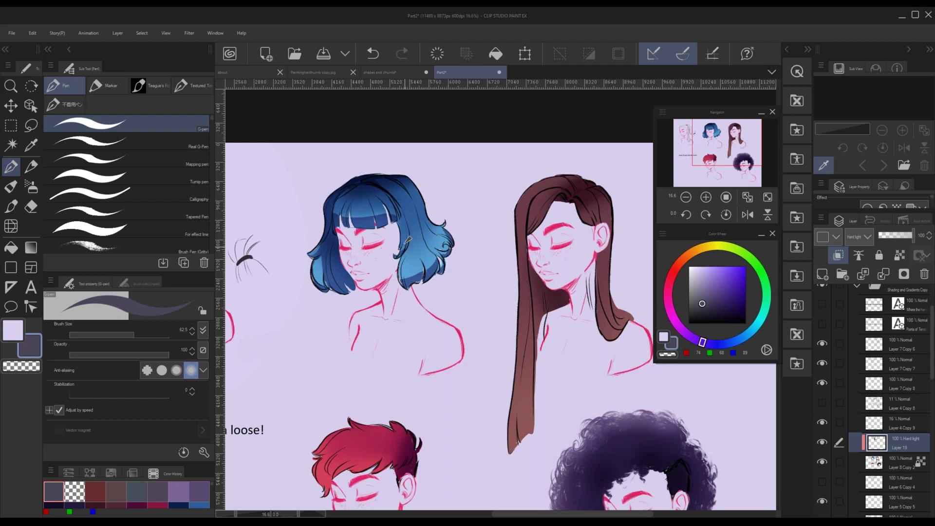
left_click_drag(408, 200, 412, 252)
key("ctrl+z")
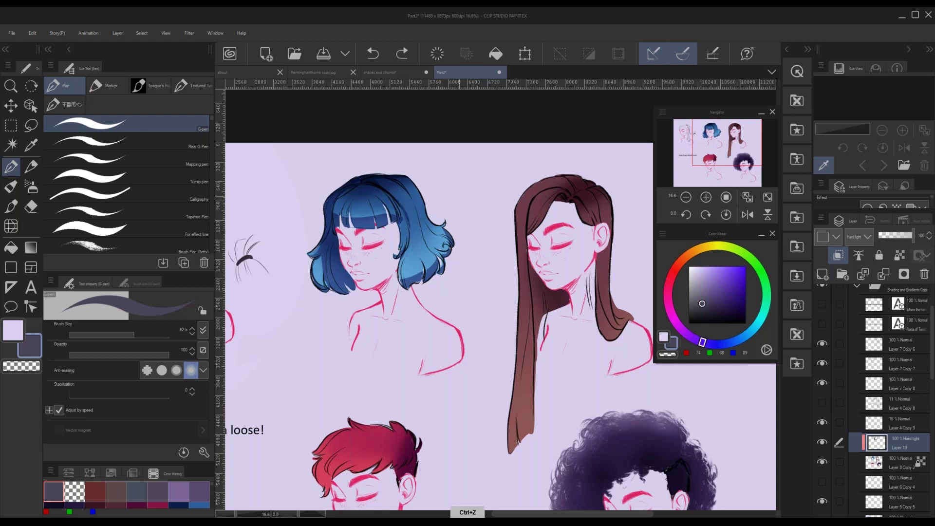
- Lighten the bob's left outer strands by erasing shading with the Pencil in transparent colour
key("p")
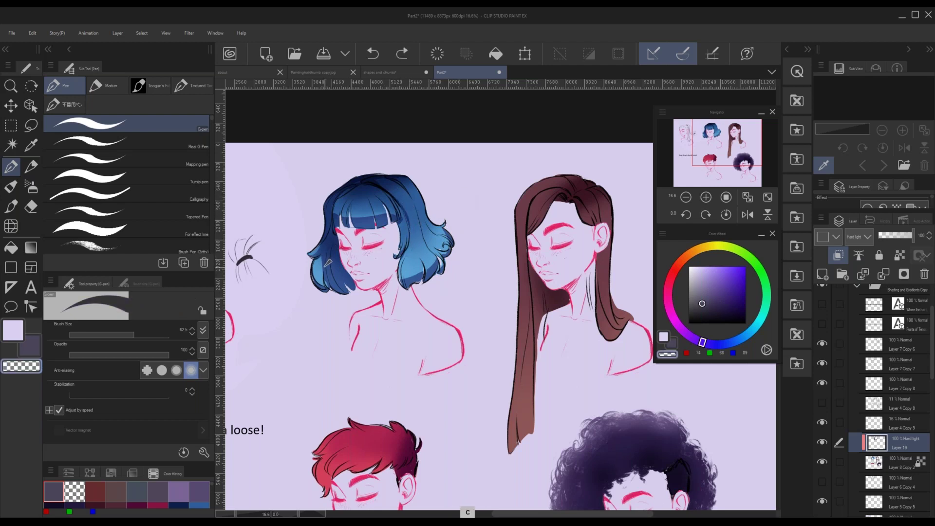
key("c")
key("c")
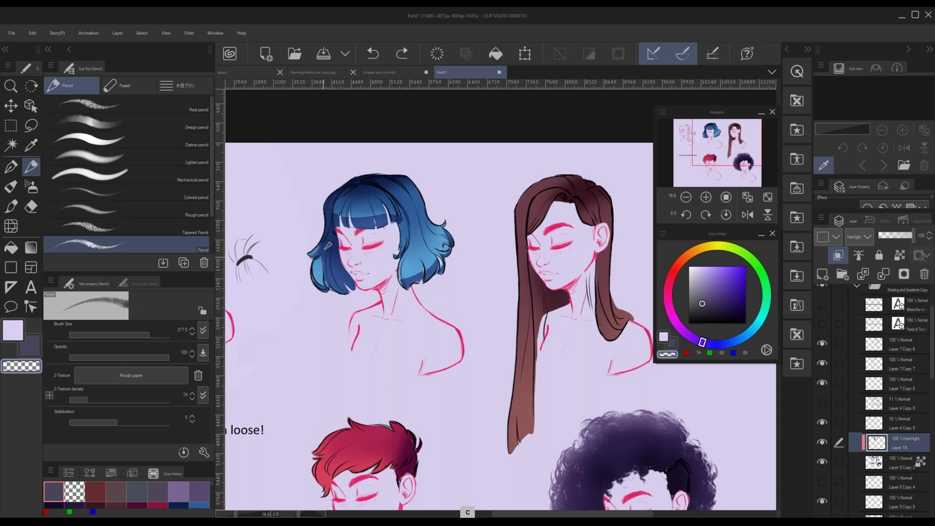
left_click_drag(323, 249, 322, 265)
key("p")
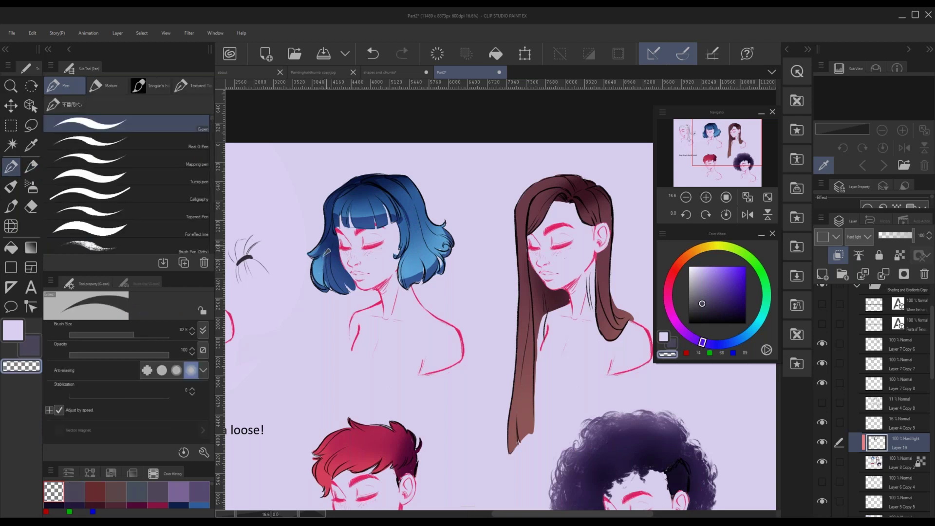
- Shade the wavy strands on the blue bob's right side with a slightly larger violet G-pen
key("c")
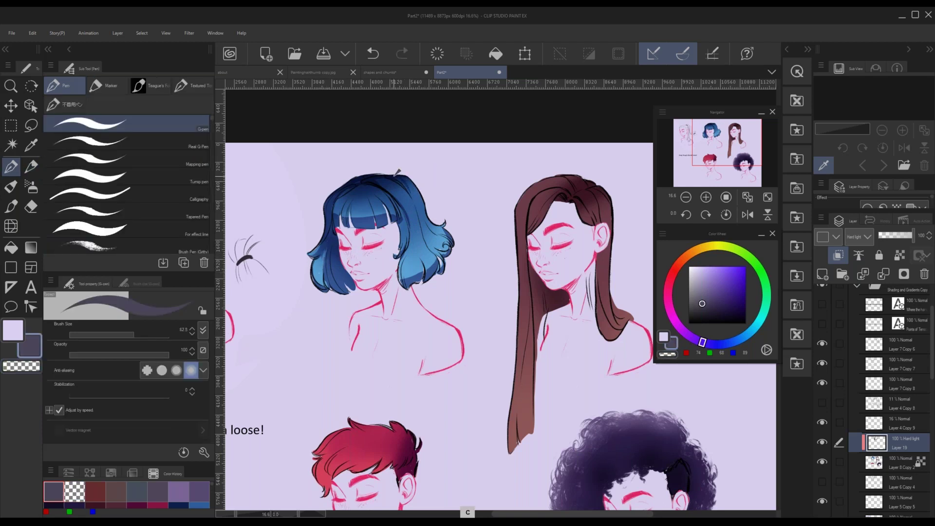
left_click_drag(447, 203, 452, 203)
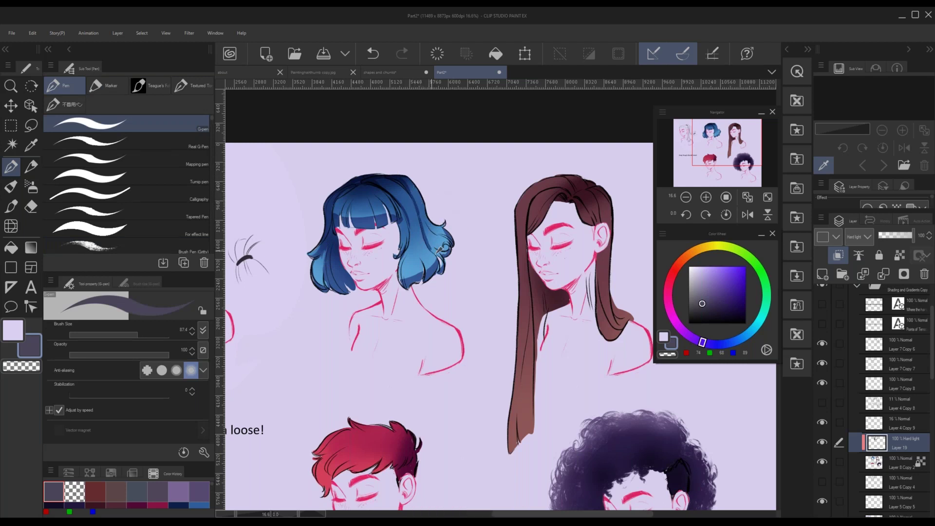
left_click_drag(426, 219, 444, 238)
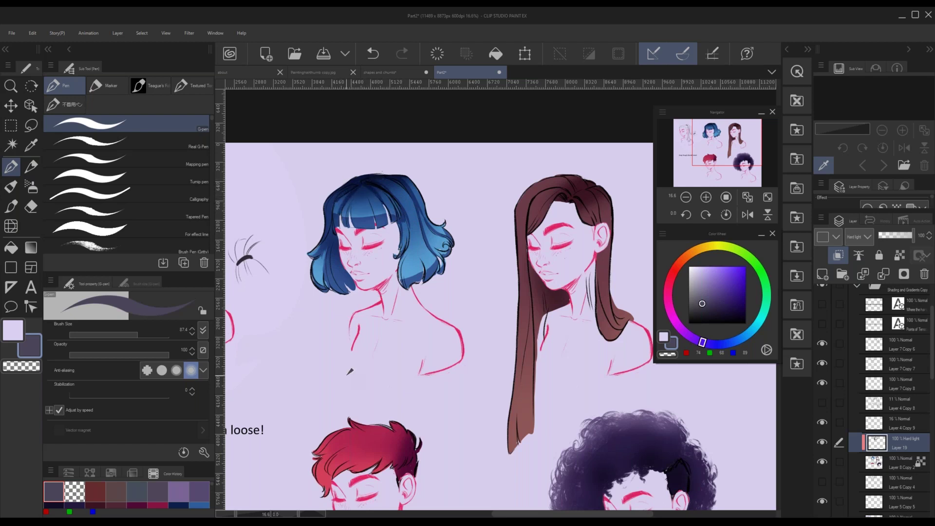
- Try erasing shading along the blue bob's upper-left crown with the transparent G-pen
key("c")
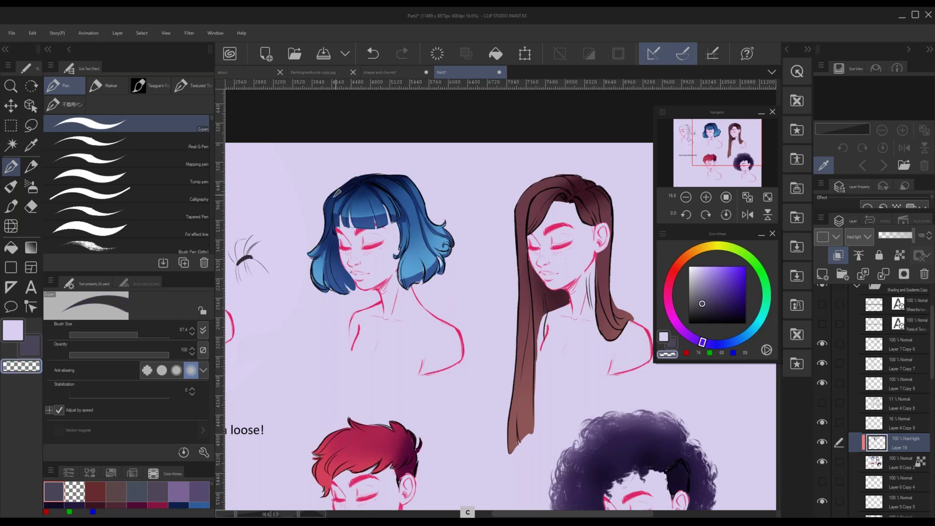
left_click_drag(332, 201, 373, 177)
key("ctrl+z")
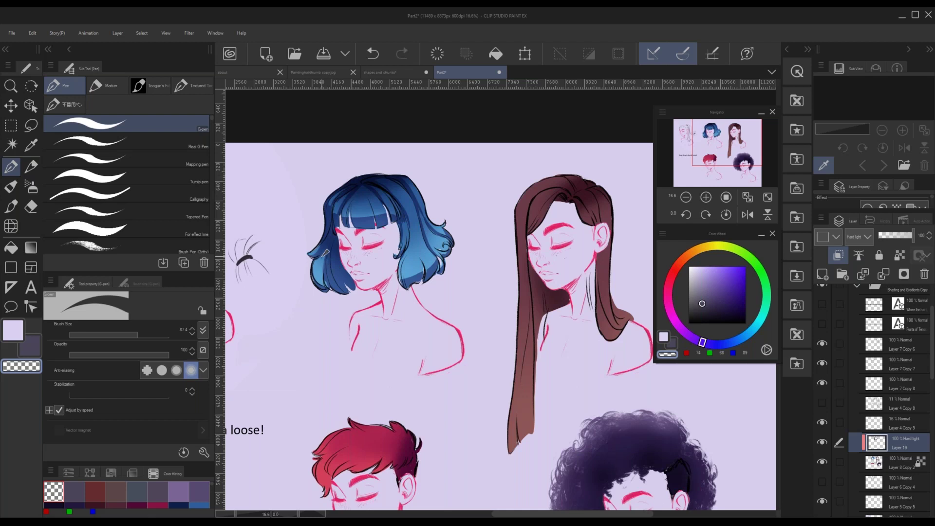
key("ctrl+z")
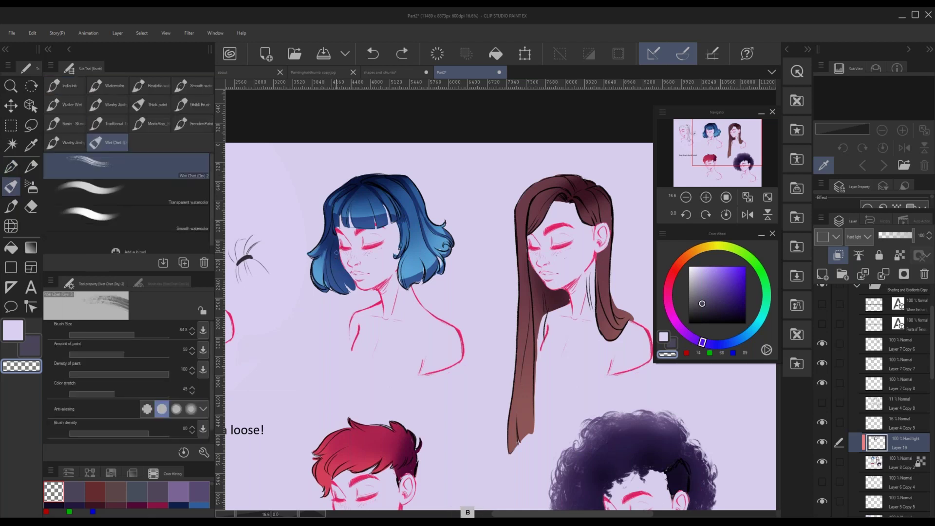
key("c")
key("ctrl+y")
- Try erasing thin highlights in the lower curls on the right side of the blue bob with a smaller transparent G-pen
key("c")
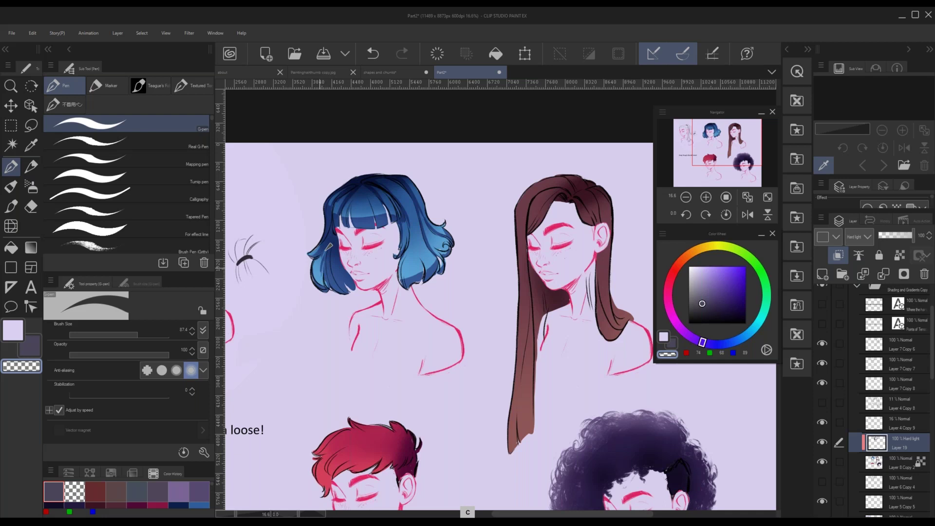
mouse_move(437, 235)
left_mouse_down("ctrl+alt")
mouse_move(434, 268)
mouse_move(427, 224)
left_mouse_up("ctrl+alt")
key("ctrl+z")
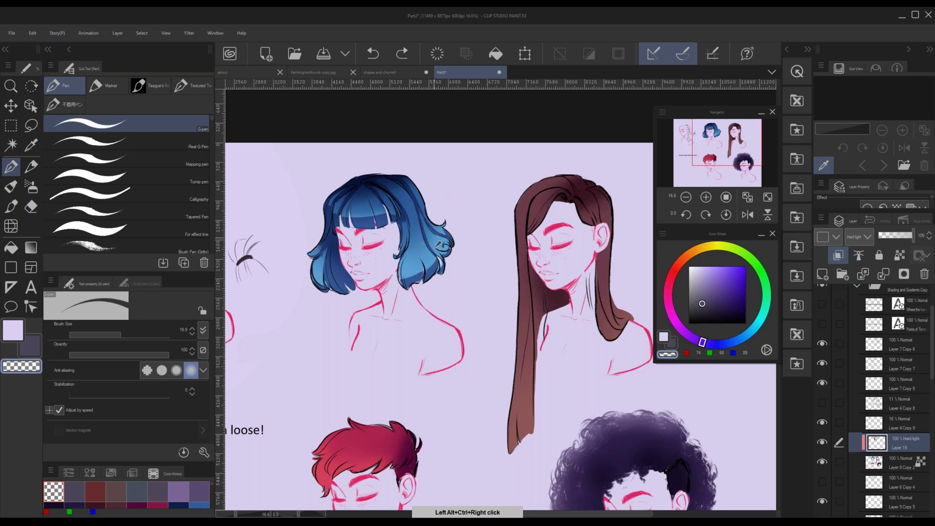
left_click_drag(434, 262, 421, 281)
key("ctrl+z")
key("ctrl+z")
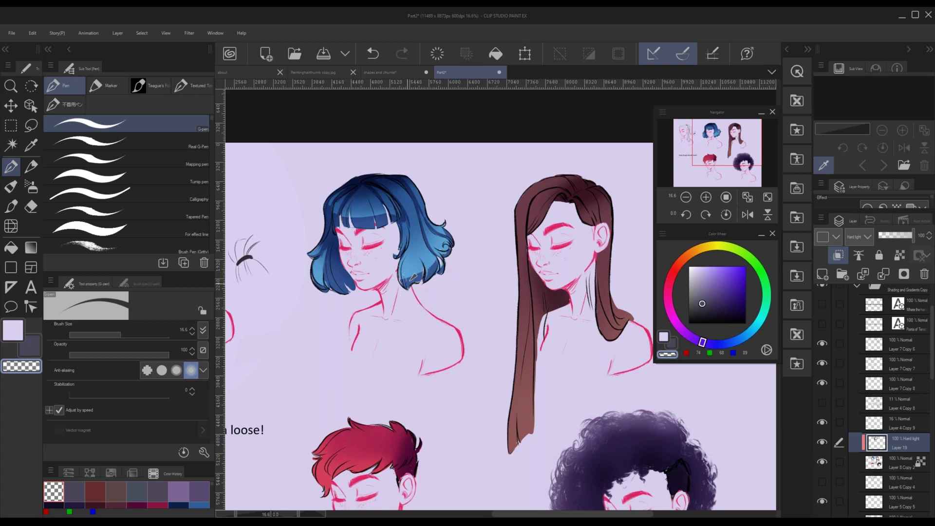
key("ctrl+z")
- Refine the shading above the blue bob's fringe with fine G-pen strokes, alternating violet and transparent colour
key("p")
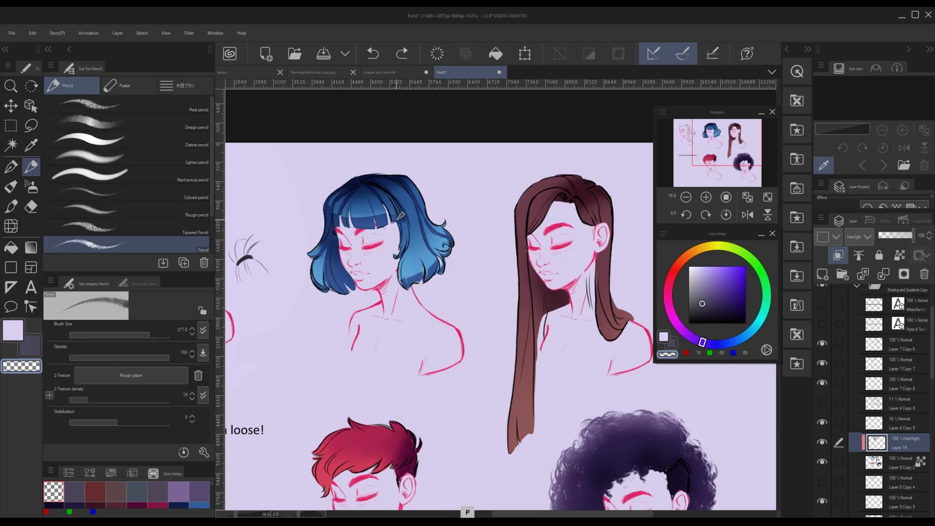
key("c")
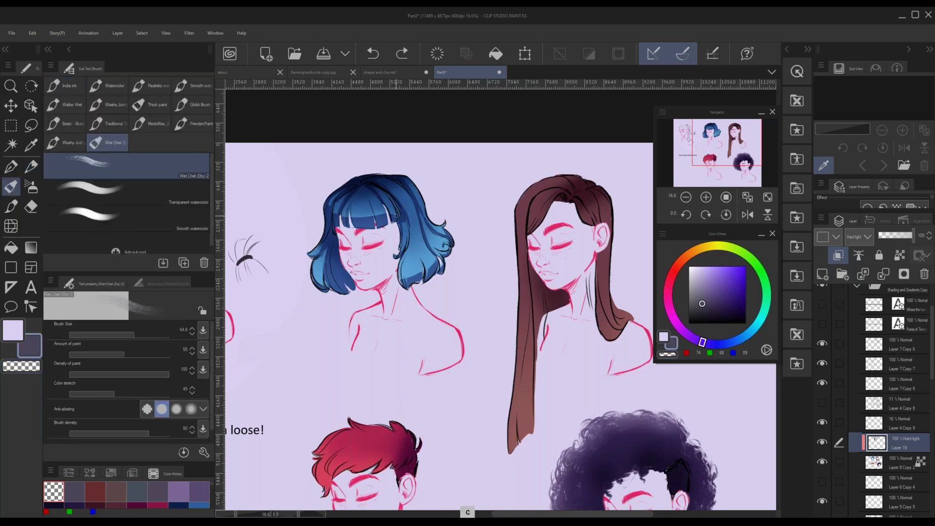
key("p")
key("x")
mouse_move(397, 213)
left_mouse_down()
mouse_move(395, 205)
mouse_move(374, 220)
mouse_move(363, 190)
left_mouse_up()
key("c")
key("c")
key("c")
key("c")
left_click(360, 193)
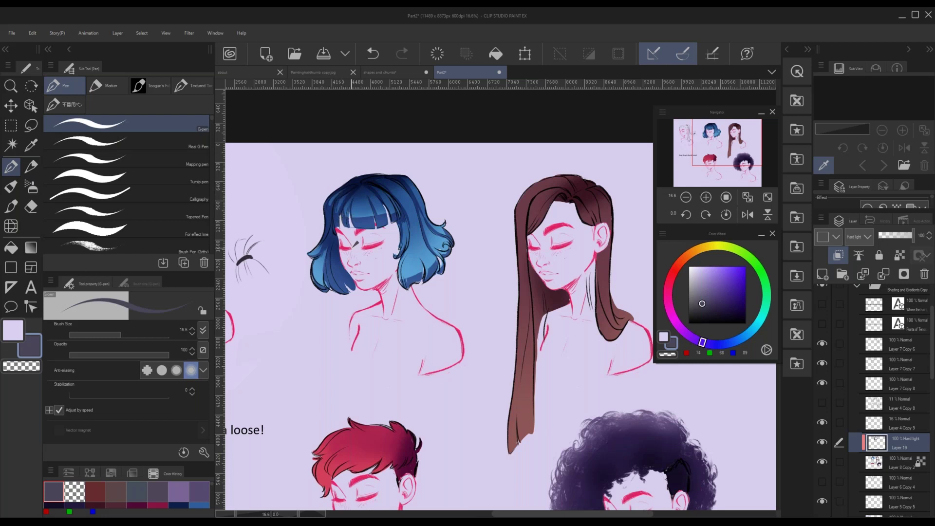
key("c")
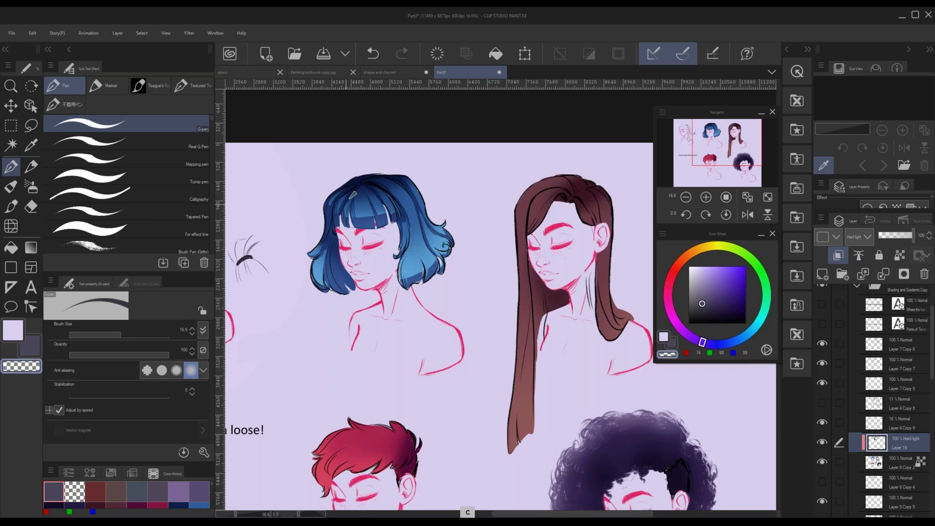
left_click(356, 192)
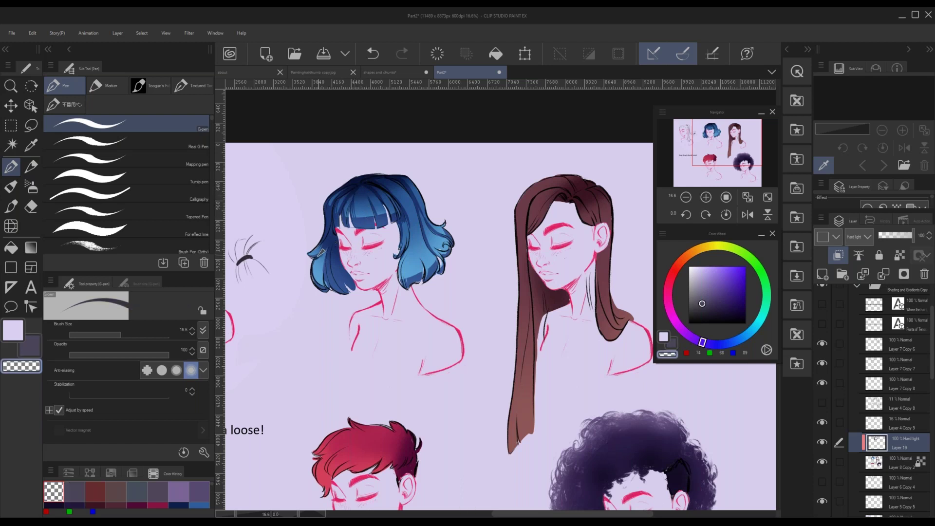
- Try a thin G-pen stroke down the strands on the left side of the blue bob
key("ctrl+z")
key("c")
left_click_drag(328, 249, 329, 290)
key("ctrl+z")
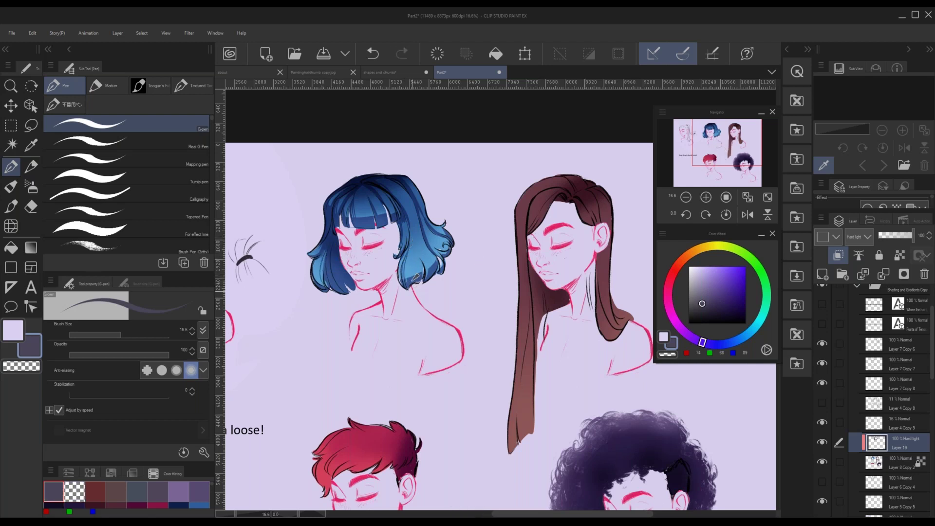
- Soften the shading on the blue bob's fringe and right curls with the Watercolor brush, alternating transparent and violet
left_click_drag(738, 154, 739, 160)
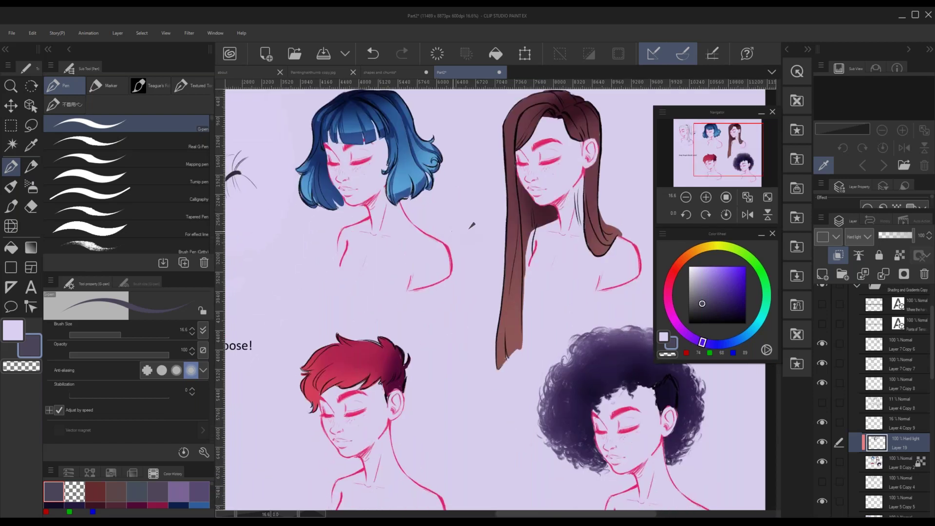
scroll(470, 228, "down", 1)
left_click_drag(749, 154, 751, 150)
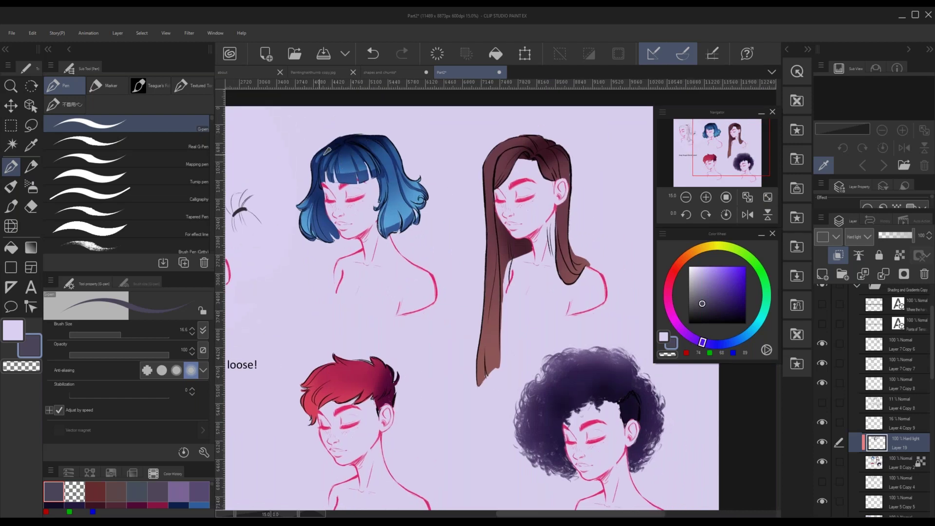
key("b")
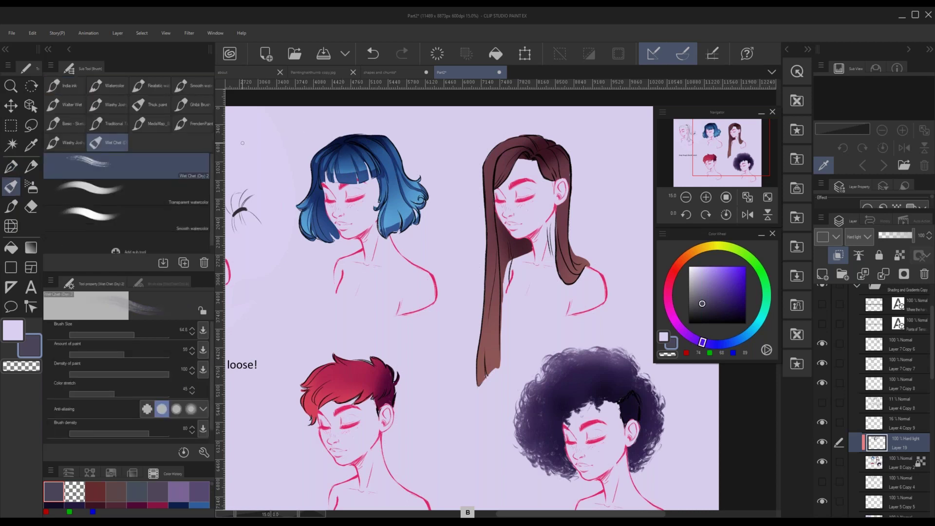
left_click(127, 88)
left_click(112, 215)
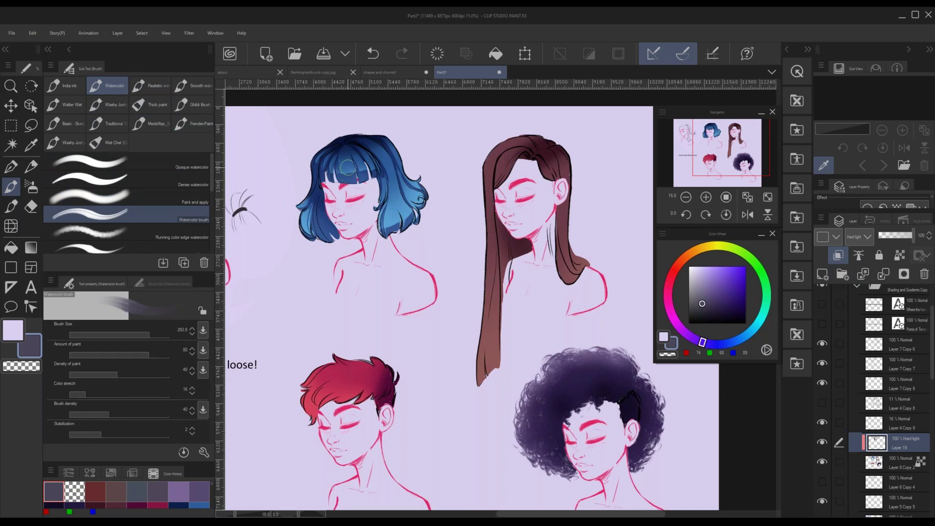
key("c")
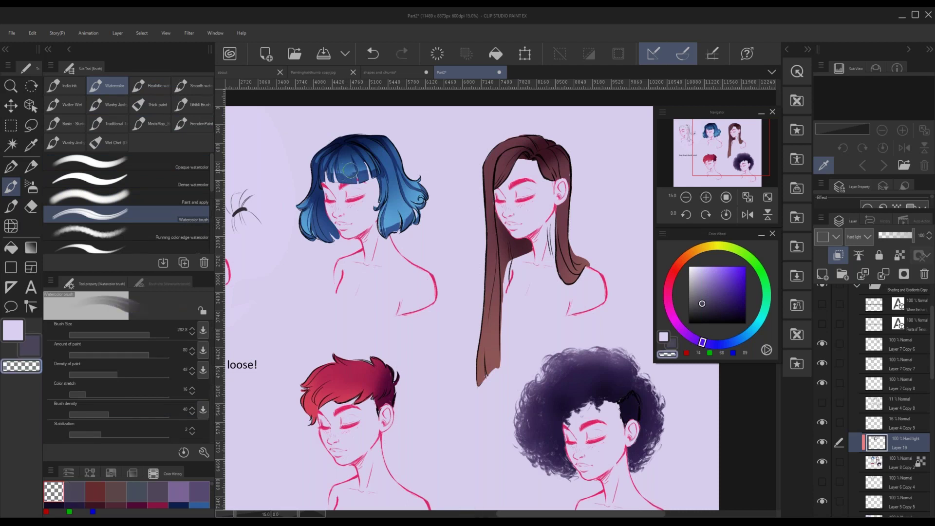
mouse_move(345, 173)
left_mouse_down()
mouse_move(363, 171)
mouse_move(358, 159)
mouse_move(372, 170)
mouse_move(368, 160)
mouse_move(348, 163)
left_mouse_up()
key("c")
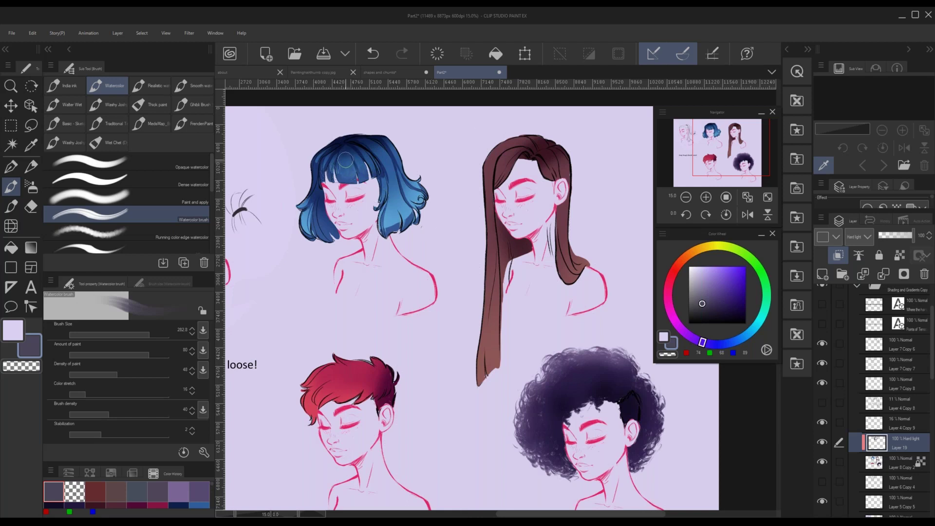
key("c")
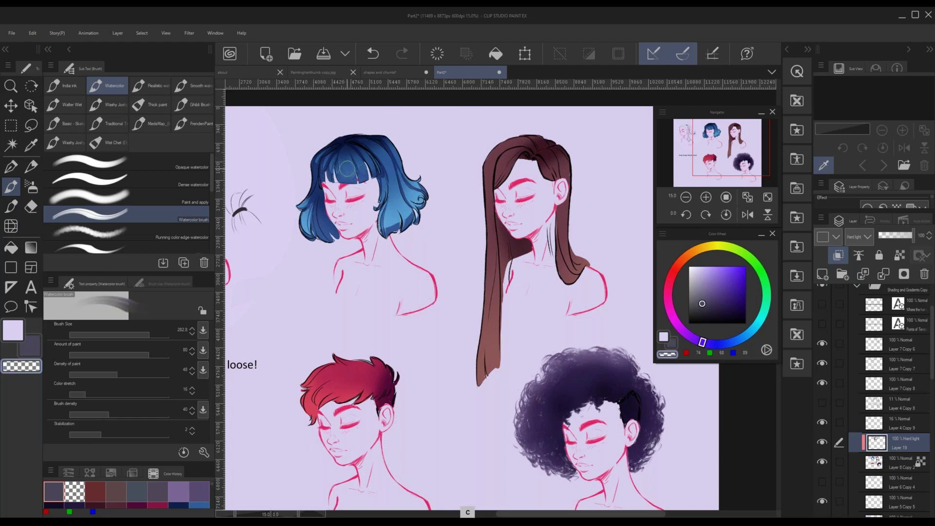
key("c")
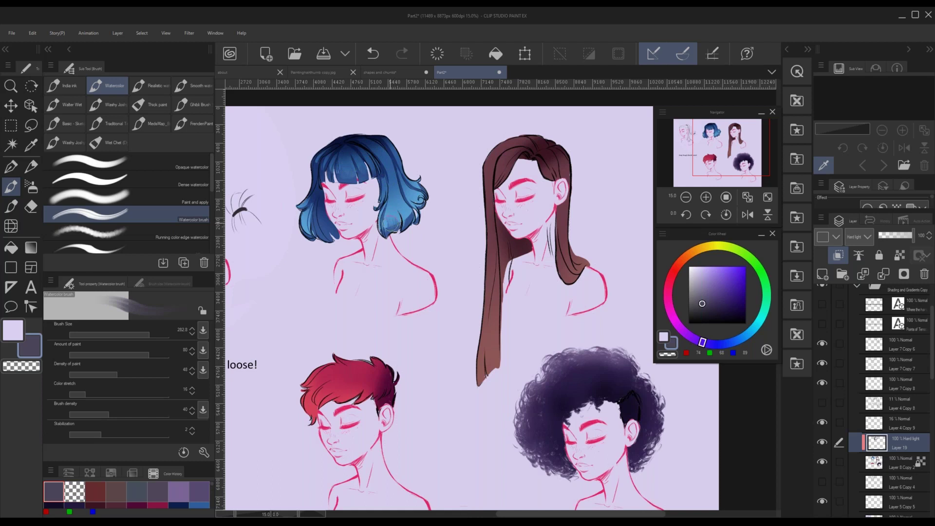
key("c")
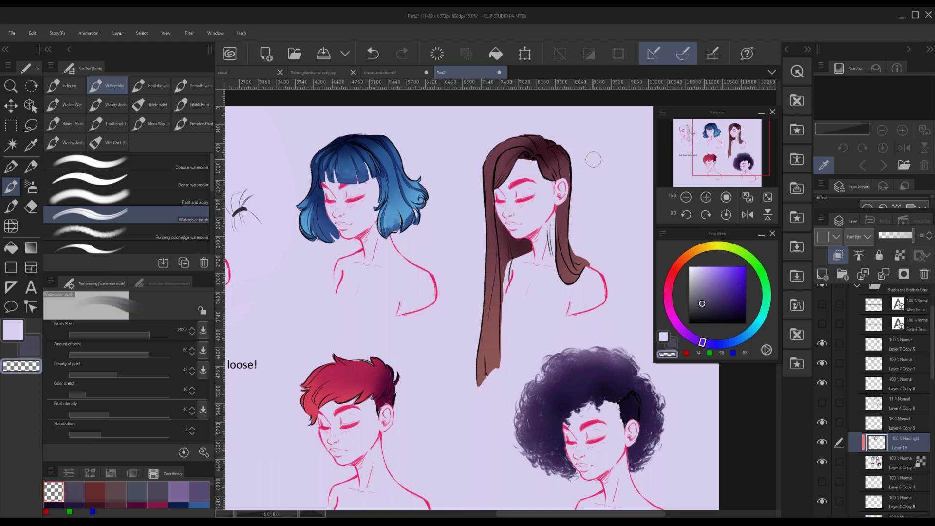
- Hide the current Shading and Gradients folder, then show and expand the Highlights folder
scroll(469, 198, "down", 2)
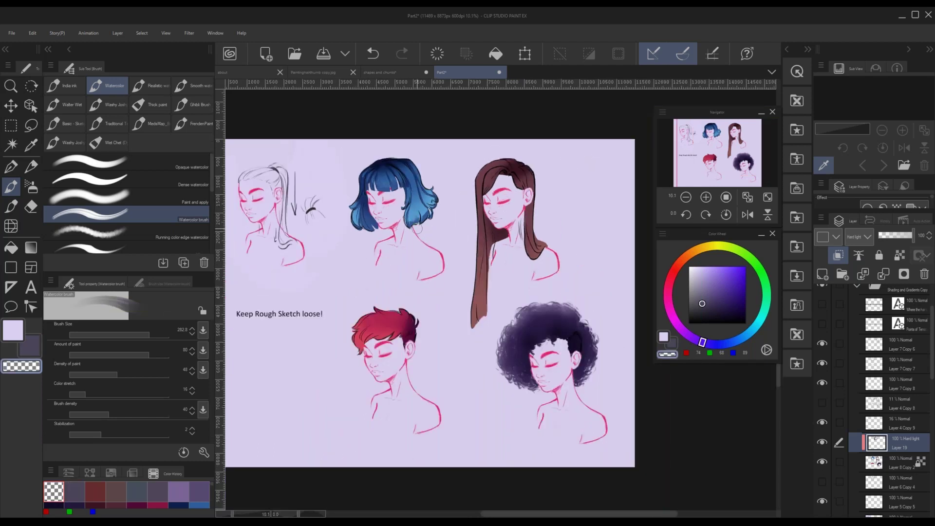
key("c")
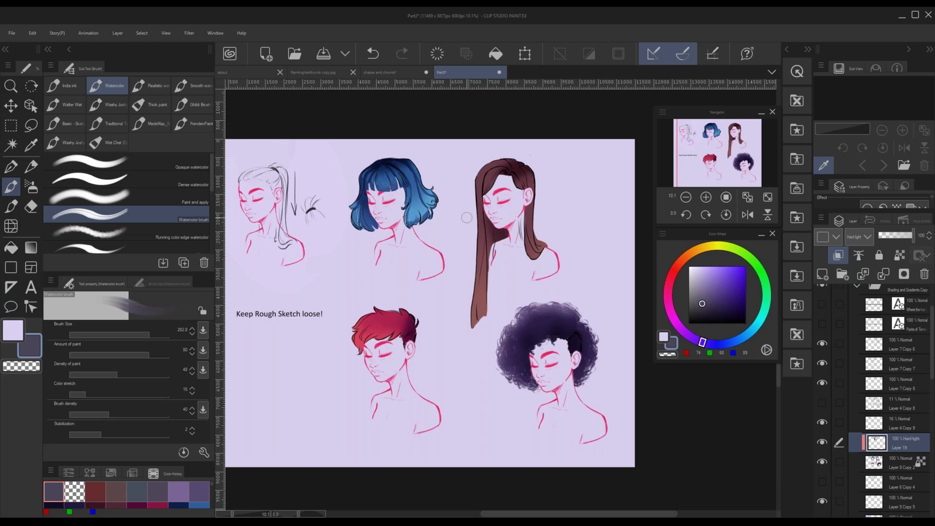
scroll(569, 302, "up", 1)
scroll(863, 360, "up", 3)
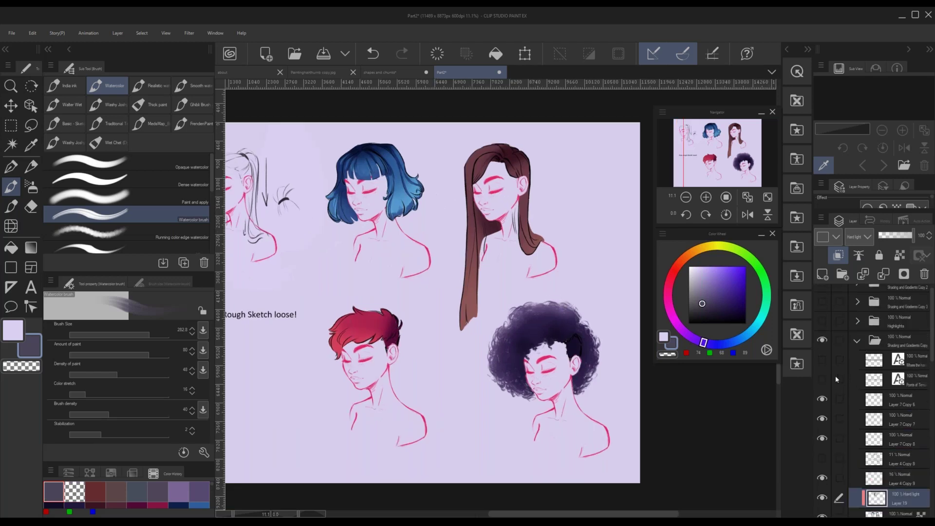
left_click(828, 340)
left_click(825, 324)
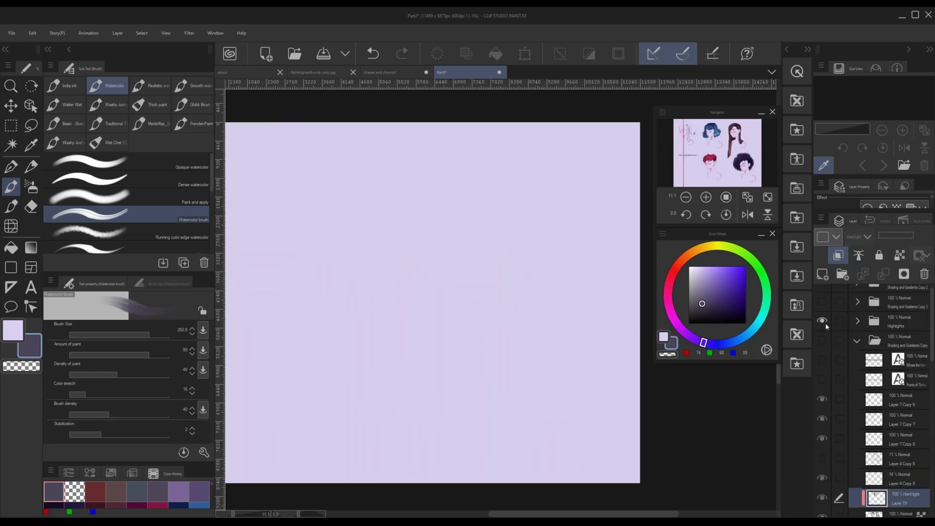
left_click(857, 321)
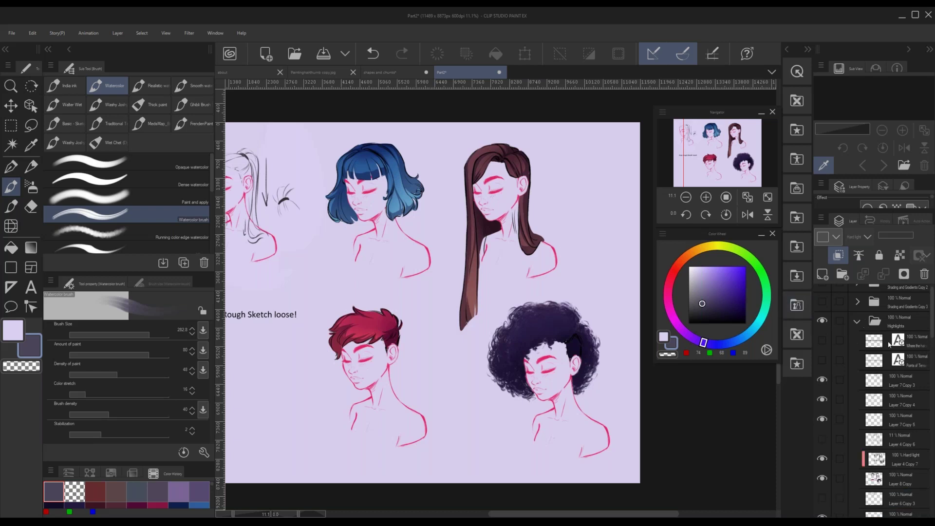
- Add a layer above the Hard light layer in the Highlights folder, clip it to the layer below and set its blending mode to Overlay
left_click(909, 473)
left_click_drag(716, 166, 711, 168)
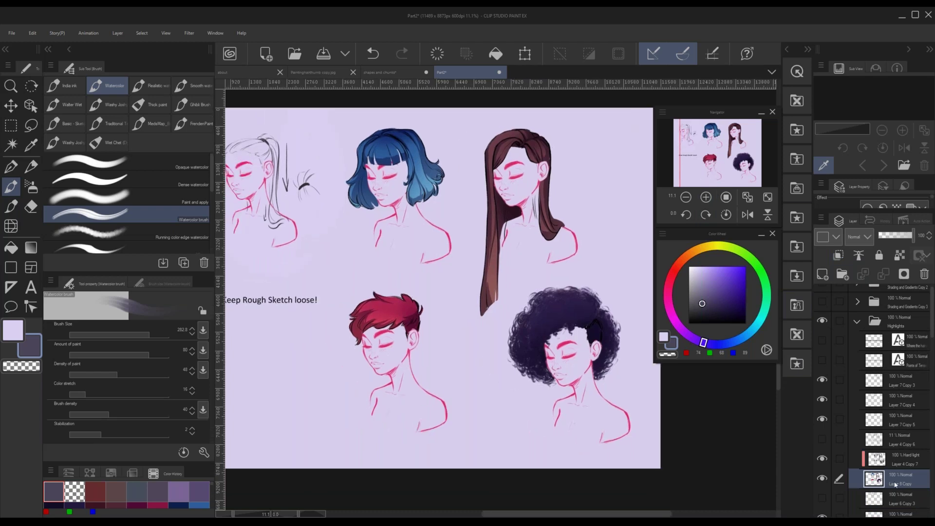
left_click(911, 463)
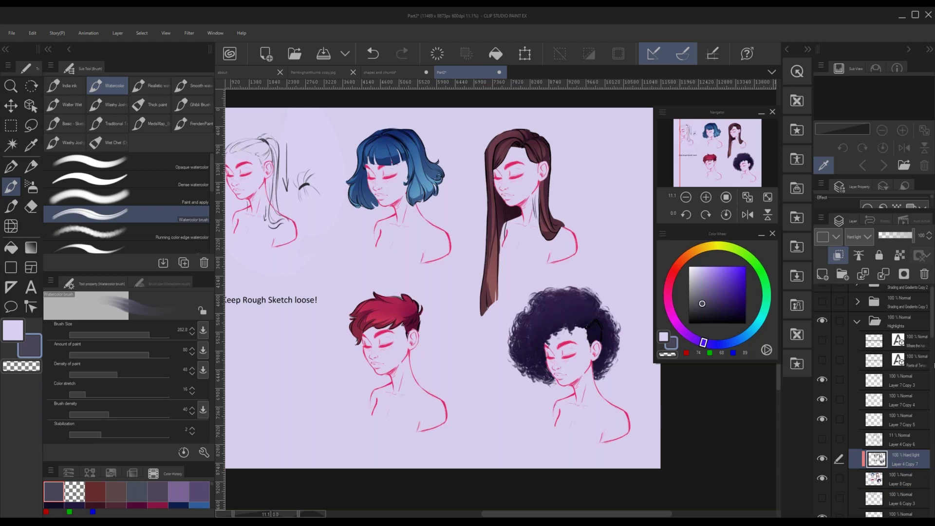
scroll(912, 431, "down", 2)
scroll(905, 414, "down", 1)
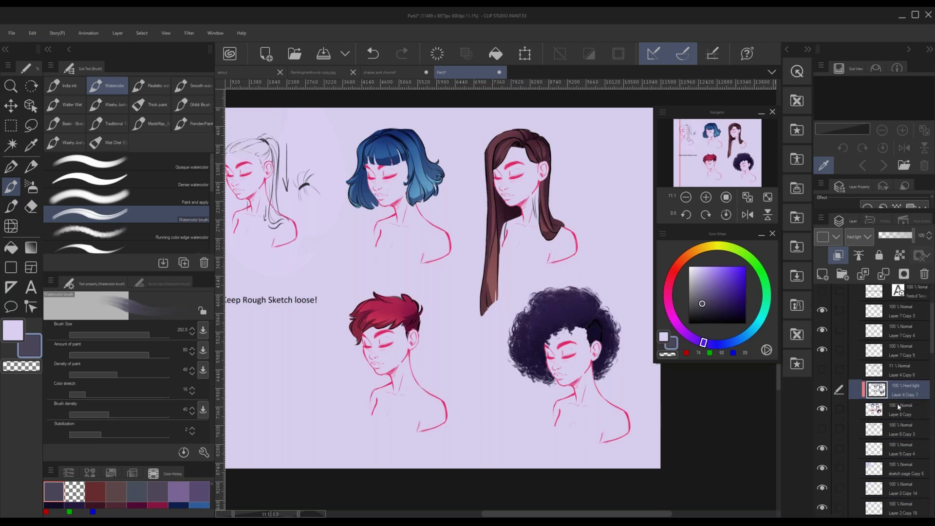
left_click(893, 413)
left_click(907, 394)
left_click(821, 276)
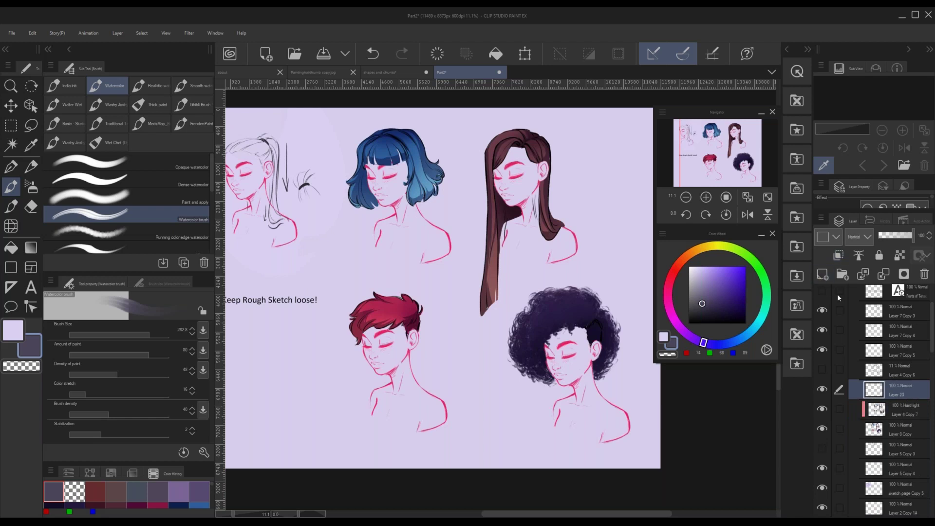
left_click(839, 257)
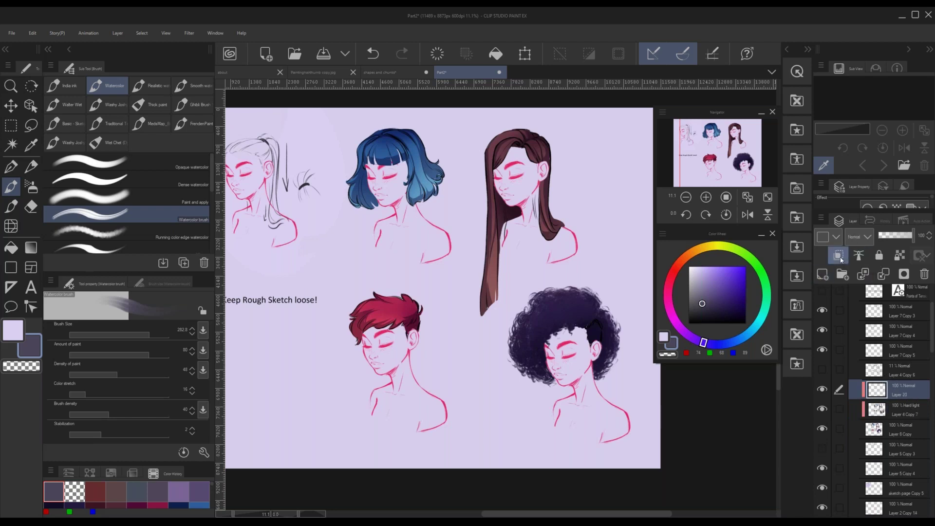
left_click(859, 236)
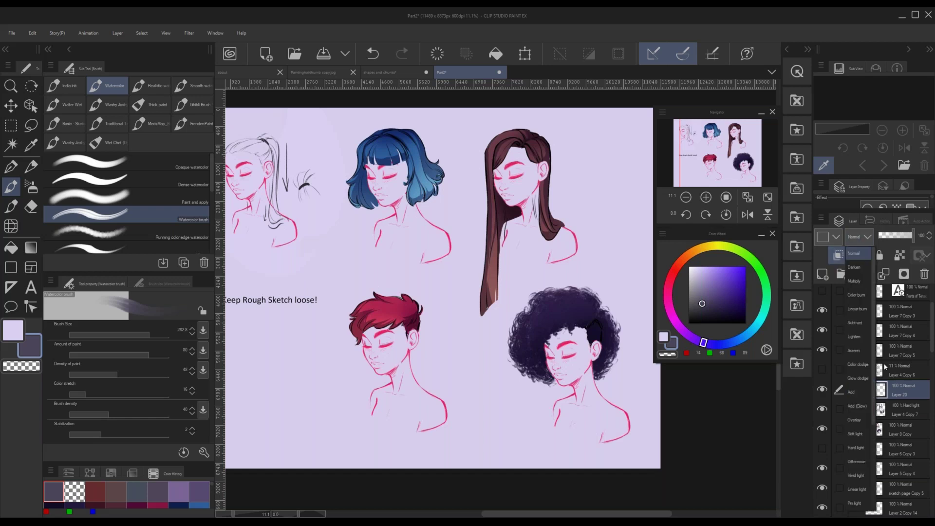
left_click(859, 421)
- Pick a pale cream-orange drawing colour and switch to the textured ink brush in the Pen tool's Teague's group
left_click(698, 266)
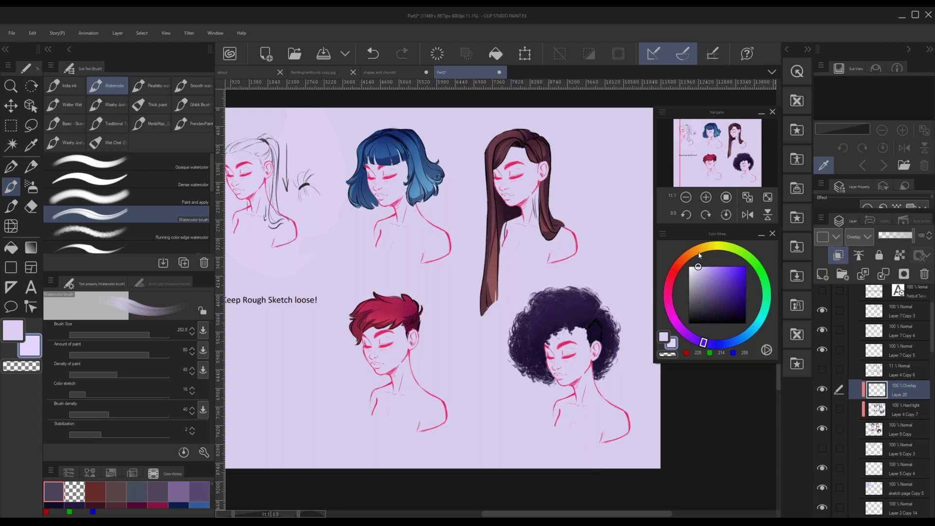
left_click(699, 254)
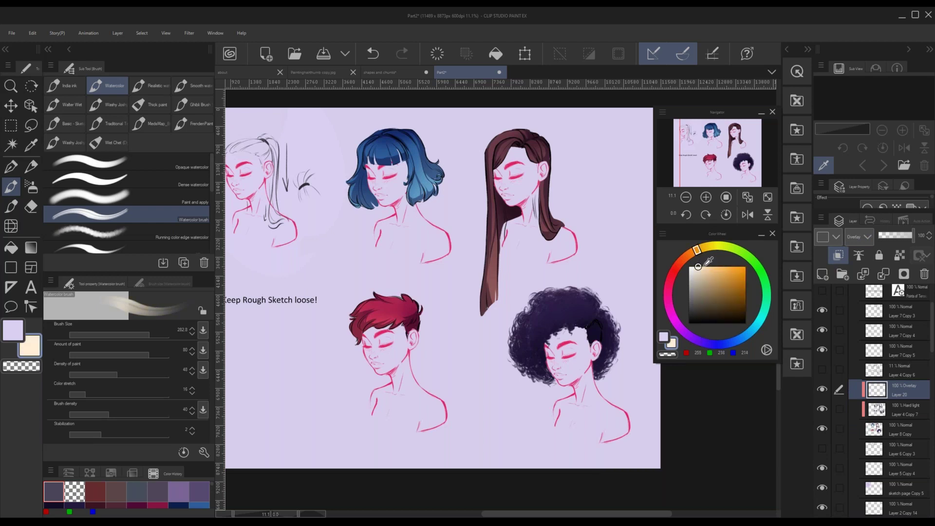
key("p")
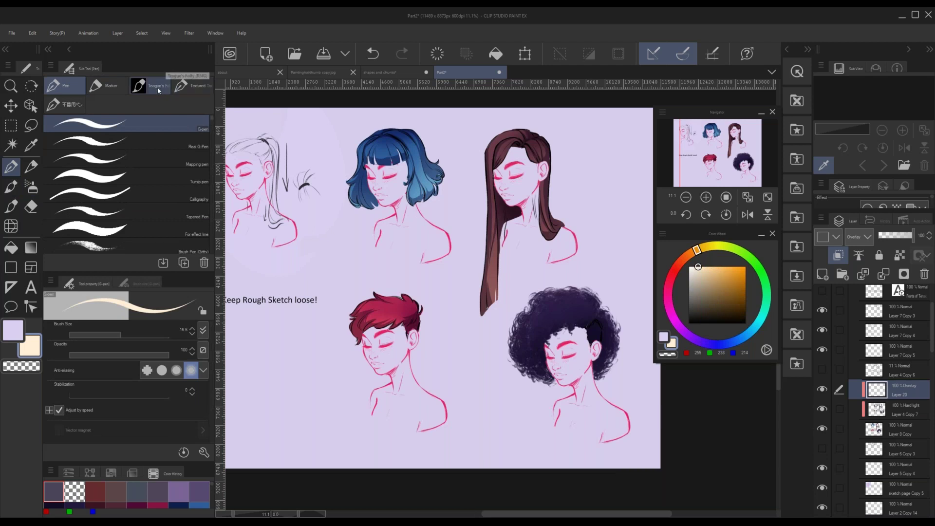
key("p")
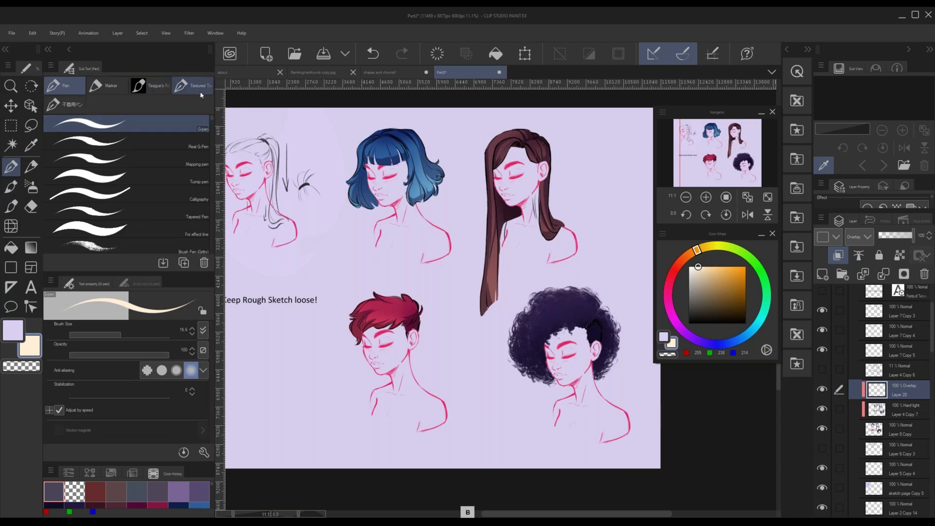
left_click(74, 111)
left_click(197, 87)
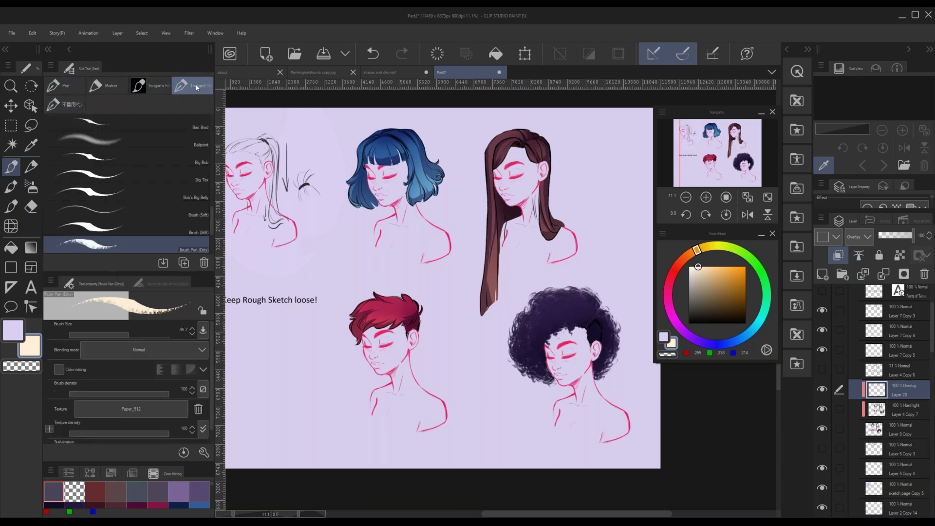
left_click(159, 91)
left_click(97, 86)
left_click(148, 85)
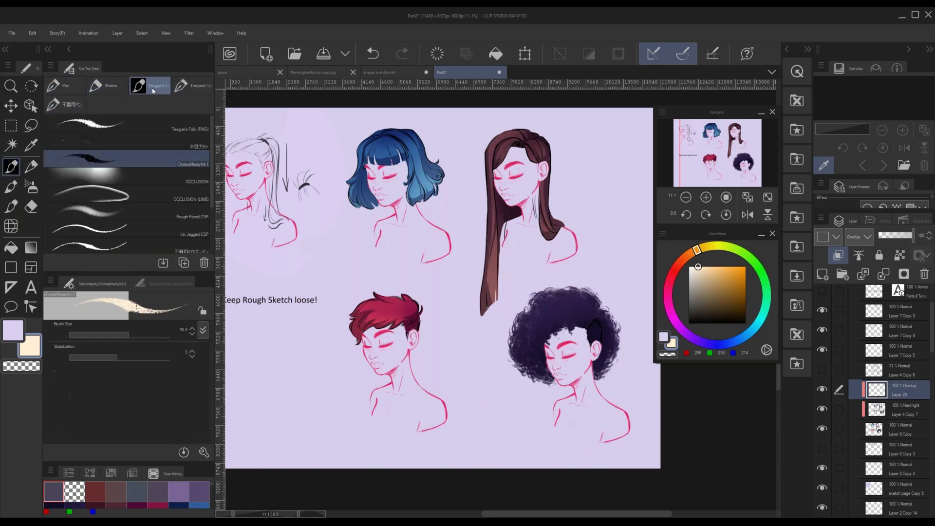
- Paint a cream highlight band across the blue bob's fringe and crown and onto its right curls with brush size about 121
scroll(460, 127, "up", 1)
scroll(459, 127, "down", 1)
left_click_drag(722, 136, 691, 161)
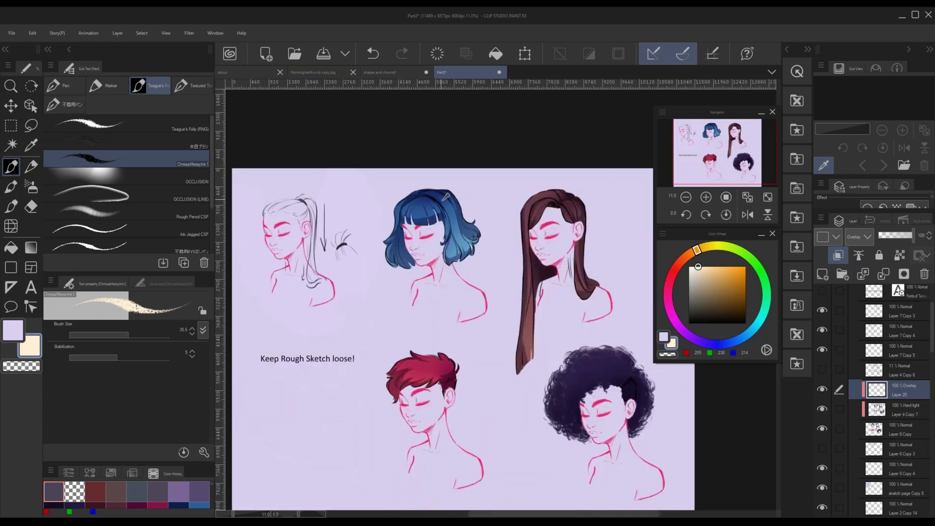
scroll(440, 208, "up", 2)
scroll(442, 206, "up", 5)
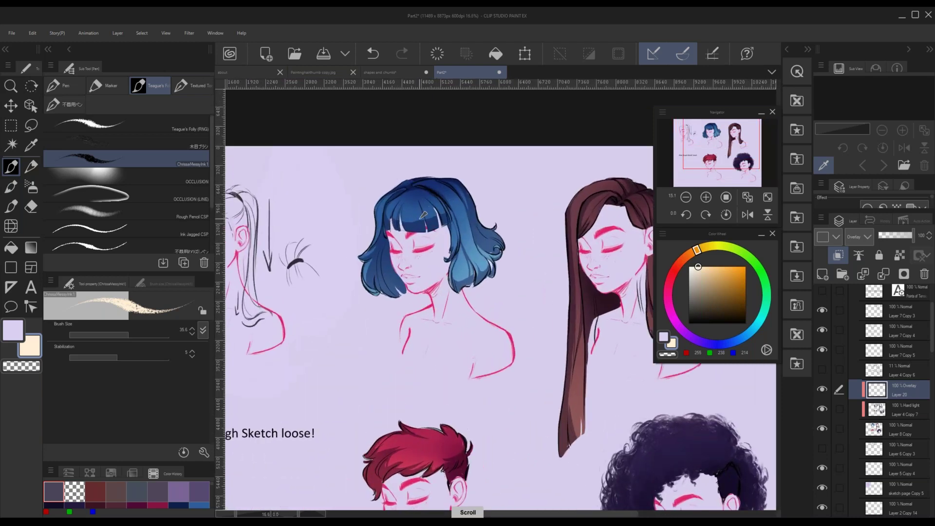
mouse_move(400, 210)
left_mouse_down()
mouse_move(400, 225)
mouse_move(423, 204)
left_mouse_up()
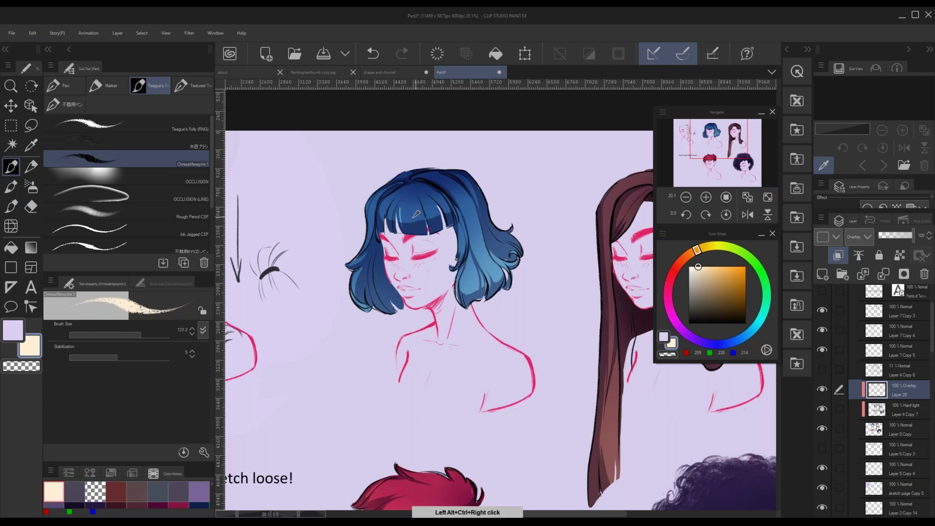
key("ctrl+z")
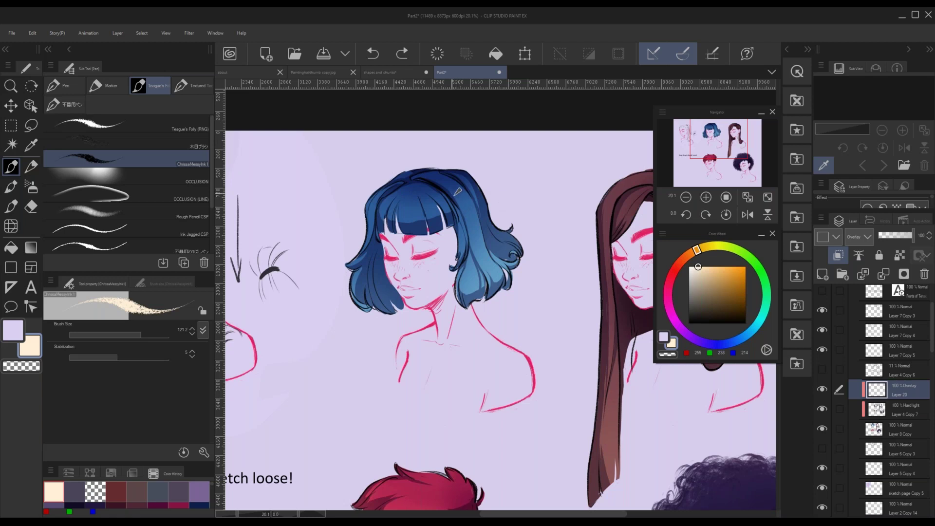
mouse_move(464, 201)
left_mouse_down()
mouse_move(448, 190)
mouse_move(463, 209)
mouse_move(450, 191)
mouse_move(467, 204)
mouse_move(459, 186)
mouse_move(471, 203)
mouse_move(442, 195)
mouse_move(449, 211)
mouse_move(438, 206)
mouse_move(435, 217)
mouse_move(386, 205)
left_mouse_up()
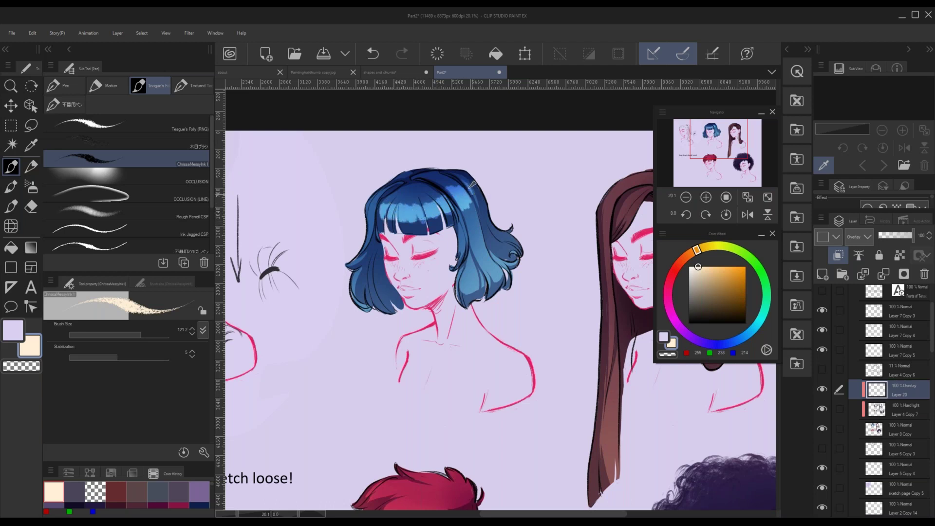
left_click_drag(374, 205, 368, 213)
mouse_move(465, 266)
left_mouse_down()
mouse_move(460, 287)
mouse_move(502, 263)
left_mouse_up()
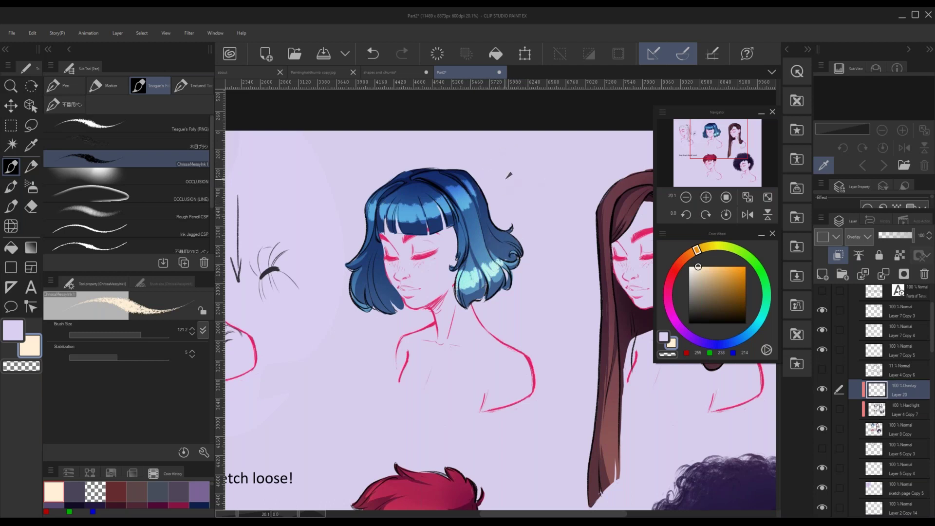
- Carve the highlights on the blue bob's fringe and crown into thinner strand shapes with the ink brush set to transparent colour
key("c")
left_click_drag(454, 185, 465, 163)
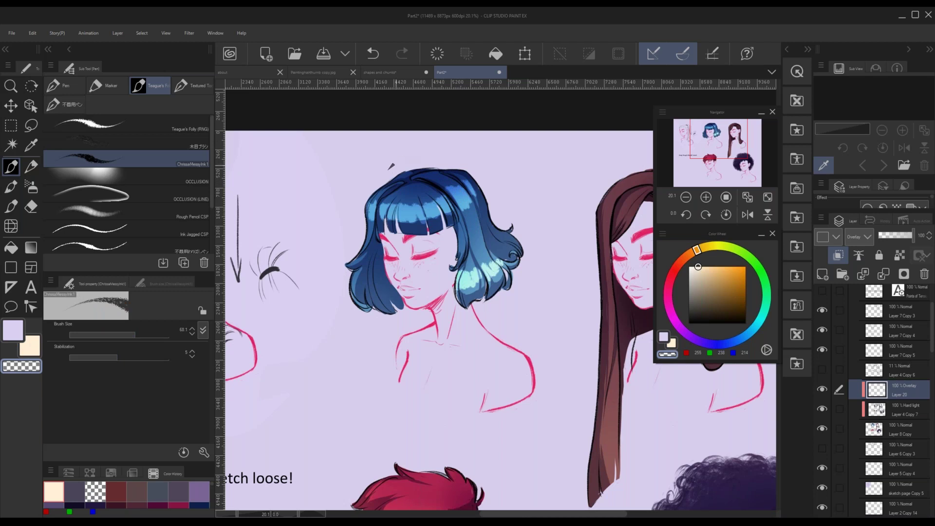
left_click_drag(423, 179, 417, 206)
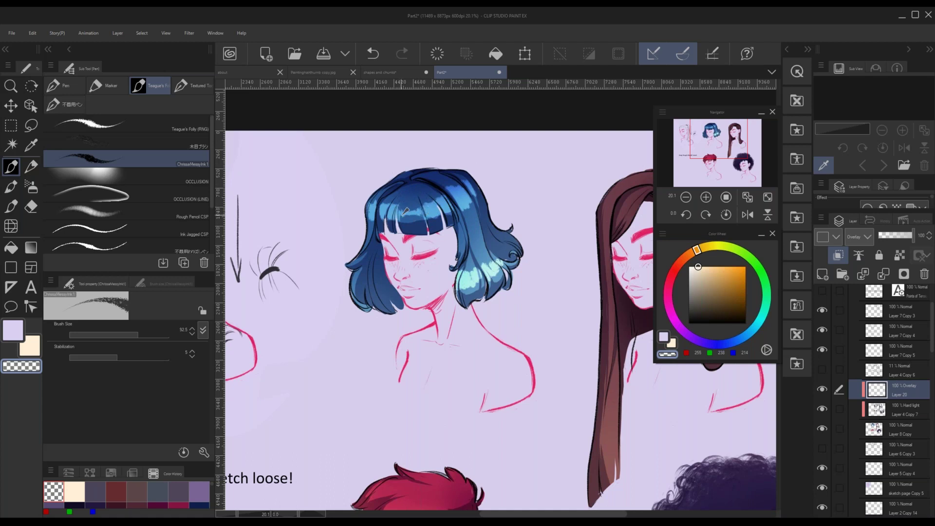
left_click_drag(438, 217, 427, 213)
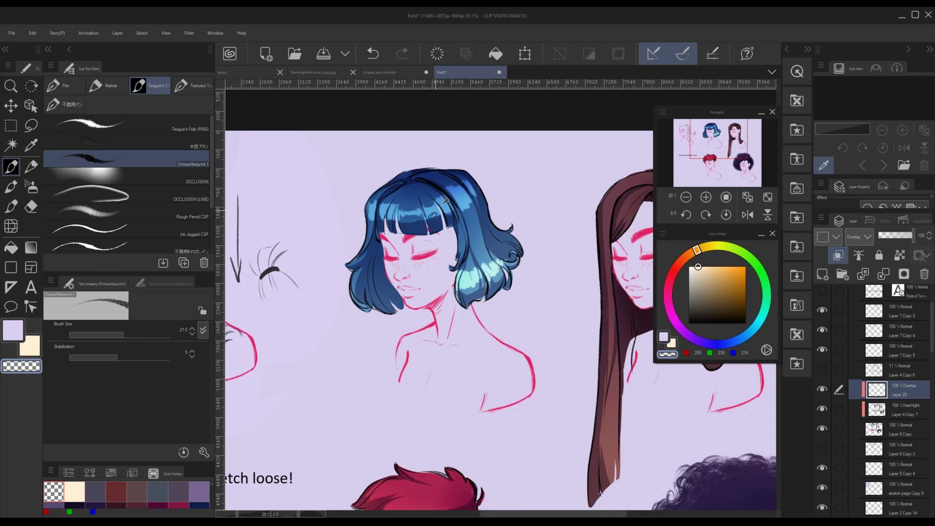
key("ctrl+z")
mouse_move(437, 232)
left_mouse_down()
mouse_move(446, 234)
mouse_move(434, 217)
left_mouse_up()
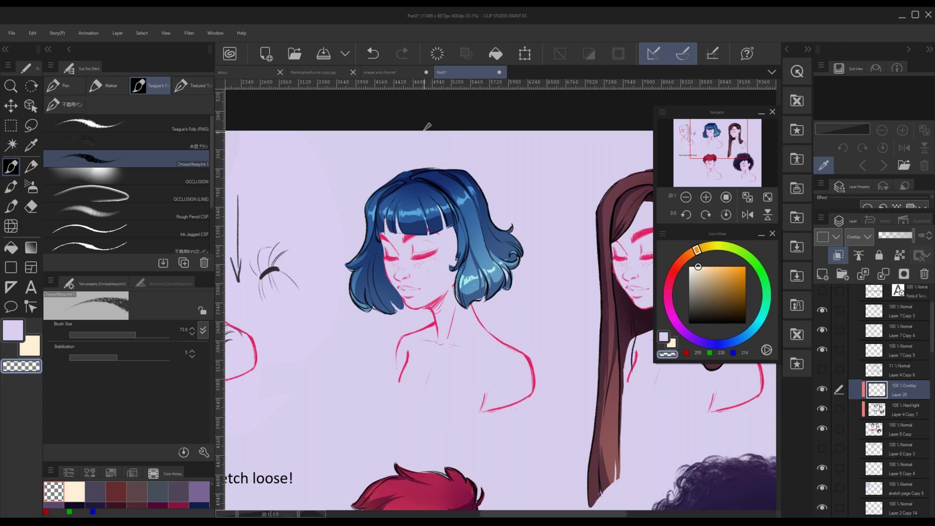
- Refine the highlights on the blue bob's fringe and crown with fine cream strokes at brush size 40, undoing unwanted ones
scroll(427, 227, "up", 1)
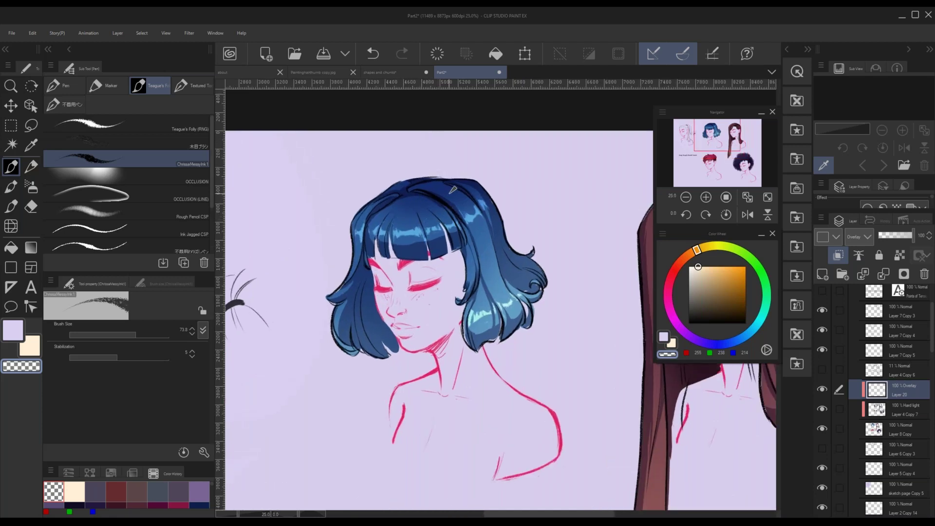
key("c")
left_click_drag(436, 218, 433, 218)
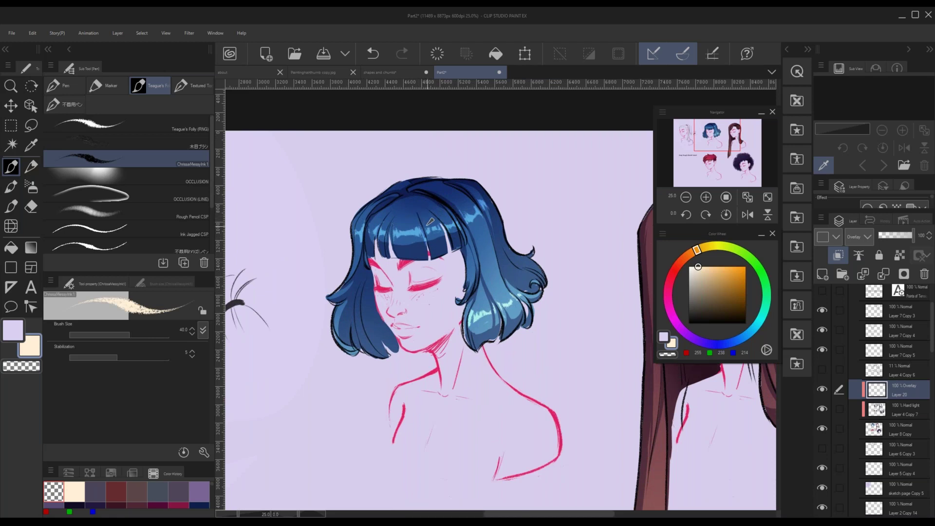
left_click(423, 206)
key("ctrl+z")
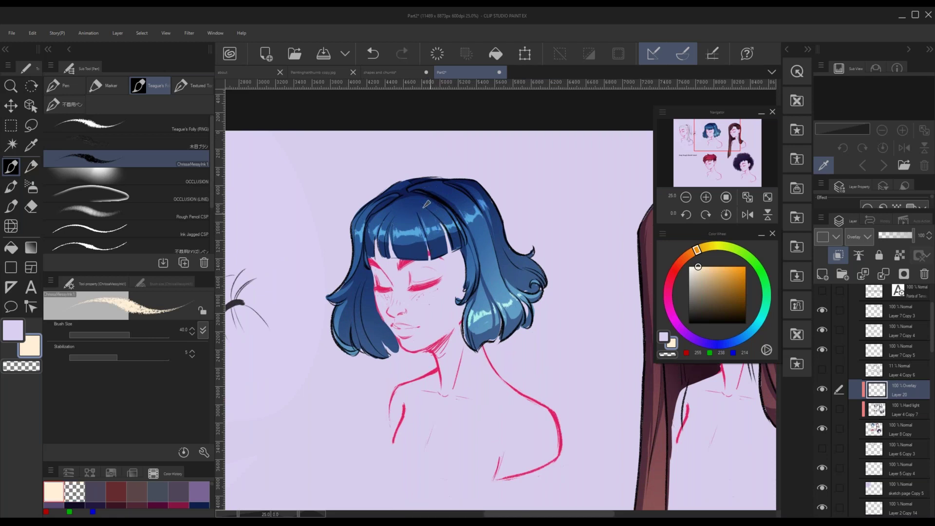
key("ctrl+z")
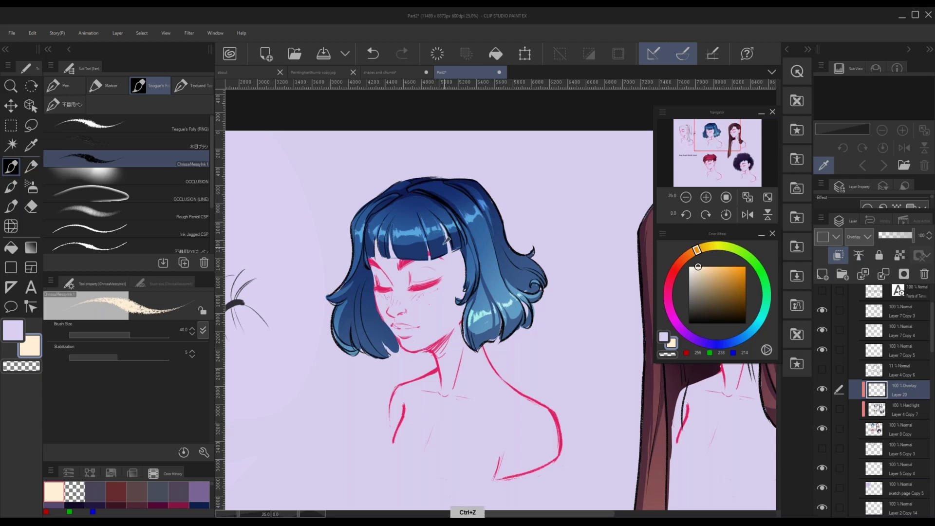
key("ctrl+z")
key("ctrl+z")
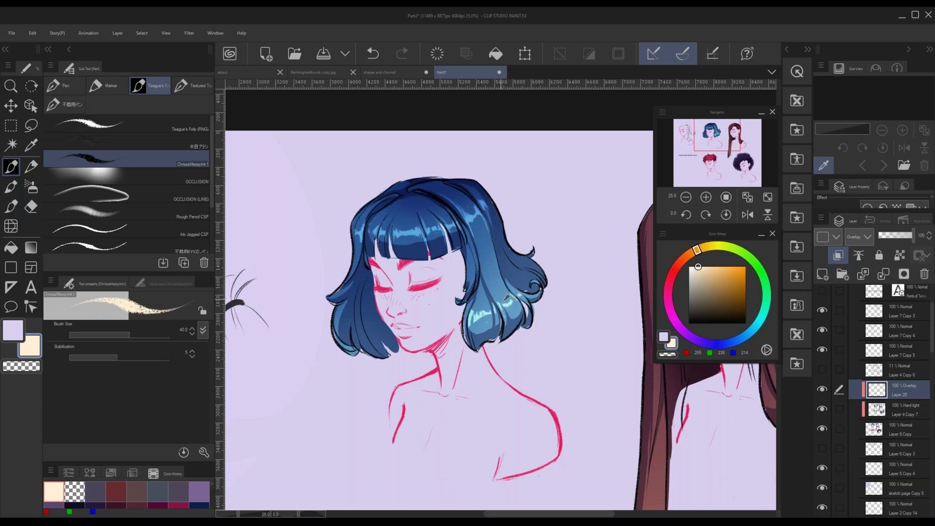
- Draw thin cream highlight strands down the right side of the blue bob toward the curls, retrying unwanted strokes
key("ctrl+z")
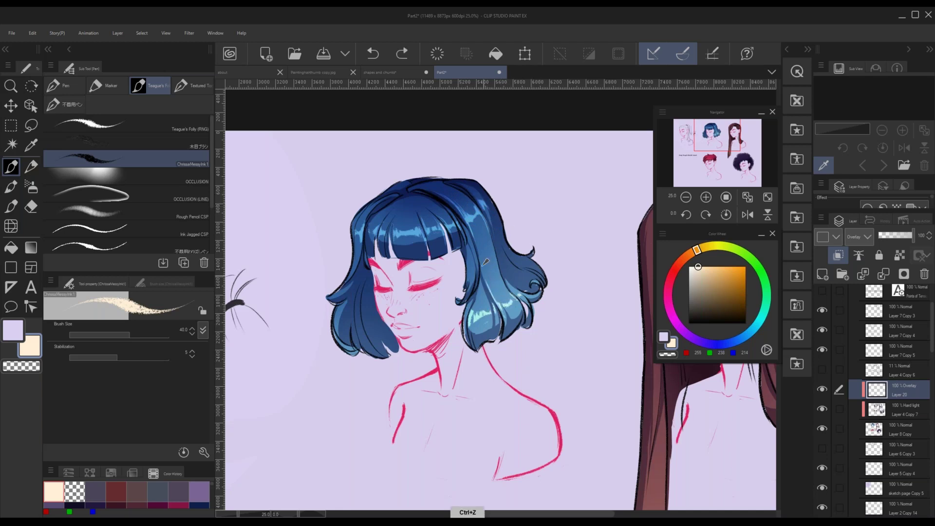
key("ctrl+z")
left_click_drag(497, 262, 510, 292)
key("ctrl+z")
key("ctrl+z")
left_click_drag(497, 261, 512, 291)
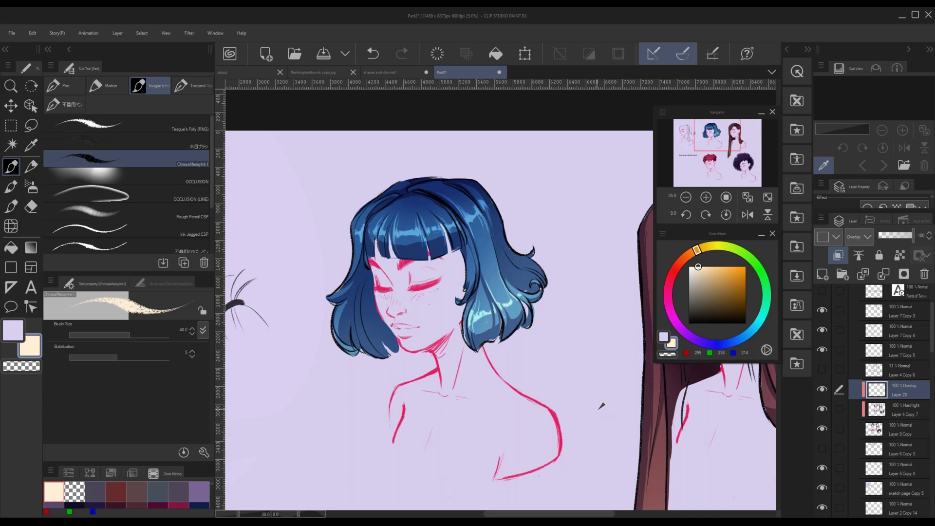
- Lower the clipped Overlay layer's opacity to 54%
scroll(601, 402, "down", 3)
left_click_drag(724, 141, 740, 145)
scroll(507, 186, "down", 2)
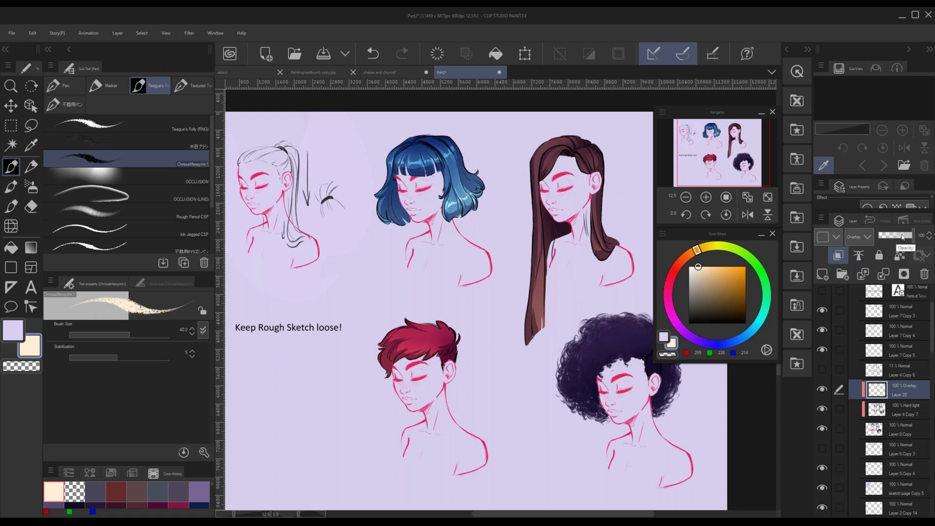
mouse_move(898, 236)
left_mouse_down()
mouse_move(890, 239)
mouse_move(898, 240)
left_mouse_up()
- Collapse and hide the Highlights folder, and show the Shading and Gradients copy folder directly above it
scroll(891, 376, "up", 3)
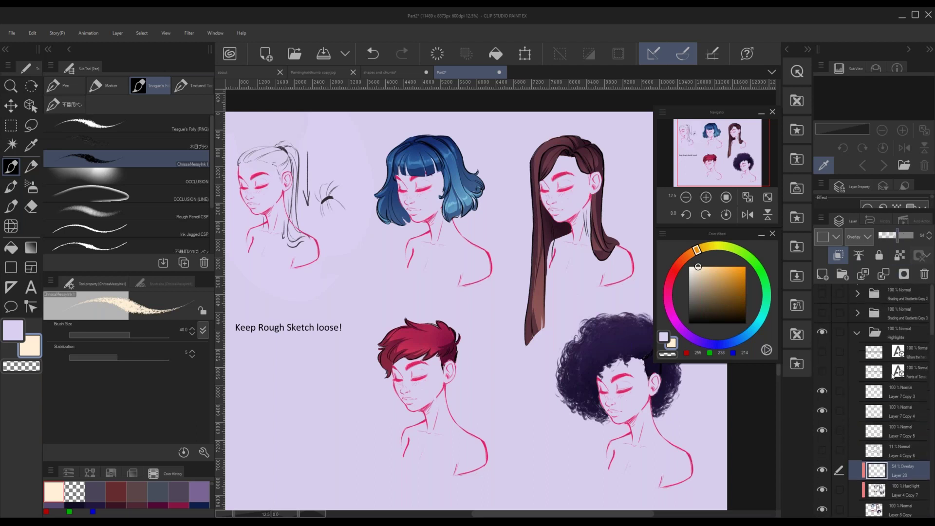
left_click(856, 334)
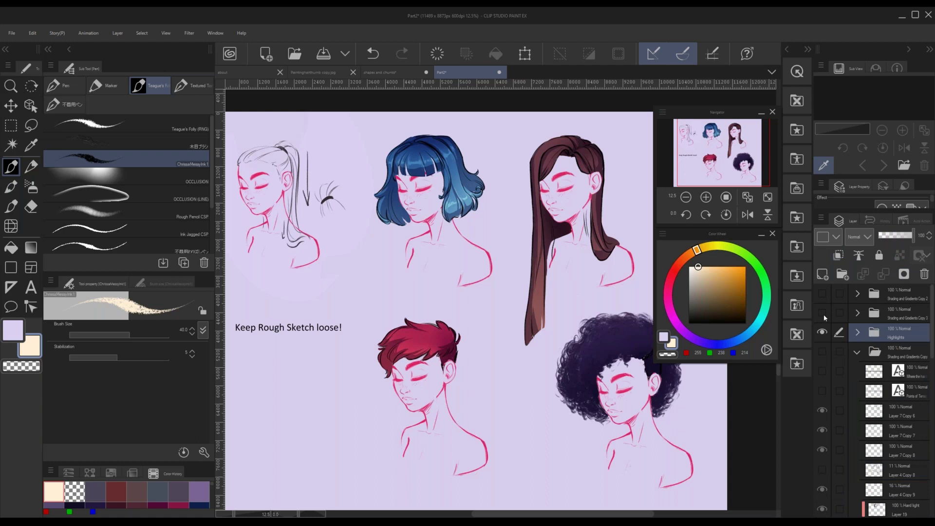
left_click(822, 312)
left_click(822, 332)
left_click_drag(720, 158, 729, 160)
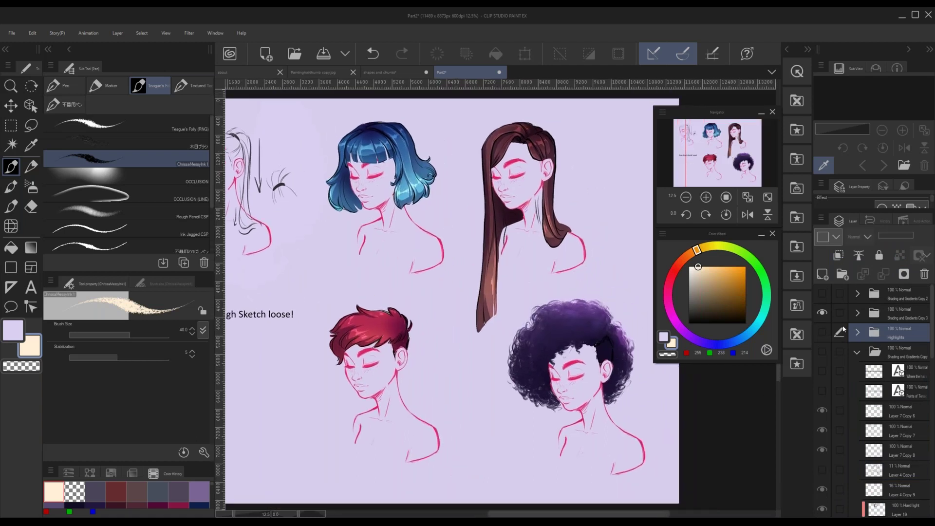
- Check the topmost Shading and Gradients copy folder briefly, then add a new layer above the visible copy folder
left_click(824, 296)
left_click(823, 296)
left_click(903, 317)
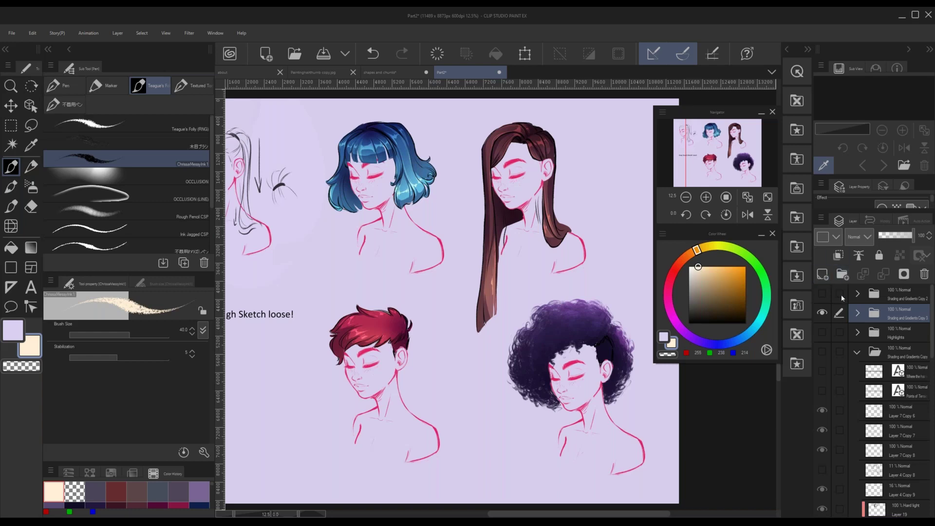
left_click(822, 275)
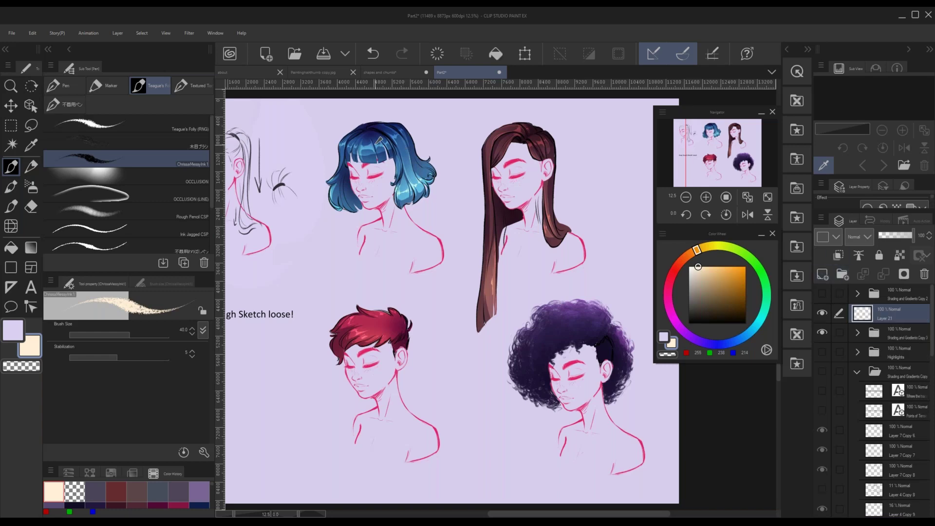
- Sample aqua and blue tones from the blue bob and draw fine loose strands along its inner edge beside the cheek
scroll(377, 142, "up", 4)
left_click_drag(722, 142, 720, 141)
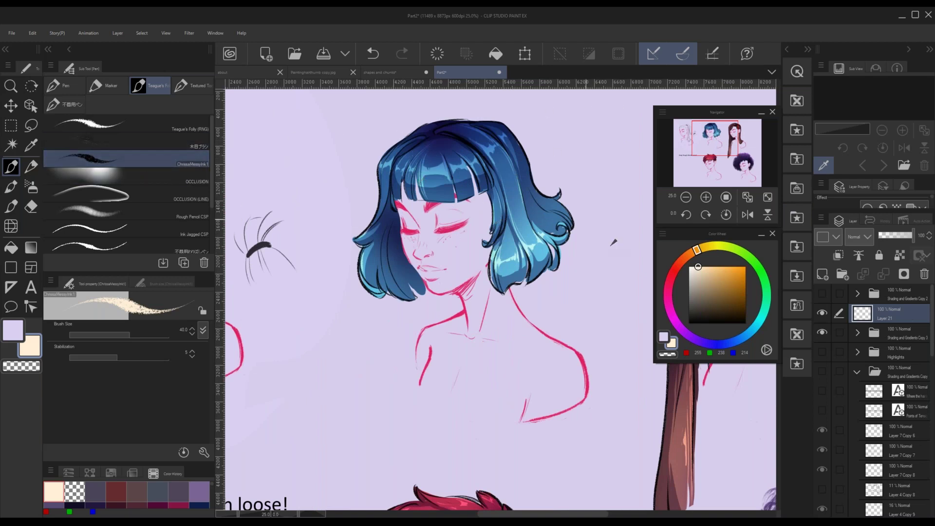
left_click(524, 264, "alt")
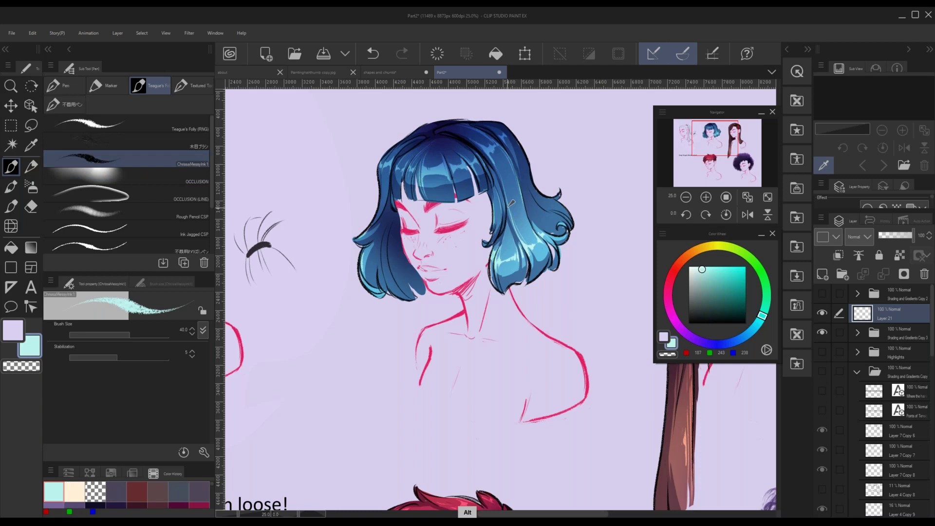
left_click(494, 218, "alt")
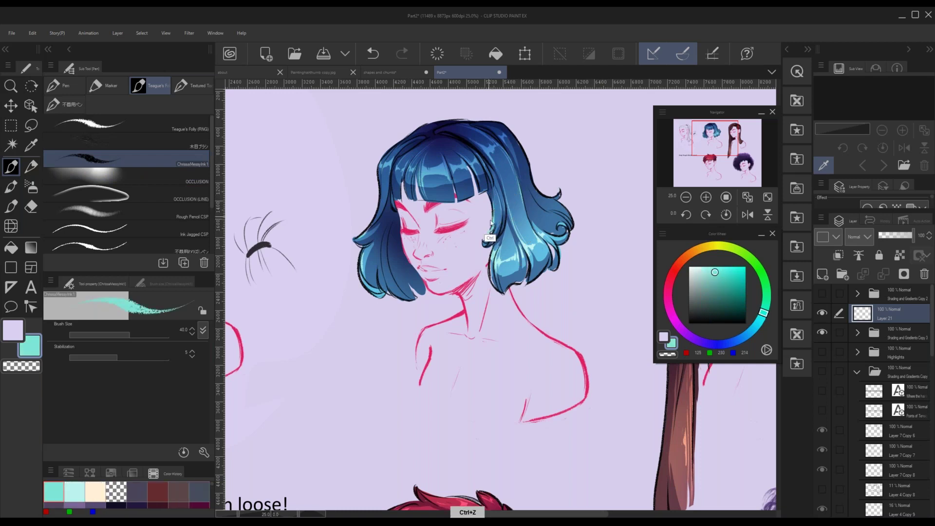
left_click(491, 243, "alt")
left_click_drag(494, 226, 496, 216)
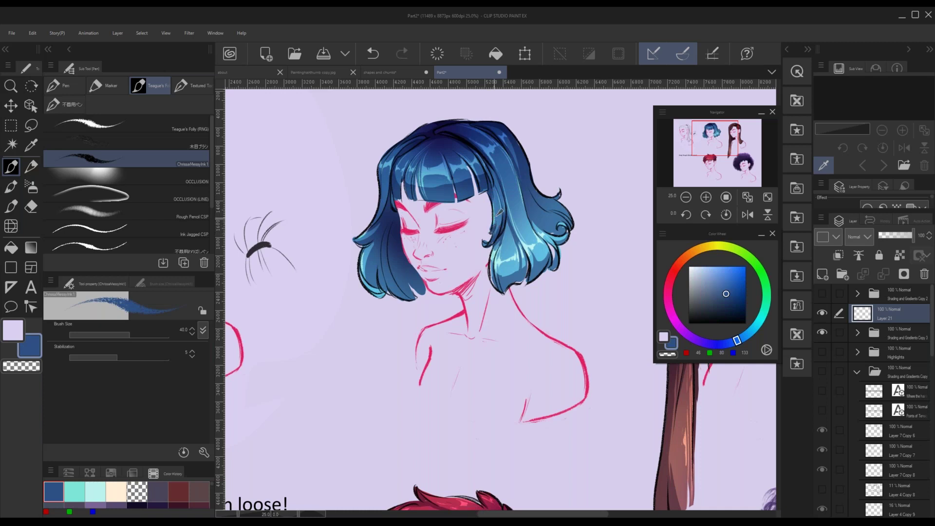
- Sample mid and dark blues from the bob and draw fine flyaway strands along its outer right edge
left_click(531, 209, "alt")
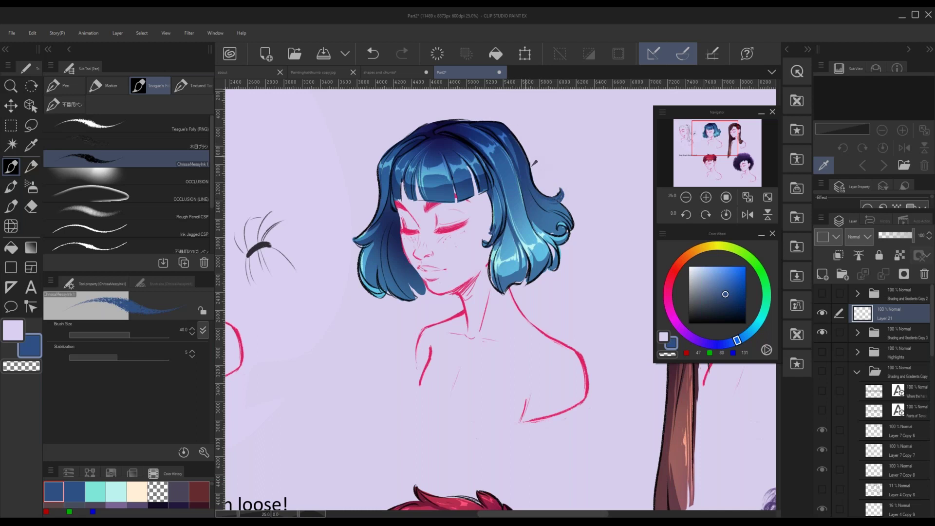
left_click(517, 140, "alt")
key("ctrl+z")
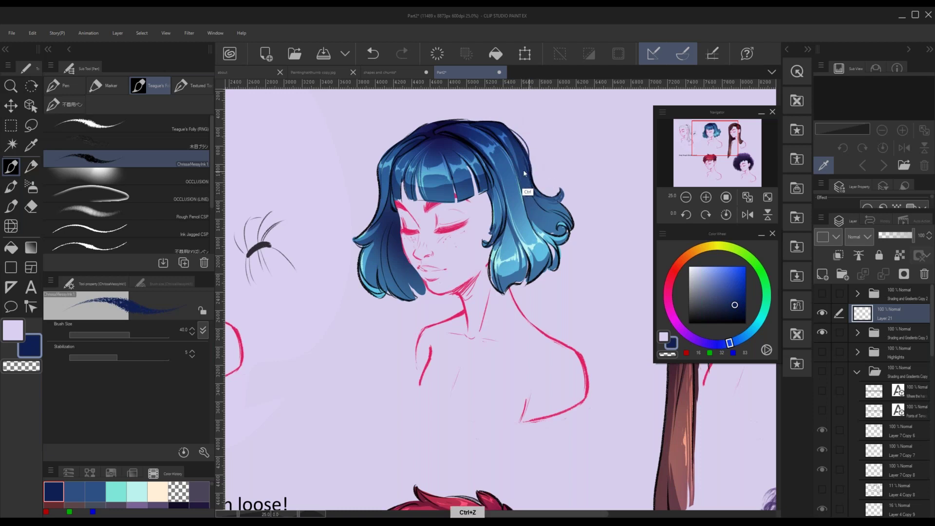
left_click(529, 184, "ctrl")
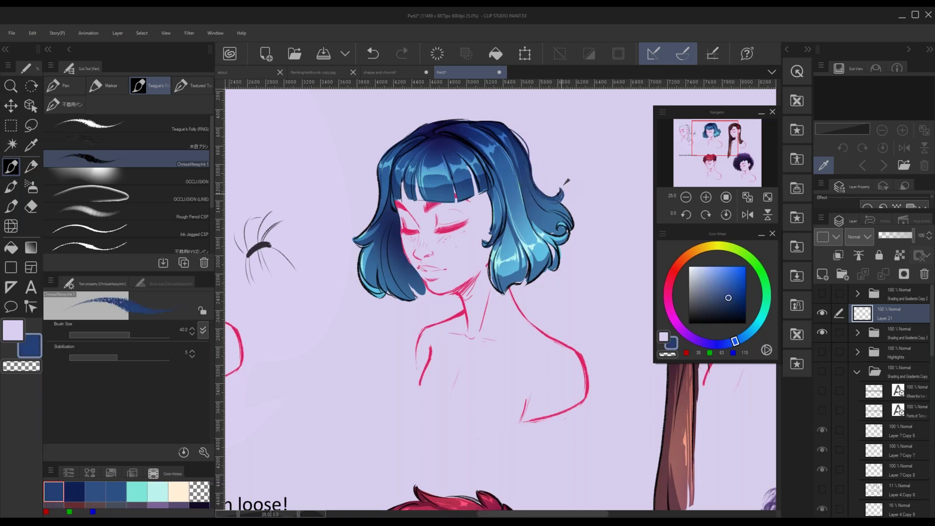
- Sample dark indigo and blue tones and draw fine strands over the bob's crown and down its outer left edge
left_click(431, 121, "alt")
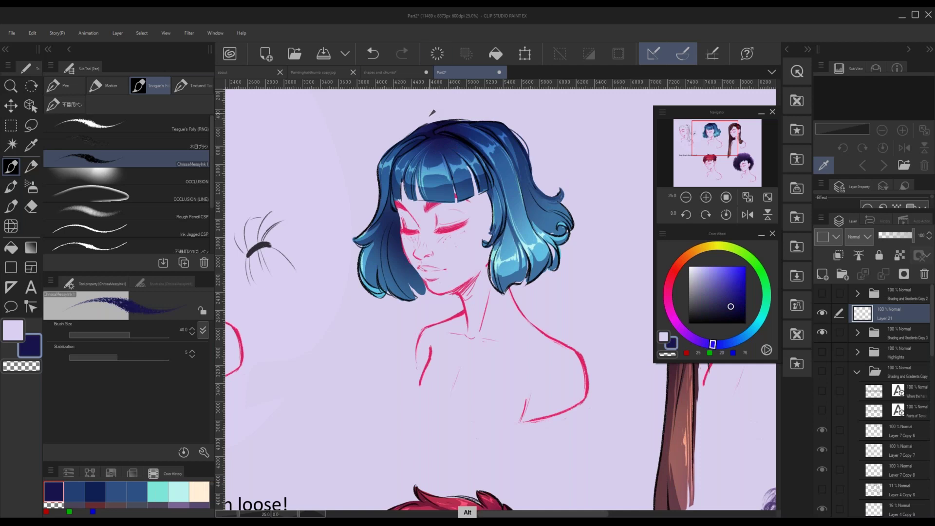
left_click_drag(408, 136, 430, 124)
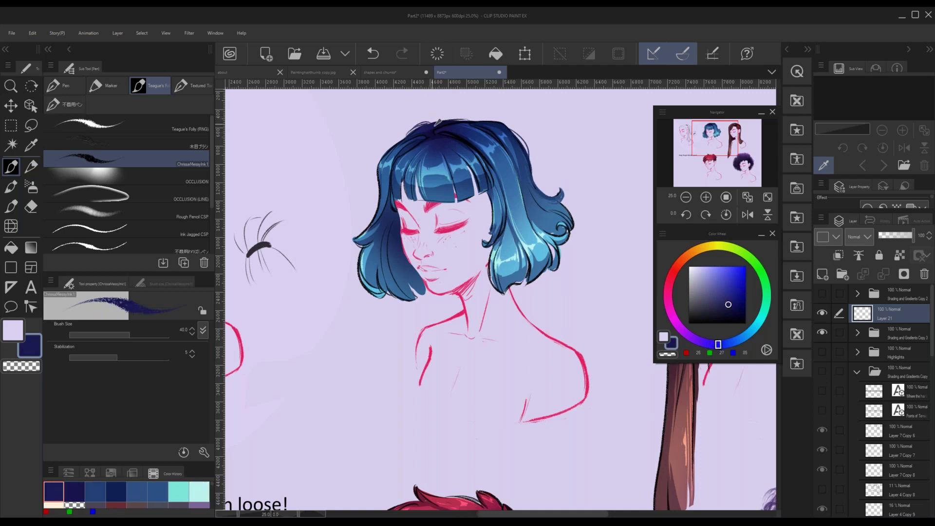
left_click(395, 158, "alt")
left_click_drag(395, 158, 427, 128)
key("ctrl+z")
mouse_move(394, 163)
left_mouse_down()
mouse_move(409, 143)
mouse_move(383, 169)
mouse_move(377, 208)
left_mouse_up()
key("ctrl+z")
left_click_drag(376, 170, 360, 235)
- Sample aqua and light blue tones and draw fine loose strands around the lower tips of the bob's left section
left_click(382, 210, "alt")
mouse_move(379, 205)
left_mouse_down()
mouse_move(359, 237)
mouse_move(384, 199)
left_mouse_up()
key("ctrl+z")
left_click(361, 234, "alt")
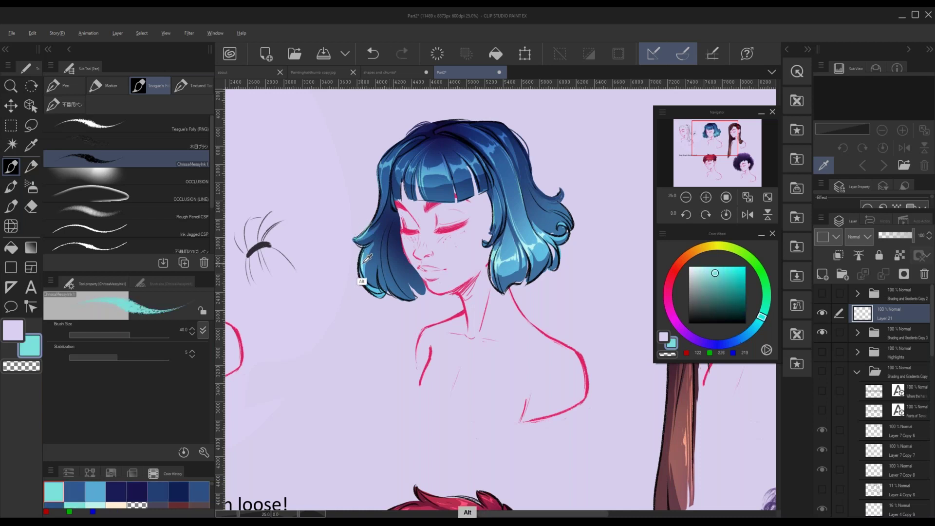
left_click(366, 294, "alt")
left_click(367, 280, "alt")
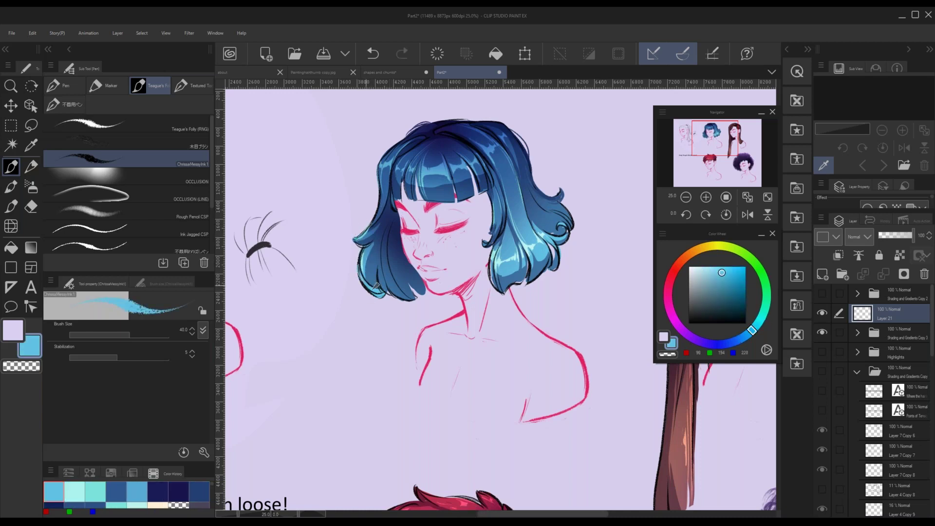
key("ctrl+z")
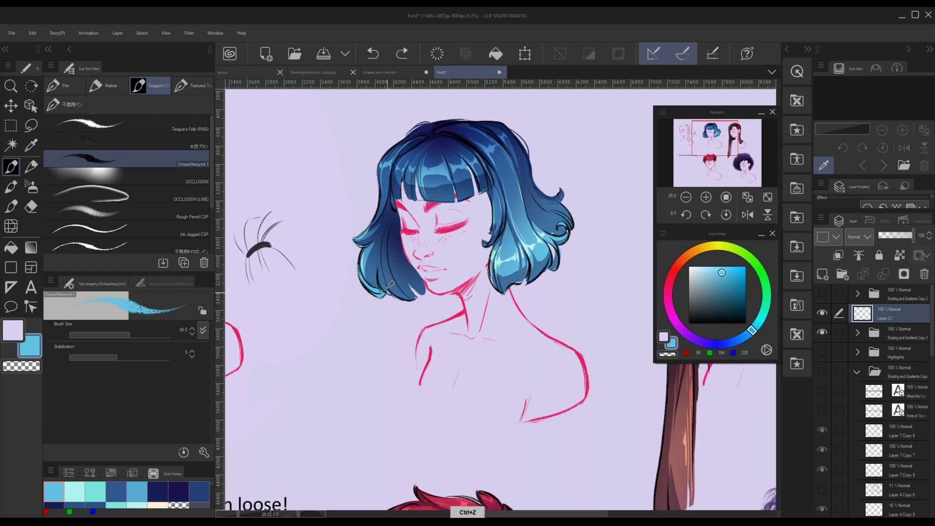
left_click_drag(387, 289, 385, 286)
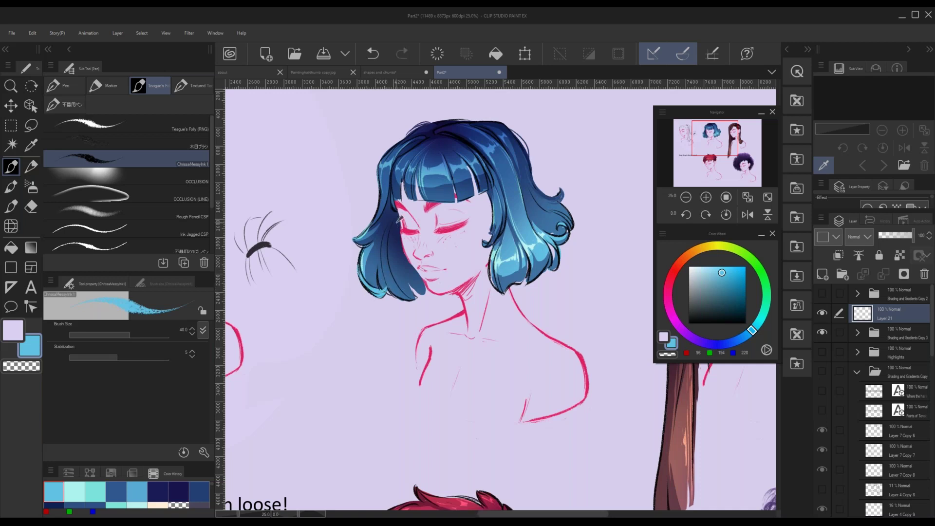
left_click(368, 271, "alt")
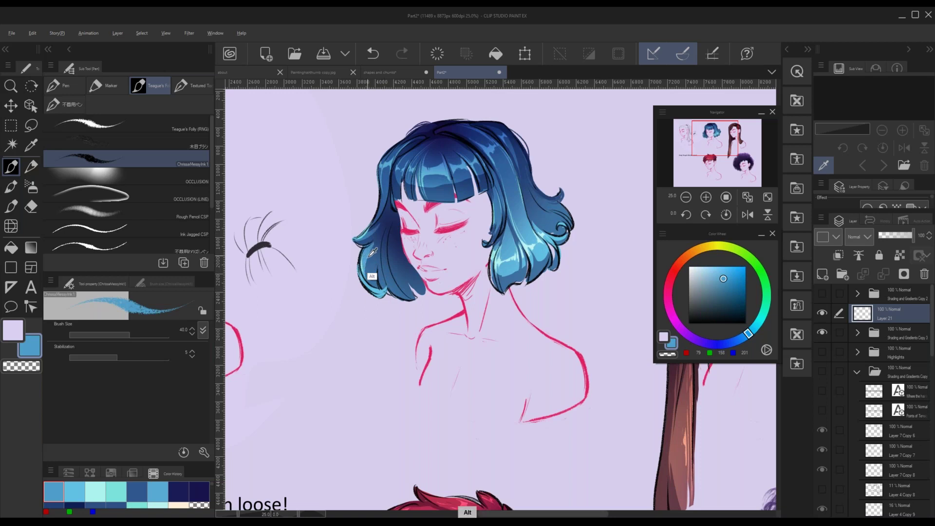
left_click(366, 276, "alt")
left_click(370, 274, "alt")
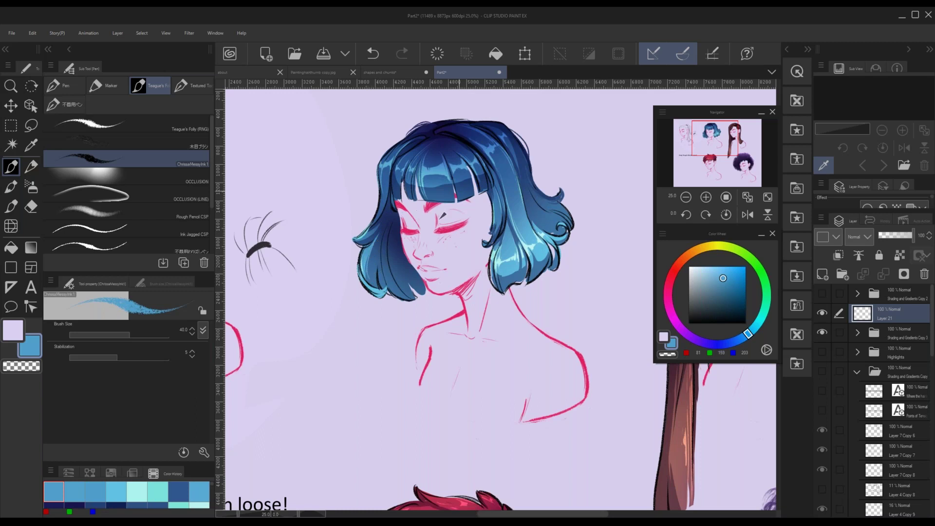
left_click_drag(388, 227, 392, 285)
key("ctrl+z")
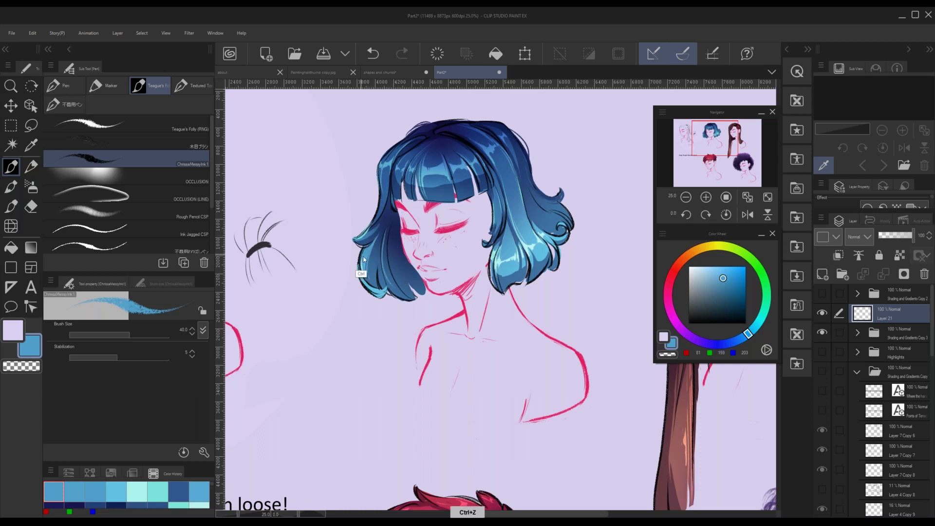
- Sample medium and deep blues from the fringe and draw thin strands across its lower edge and right end
left_click(441, 177, "alt")
left_click_drag(423, 181, 415, 171)
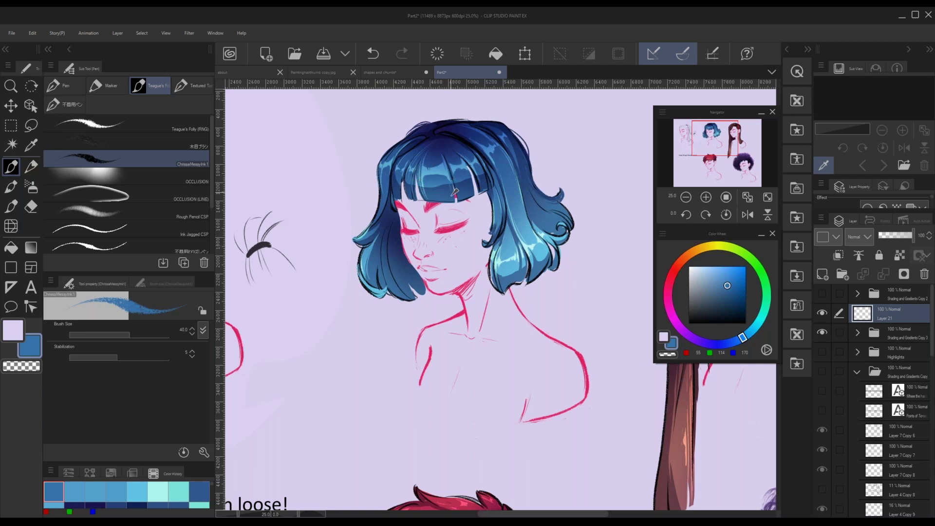
left_click(432, 200, "alt")
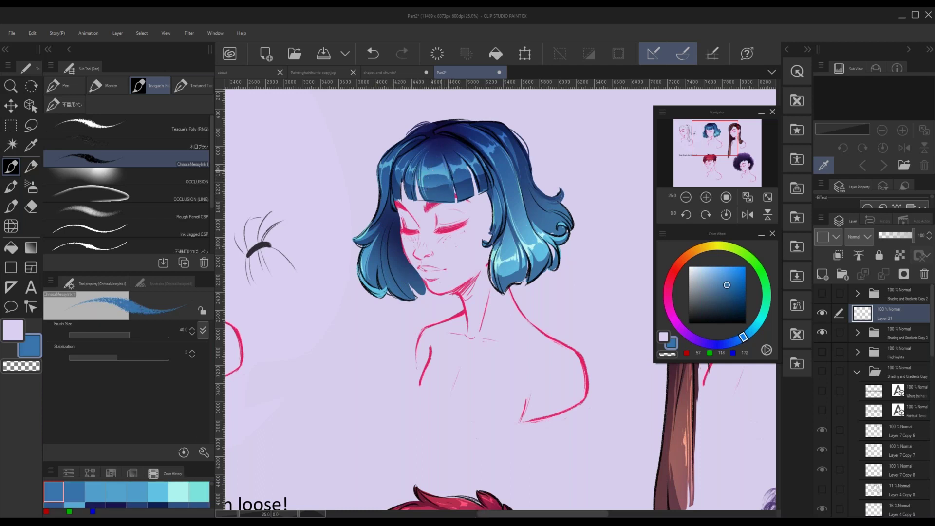
left_click(444, 179, "alt")
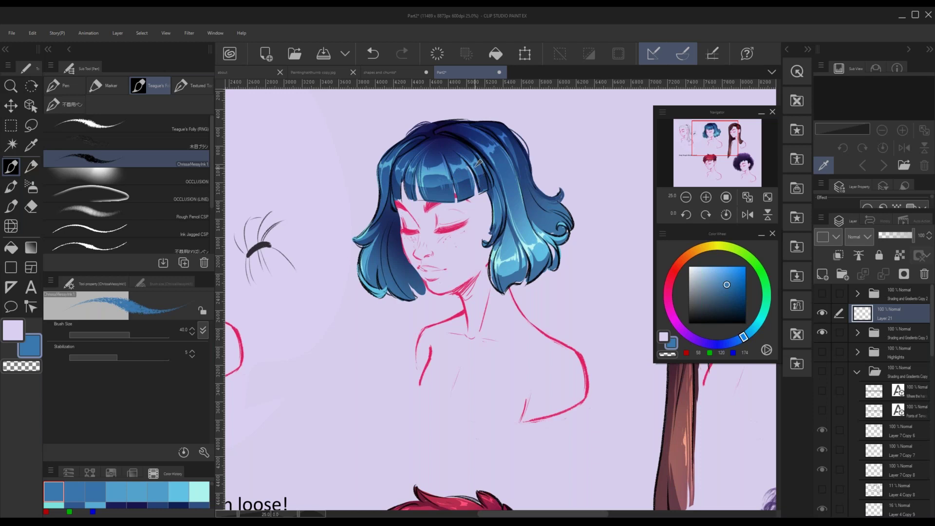
key("alt")
left_click(487, 179, "alt")
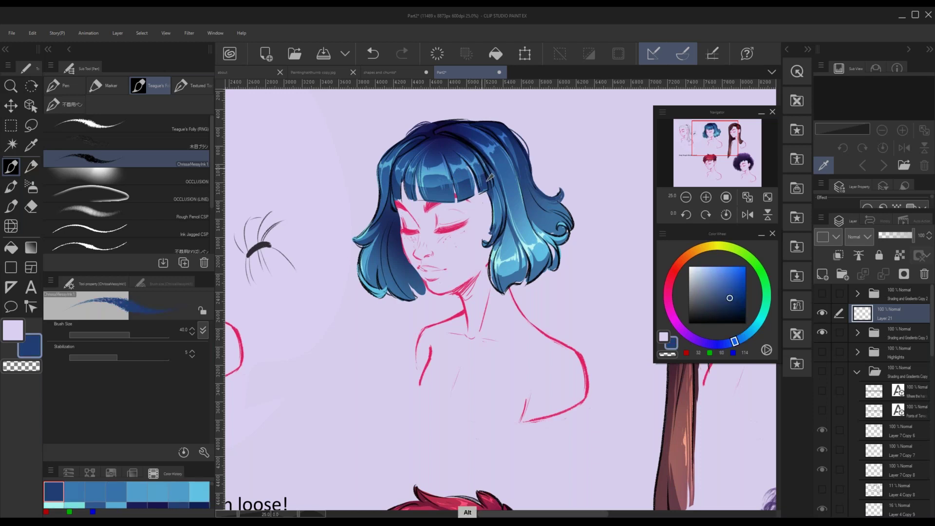
left_click(489, 210, "alt")
key("ctrl+z")
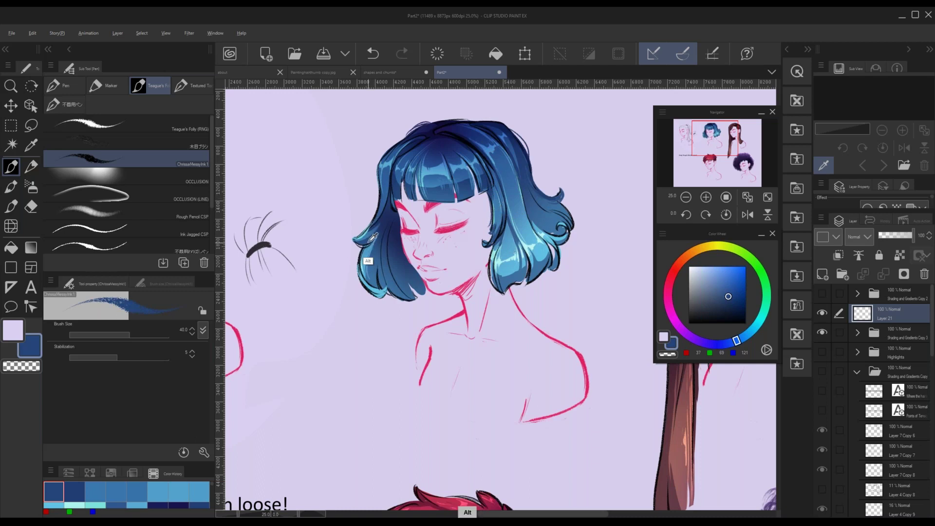
- Sample matching blues and add a light blue strand along the outer curve of the bob's left section
left_click(367, 260, "alt")
left_click(363, 235, "alt")
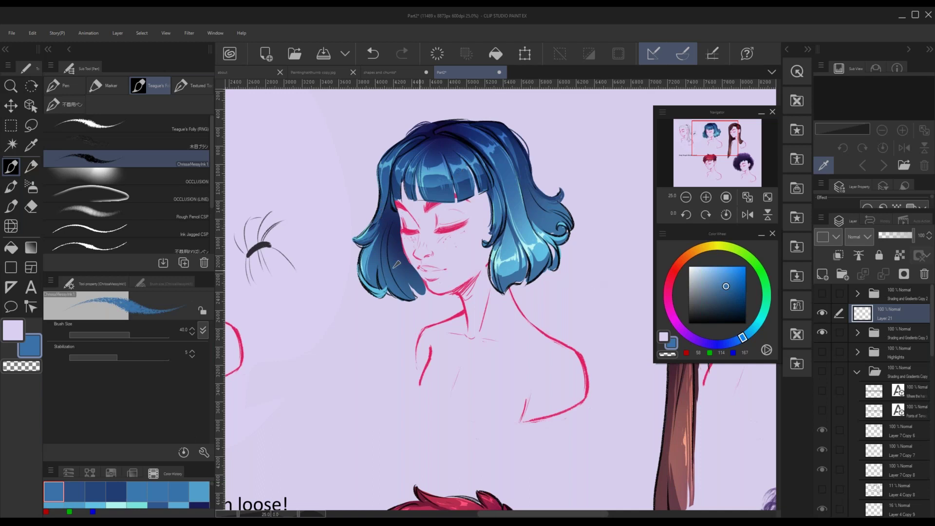
left_click(377, 310, "alt")
mouse_move(361, 257)
left_mouse_down()
mouse_move(367, 289)
mouse_move(377, 290)
left_mouse_up()
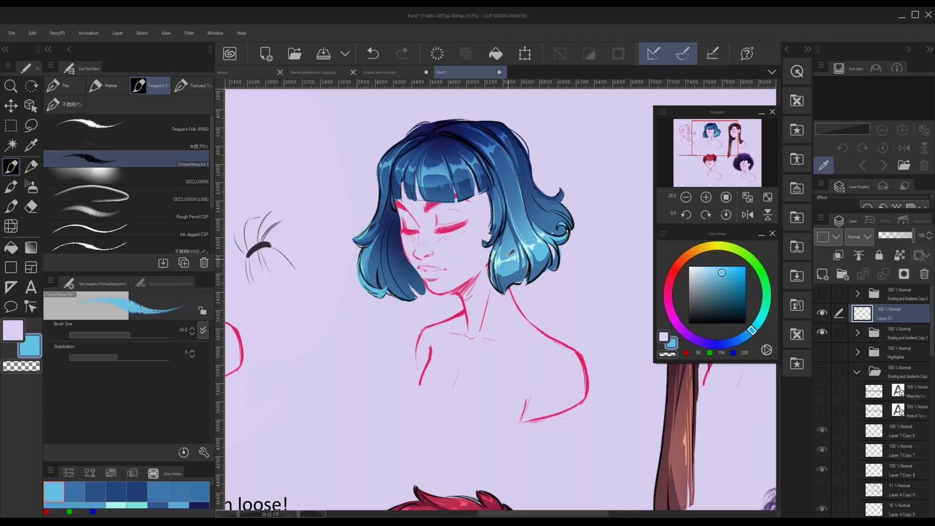
- Sample blues from the bob's right section and draw small loose strands around its outward-flicked curls
left_click(523, 295, "alt")
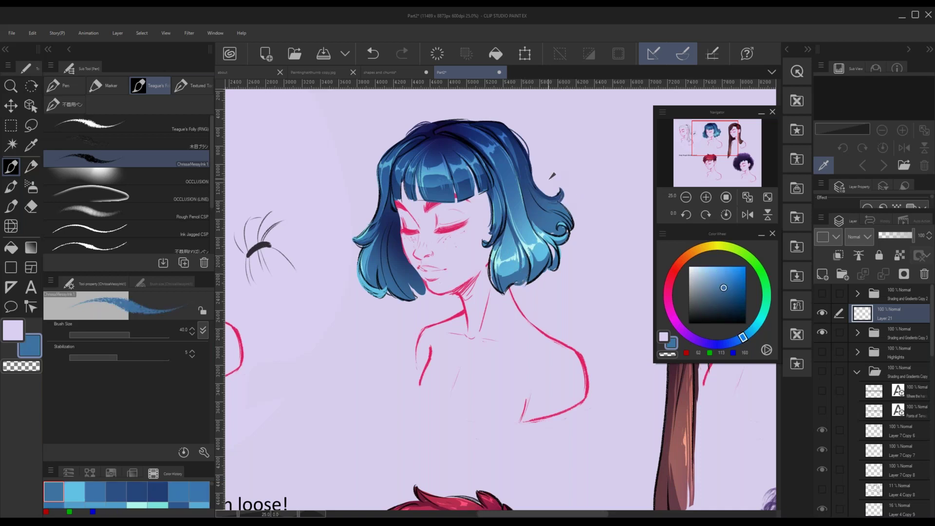
left_click(556, 232, "alt")
left_click_drag(565, 207, 572, 224)
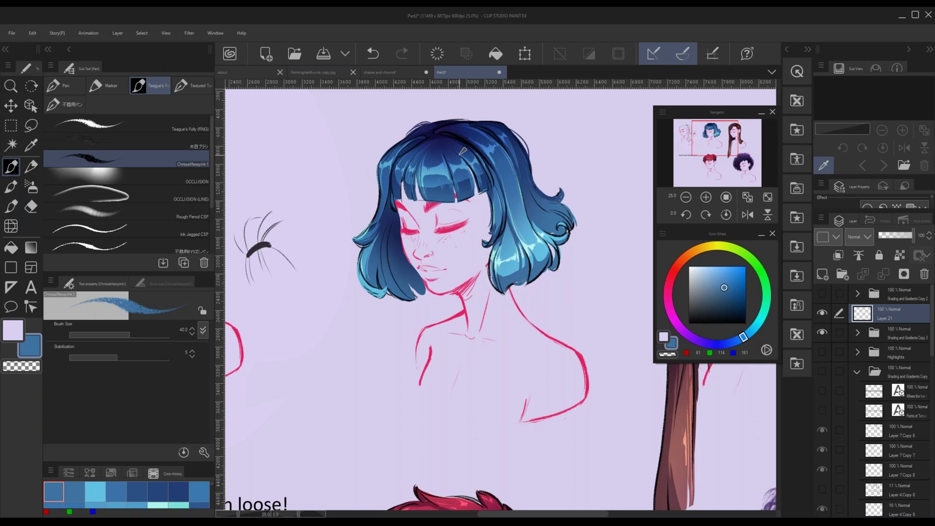
left_click(527, 207, "alt")
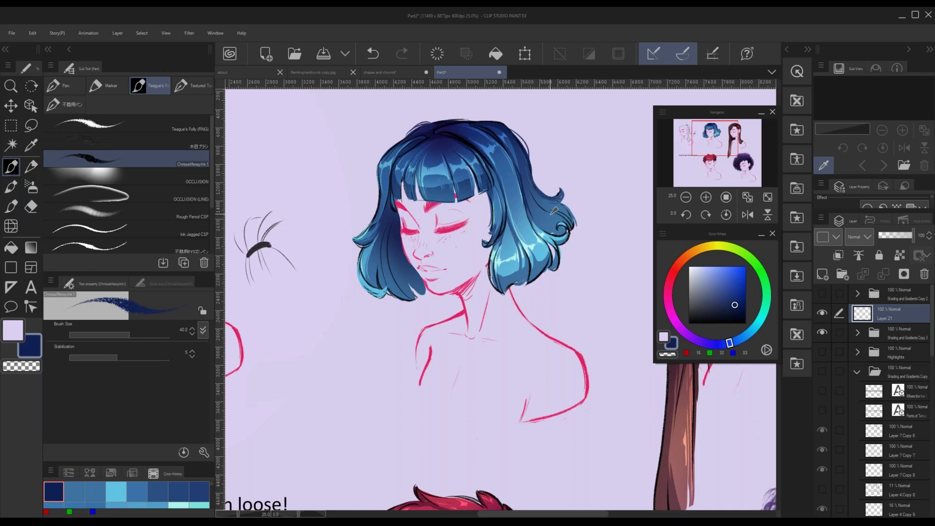
- Examine the colouring and shading of the four hairstyles across the sheet
scroll(616, 275, "down", 3)
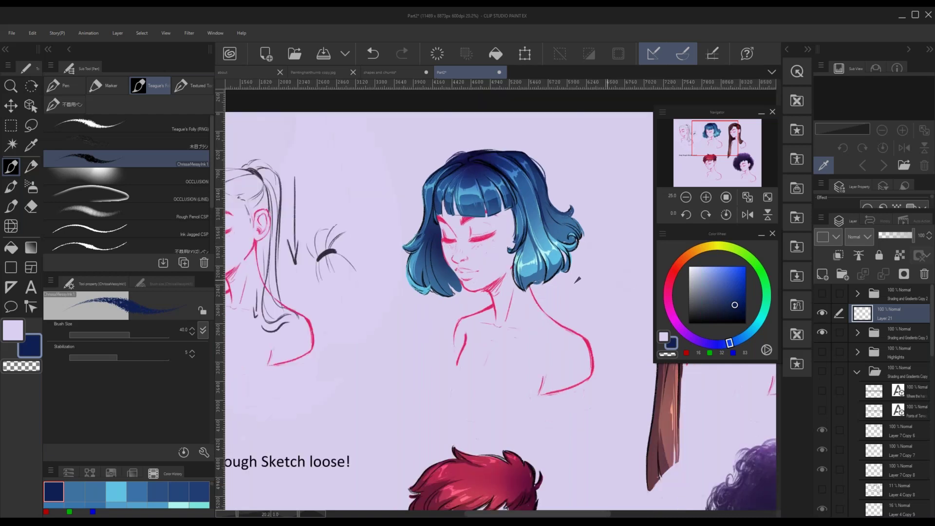
mouse_move(737, 166)
left_mouse_down()
mouse_move(757, 179)
mouse_move(737, 167)
left_mouse_up()
scroll(518, 245, "up", 1)
scroll(567, 231, "up", 1)
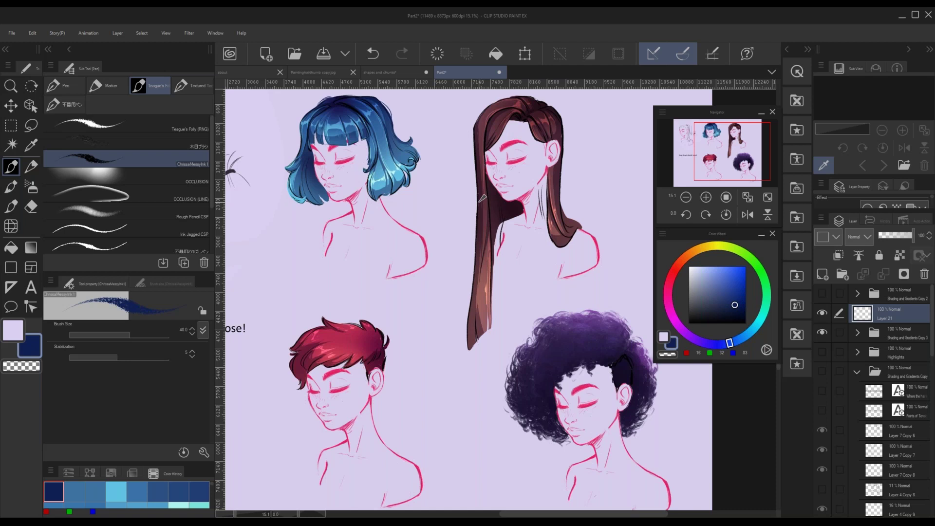
left_click_drag(730, 138, 734, 144)
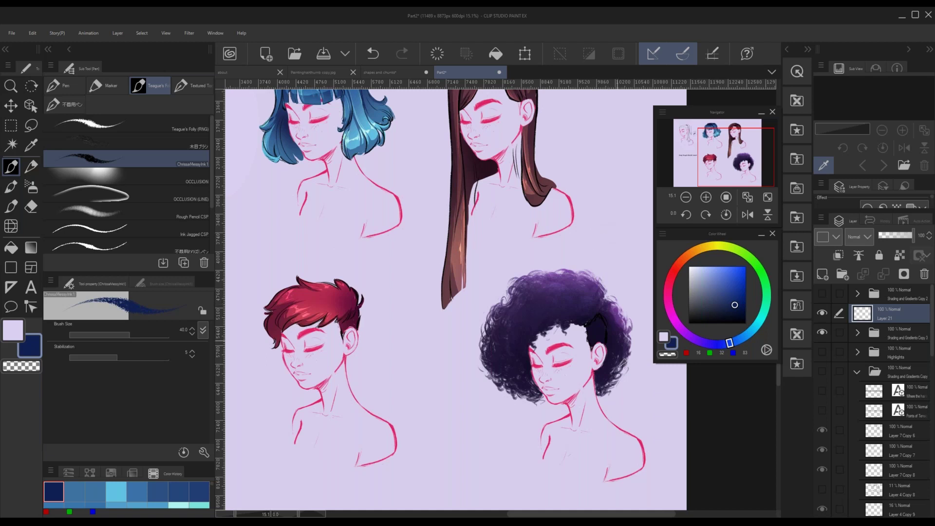
scroll(596, 394, "up", 2)
scroll(582, 317, "down", 3)
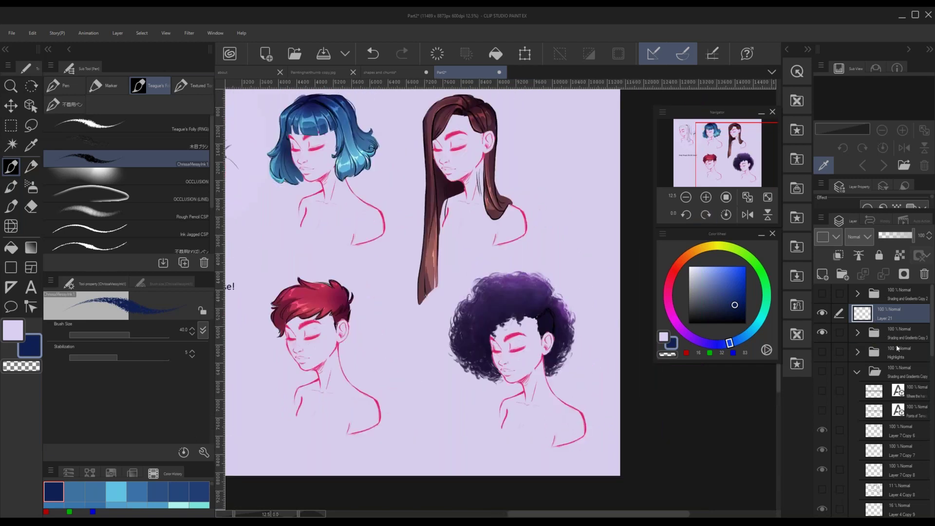
- Expand the visible Shading and Gradients copy folder and select its clipped Overlay layer, keeping the Overlay blending mode
left_click(881, 340)
left_click(856, 333)
scroll(896, 389, "down", 2)
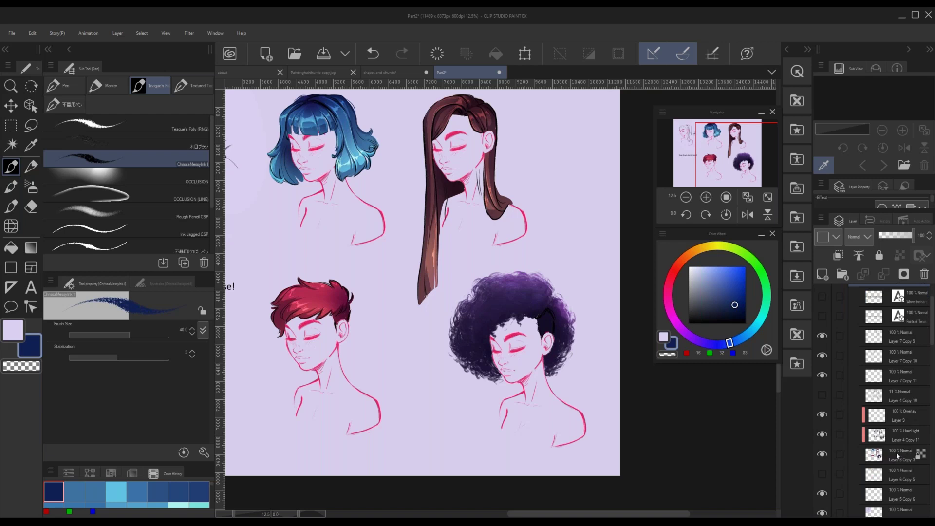
left_click(904, 418)
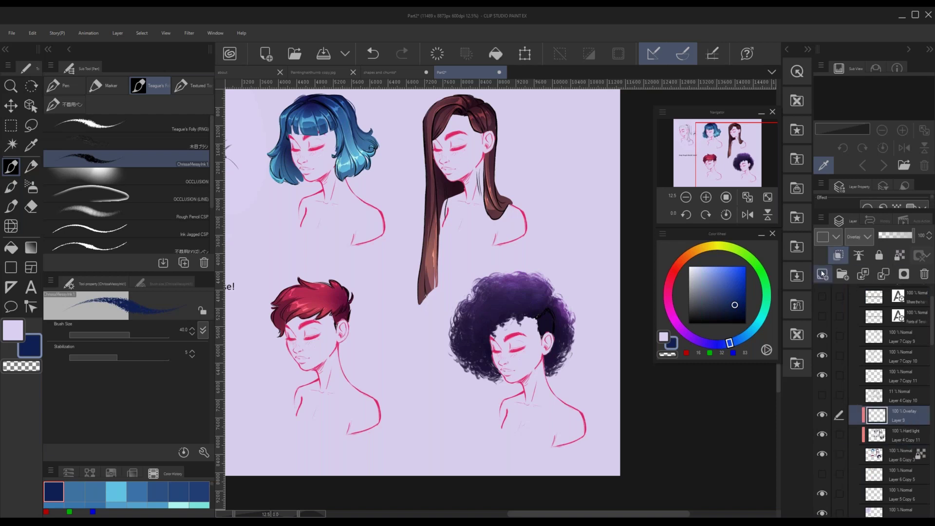
key("b")
mouse_move(516, 278)
left_mouse_down()
mouse_move(505, 243)
mouse_move(479, 254)
left_mouse_up()
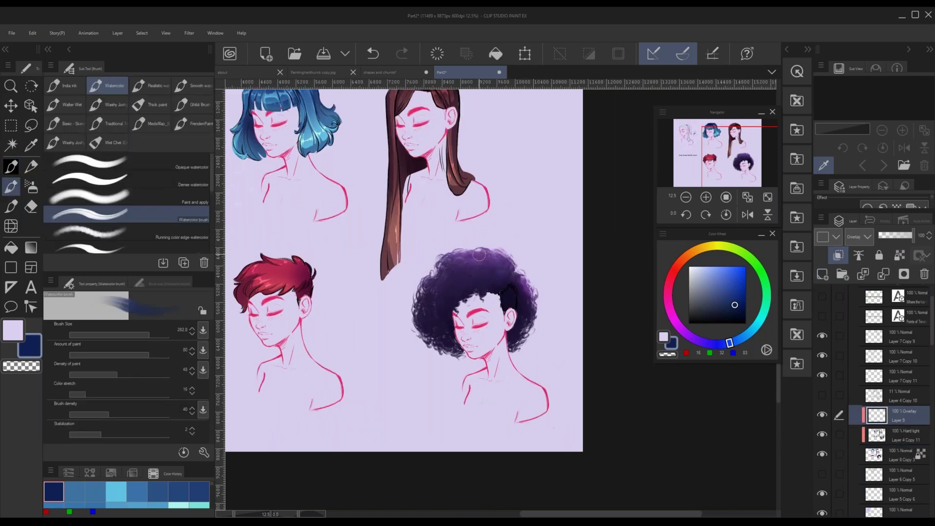
scroll(479, 254, "up", 1)
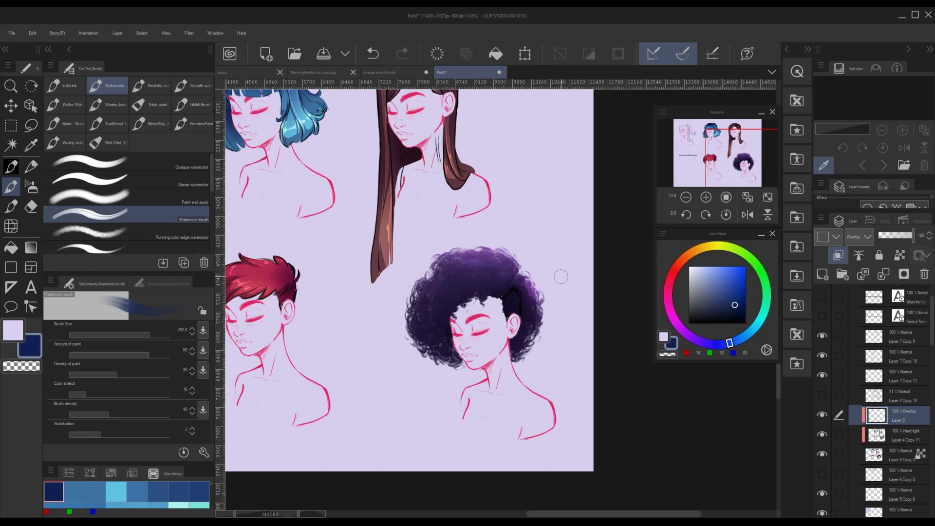
left_click(861, 239)
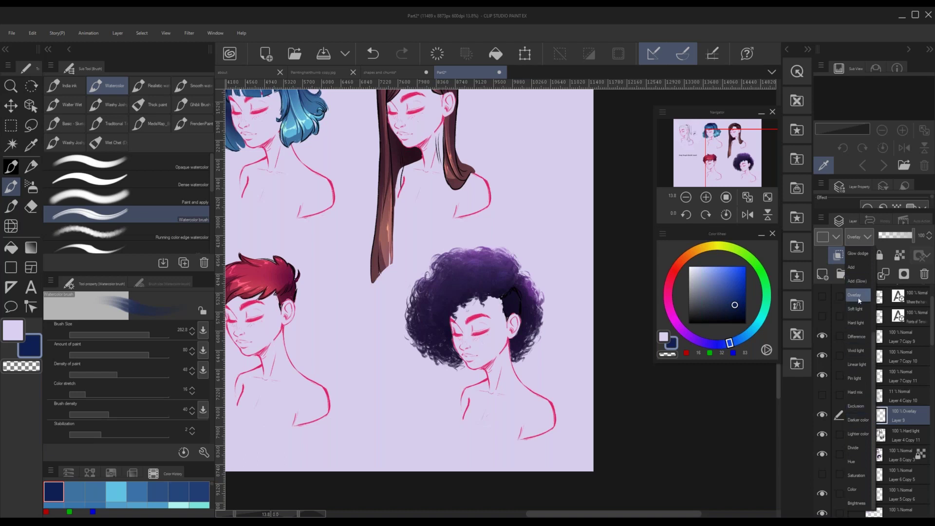
left_click(857, 295)
- Enlarge the Soft airbrush to about 706 and try a light purple highlight on the afro's upper-left edge
left_click(696, 339)
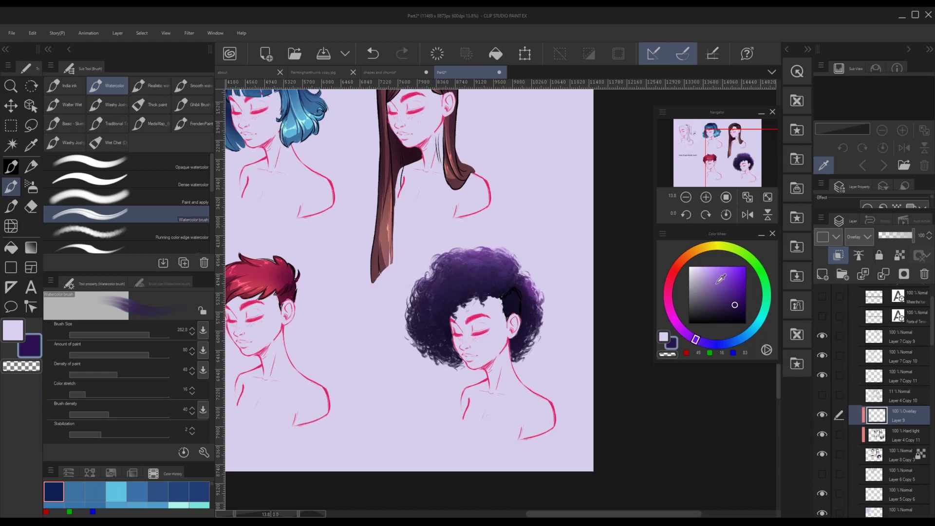
left_click(719, 266)
key("b")
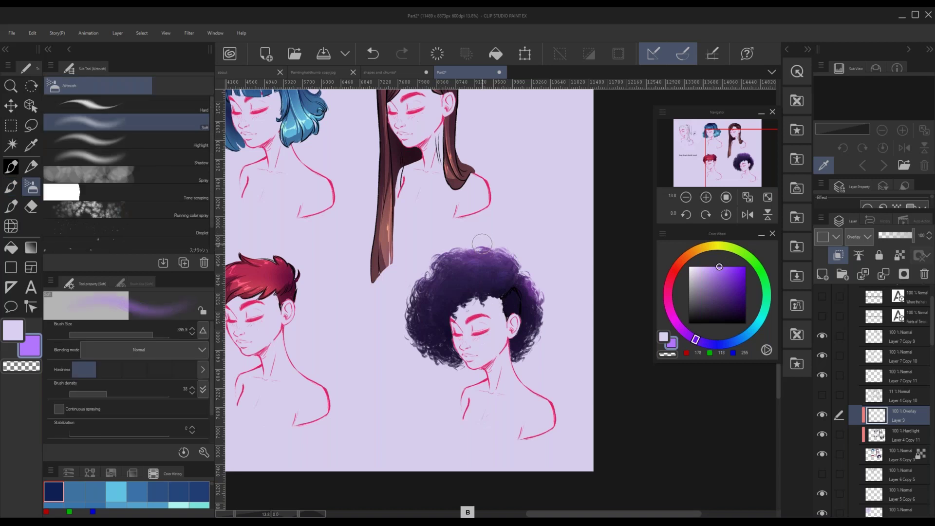
left_click_drag(484, 244, 492, 253, "ctrl+alt")
left_click_drag(432, 254, 412, 286)
key("ctrl+z")
- Test a pale lavender, then choose pale peach (RGB 255, 227, 196) and airbrush a highlight on the afro's upper-left edge
left_click_drag(710, 275, 702, 265)
left_click(414, 272)
left_click(693, 252)
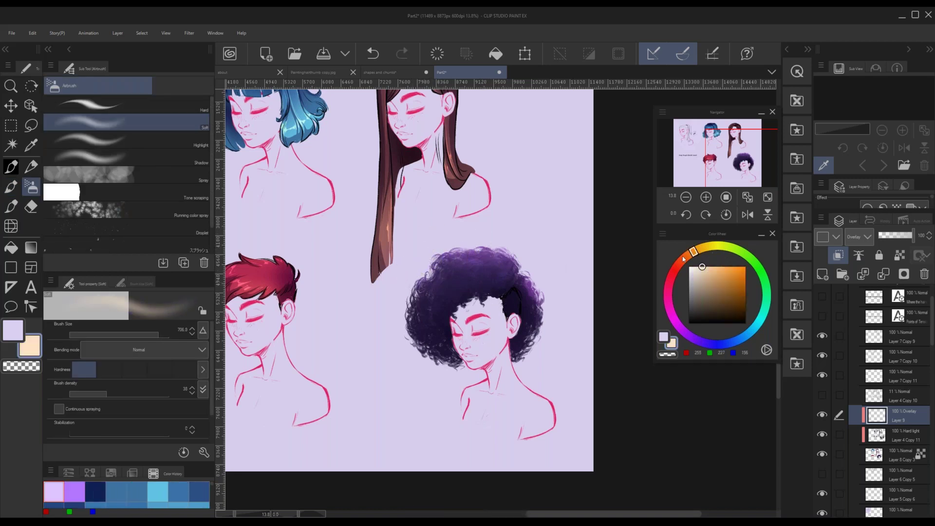
left_click_drag(445, 247, 408, 282)
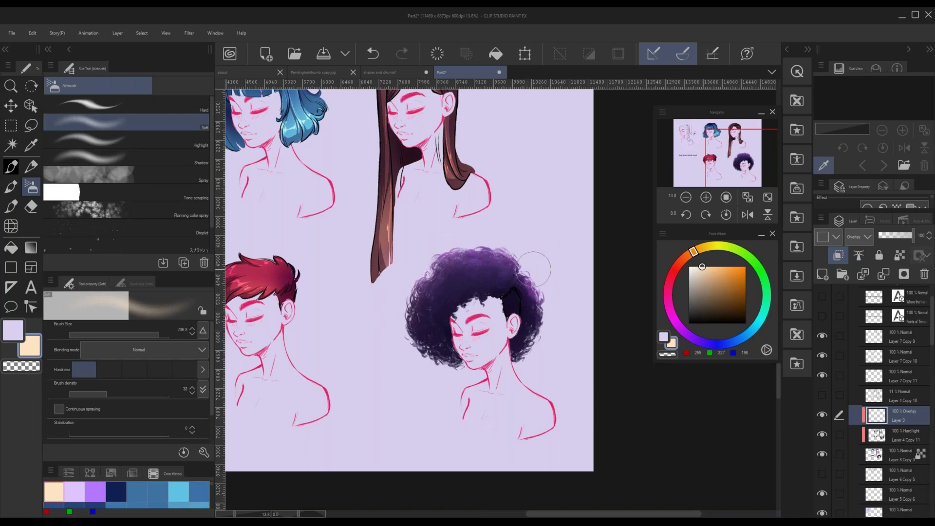
- Reduce the Soft airbrush to about 304 and try a highlight along the afro's right edge
key("ctrl+z")
mouse_move(559, 307)
left_mouse_down()
mouse_move(548, 307)
mouse_move(539, 343)
left_mouse_up()
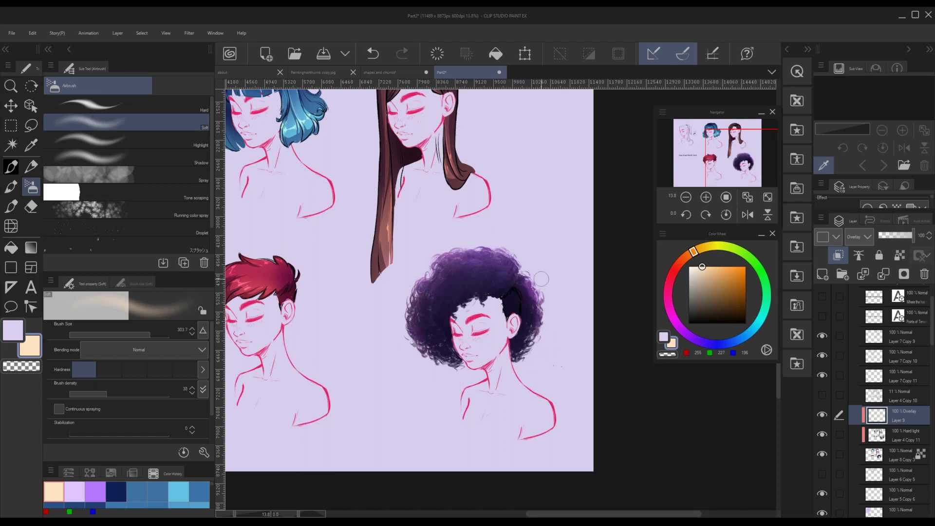
key("ctrl+z")
- Examine the shading of the four coloured hairstyles, with a closer look at the short red hair
scroll(477, 221, "down", 1)
left_click_drag(757, 167, 724, 167)
scroll(517, 212, "up", 1)
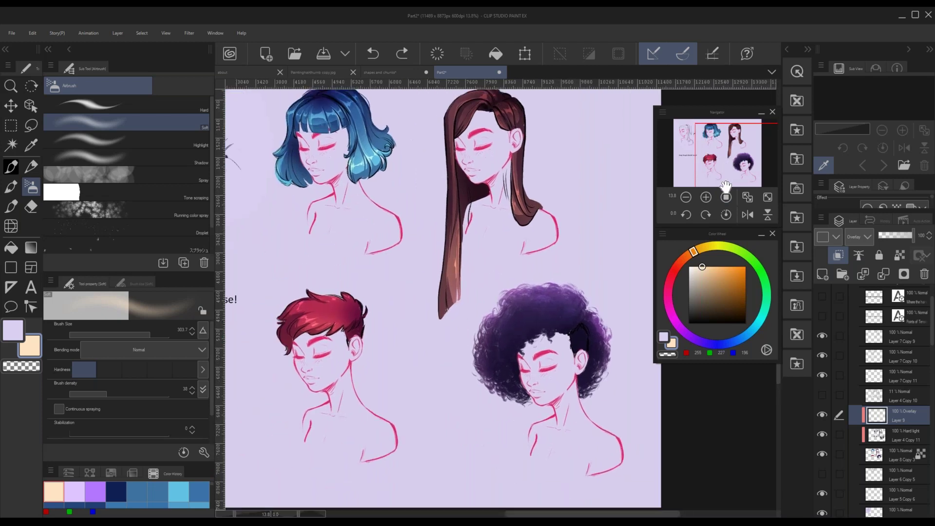
left_click_drag(730, 181, 729, 178)
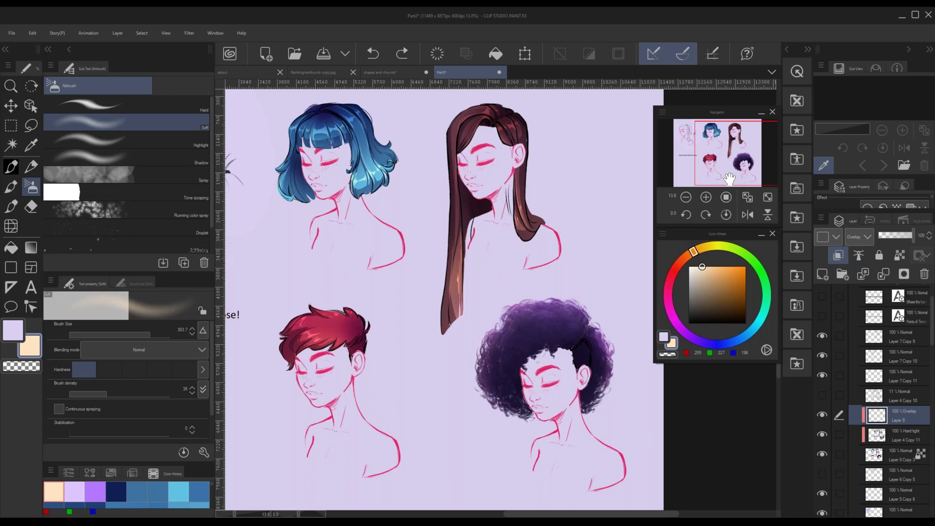
left_click_drag(740, 163, 717, 178)
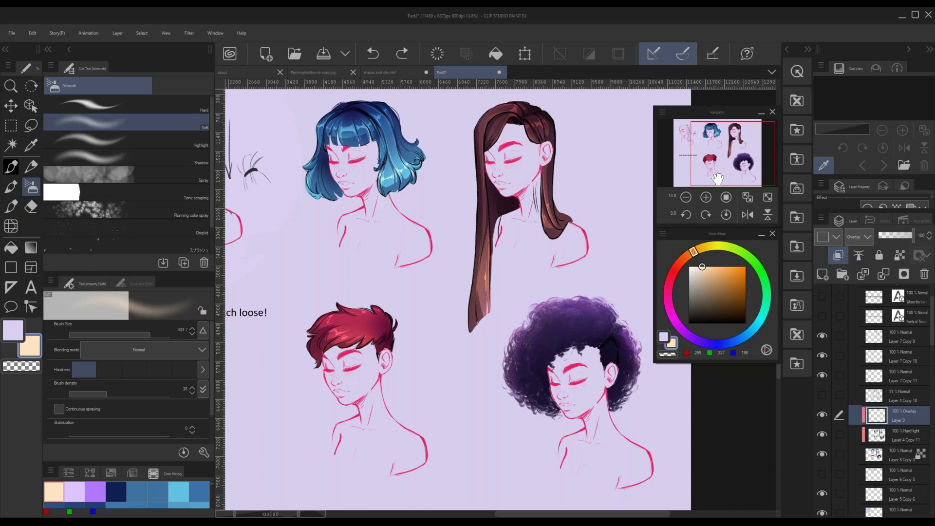
left_click_drag(739, 164, 730, 168)
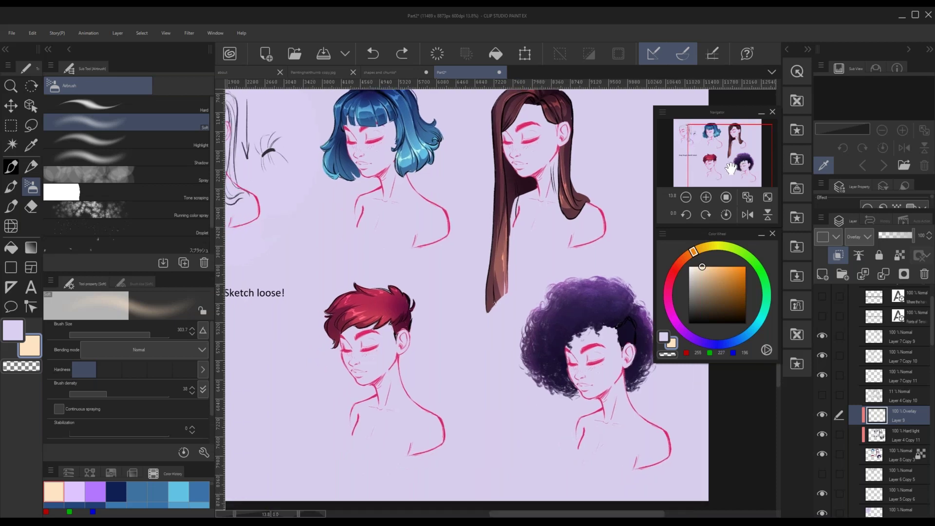
left_click_drag(730, 168, 728, 168)
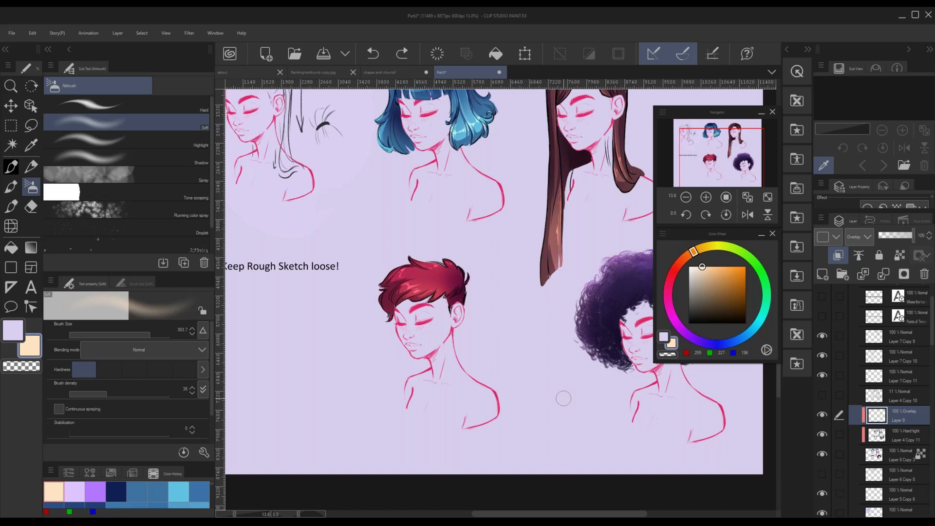
scroll(458, 323, "up", 3)
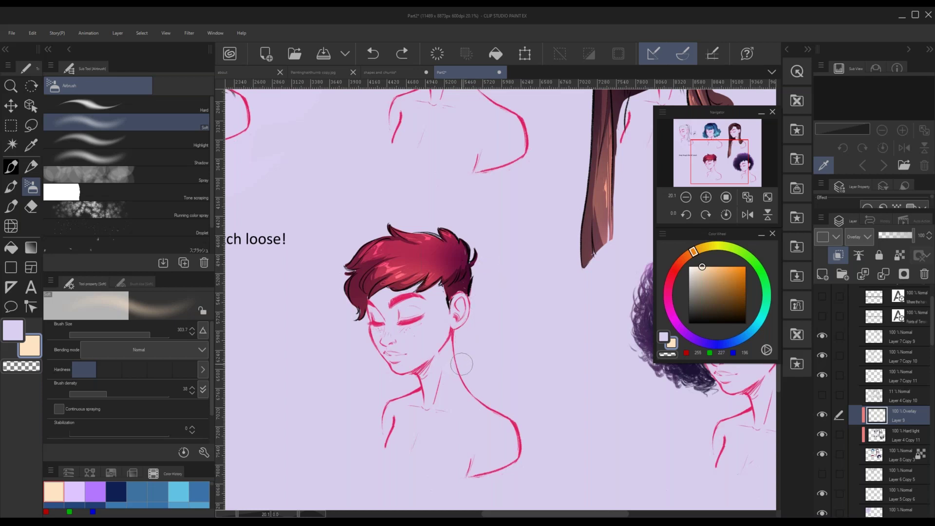
scroll(467, 360, "down", 1)
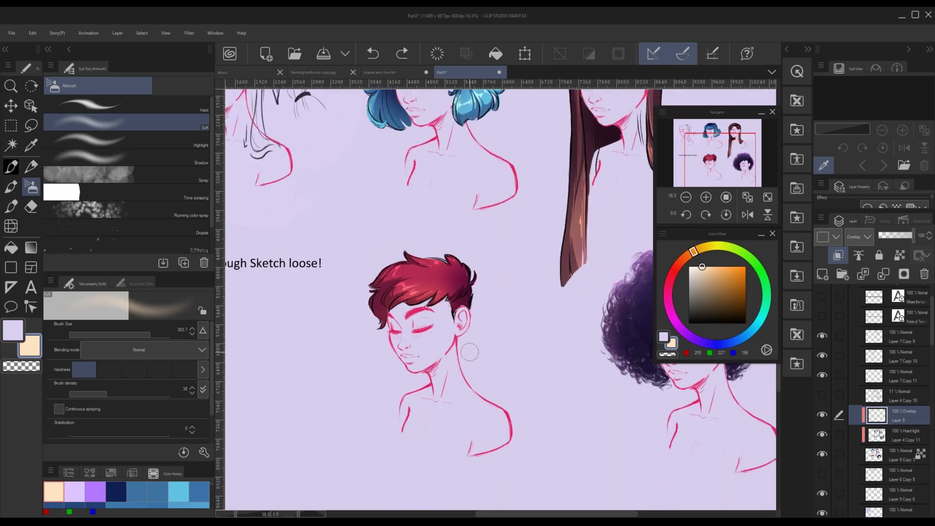
scroll(478, 317, "down", 1)
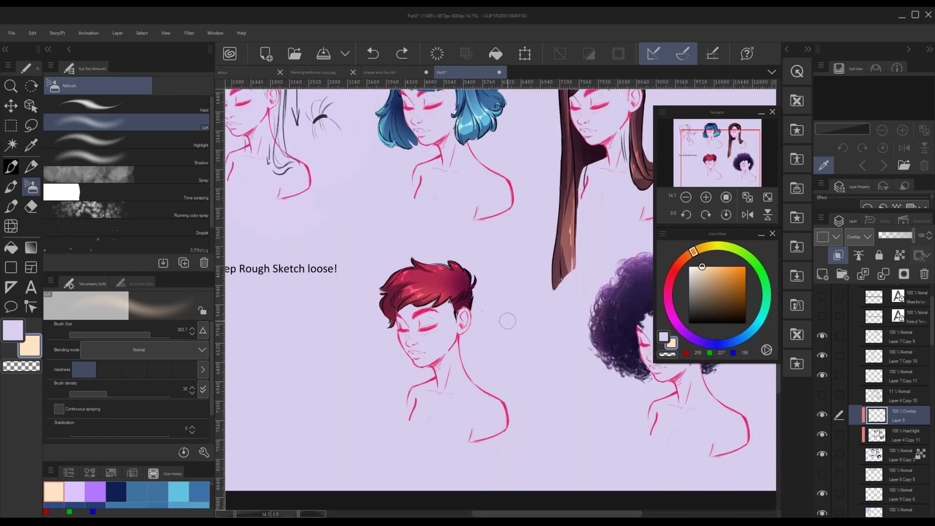
scroll(425, 332, "up", 2)
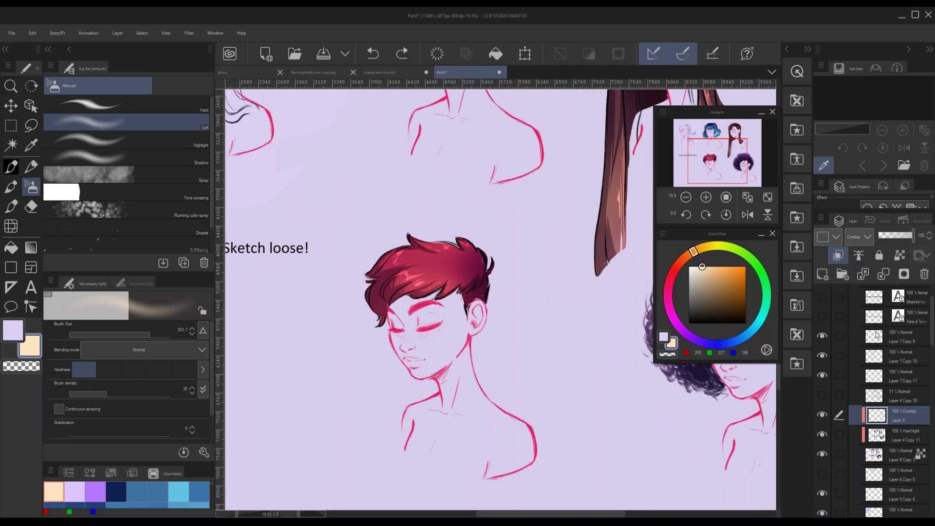
- Add a new layer above the Overlay layer and, with the inking pen, sample a dark red from the short hair's fringe
left_click(822, 274)
key("p")
left_click(396, 294, "alt")
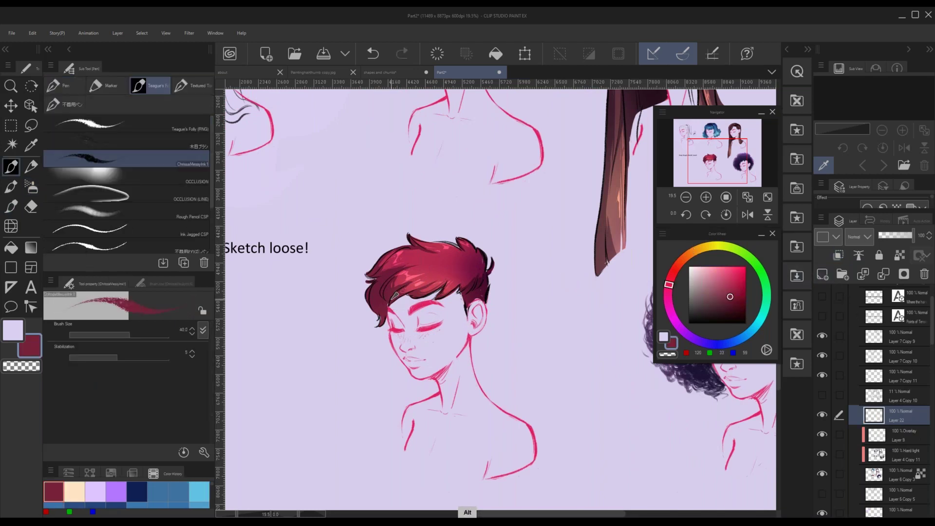
left_click(403, 284, "alt")
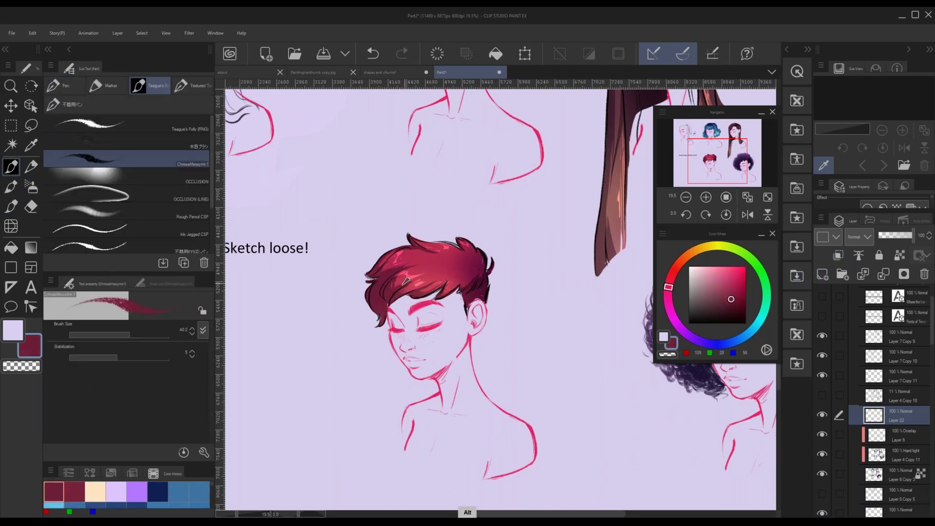
- Add a raster layer above Layer 7 Copy 9, sample a brighter red from the short hair and draw a thin strand across the fringe
left_click(874, 336)
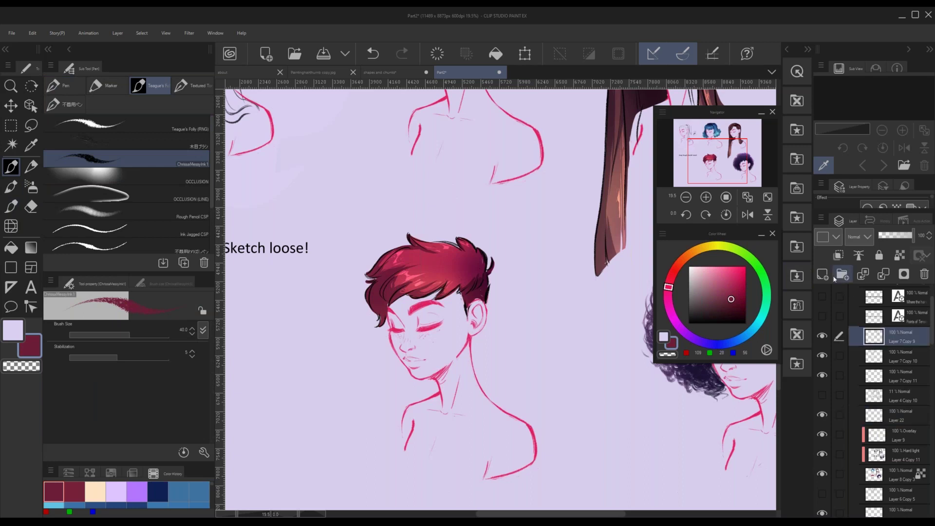
left_click(823, 275)
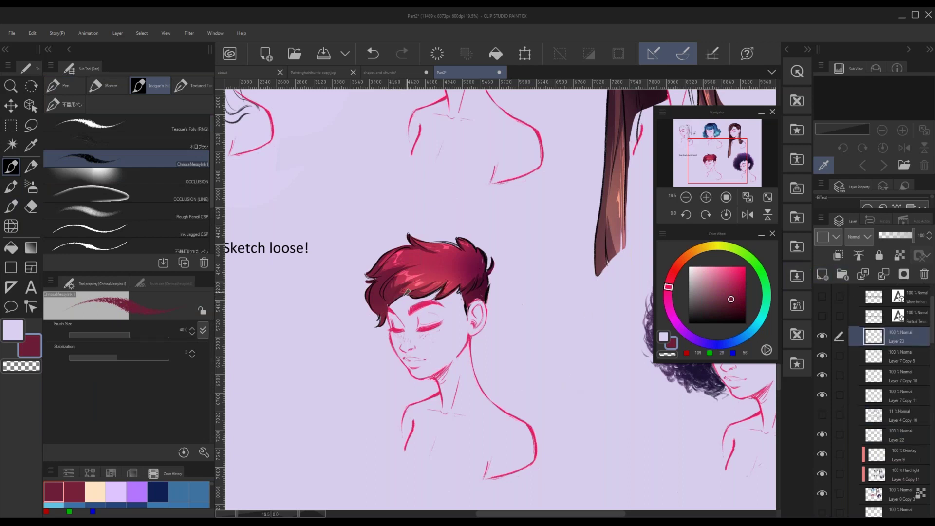
left_click(405, 302, "alt")
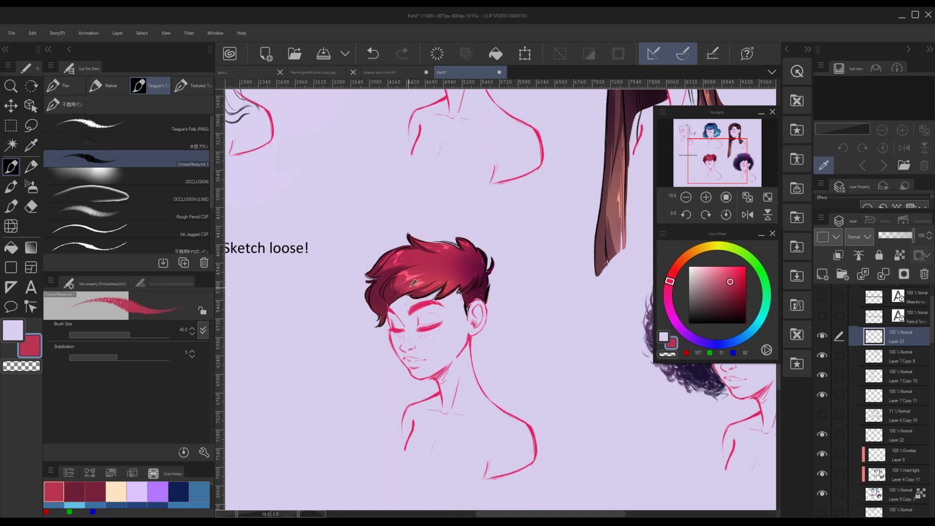
key("ctrl+z")
left_click_drag(412, 284, 399, 292)
scroll(423, 242, "down", 3)
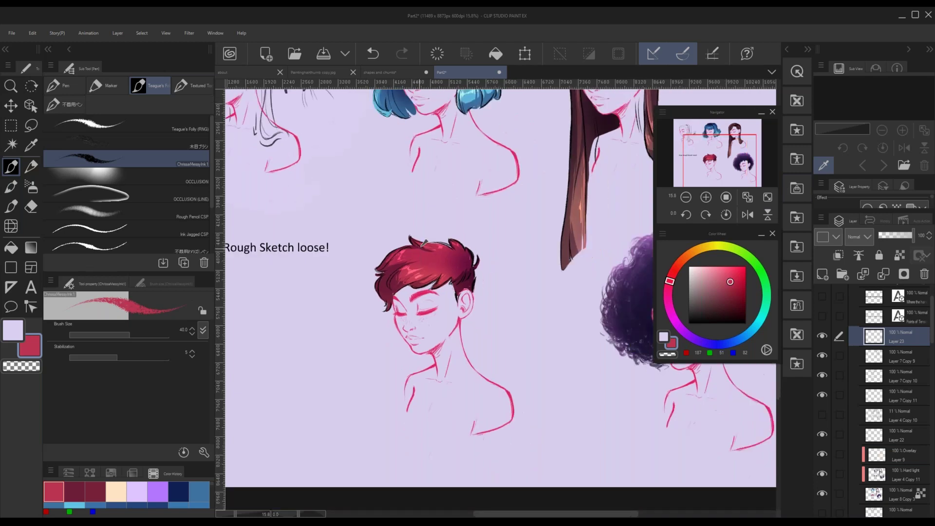
- Switch to the shapes and chunks document and add a new raster layer above Layer 3
scroll(424, 242, "down", 1)
left_click_drag(708, 153, 701, 139)
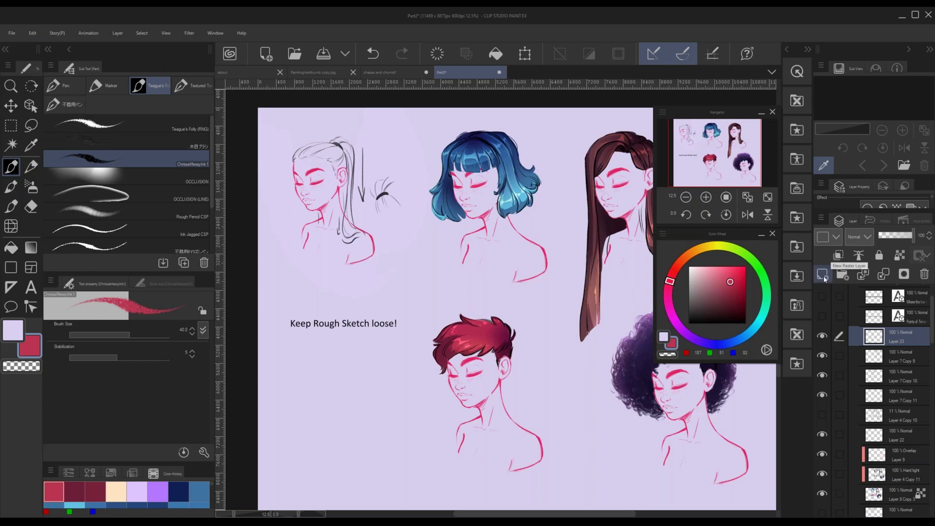
left_click(326, 73)
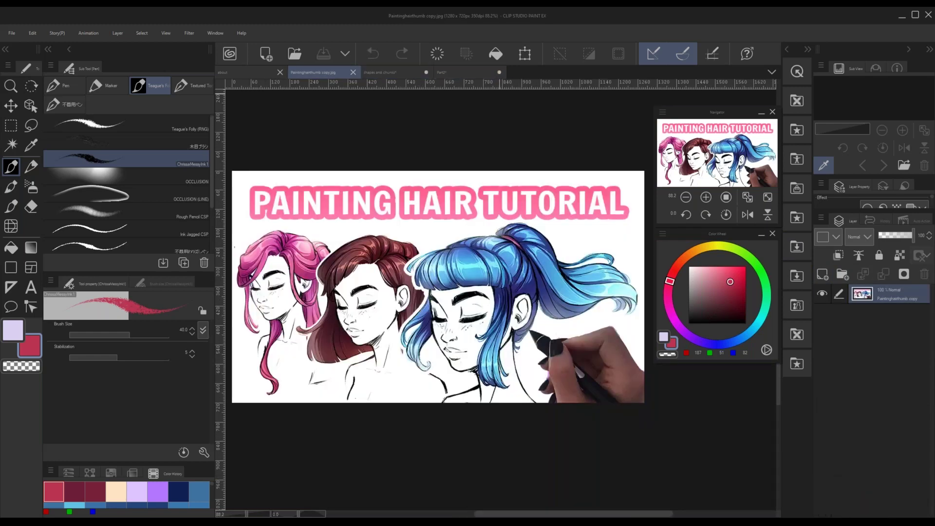
left_click(385, 72)
mouse_move(744, 141)
left_mouse_down()
mouse_move(746, 150)
mouse_move(745, 132)
left_mouse_up()
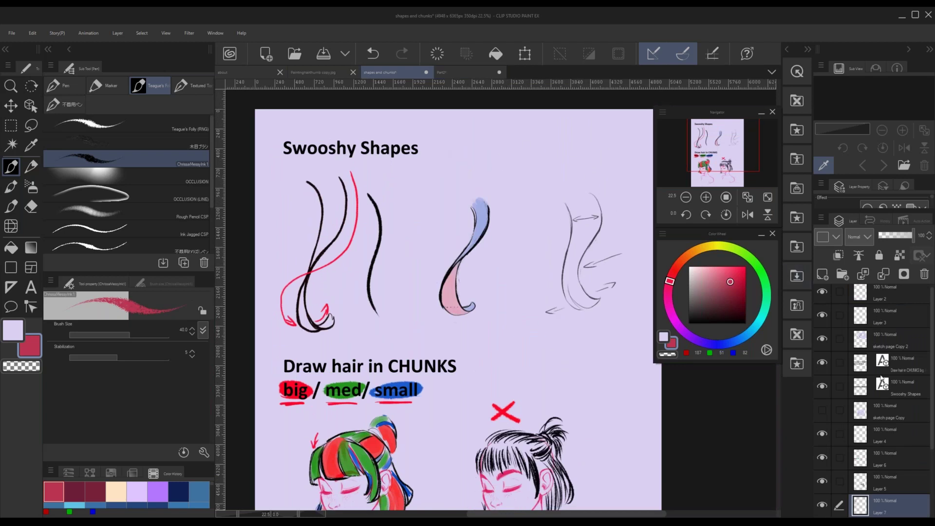
left_click(881, 317)
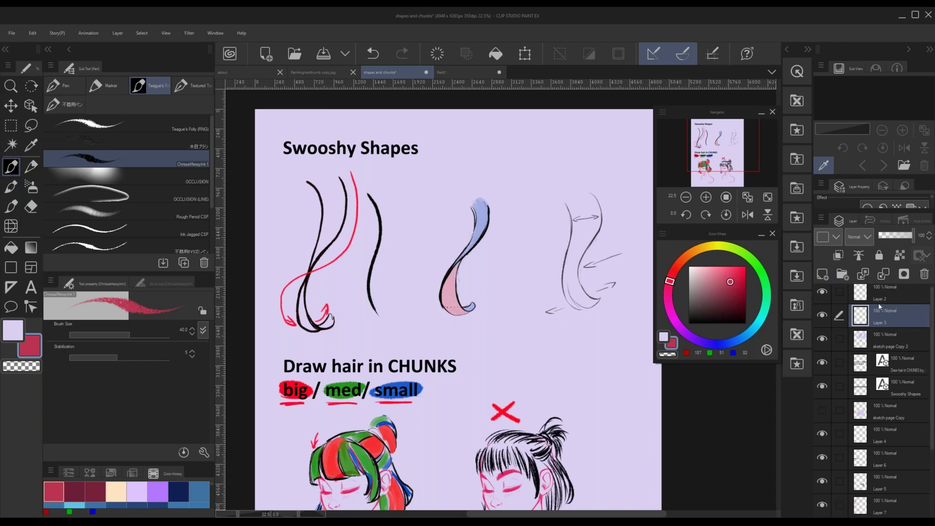
left_click(828, 275)
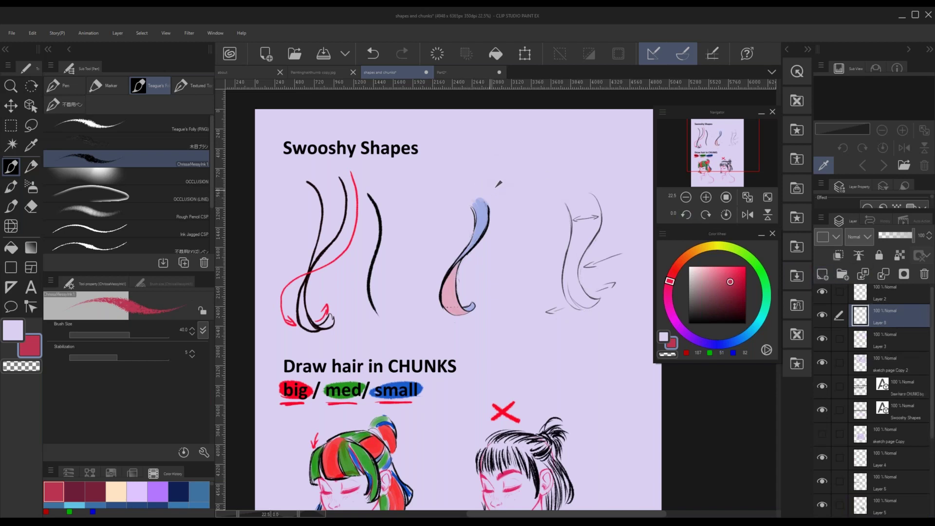
- Draw a flowing S-shaped hair strand from two wavy red lines above the grey arrowed sketch in Swooshy Shapes
mouse_move(510, 197)
left_mouse_down()
mouse_move(521, 144)
mouse_move(575, 159)
left_mouse_up()
key("ctrl+z")
mouse_move(508, 201)
left_mouse_down()
mouse_move(525, 134)
mouse_move(594, 138)
left_mouse_up()
mouse_move(520, 203)
left_mouse_down()
mouse_move(551, 186)
mouse_move(535, 158)
mouse_move(596, 145)
mouse_move(622, 115)
mouse_move(635, 132)
left_mouse_up()
key("ctrl+z")
left_click_drag(538, 143, 611, 146)
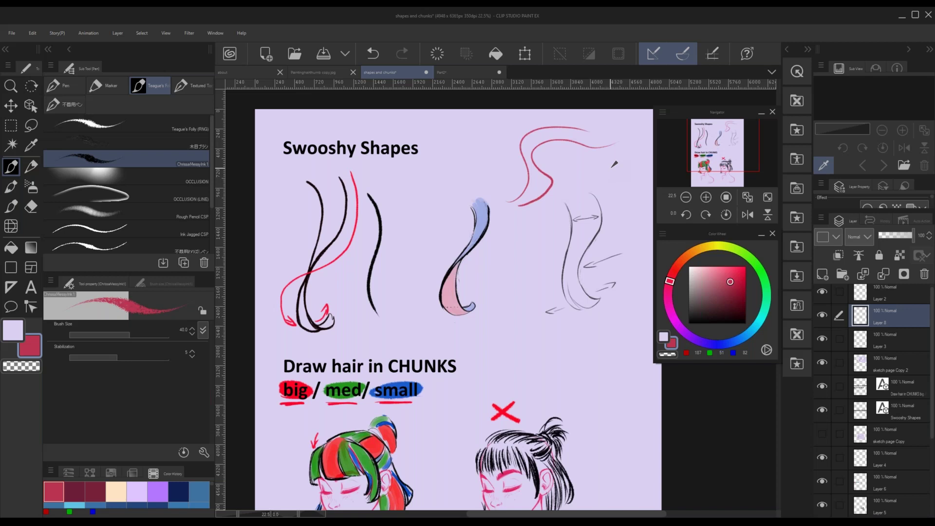
- Examine the flowing blue ponytail and the other painted hairstyles in the Painting Hair Tutorial thumbnail document
left_click(328, 71)
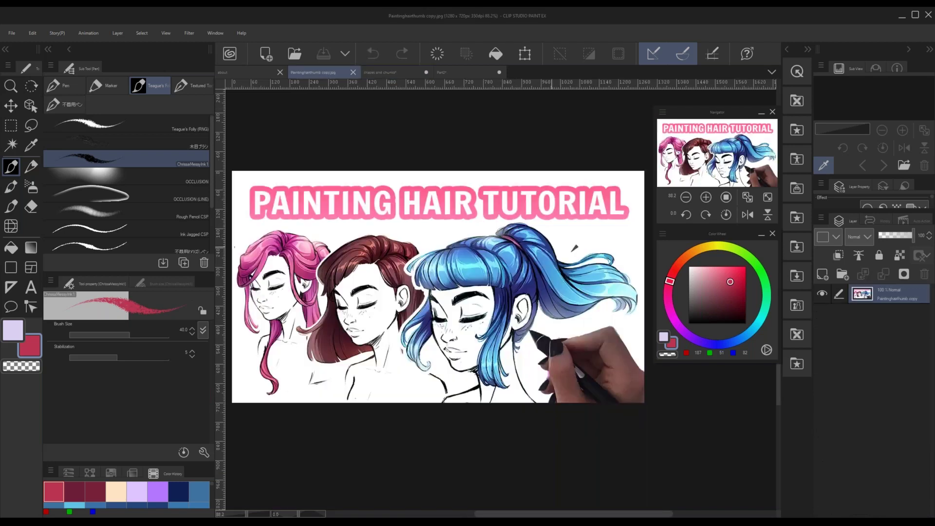
left_click_drag(473, 323, 478, 293)
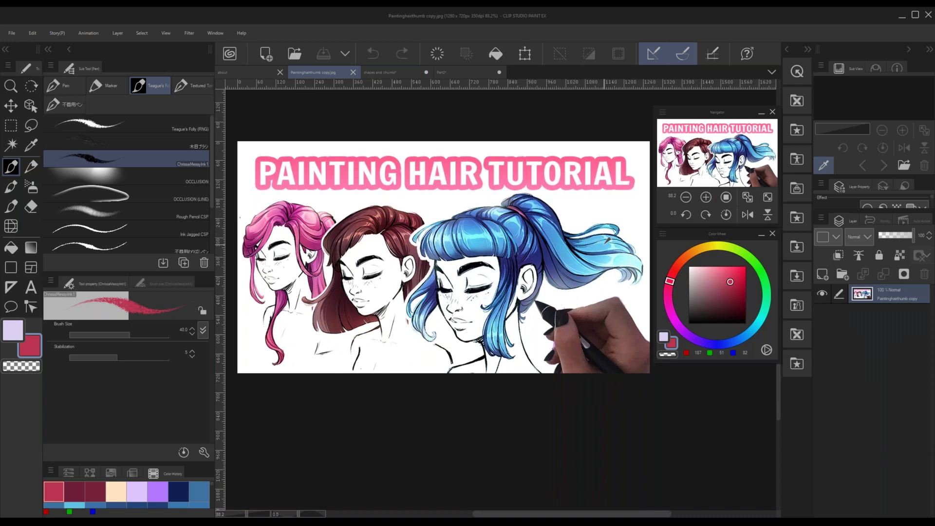
left_click_drag(727, 150, 734, 152)
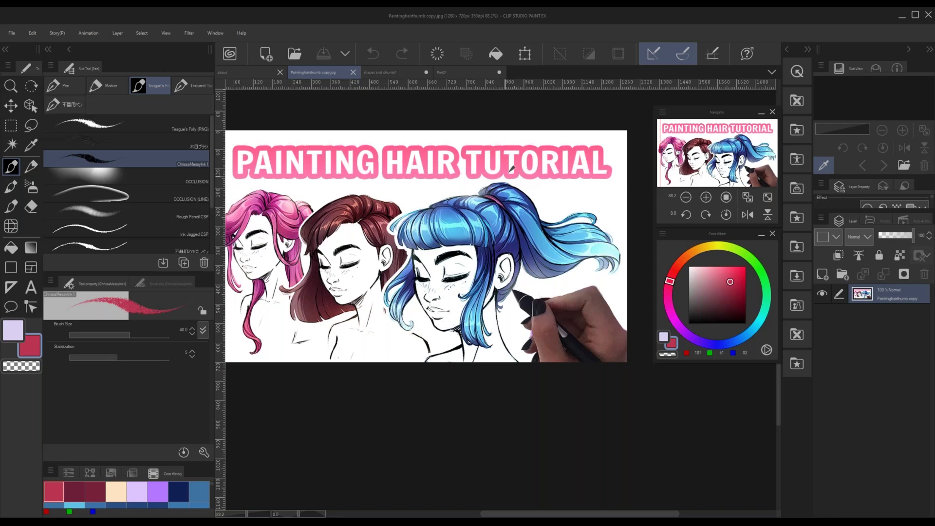
scroll(520, 237, "up", 1)
scroll(560, 210, "up", 2)
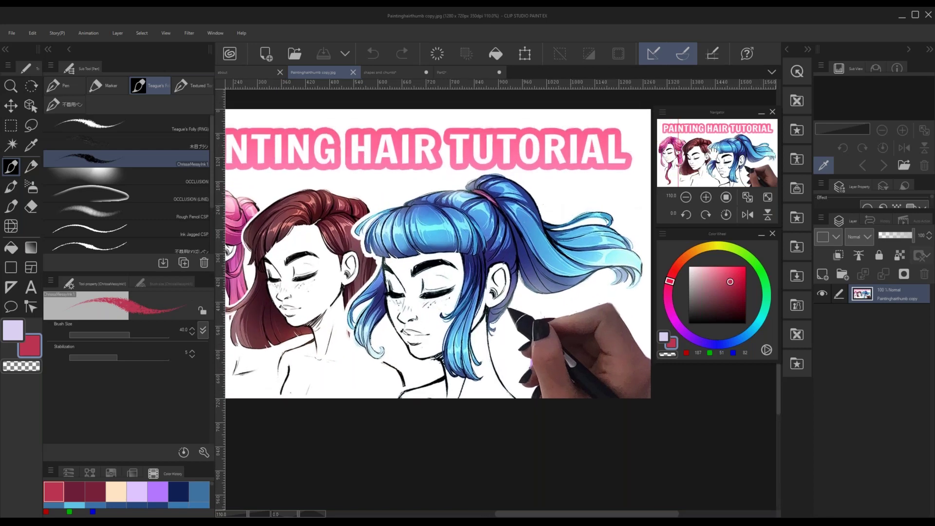
left_click_drag(713, 155, 712, 152)
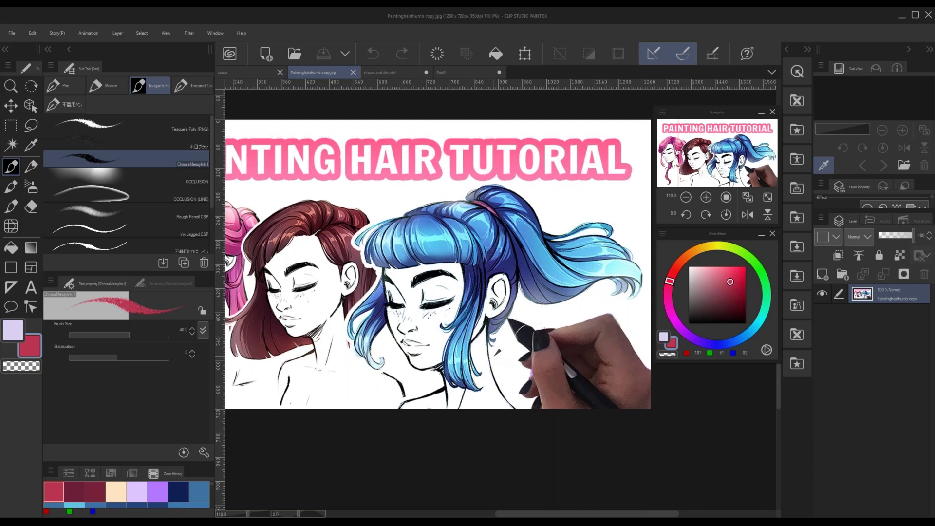
- Return to the shapes and chunks document and draw two short curved red pen lines beside the blue and pink swoosh
left_click(384, 71)
scroll(577, 253, "up", 2)
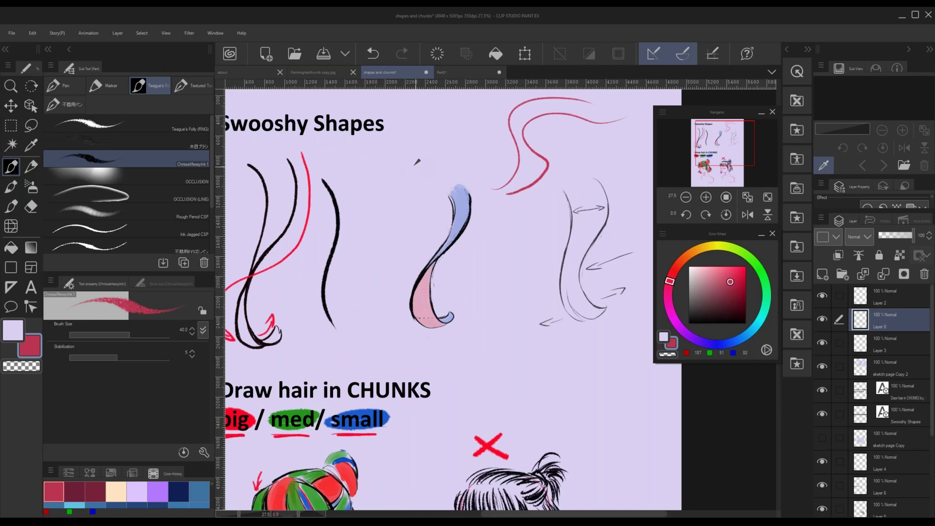
left_click_drag(393, 156, 404, 202)
scroll(414, 139, "up", 1)
key("ctrl+z")
mouse_move(382, 158)
left_mouse_down()
mouse_move(397, 200)
mouse_move(399, 170)
mouse_move(407, 201)
left_mouse_up()
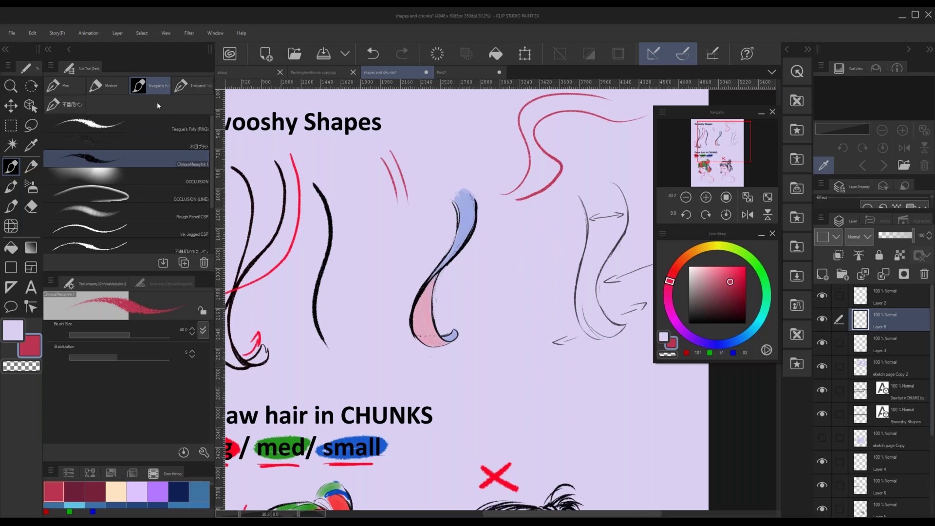
- Paint two short red strokes beside the thin pen line, one with Transparent watercolor at about size 95, one with Smooth watercolor at size 31.2
key("b")
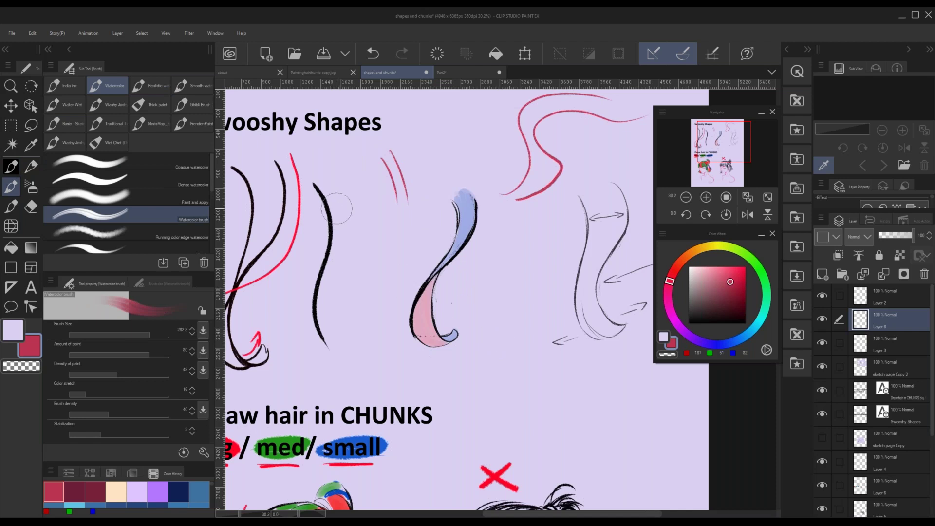
left_click(176, 126)
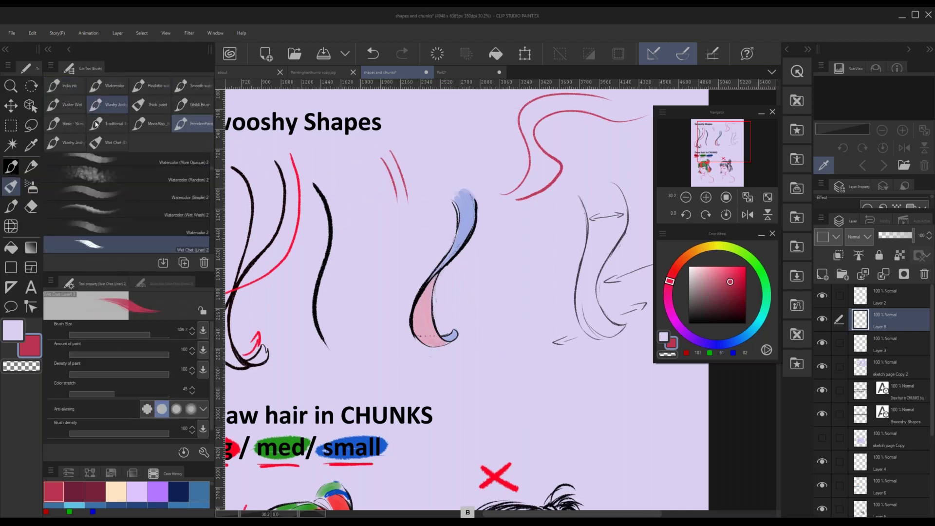
left_click(105, 142)
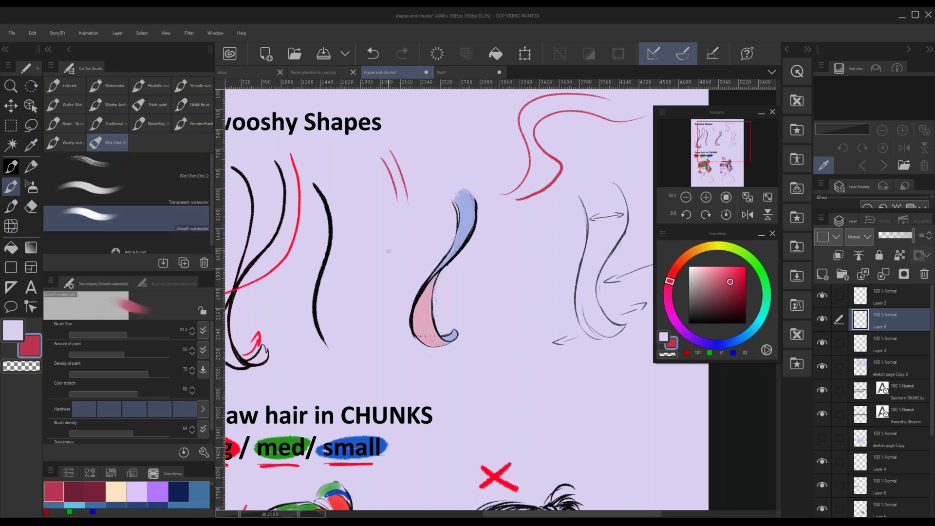
left_click(196, 199)
mouse_move(357, 196)
left_mouse_down()
mouse_move(371, 237)
mouse_move(372, 219)
left_mouse_up()
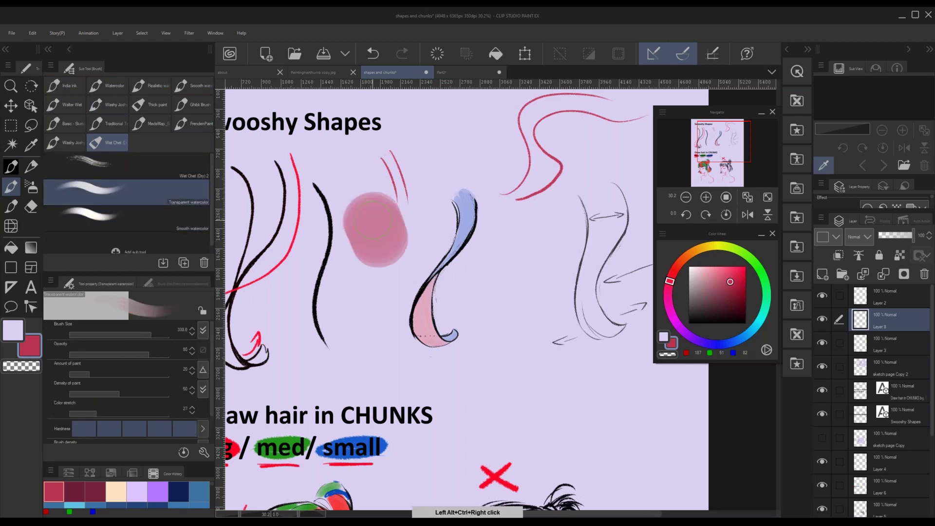
key("ctrl+z")
key("ctrl+z")
left_click_drag(341, 165, 373, 227)
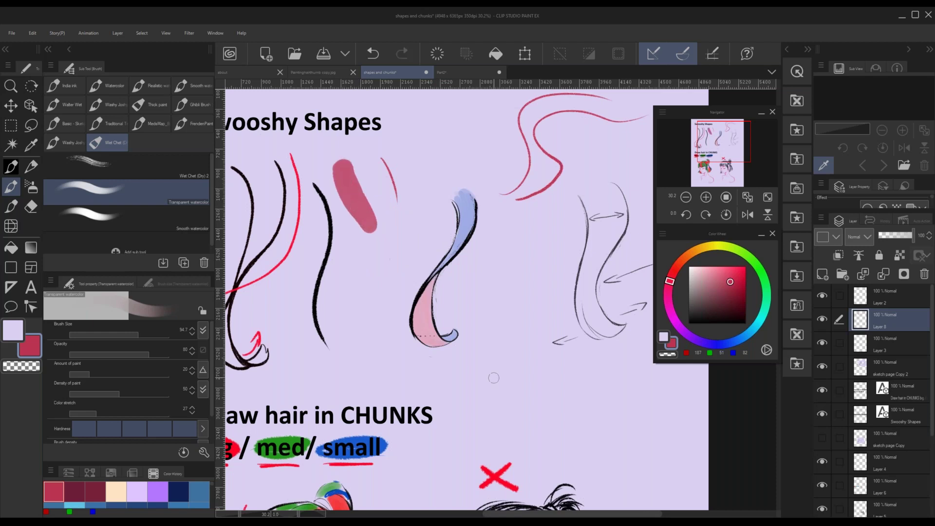
left_click(122, 219)
left_click_drag(371, 169, 387, 211)
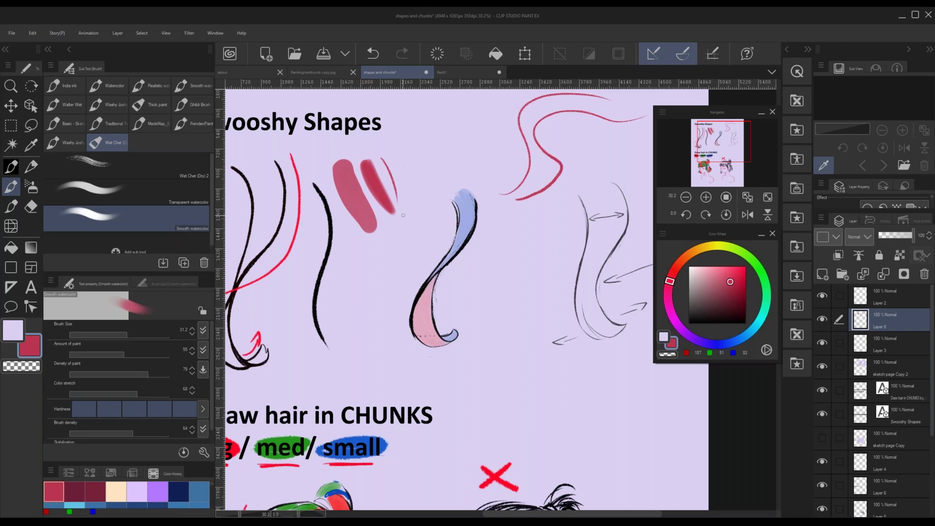
- Paint a textured red swatch with the Wet Chet (Dry) 2 brush beside the earlier watercolor strokes
left_click_drag(379, 178, 393, 205)
left_click(195, 174)
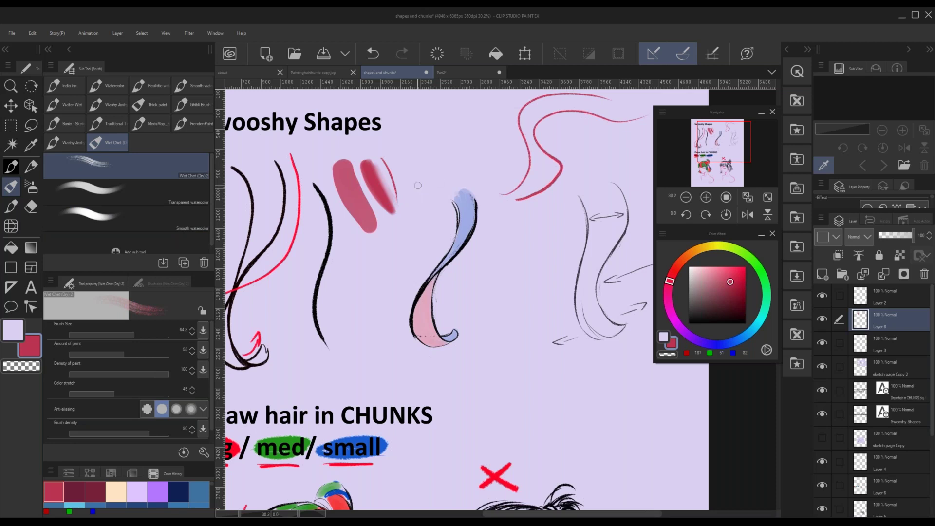
mouse_move(410, 155)
left_mouse_down()
mouse_move(420, 155)
mouse_move(421, 194)
left_mouse_up()
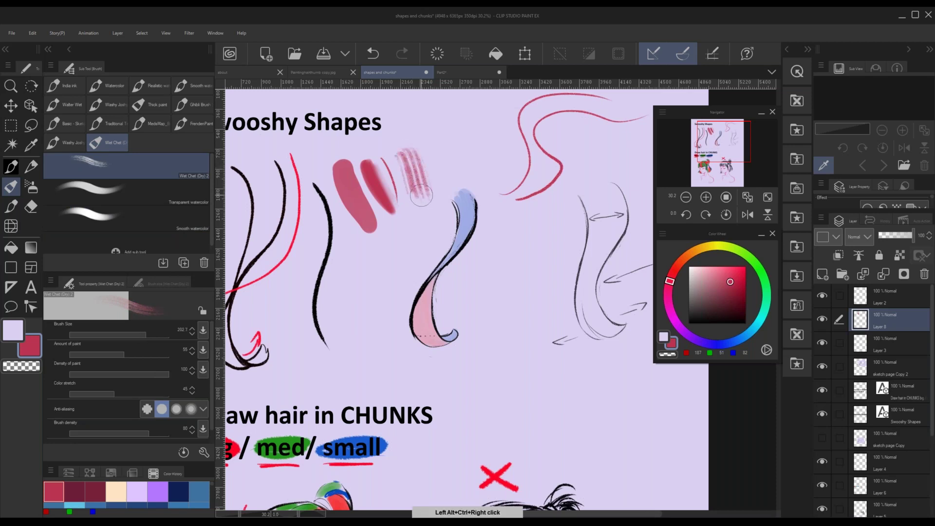
key("ctrl+z")
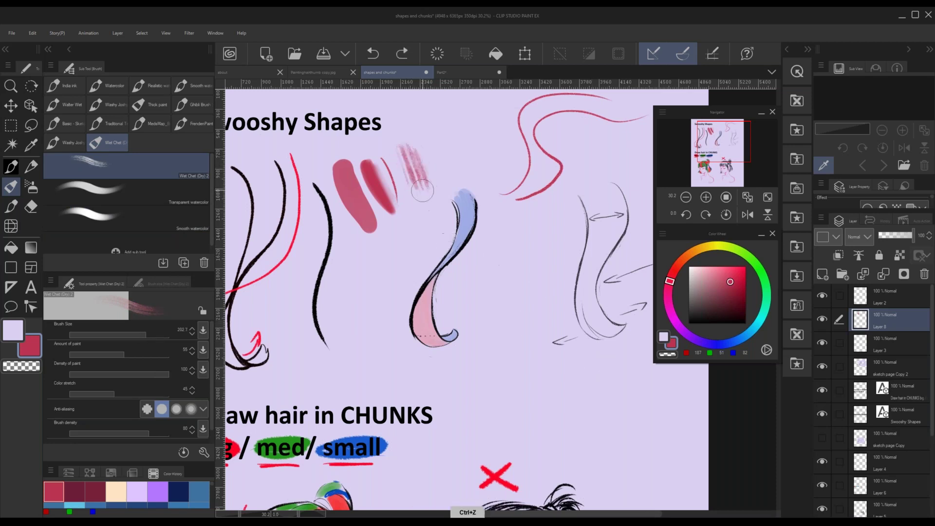
left_click_drag(402, 146, 438, 214)
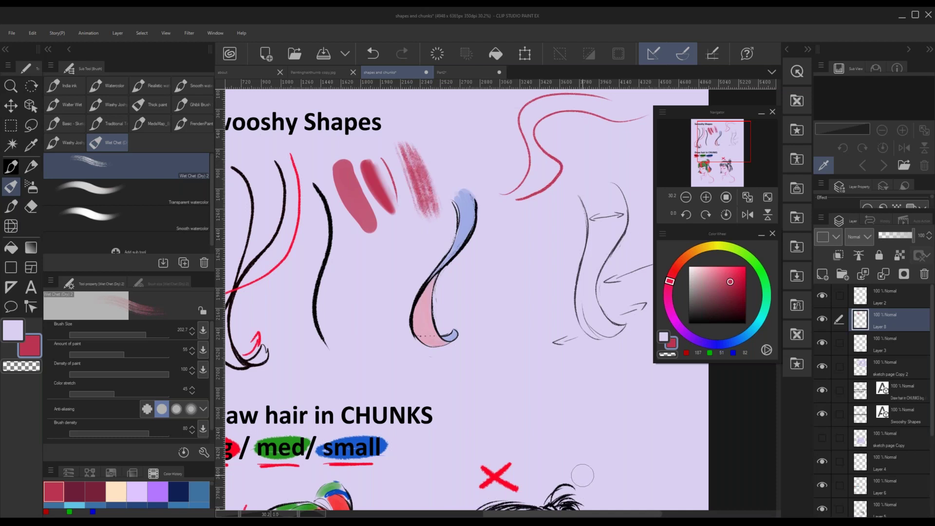
left_click_drag(437, 159, 415, 150)
key("ctrl+z")
key("ctrl+z")
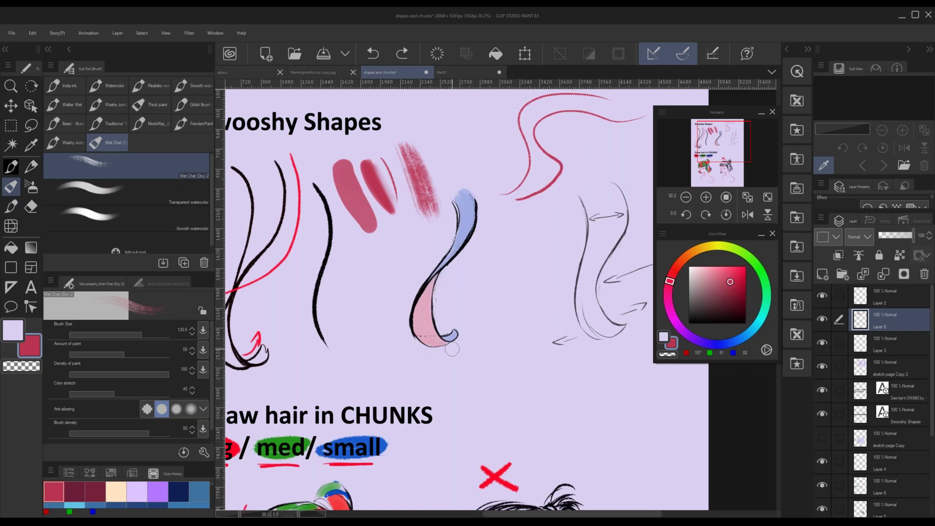
- Switch to the Part2 document and look over the ponytail sketch and the four painted hairstyles
left_click(446, 72)
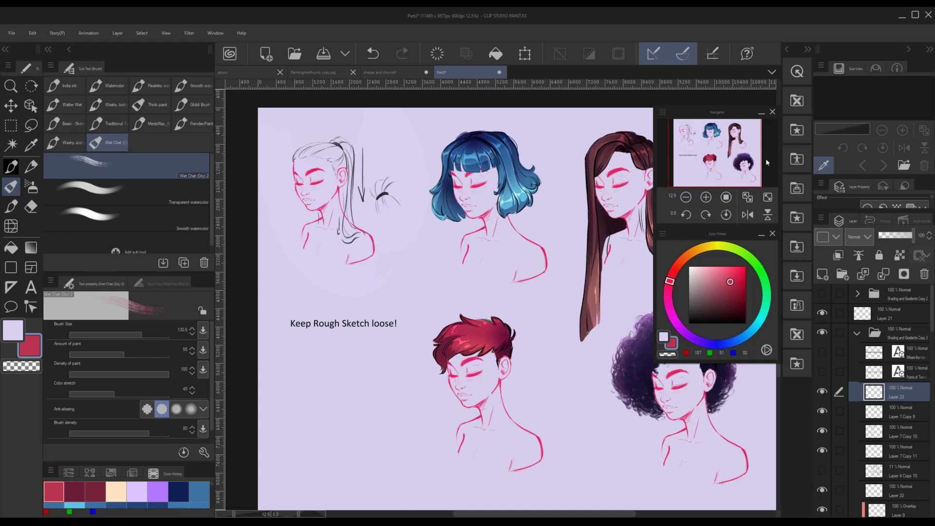
left_click_drag(724, 147, 735, 149)
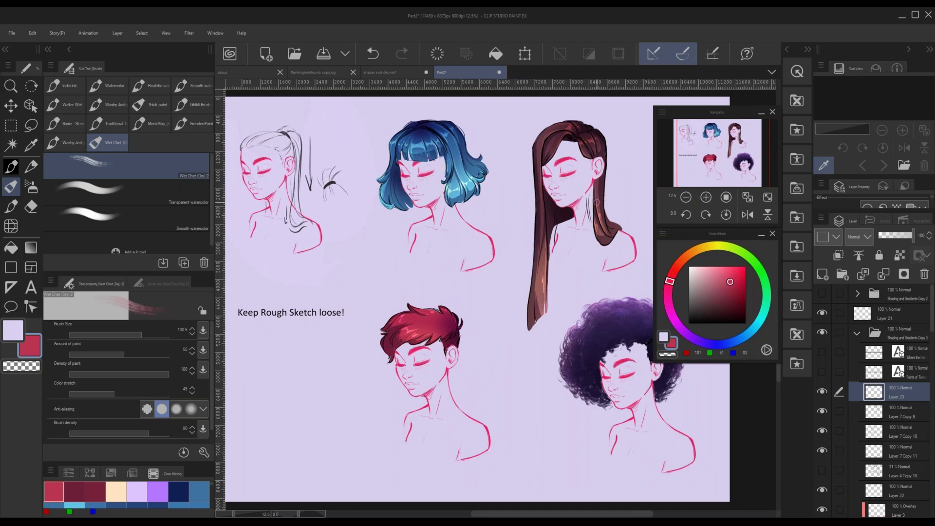
scroll(598, 203, "down", 1)
left_click_drag(697, 155, 706, 154)
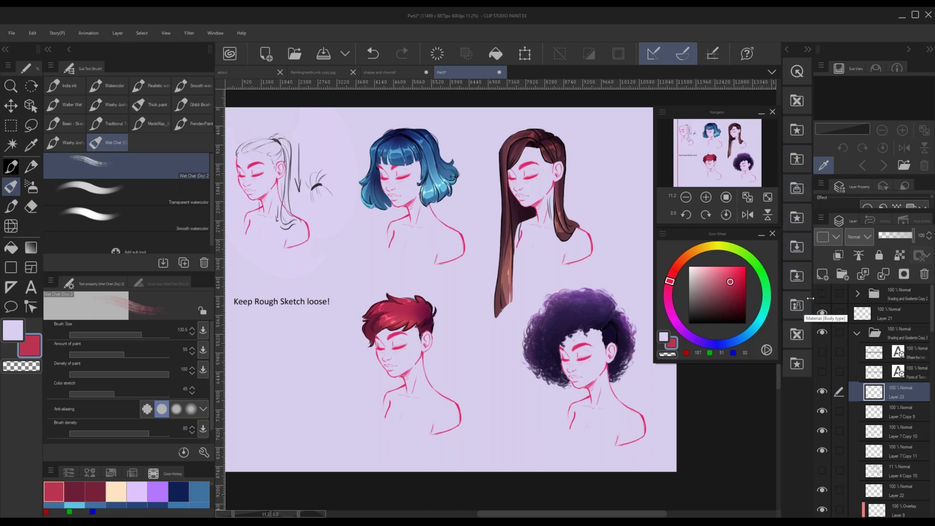
- Browse the 3D pose materials with the floating palettes moved aside, then close the library and put the palettes back
left_click(796, 165)
left_click_drag(734, 113, 546, 148)
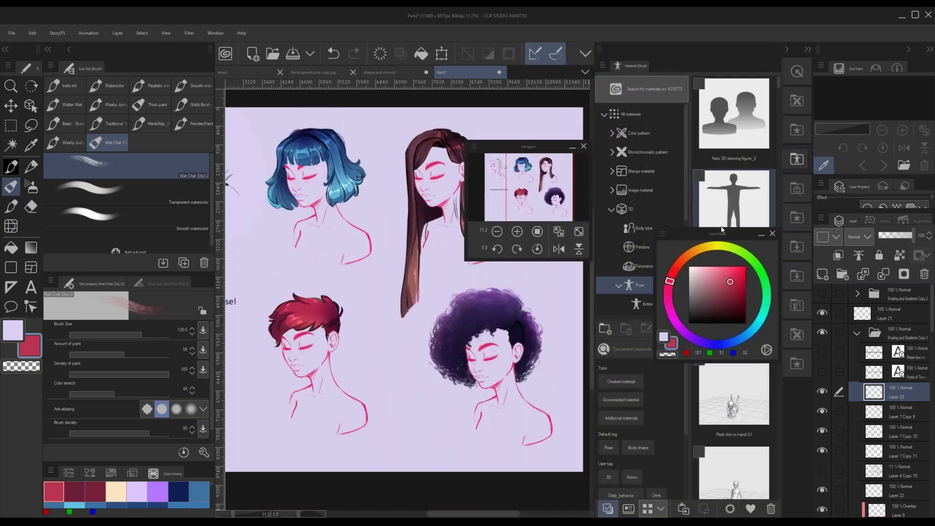
left_click_drag(714, 237, 514, 274)
scroll(730, 314, "down", 10)
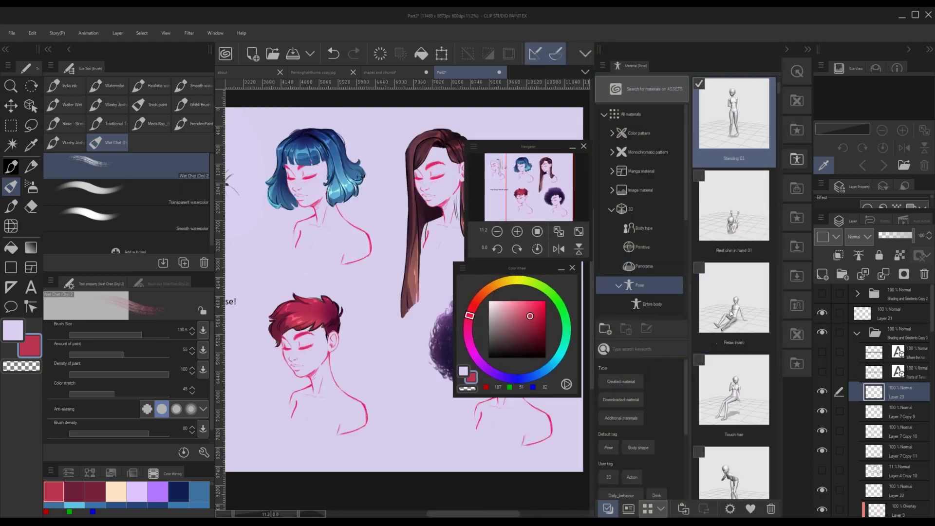
scroll(730, 314, "down", 10)
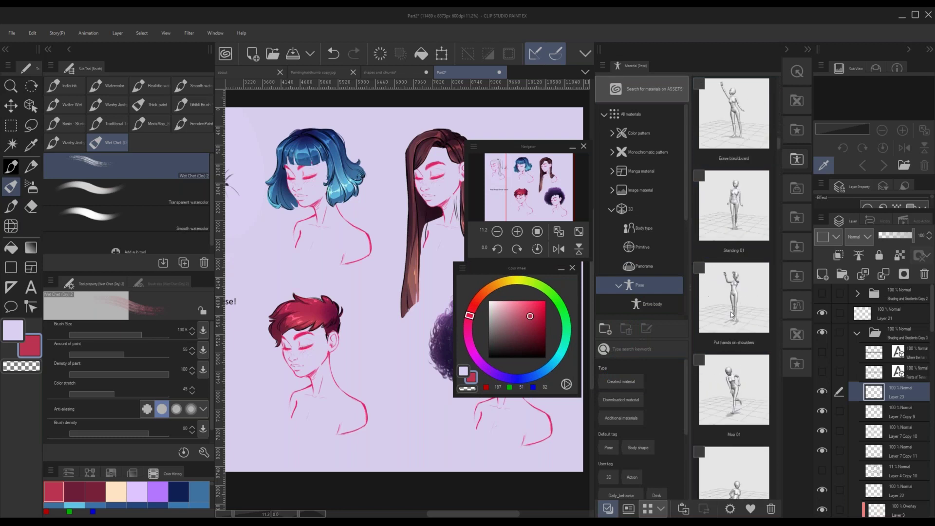
scroll(736, 317, "down", 10)
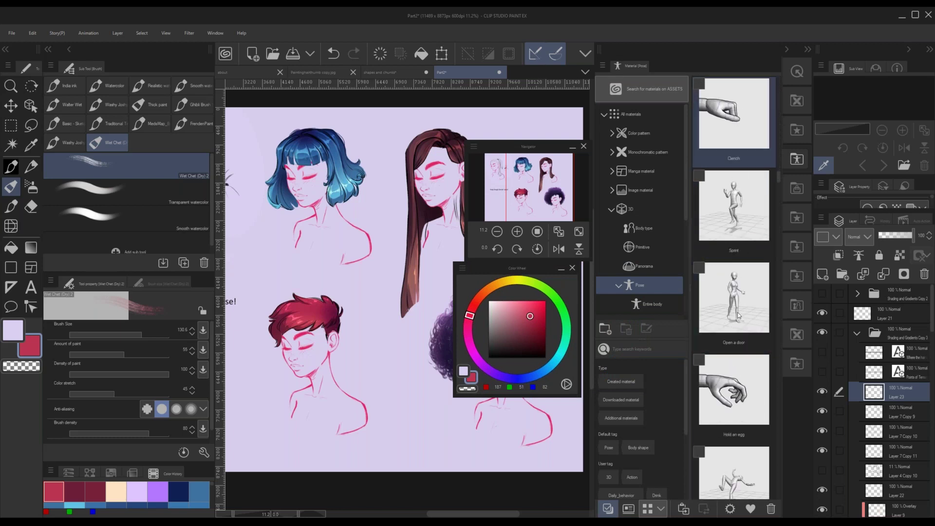
scroll(747, 322, "down", 5)
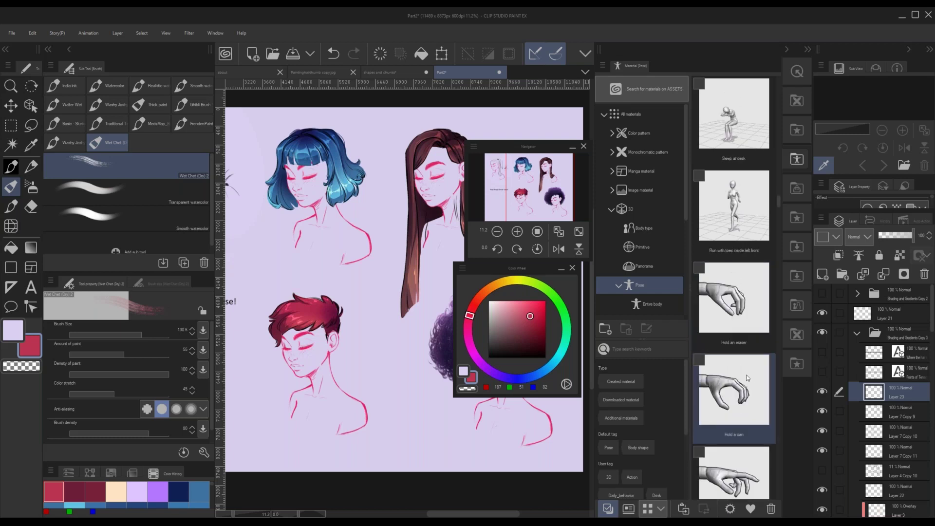
scroll(760, 367, "down", 3)
scroll(761, 366, "down", 2)
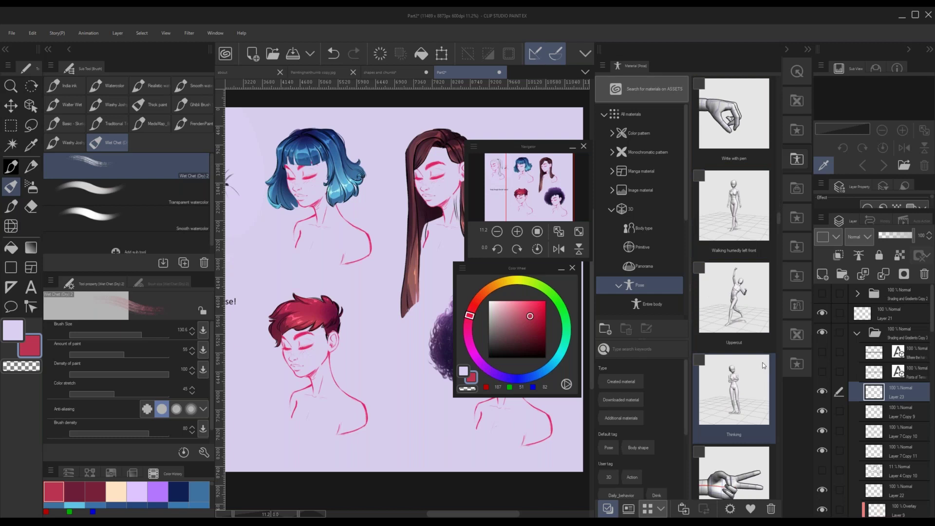
left_click(788, 49)
left_click_drag(545, 146, 711, 112)
left_click_drag(503, 271, 679, 232)
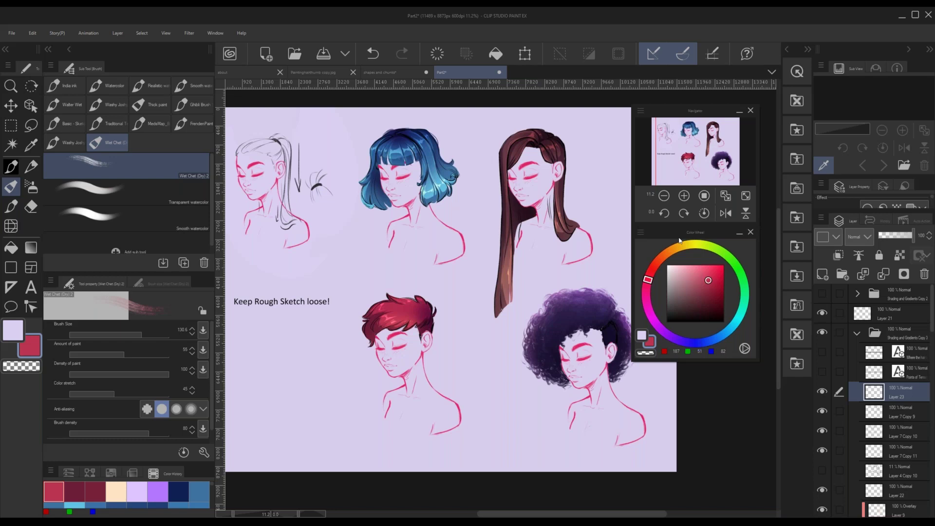
- Examine the long brown hairstyle up close and compare it with the other painted heads
left_click_drag(697, 152, 710, 147)
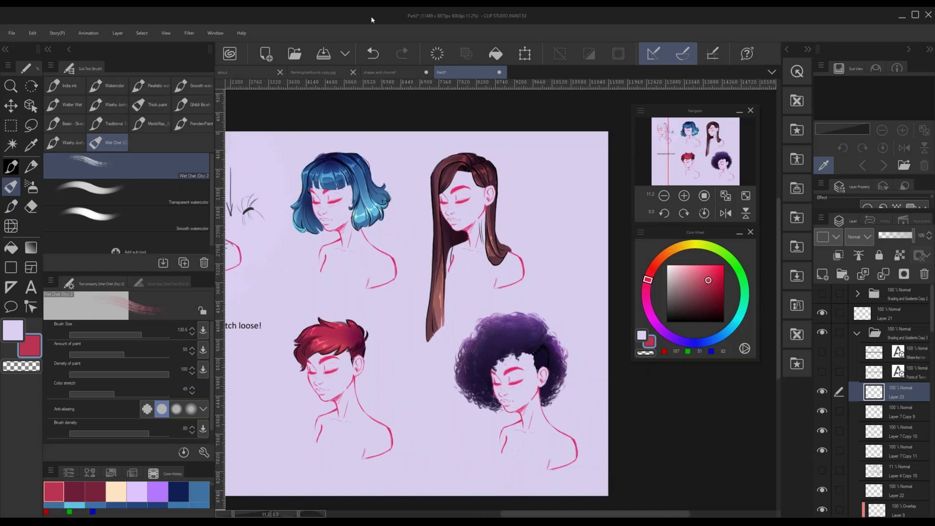
scroll(450, 228, "up", 5)
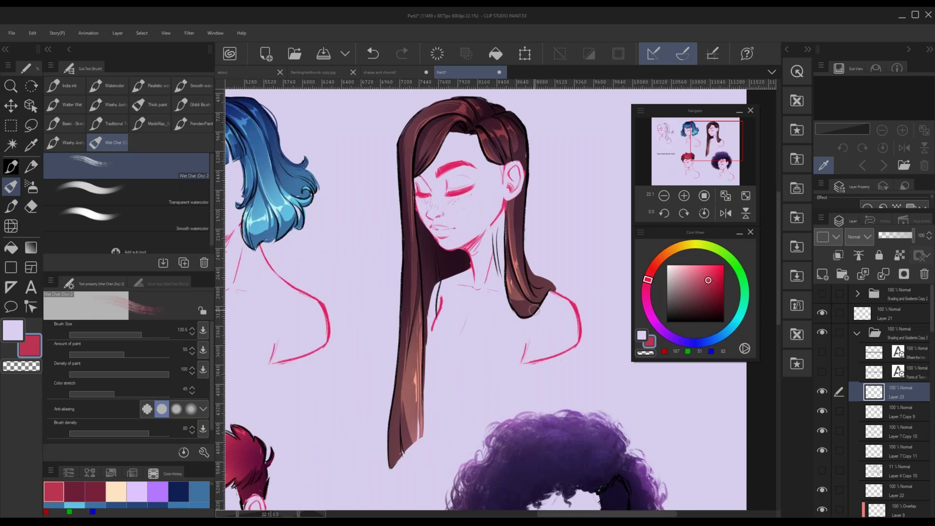
scroll(525, 342, "down", 2)
scroll(525, 343, "down", 1)
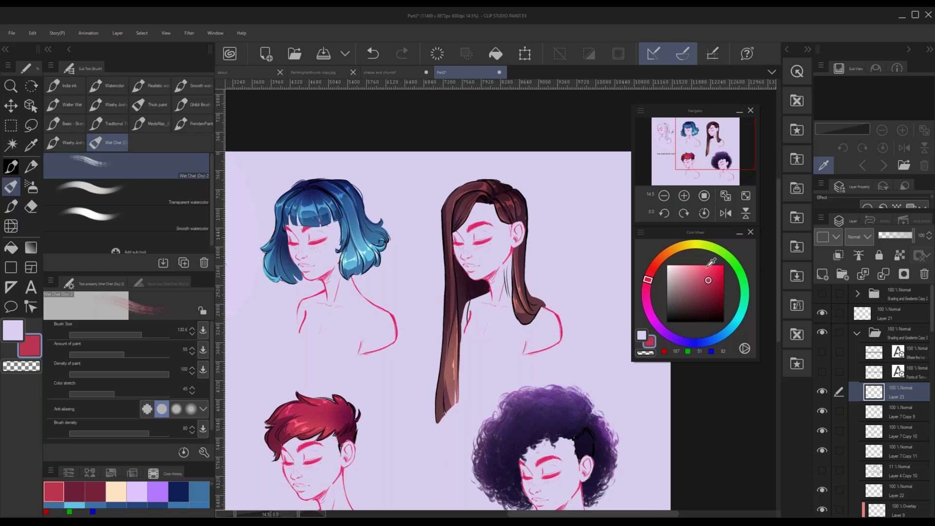
left_click_drag(711, 154, 708, 167)
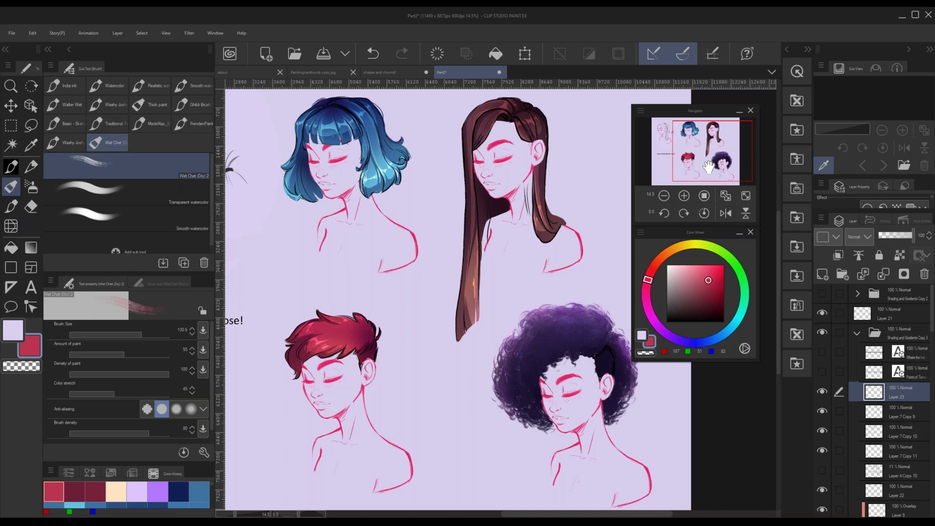
- Try curved red strokes beside the blue bob, including one with a pen brush, and undo them
left_click_drag(429, 160, 395, 197)
key("ctrl+z")
key("p")
key("ctrl+z")
mouse_move(366, 202)
left_mouse_down()
mouse_move(416, 169)
mouse_move(408, 179)
mouse_move(422, 156)
left_mouse_up()
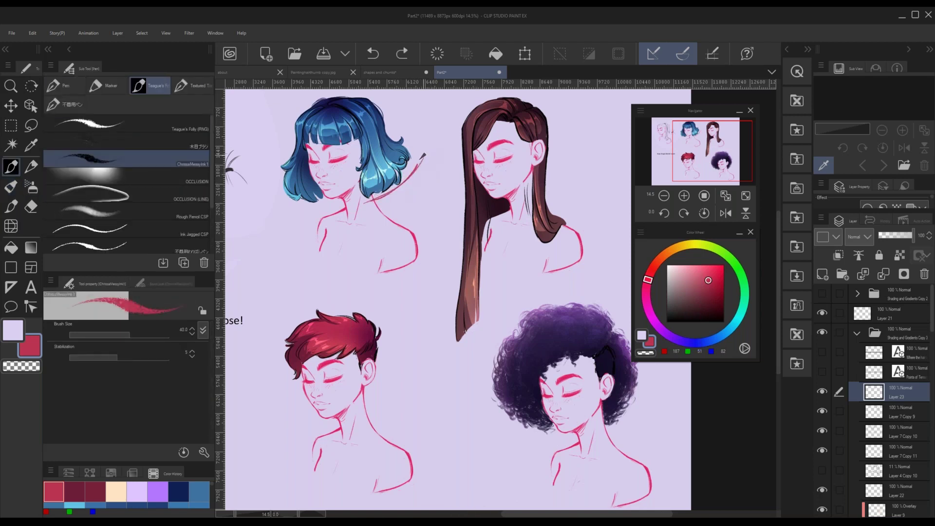
key("ctrl+z")
- Merge the visible Shading and Gradients Copy 3 folder and Layer 21 into a single layer
left_click(823, 334)
left_click(823, 334)
left_click(821, 315)
left_click(821, 313)
left_click(898, 314)
left_click(857, 333)
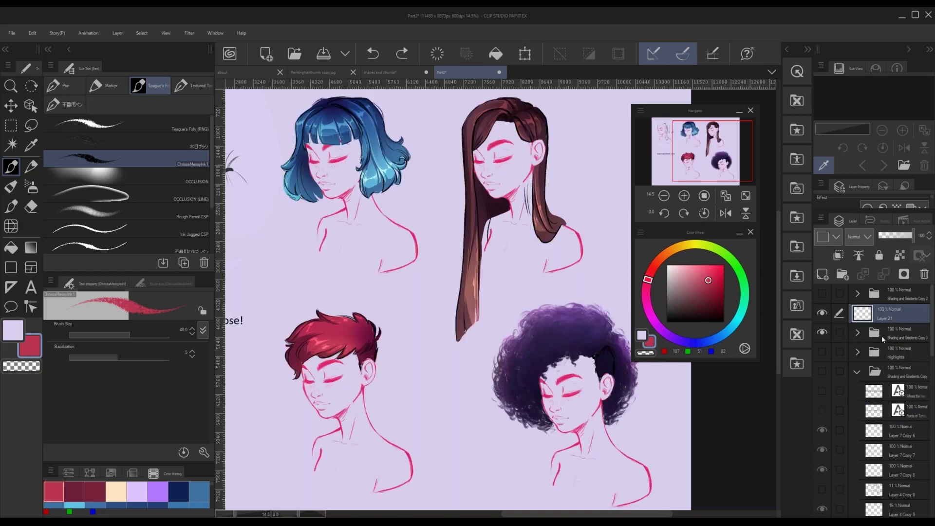
left_click(883, 337, "ctrl")
right_click(889, 335)
left_click(829, 464)
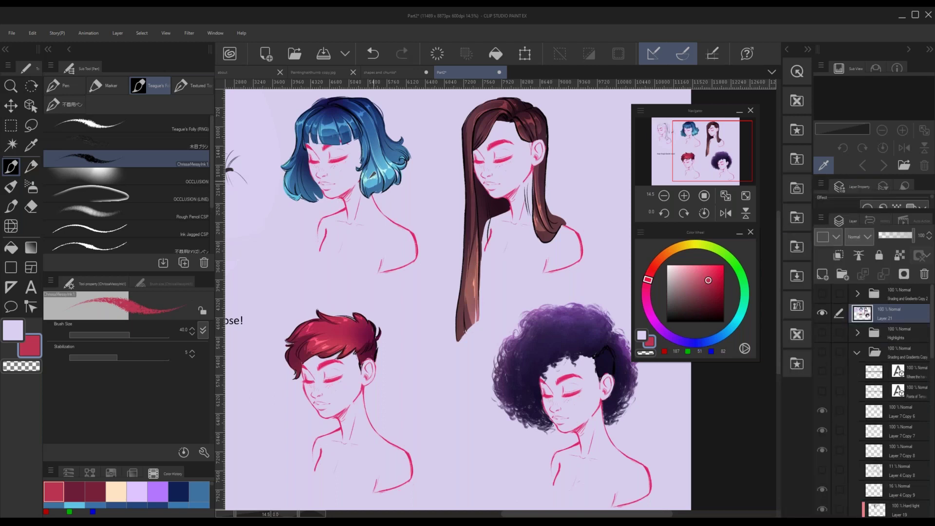
- Reshape the outline of the short red hair with Liquify at brush size 1203.6 and strength 31
scroll(371, 176, "down", 1)
left_click_drag(734, 162, 725, 158)
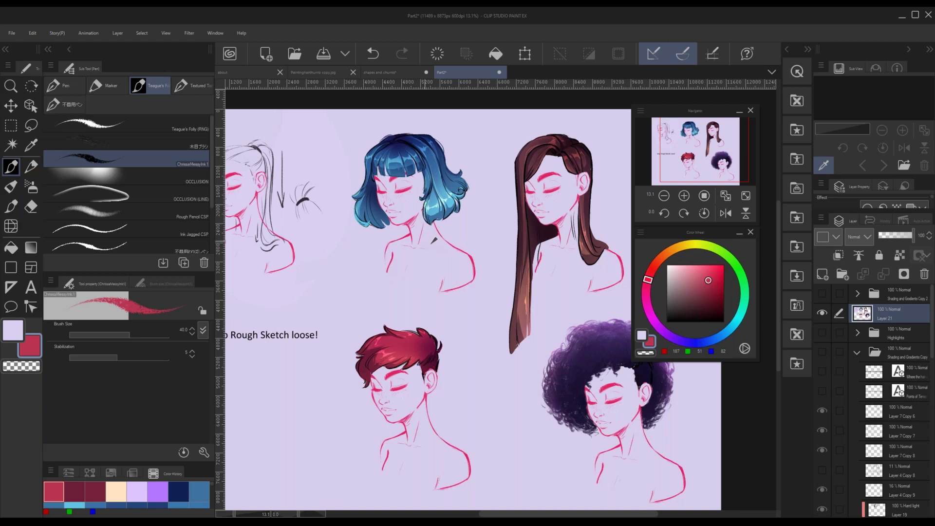
scroll(322, 447, "up", 2)
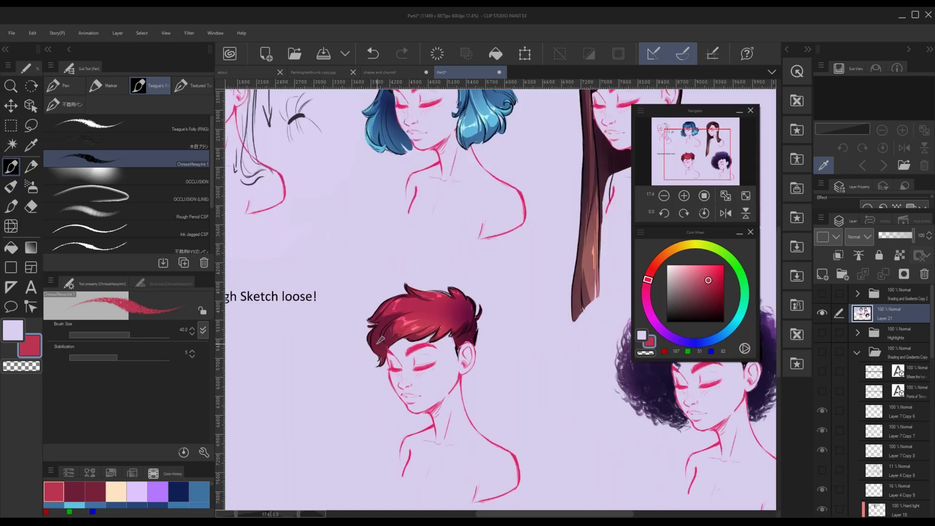
left_click(692, 133)
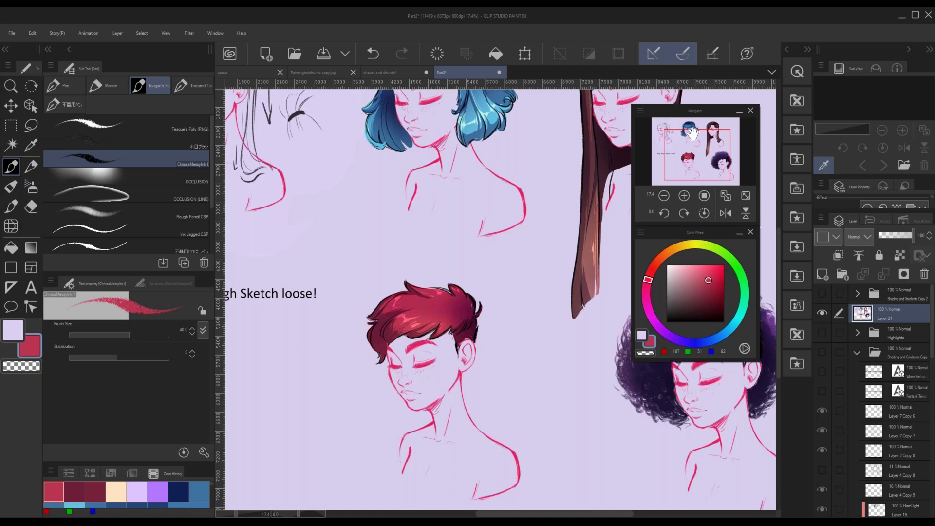
left_click_drag(692, 132, 693, 135)
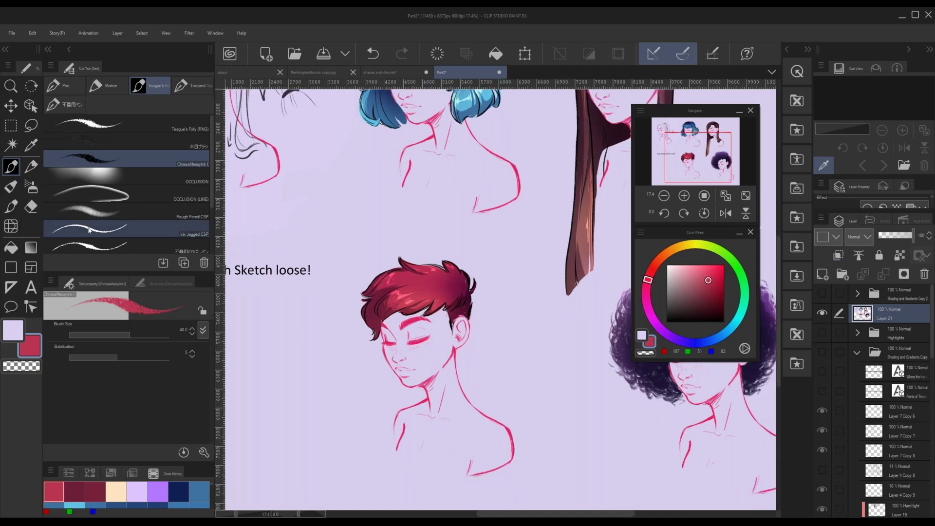
left_click(12, 227)
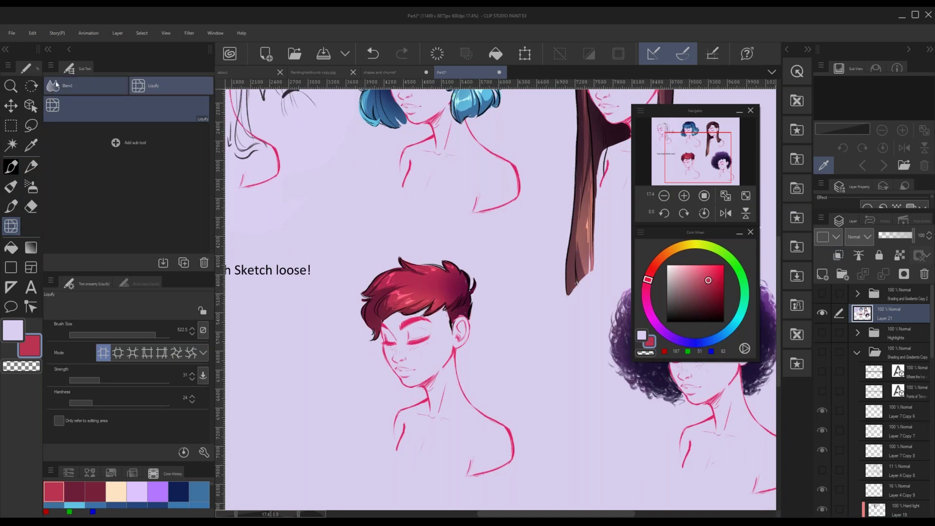
left_click(95, 86)
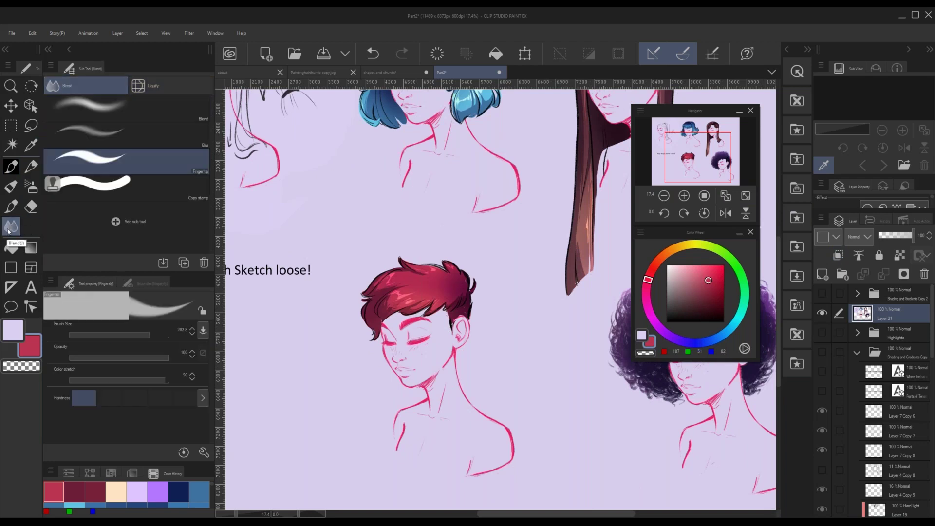
left_click(156, 86)
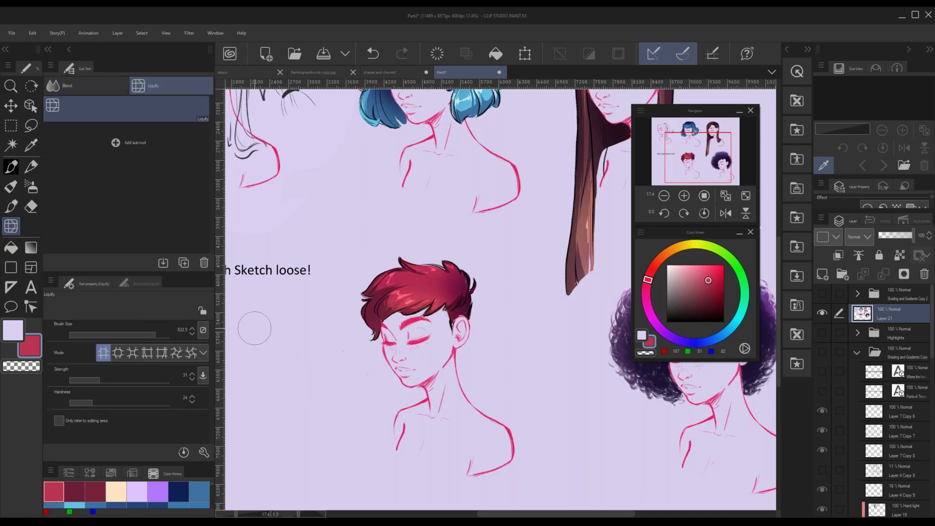
left_click(156, 333)
left_click_drag(156, 334, 166, 334)
left_click_drag(353, 278, 344, 278)
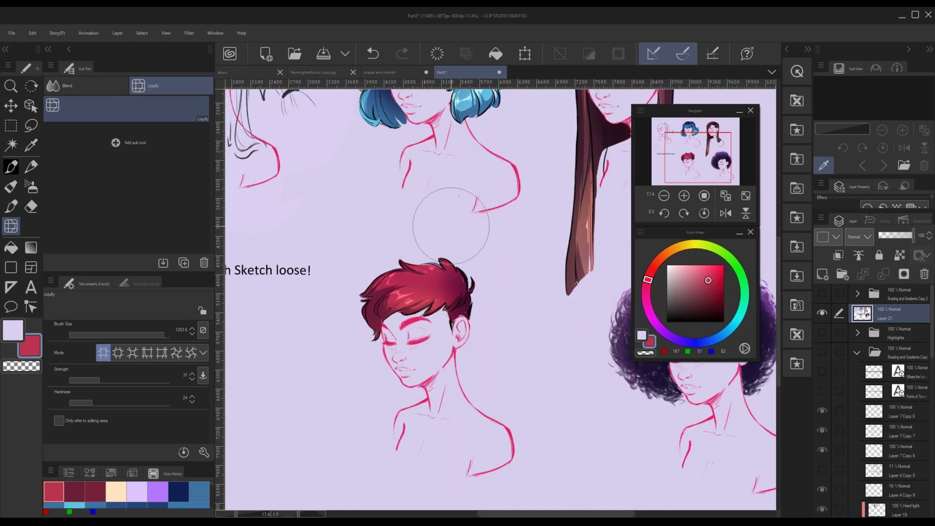
- Bring the whole blue bob into view with the Liquify brush still active
scroll(458, 219, "down", 1)
left_click_drag(701, 163, 701, 160)
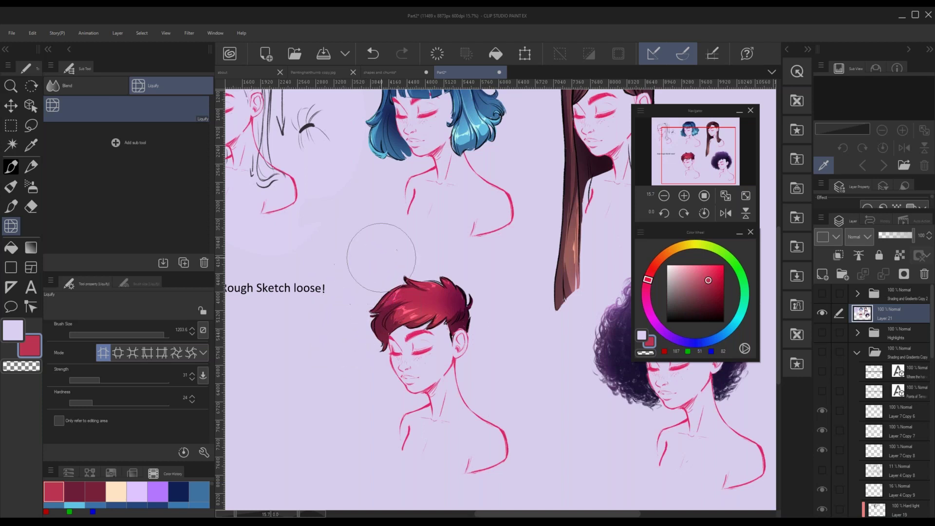
left_click_drag(687, 158, 688, 149)
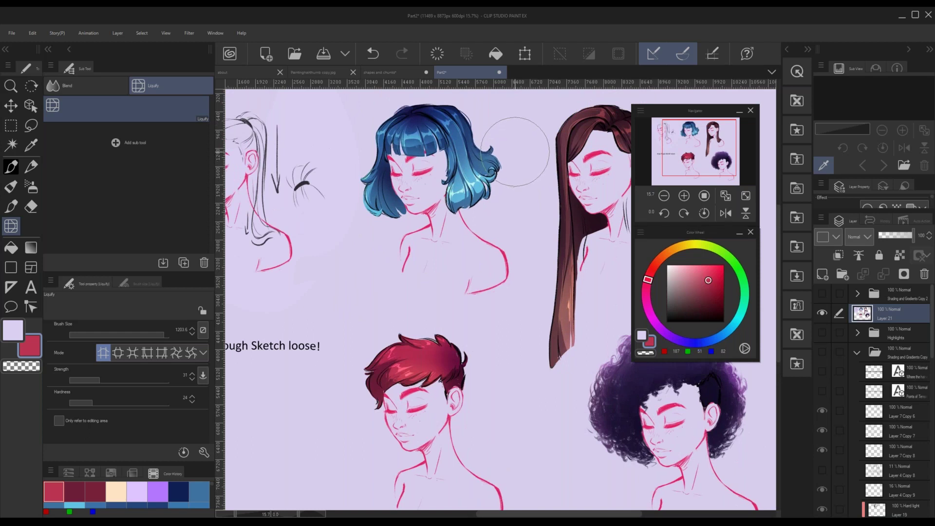